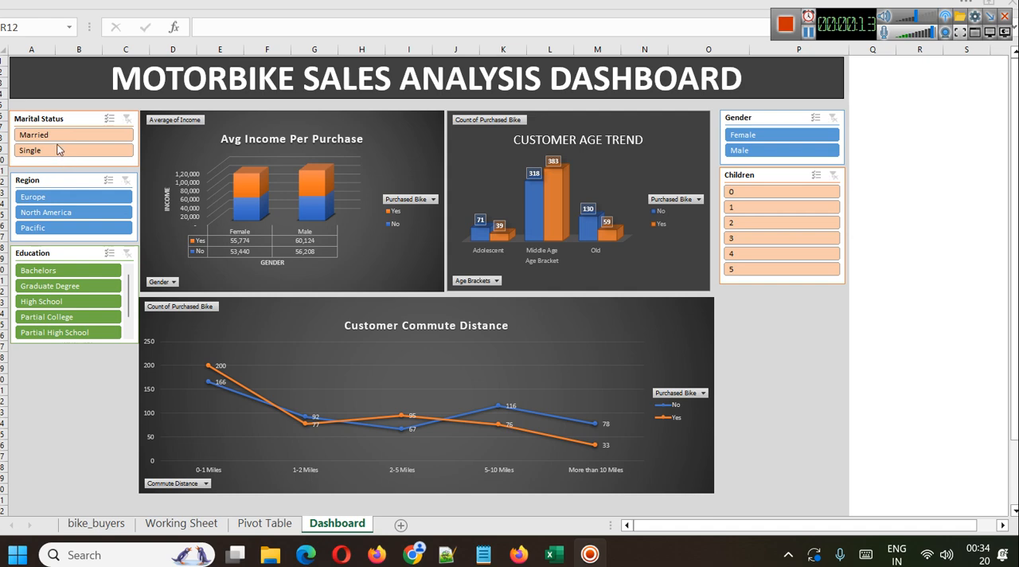
# Filter the dashboard by Married then Single, Europe, Bachelors, Female, and by 0 then 2 children.
pyautogui.click(49, 139)
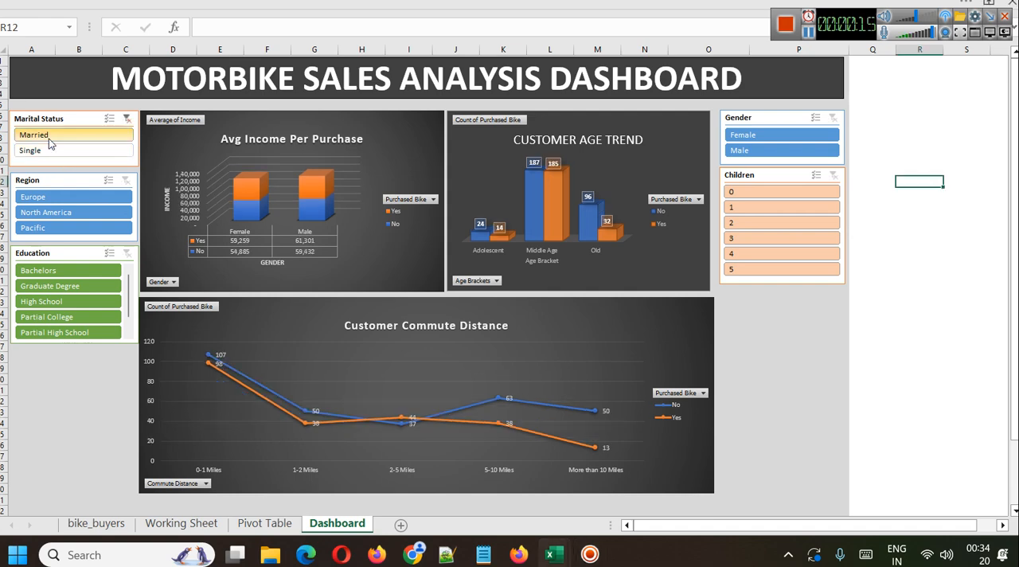
pyautogui.click(50, 150)
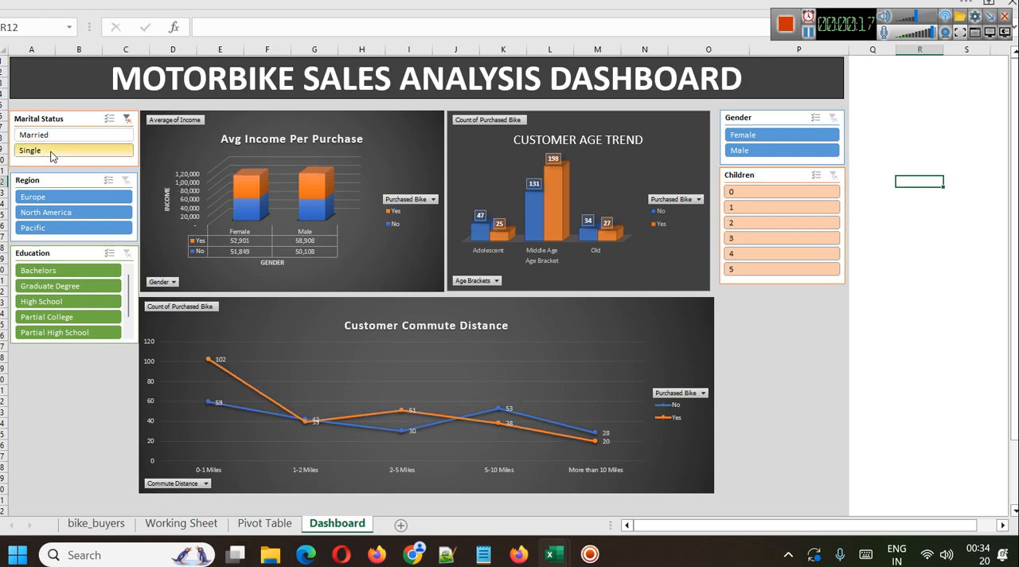
pyautogui.click(53, 198)
pyautogui.click(67, 270)
pyautogui.click(761, 139)
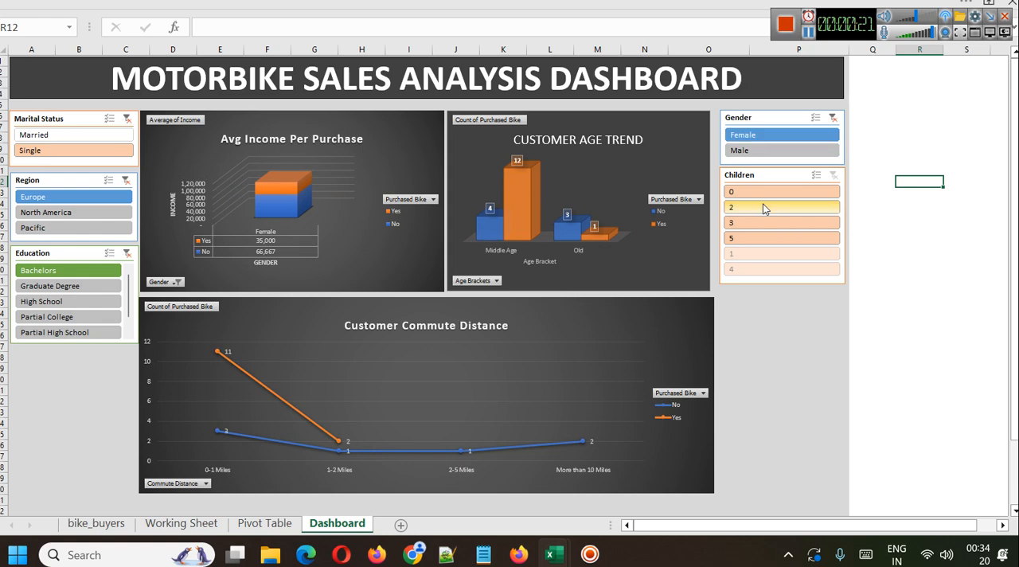
pyautogui.click(762, 195)
pyautogui.click(760, 205)
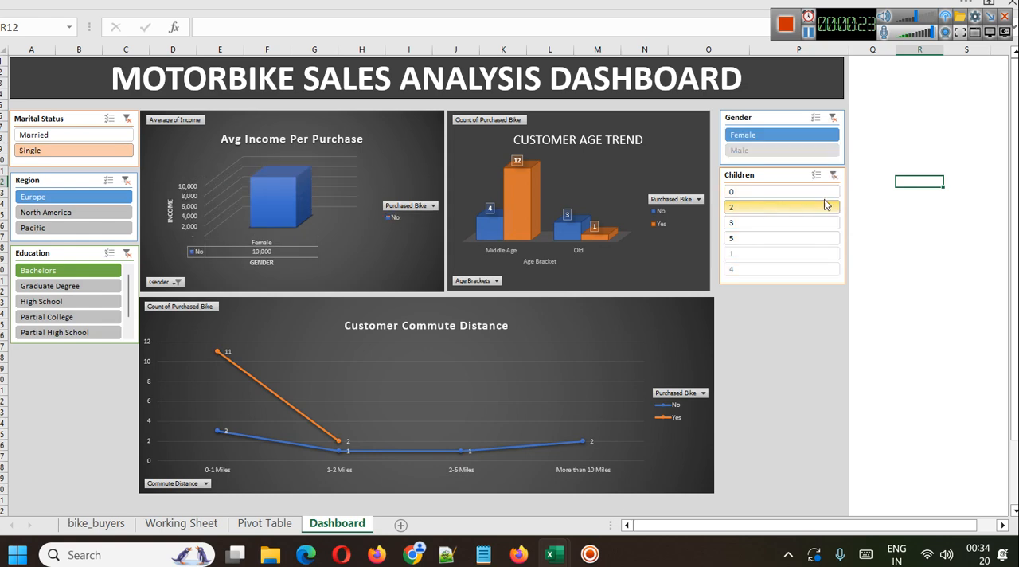
# Clear the Children, Gender, Marital Status, Region and Education slicer filters on the dashboard.
pyautogui.click(833, 175)
pyautogui.click(832, 117)
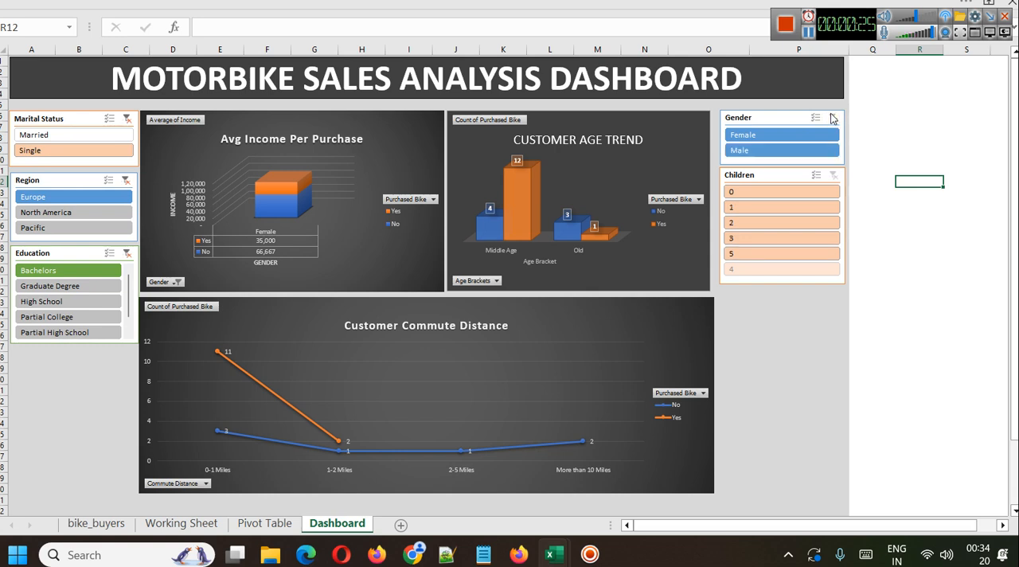
pyautogui.click(126, 118)
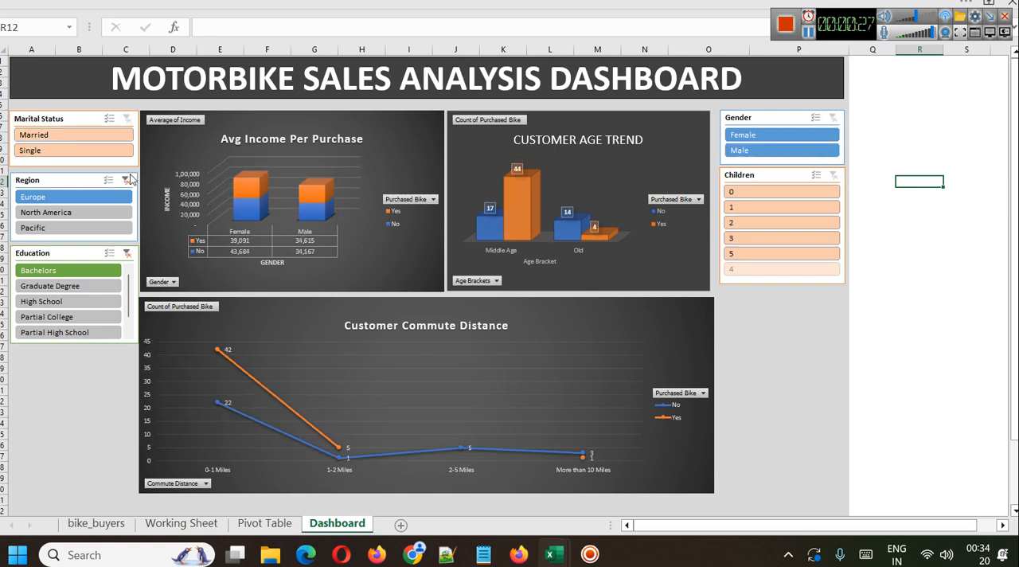
pyautogui.click(125, 181)
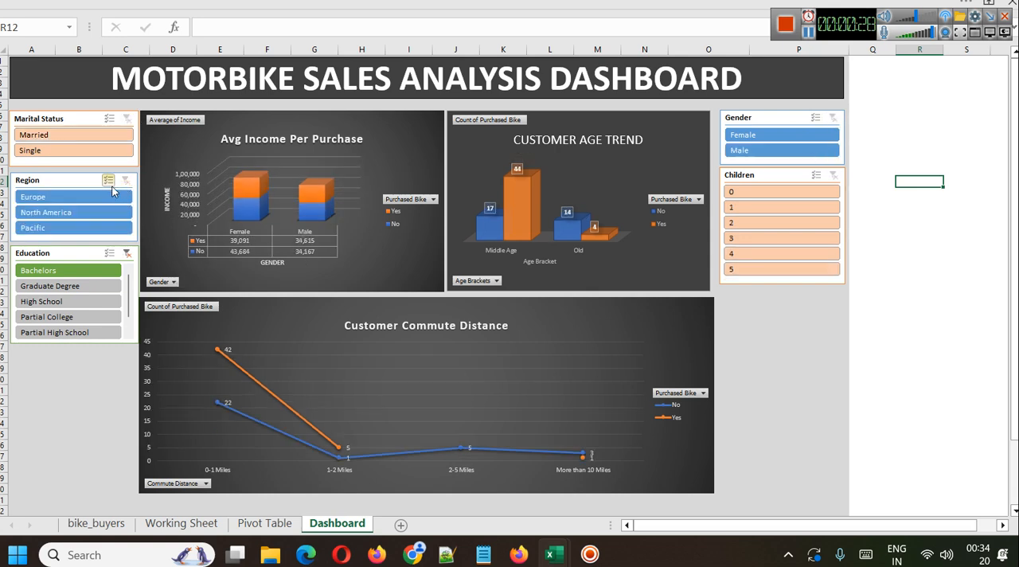
pyautogui.click(127, 253)
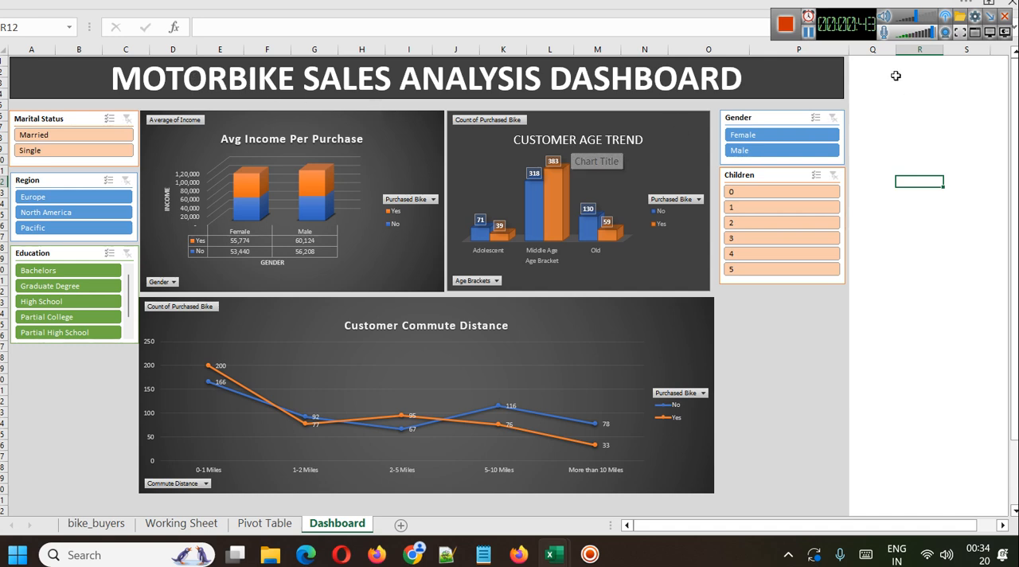
# Switch to Chrome and examine the description and column list of the Bike Buyers 1000 dataset on Kaggle.
pyautogui.click(933, 35)
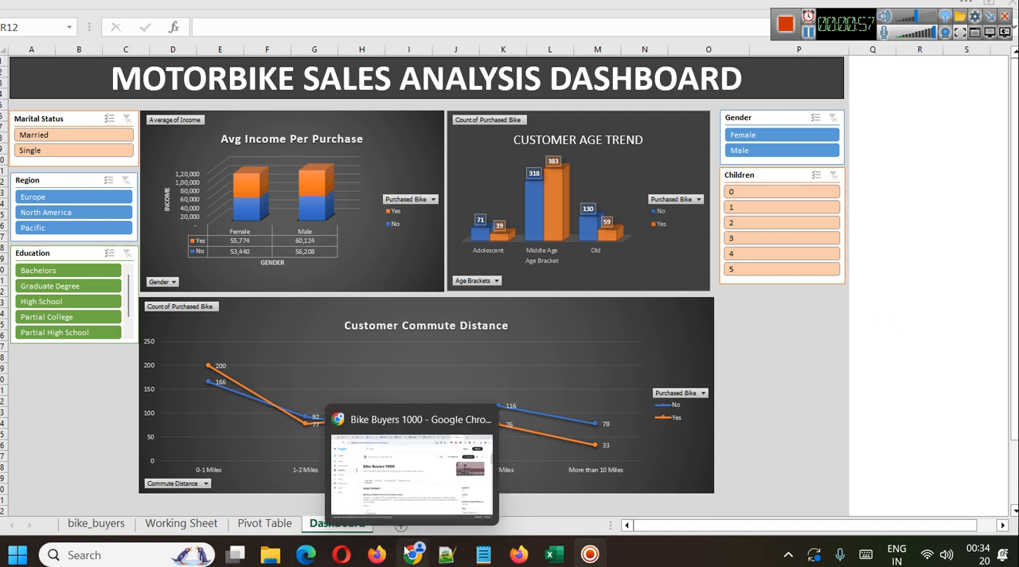
pyautogui.click(407, 551)
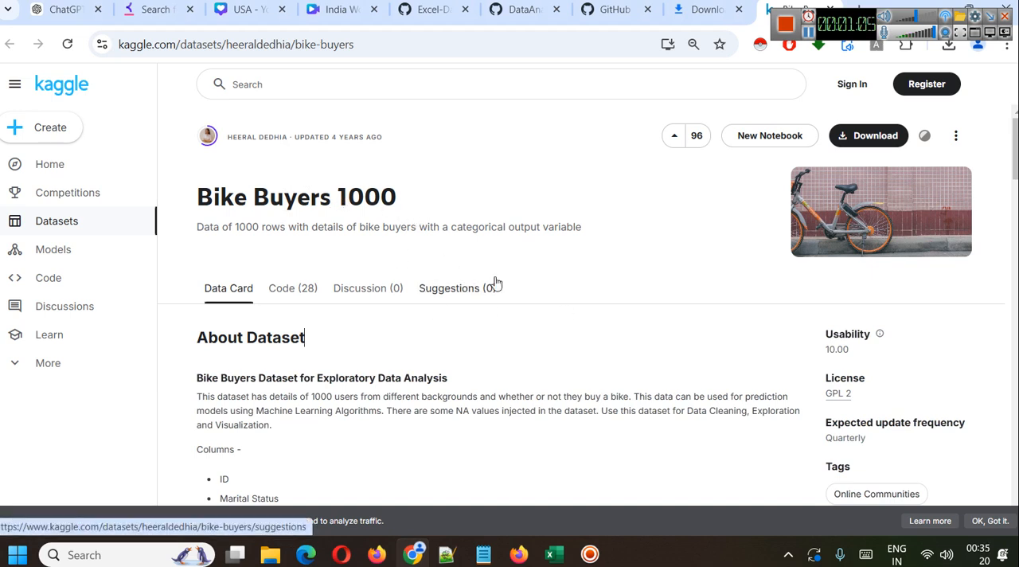
pyautogui.scroll(-1, 496, 281)
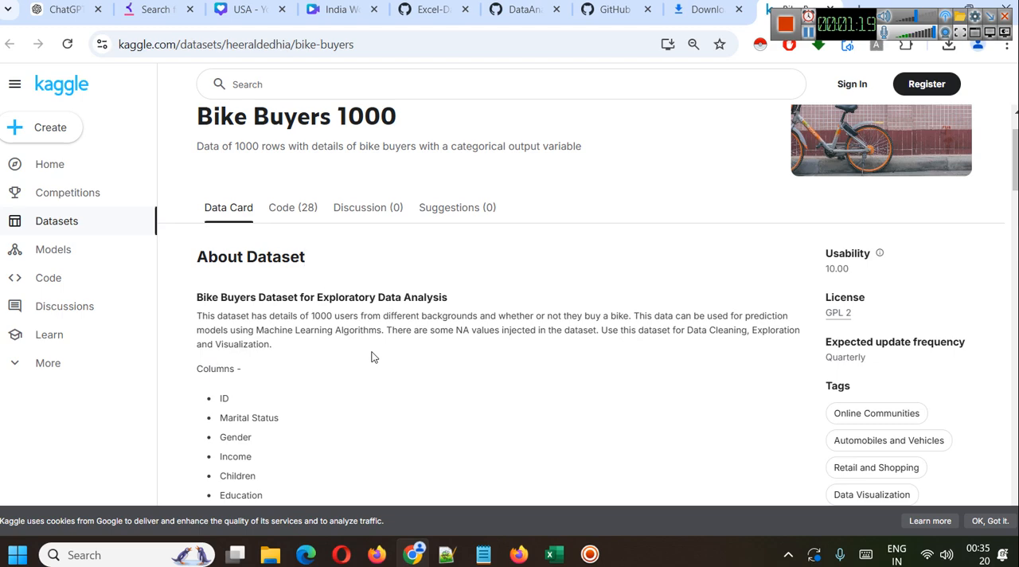
# Switch back to Excel and review each column of the bike_buyers sheet in turn, from ID through Purchased Bike.
pyautogui.moveTo(555, 553)
pyautogui.click(636, 496)
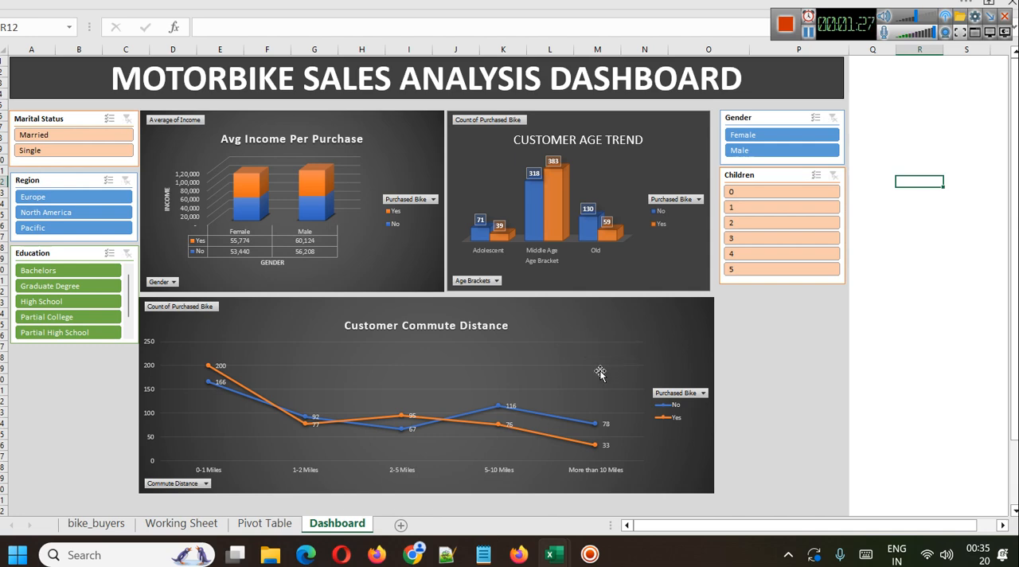
pyautogui.click(93, 522)
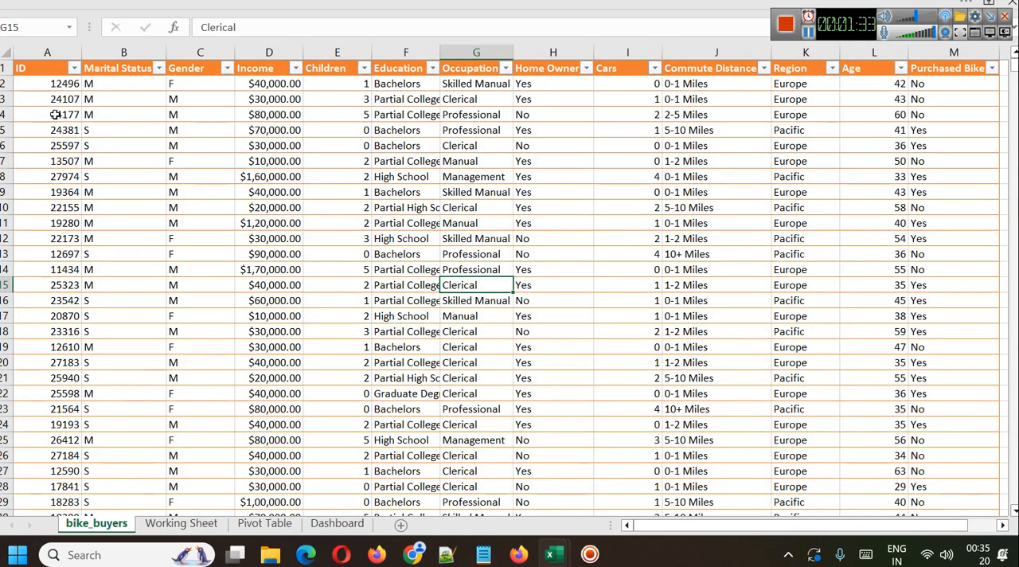
pyautogui.click(42, 67)
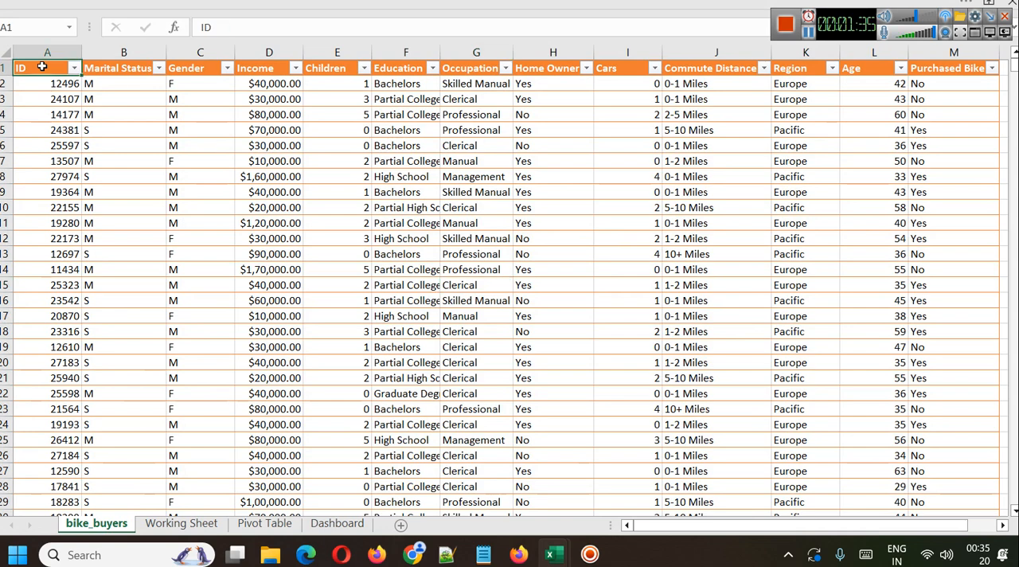
pyautogui.click(127, 49)
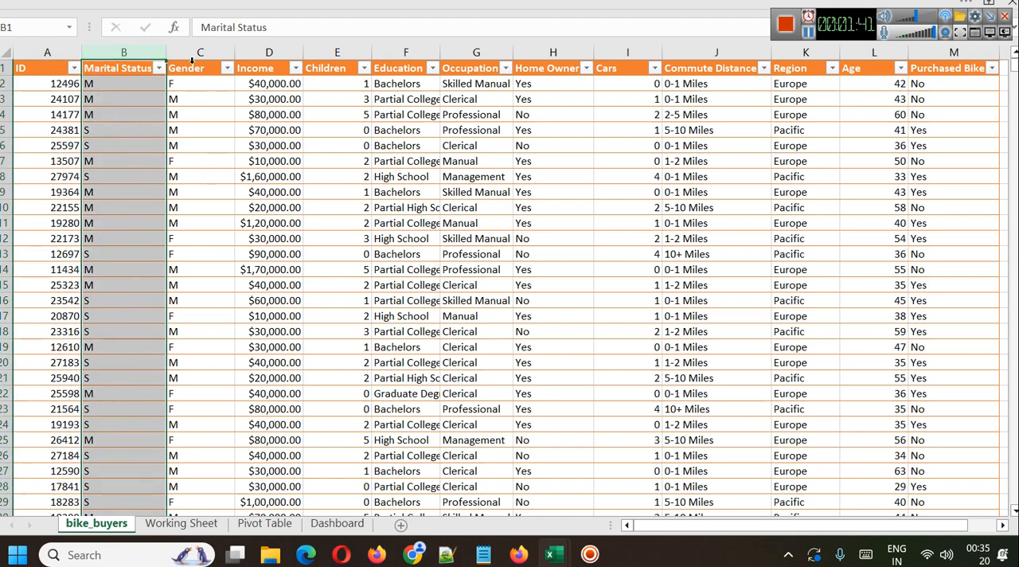
pyautogui.click(195, 52)
pyautogui.click(253, 51)
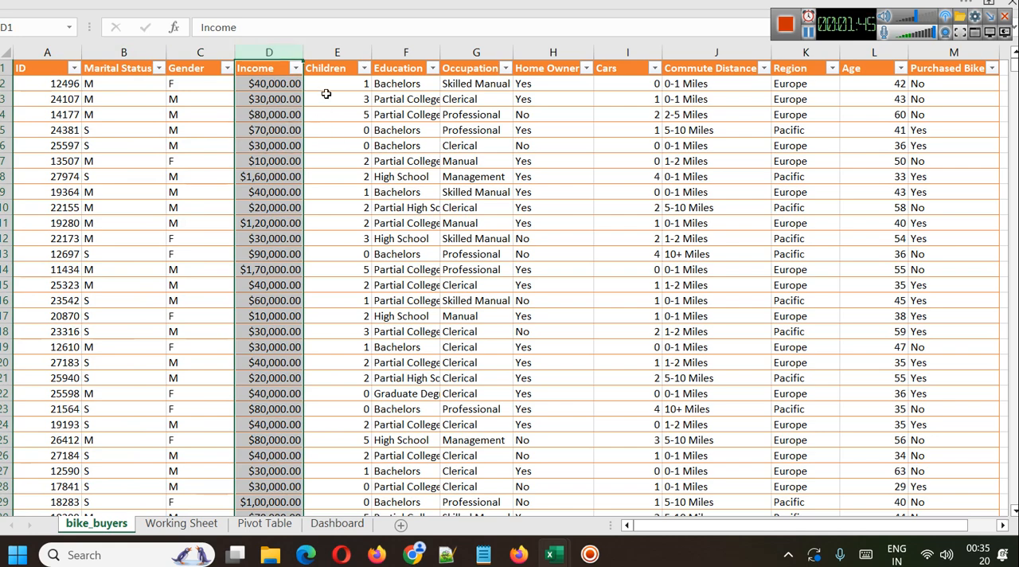
pyautogui.click(331, 55)
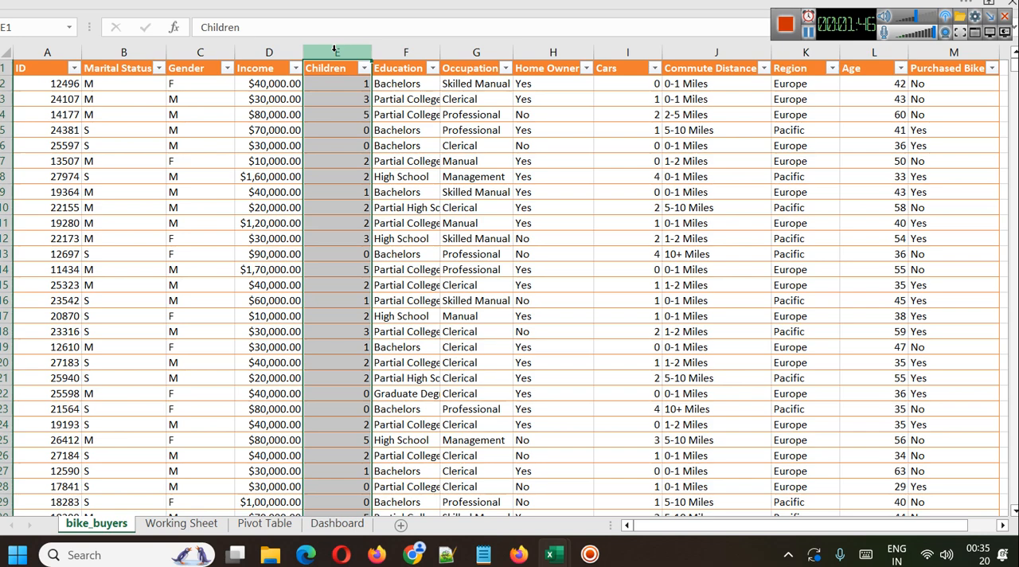
pyautogui.click(406, 51)
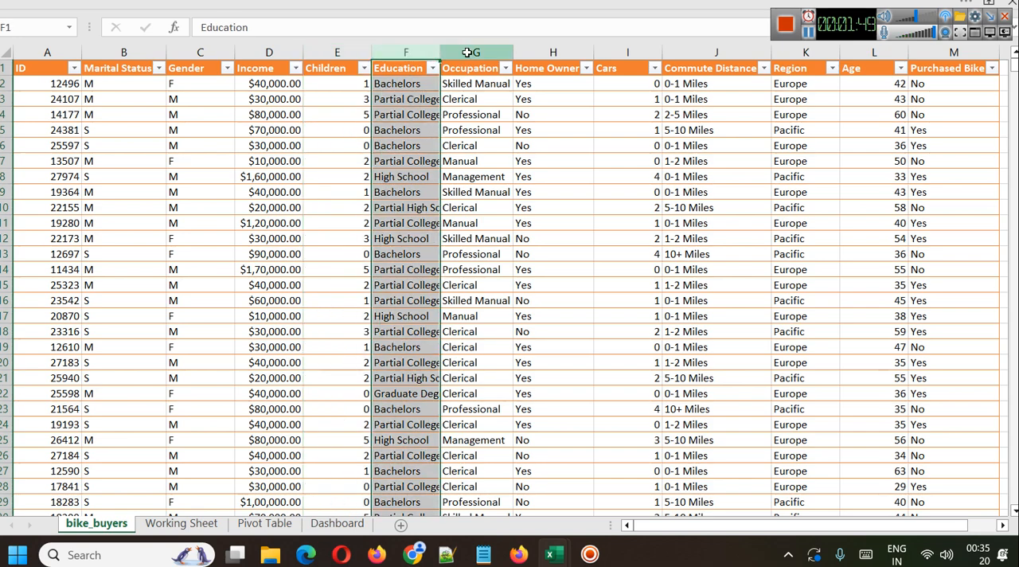
pyautogui.click(467, 51)
pyautogui.click(575, 48)
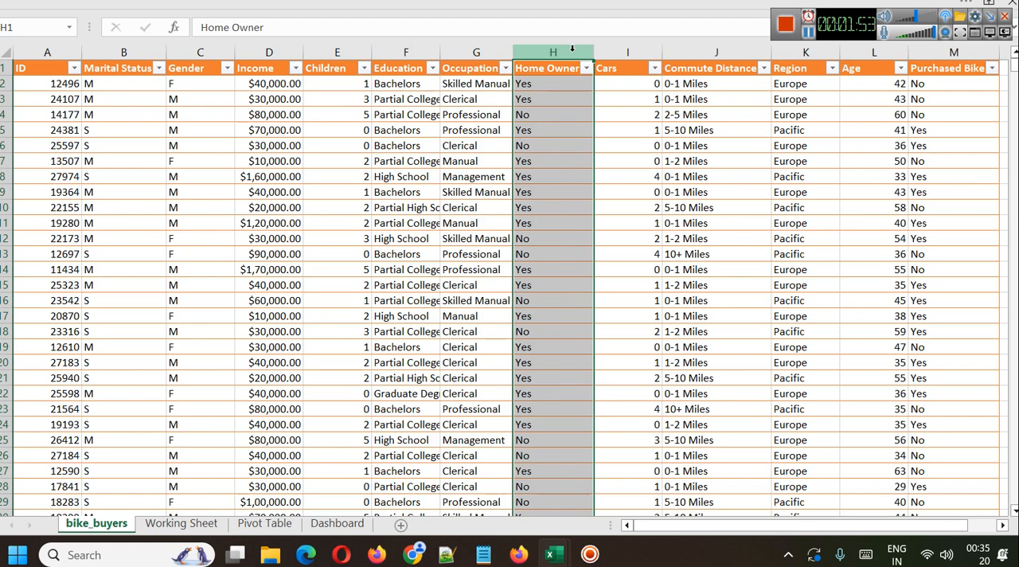
pyautogui.click(611, 48)
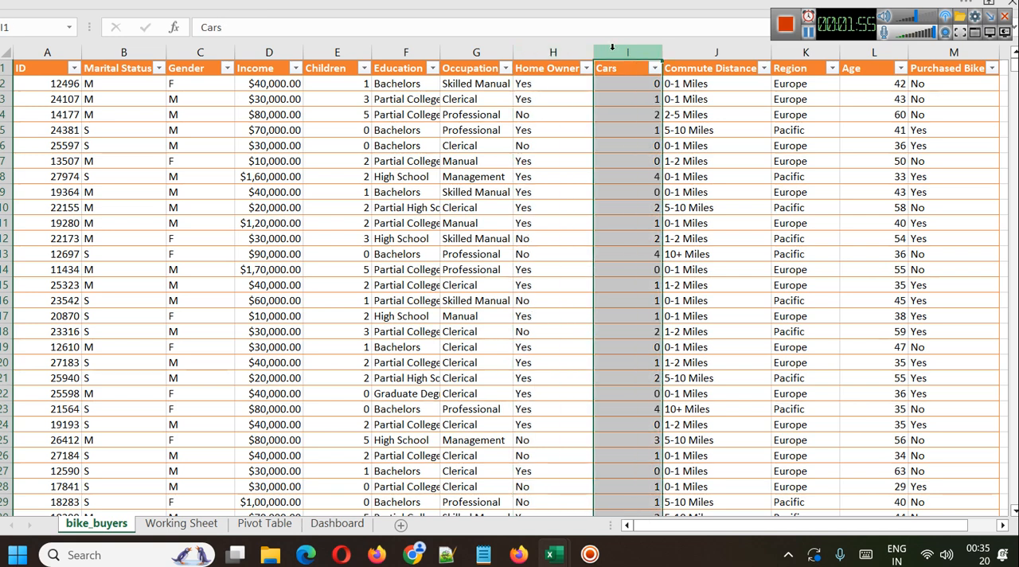
pyautogui.click(714, 52)
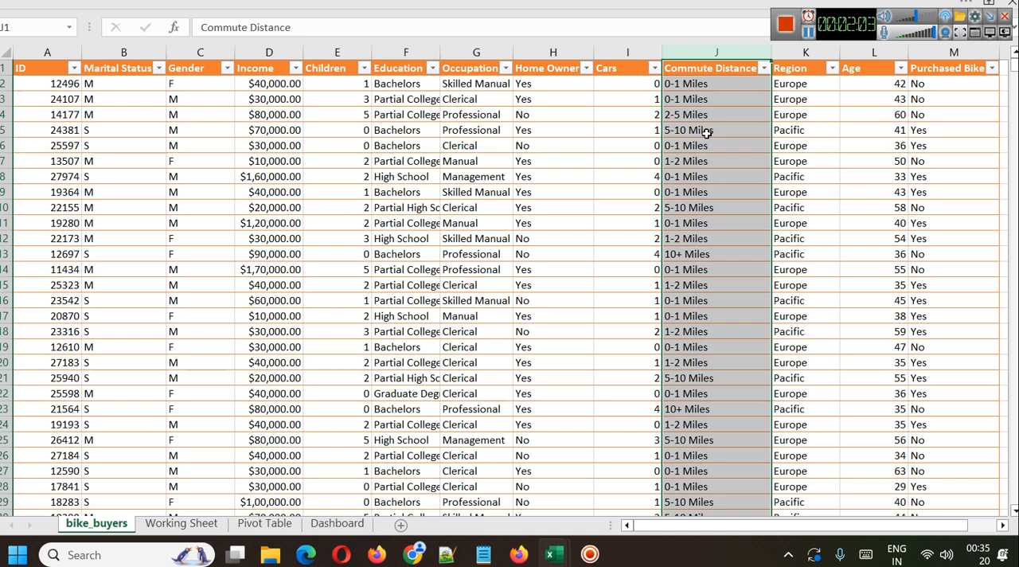
pyautogui.click(794, 54)
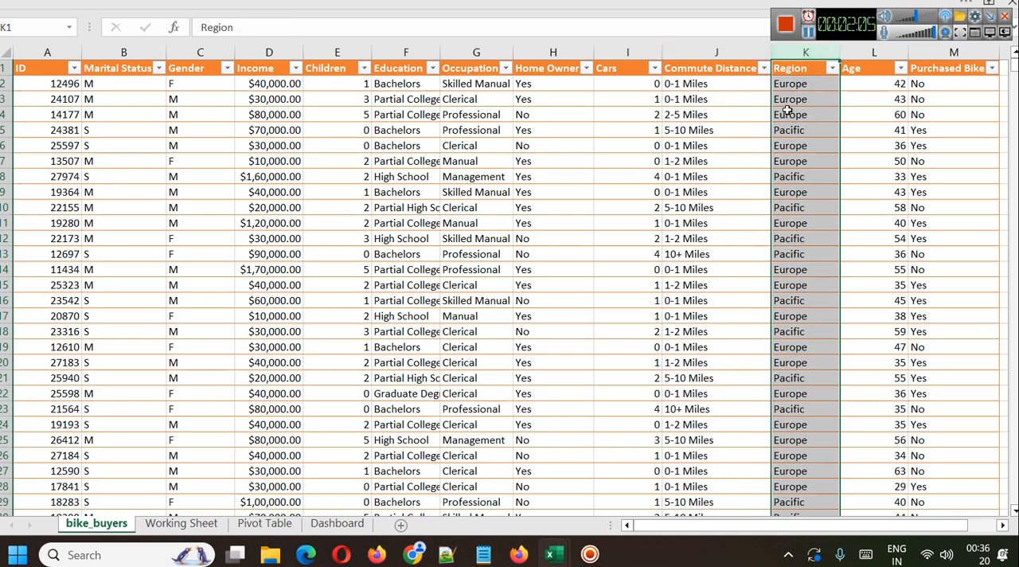
pyautogui.click(869, 53)
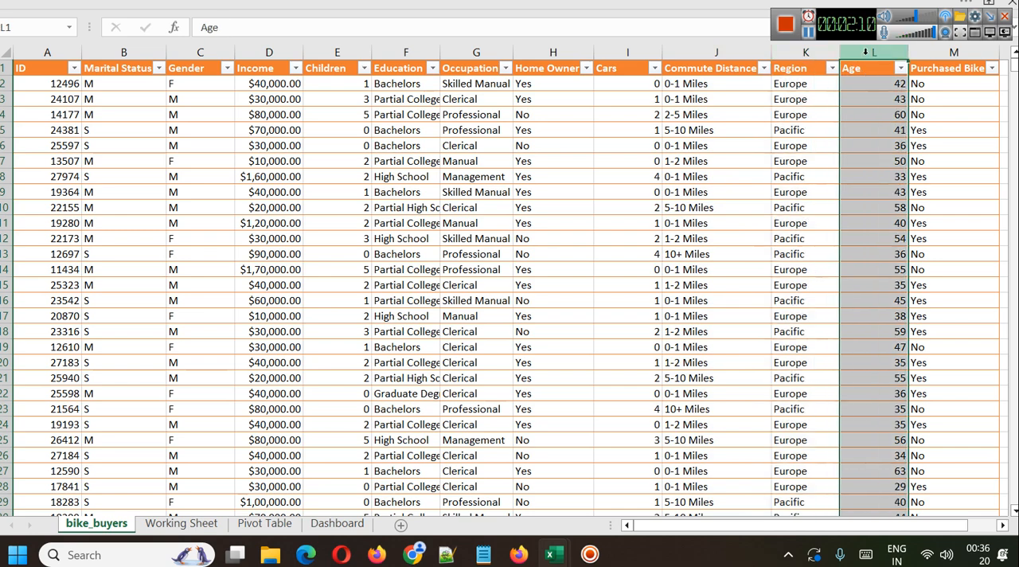
pyautogui.click(953, 53)
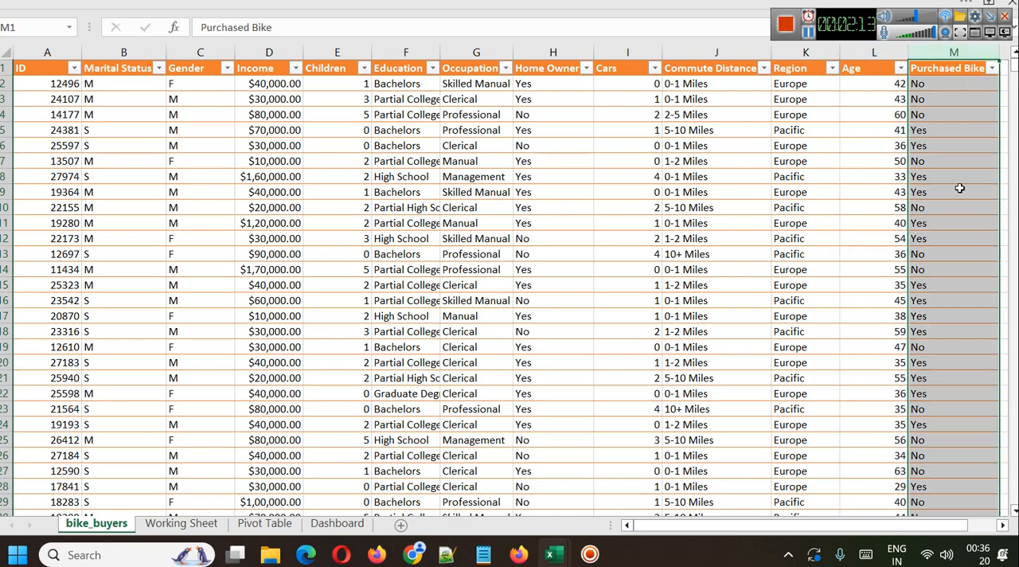
# Highlight the data from the ID through Age columns, followed by the Purchased Bike column, to compare them.
pyautogui.moveTo(947, 524); pyautogui.dragTo(897, 322)
pyautogui.moveTo(864, 62); pyautogui.dragTo(50, 159)
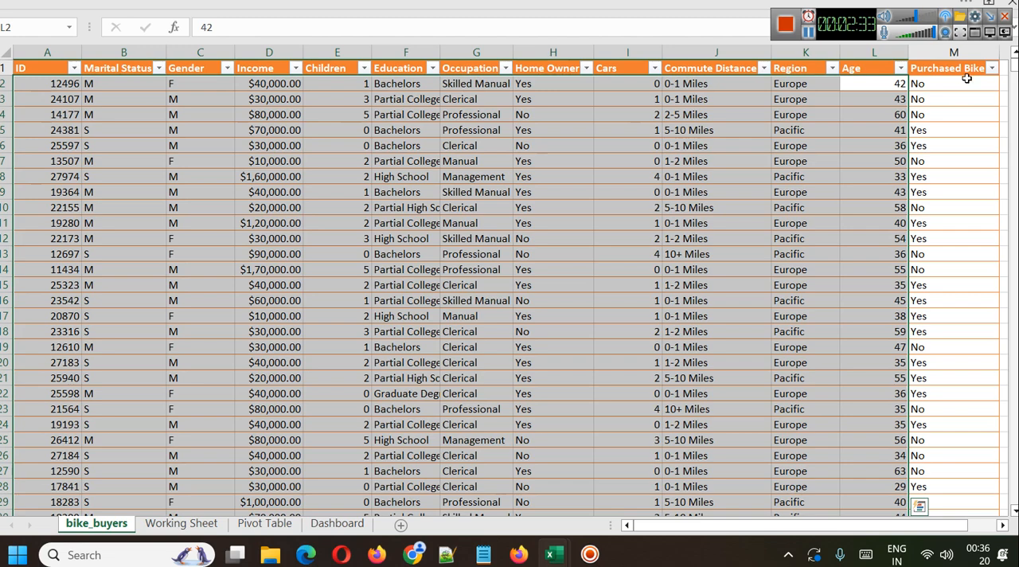
pyautogui.click(957, 52)
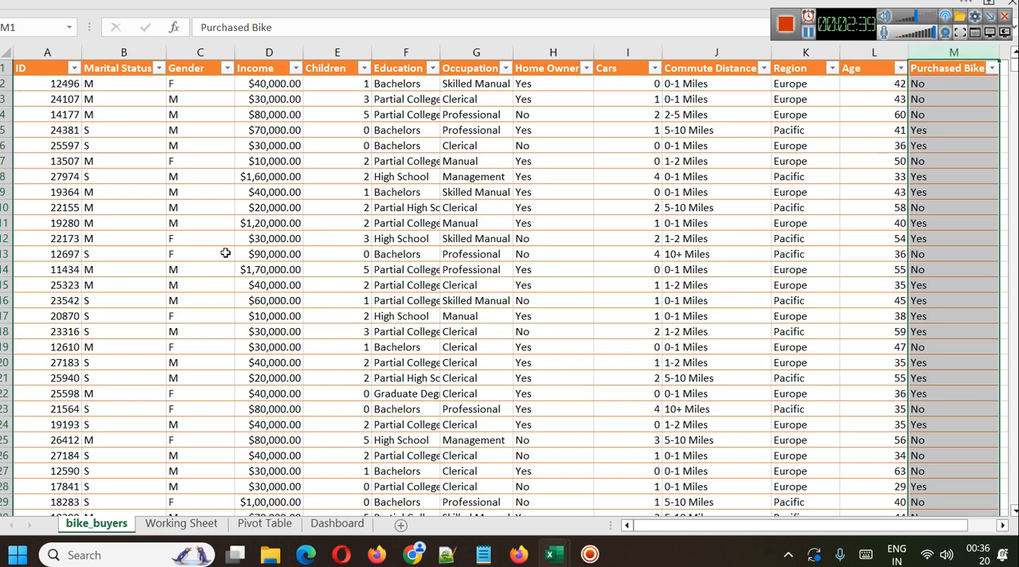
pyautogui.click(116, 160)
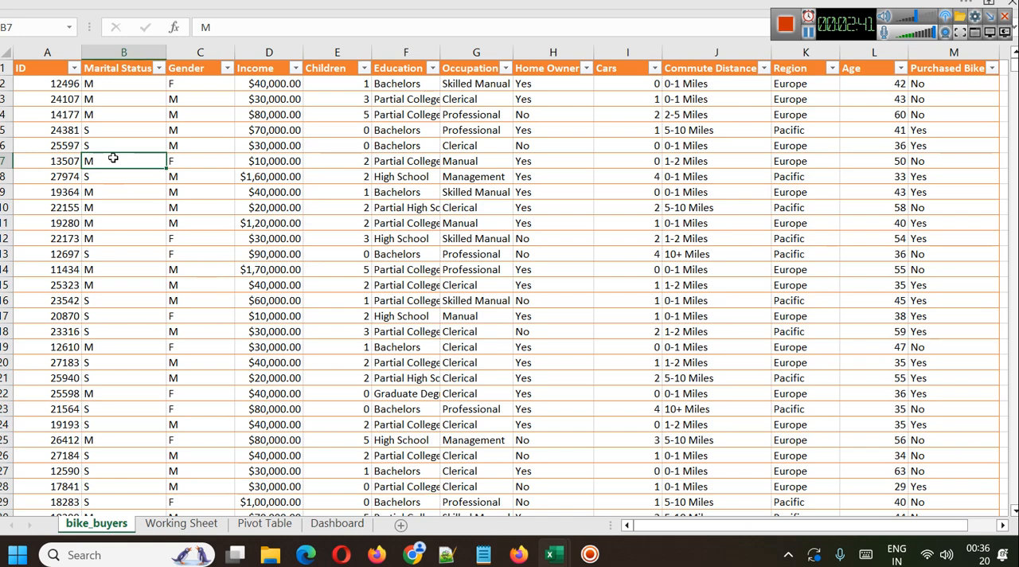
# Set the ribbon display to show tabs and commands all the time.
pyautogui.click(993, 3)
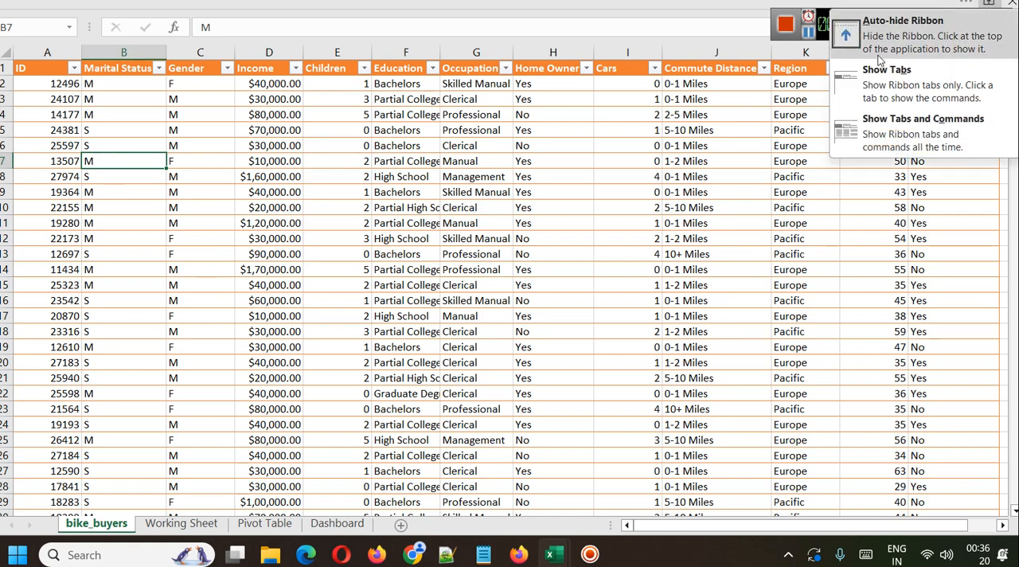
pyautogui.click(923, 120)
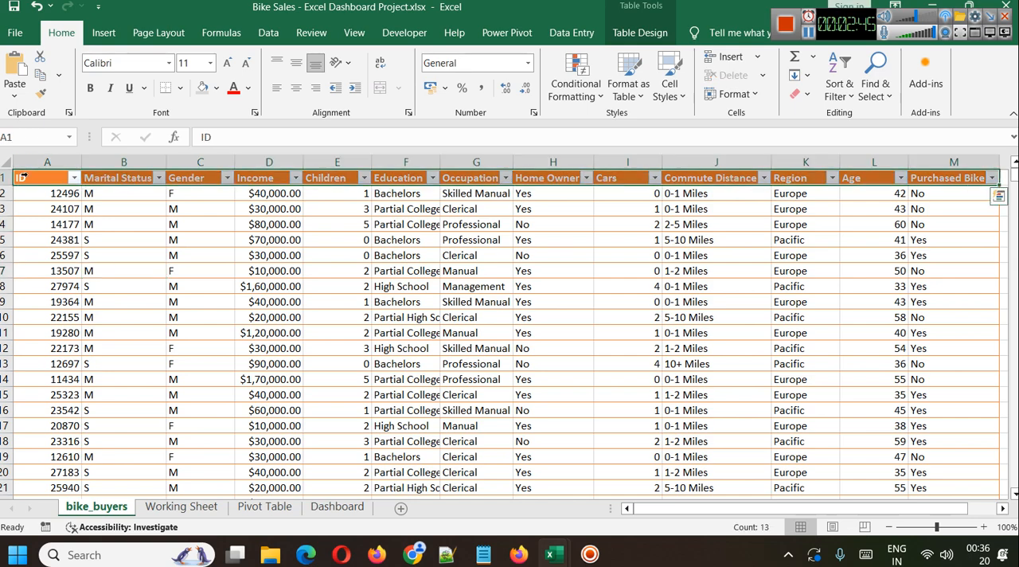
# Select the entire bike_buyers table with its headers and create a PivotTable from Table1 on a new worksheet.
pyautogui.click(27, 169)
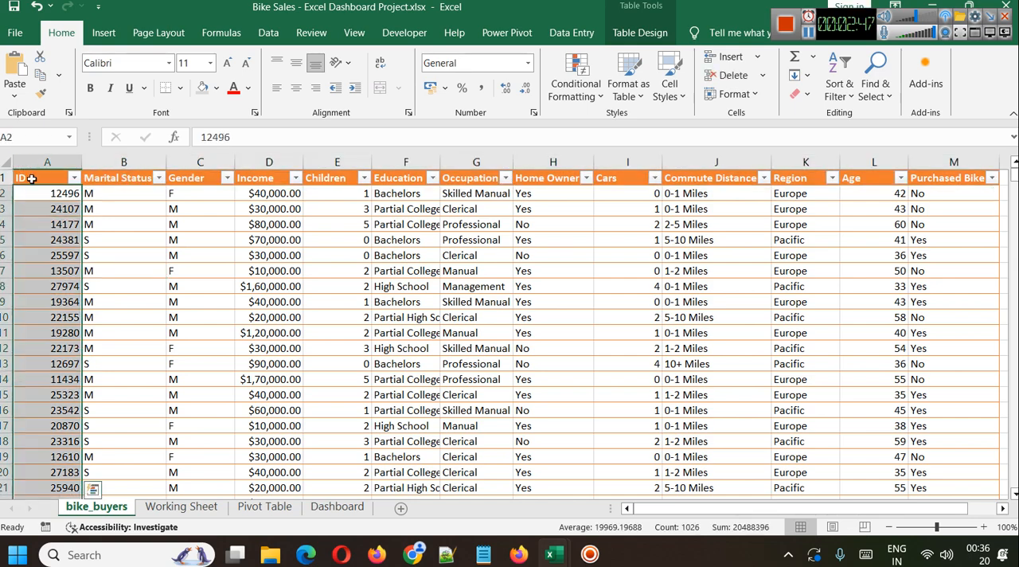
pyautogui.click(224, 251)
pyautogui.doubleClick(18, 173)
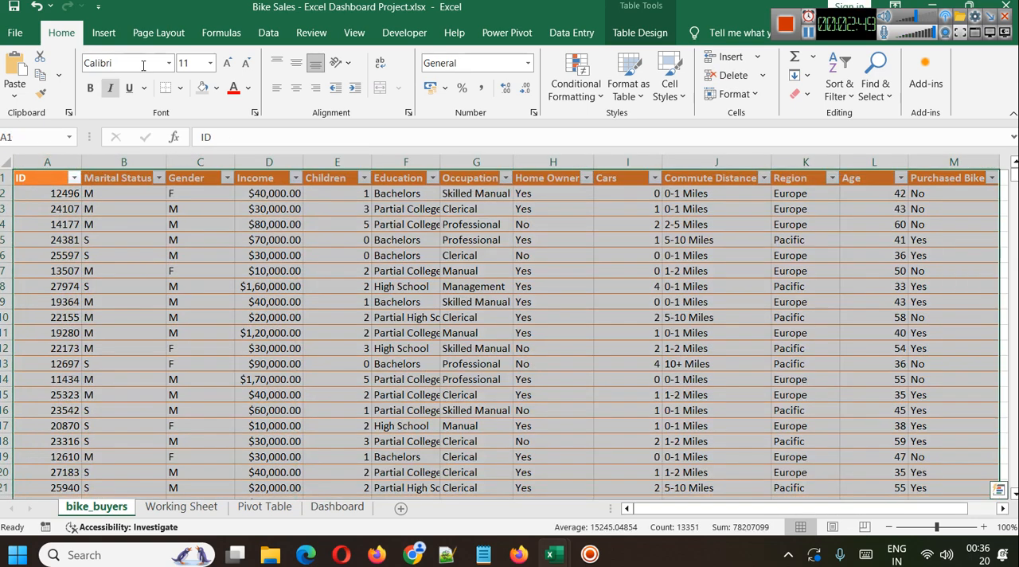
pyautogui.click(99, 37)
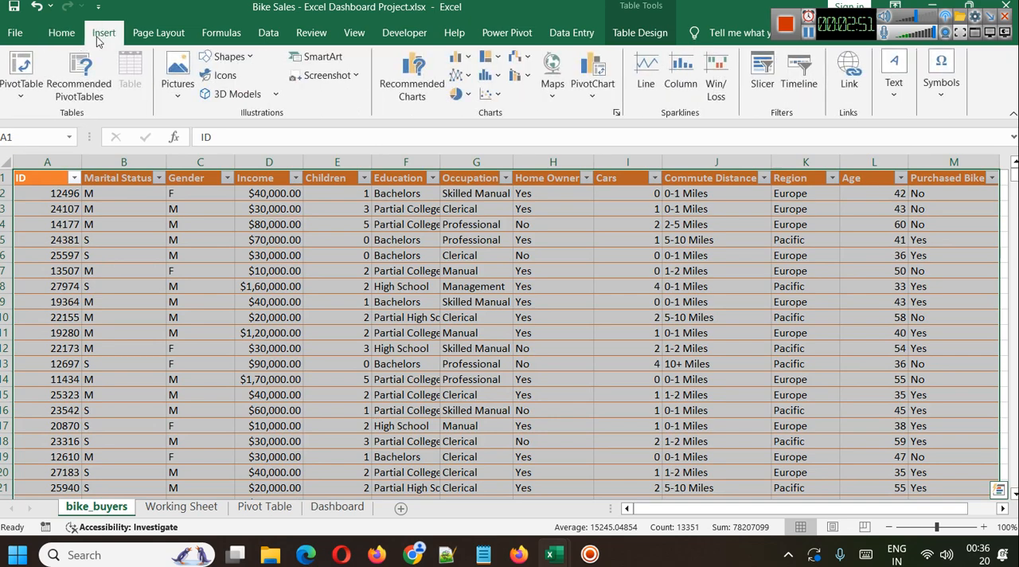
pyautogui.click(14, 91)
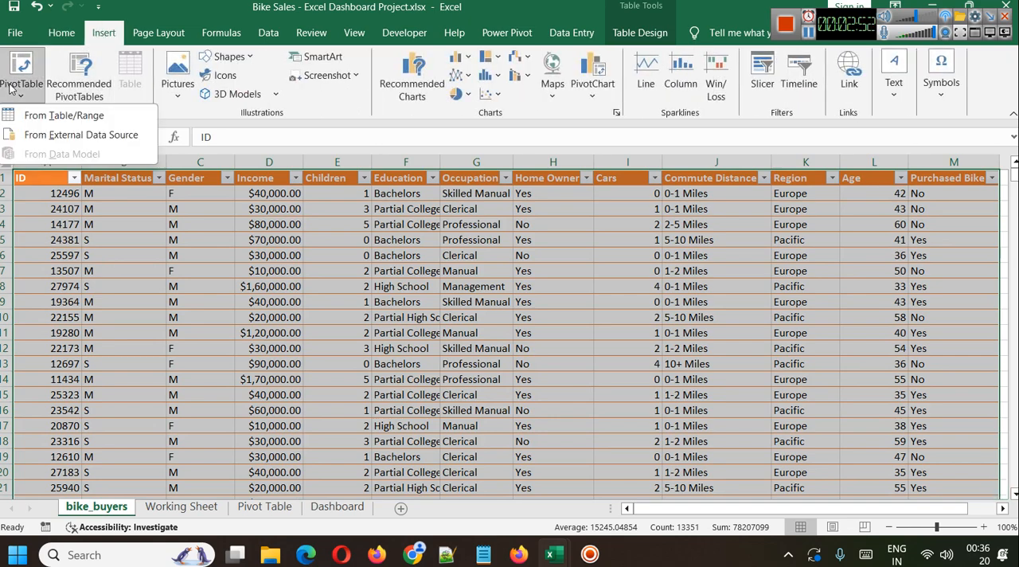
pyautogui.click(51, 118)
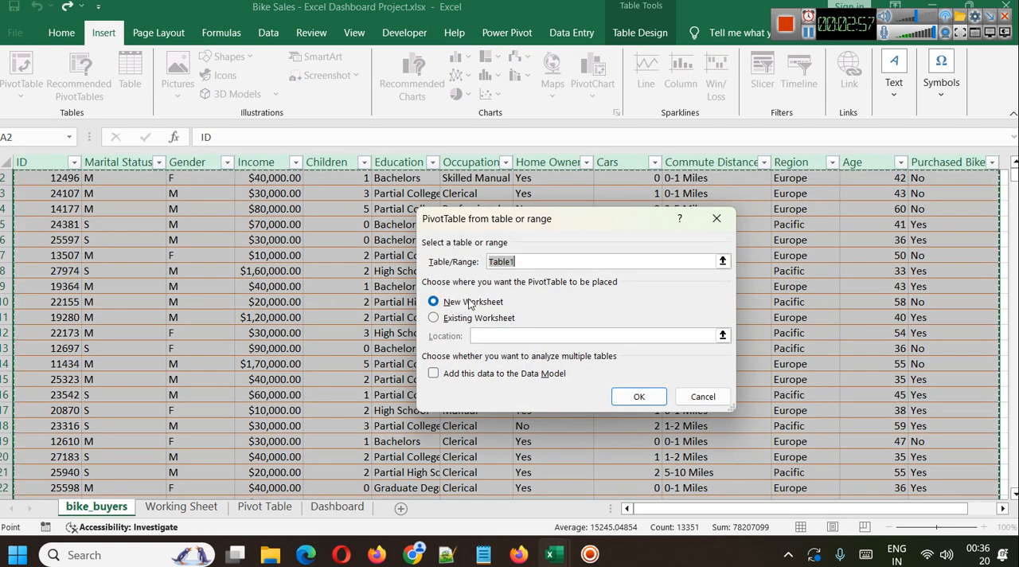
pyautogui.click(639, 396)
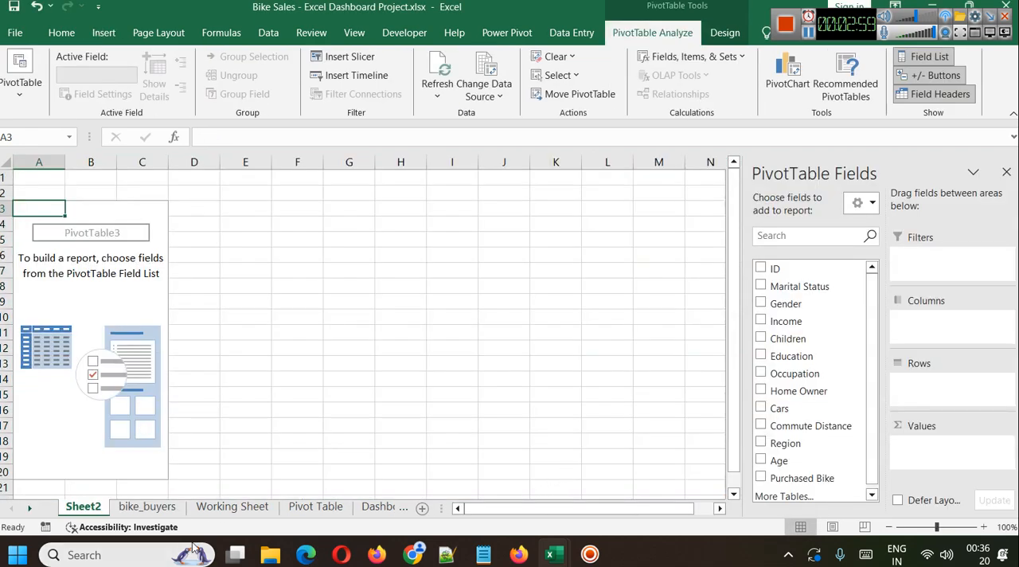
# Move the new PivotTable sheet to the end, after the Dashboard sheet, and rename it PT.
pyautogui.moveTo(78, 508); pyautogui.dragTo(382, 510)
pyautogui.rightClick(327, 511)
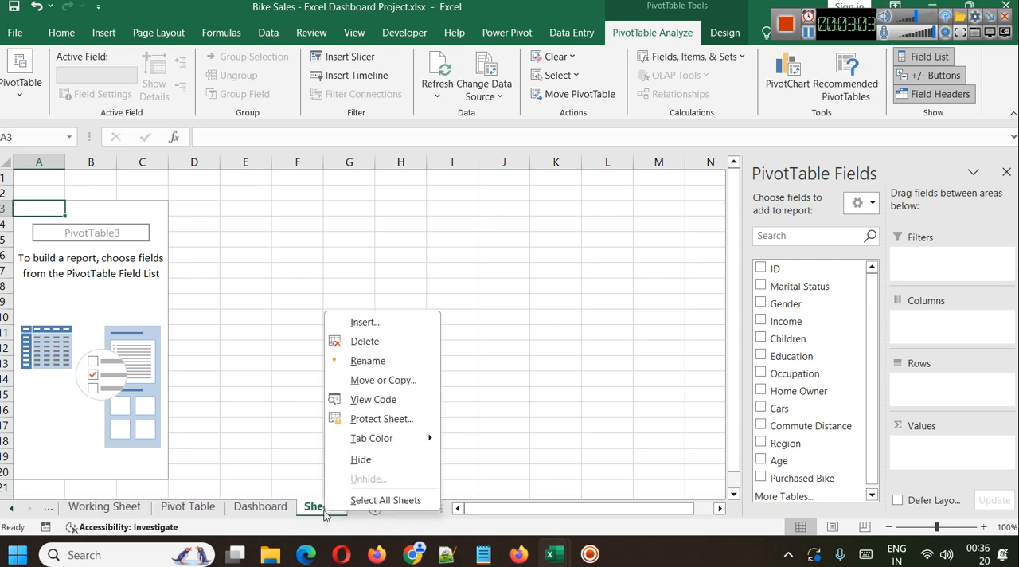
pyautogui.click(373, 362)
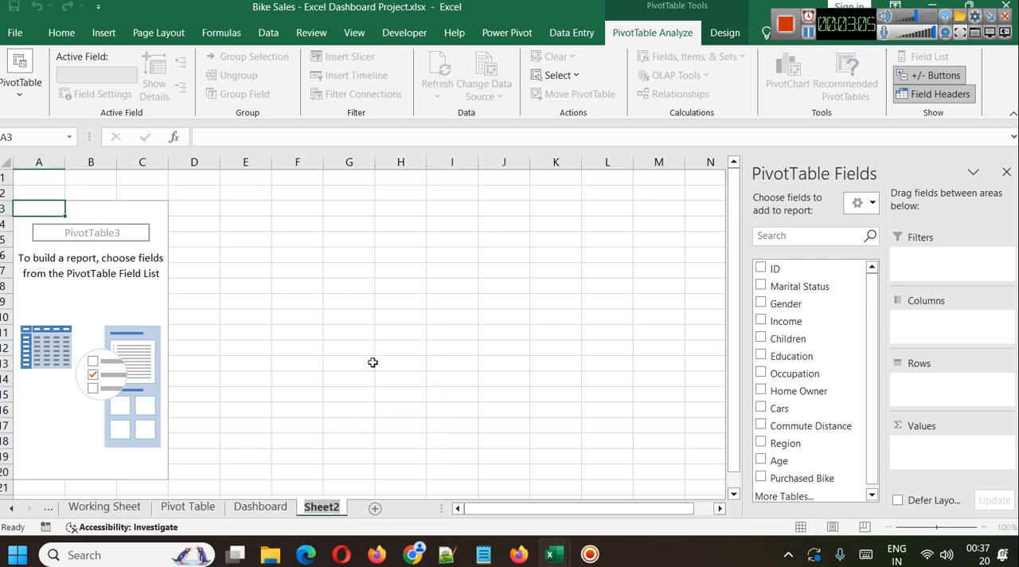
pyautogui.write('PT')
pyautogui.click(366, 377)
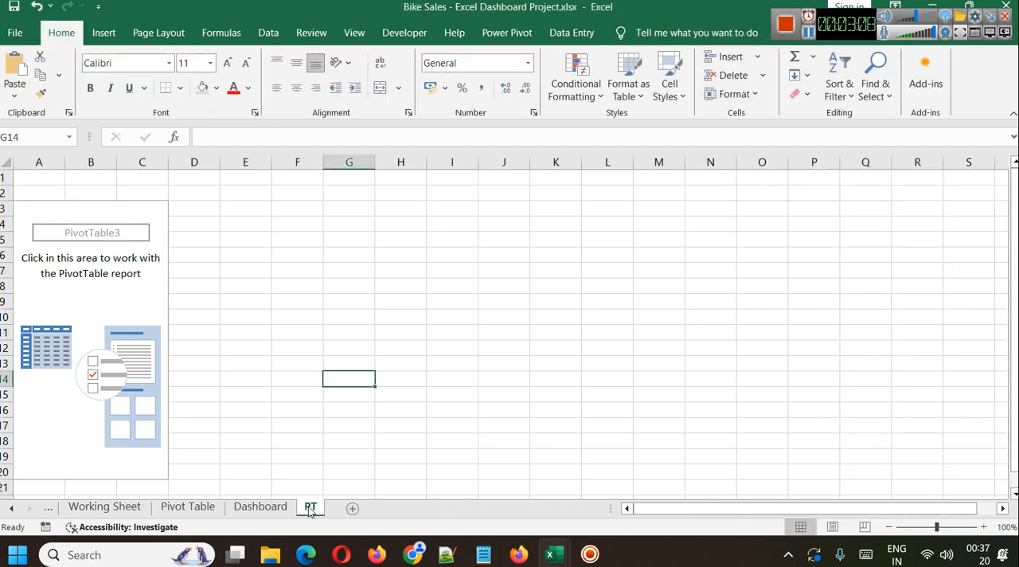
# Lay out the PivotTable with Purchased Bike in the rows and Gender in the columns, and widen column C.
pyautogui.click(37, 211)
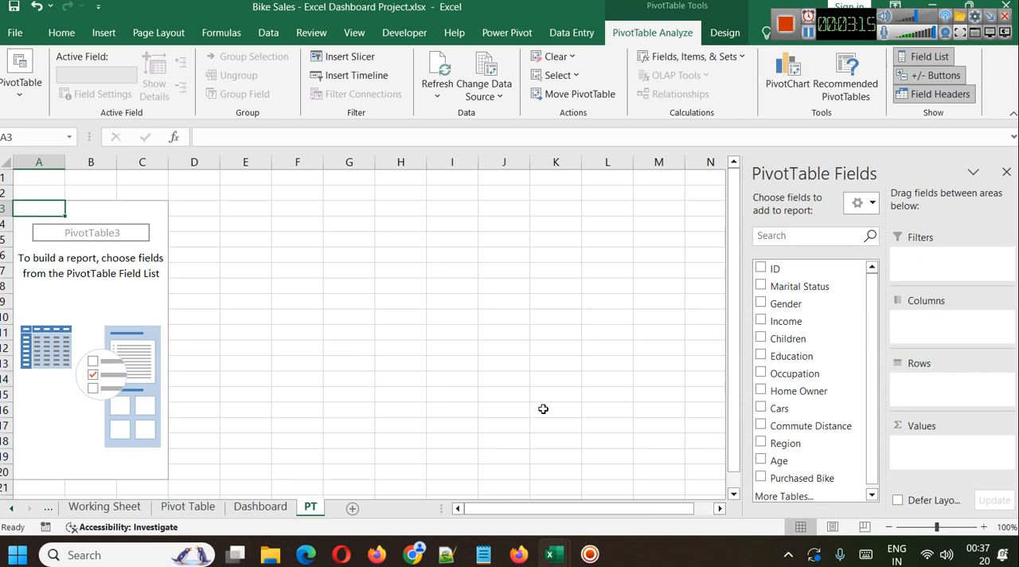
pyautogui.click(764, 304)
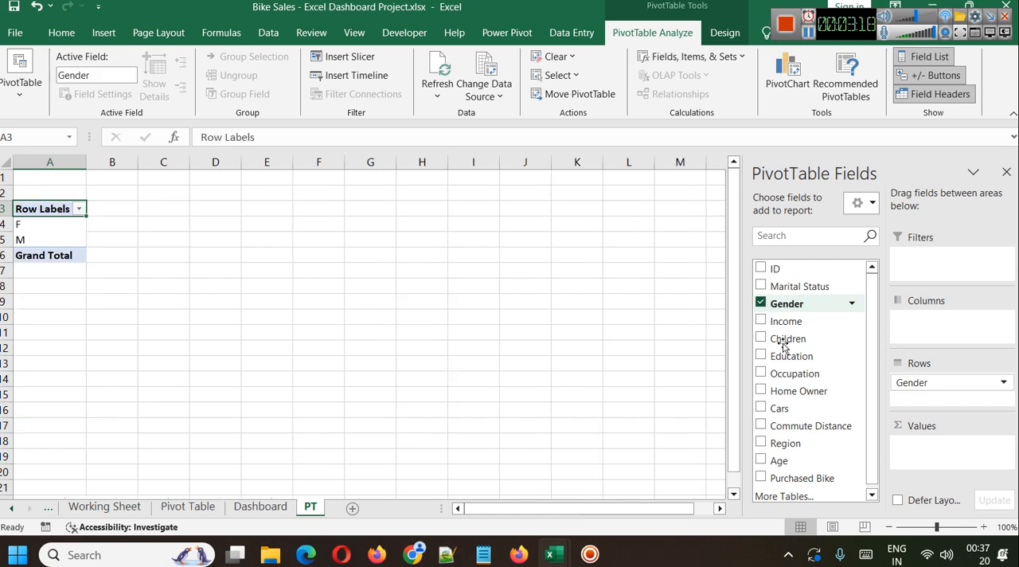
pyautogui.click(763, 475)
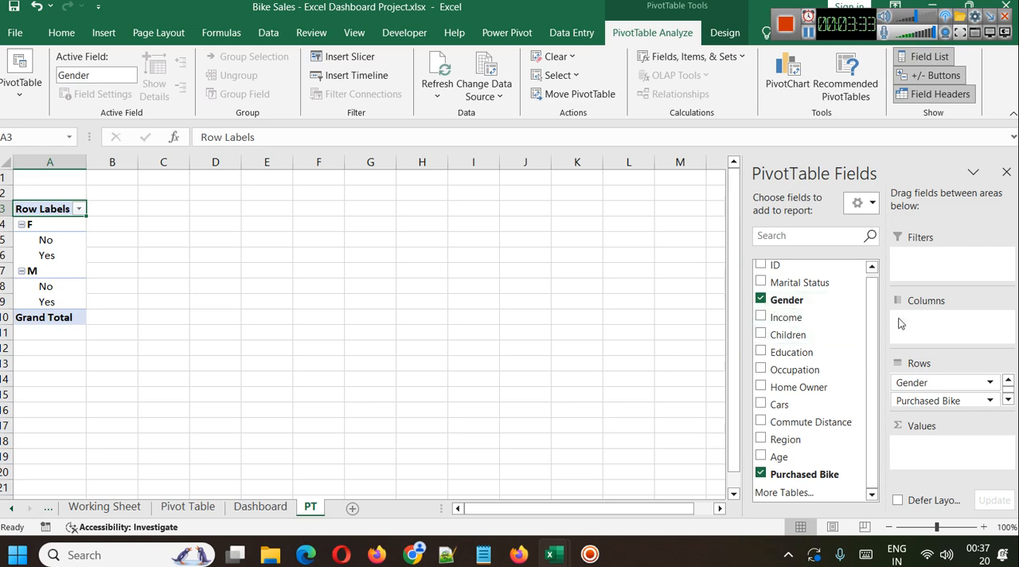
pyautogui.moveTo(927, 375); pyautogui.dragTo(944, 319)
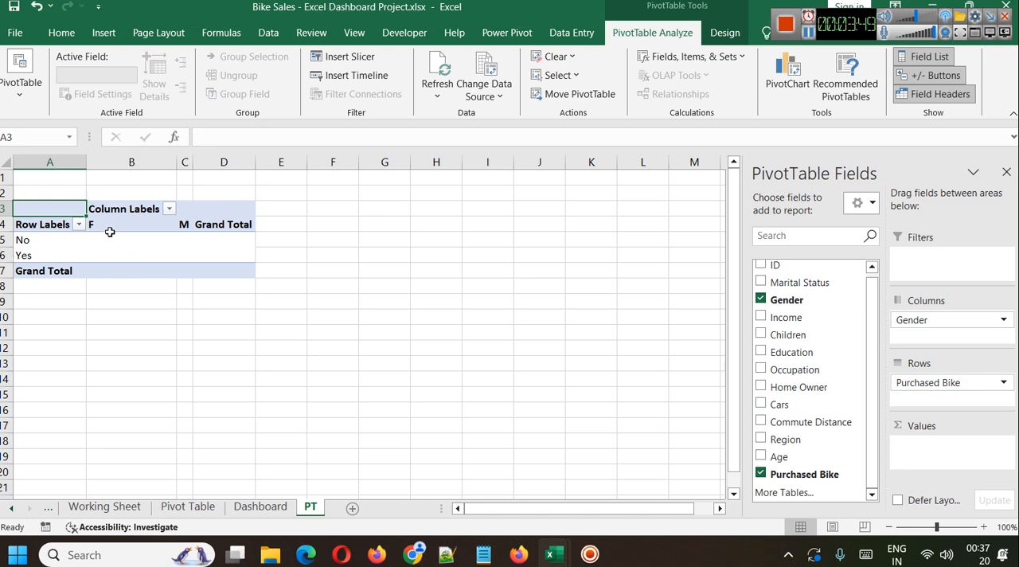
pyautogui.moveTo(193, 159); pyautogui.dragTo(222, 160)
pyautogui.click(236, 284)
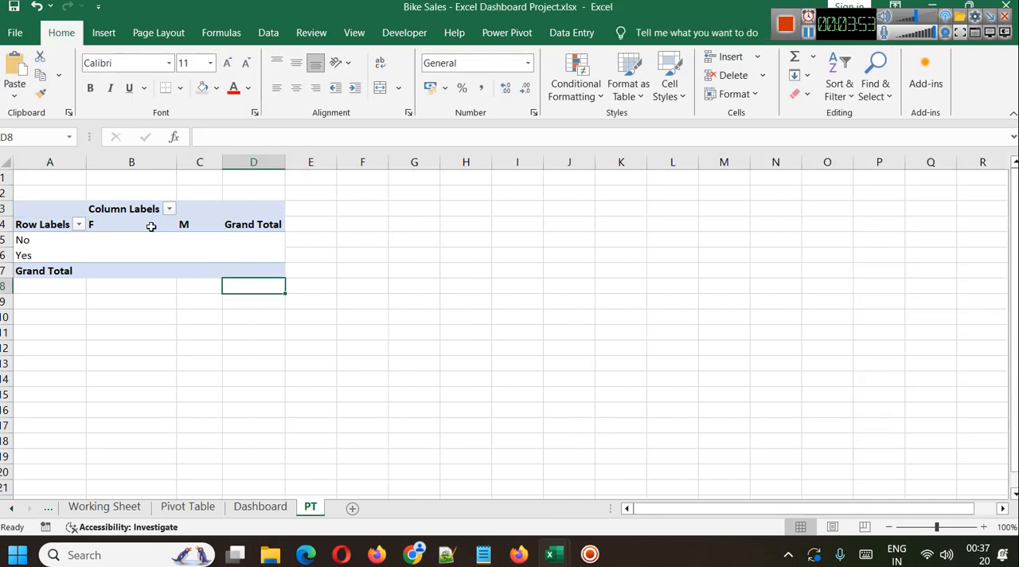
# Add the ID field to the PivotTable's values and summarize it by Count.
pyautogui.click(36, 212)
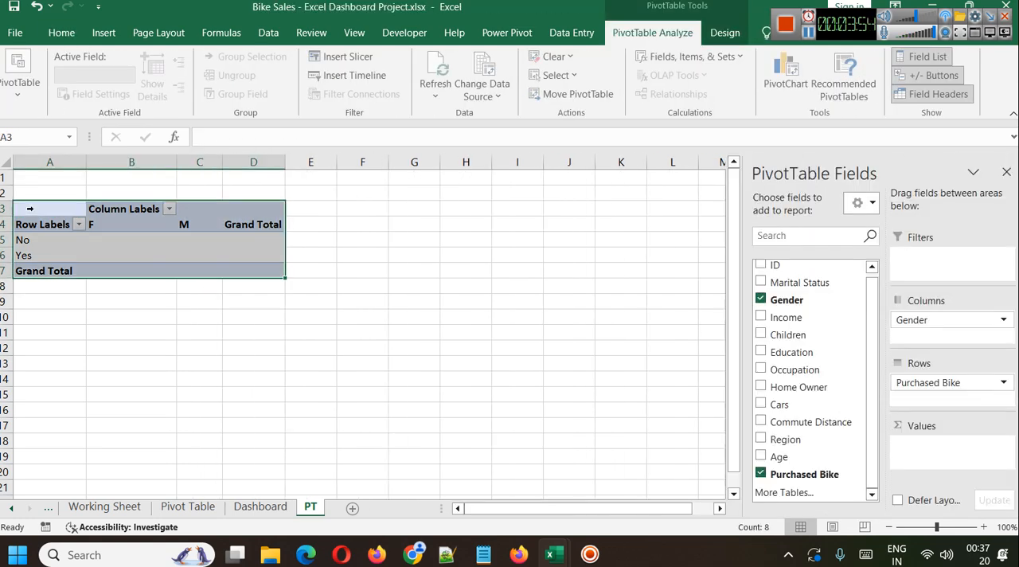
pyautogui.click(360, 255)
pyautogui.click(29, 207)
pyautogui.scroll(1, 814, 444)
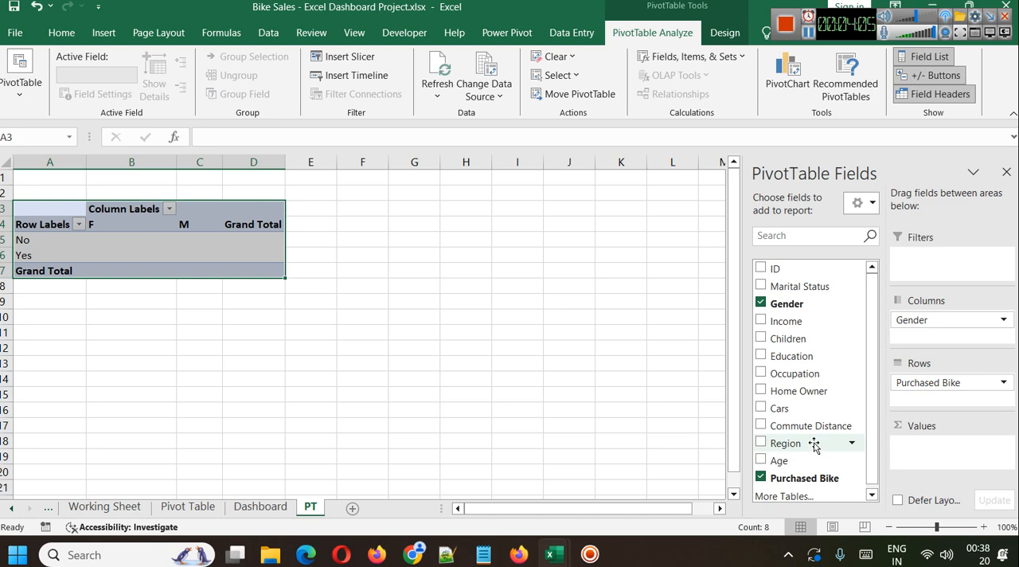
pyautogui.moveTo(796, 270); pyautogui.dragTo(933, 443)
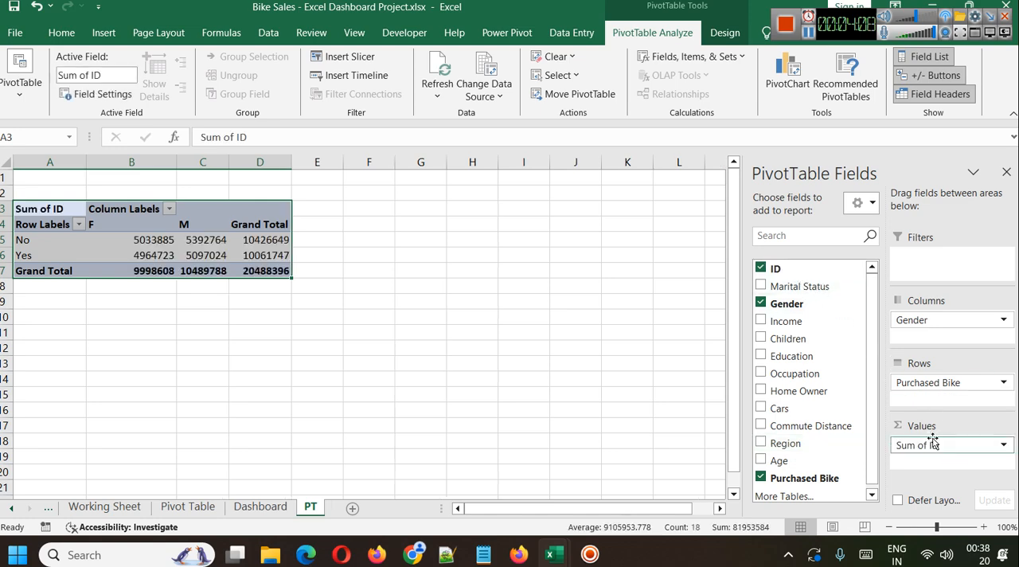
pyautogui.click(1003, 446)
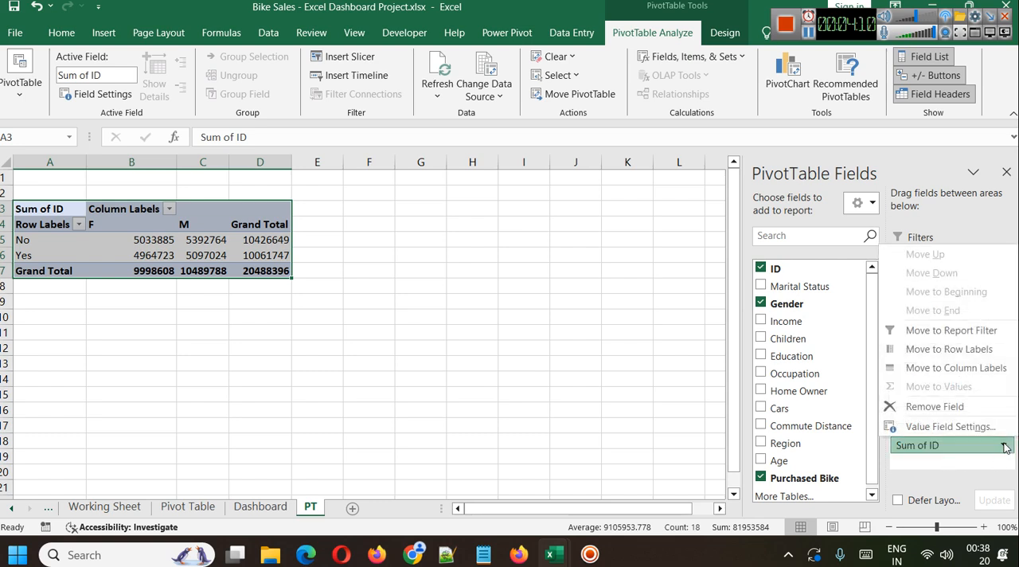
pyautogui.click(935, 427)
pyautogui.click(466, 309)
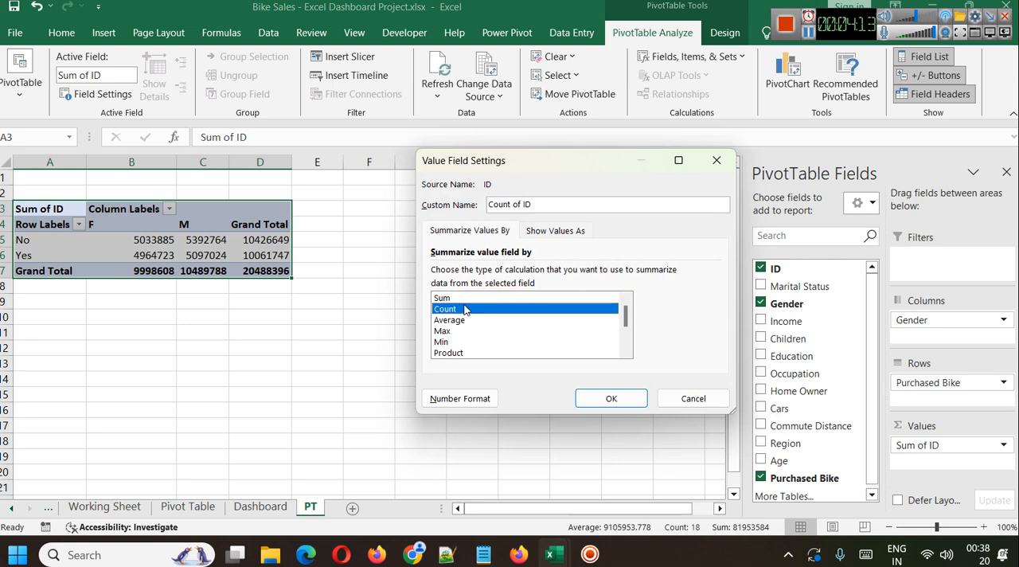
pyautogui.click(618, 395)
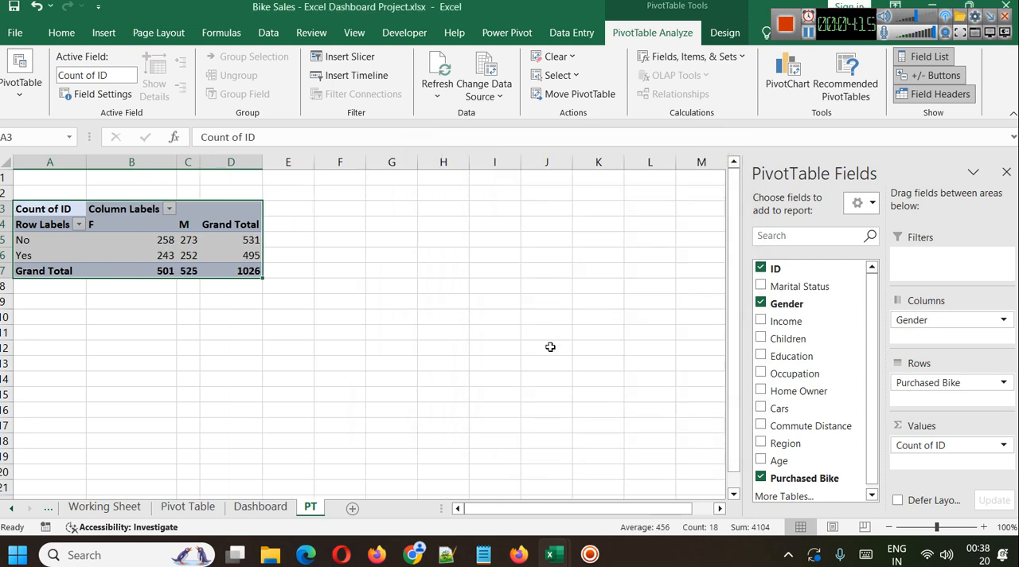
# Examine the PivotTable's counts of female and male customers who purchased a bike.
pyautogui.click(315, 317)
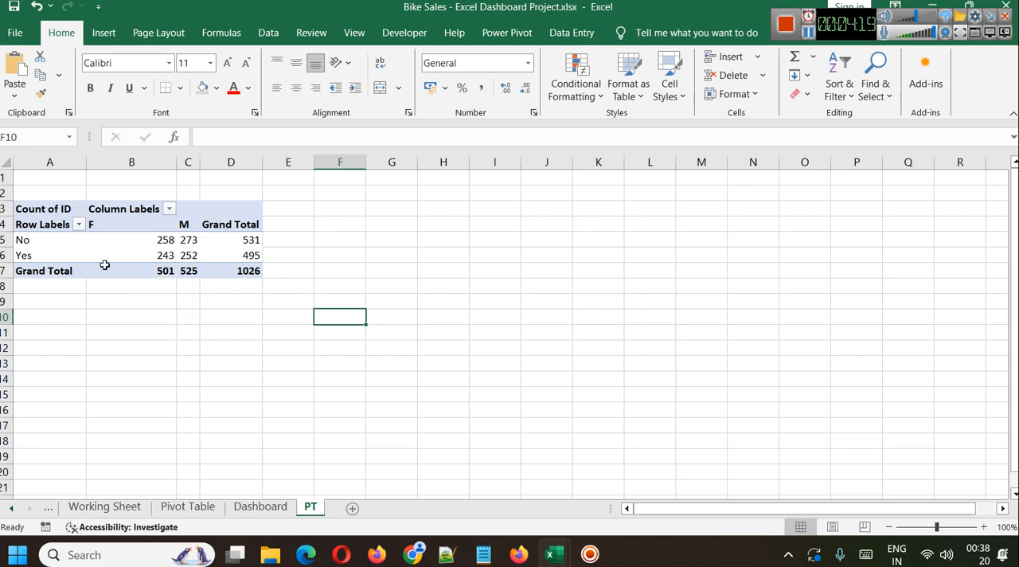
pyautogui.click(24, 210)
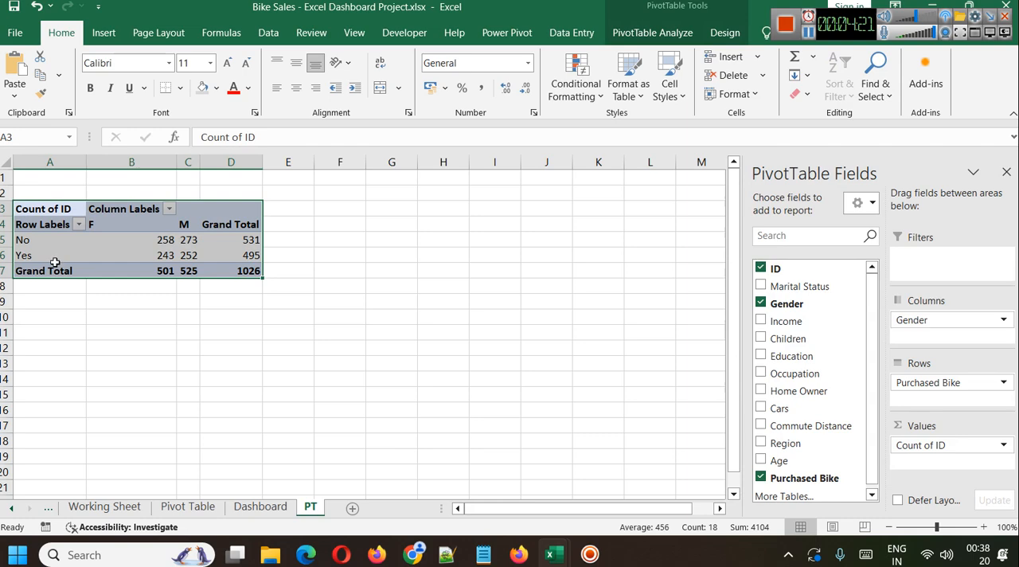
pyautogui.click(111, 226)
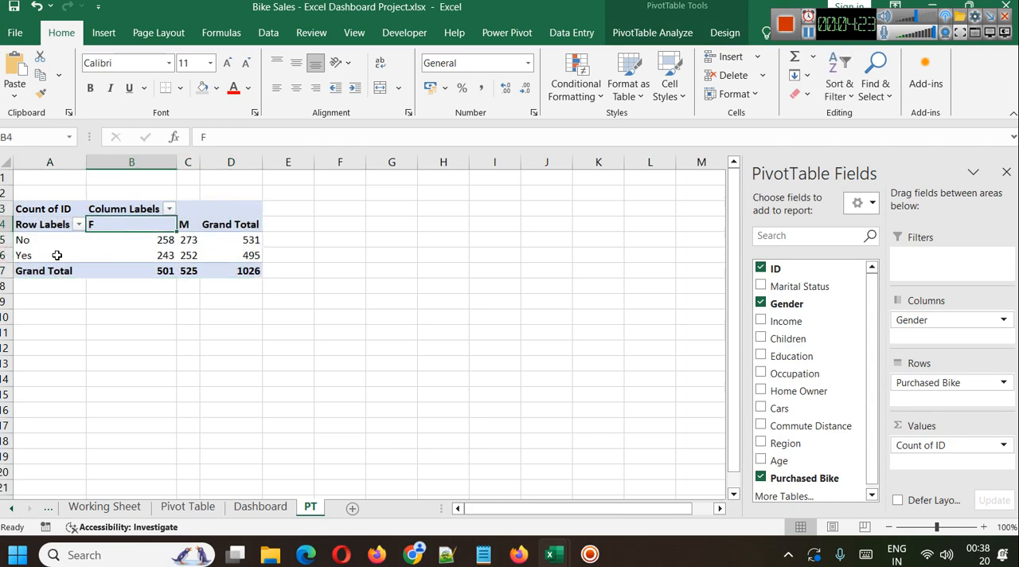
pyautogui.click(124, 254)
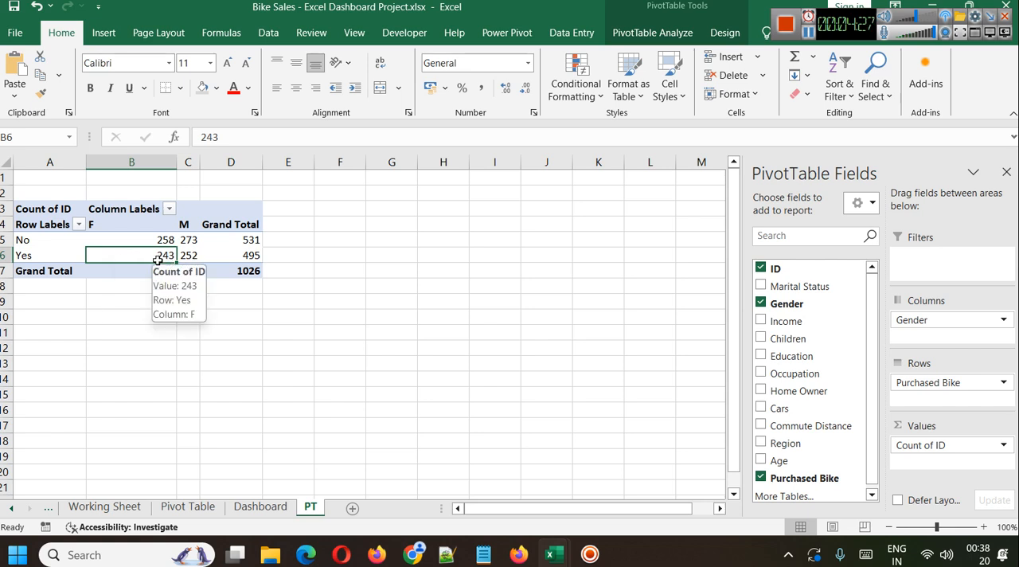
pyautogui.click(190, 226)
pyautogui.click(189, 255)
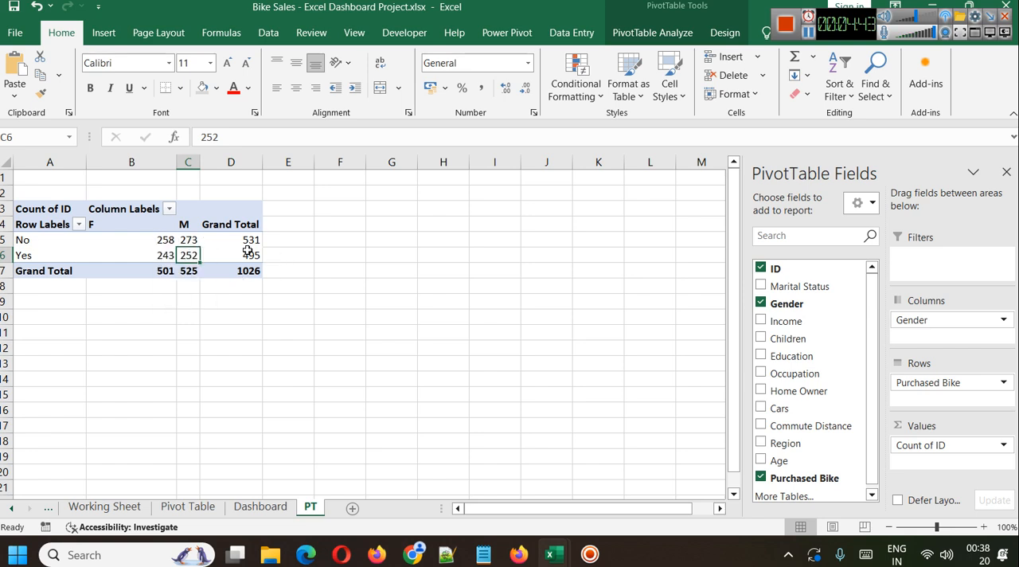
pyautogui.click(278, 316)
# Review the counts of customers who did not purchase a bike and compare the grand totals of the No and Yes rows.
pyautogui.click(20, 205)
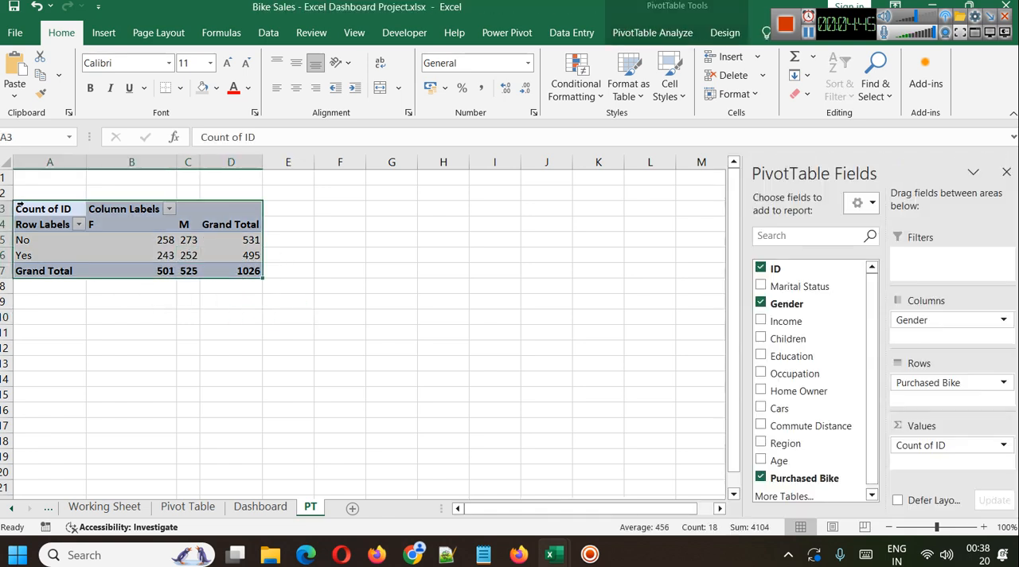
pyautogui.click(164, 251)
pyautogui.click(148, 239)
pyautogui.click(195, 239)
pyautogui.click(59, 244)
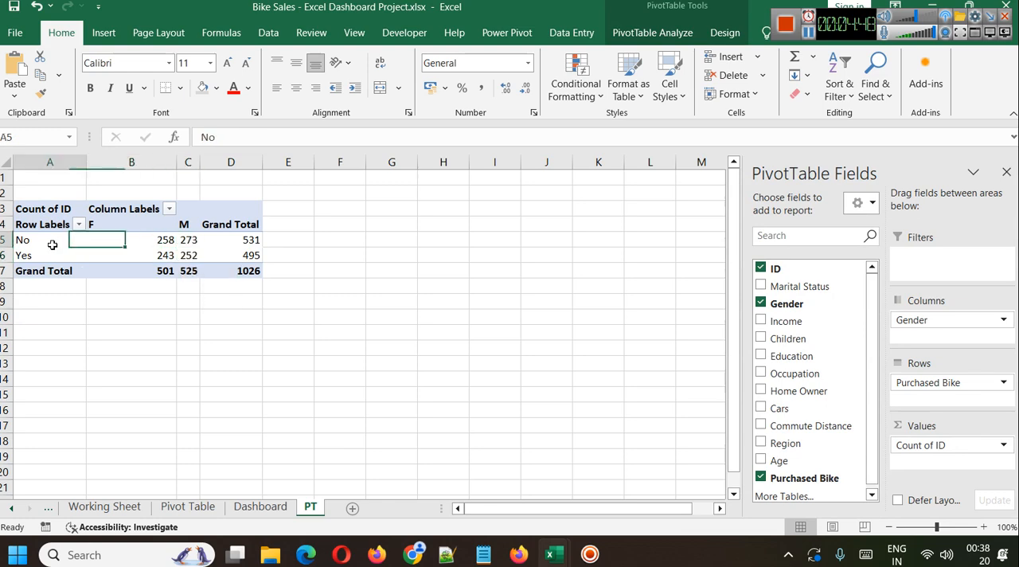
pyautogui.click(227, 241)
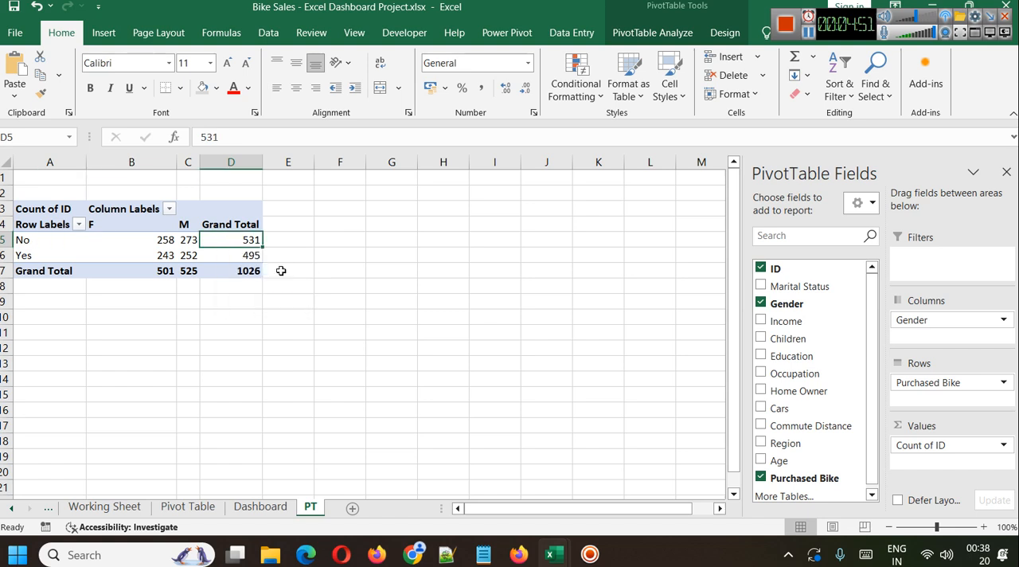
pyautogui.click(20, 257)
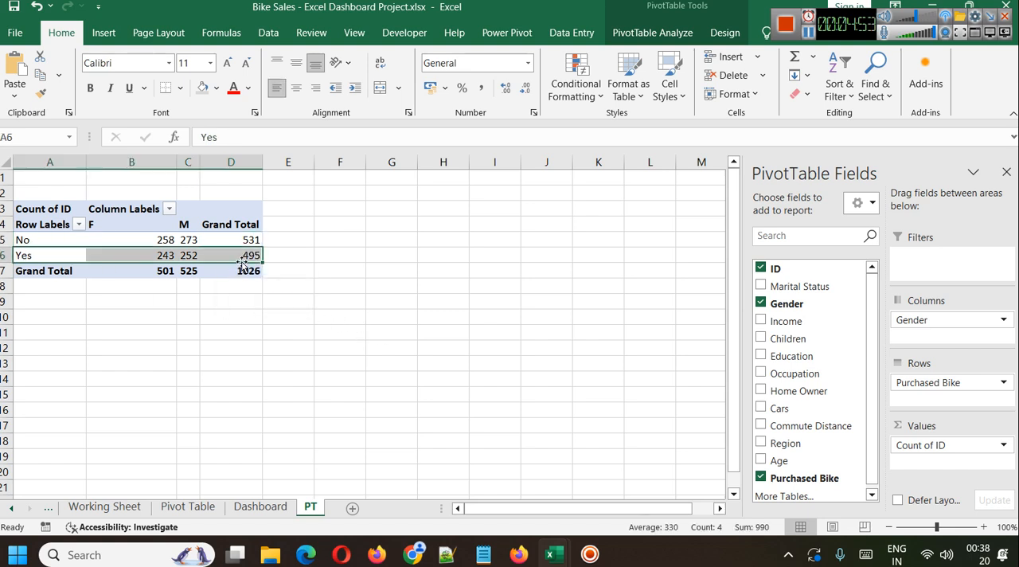
pyautogui.click(250, 286)
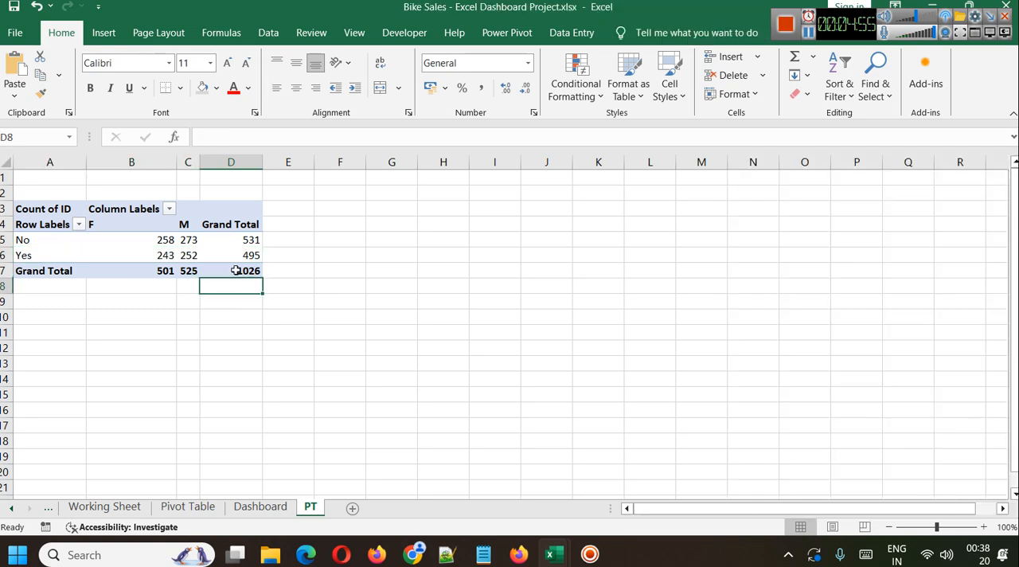
pyautogui.click(238, 272)
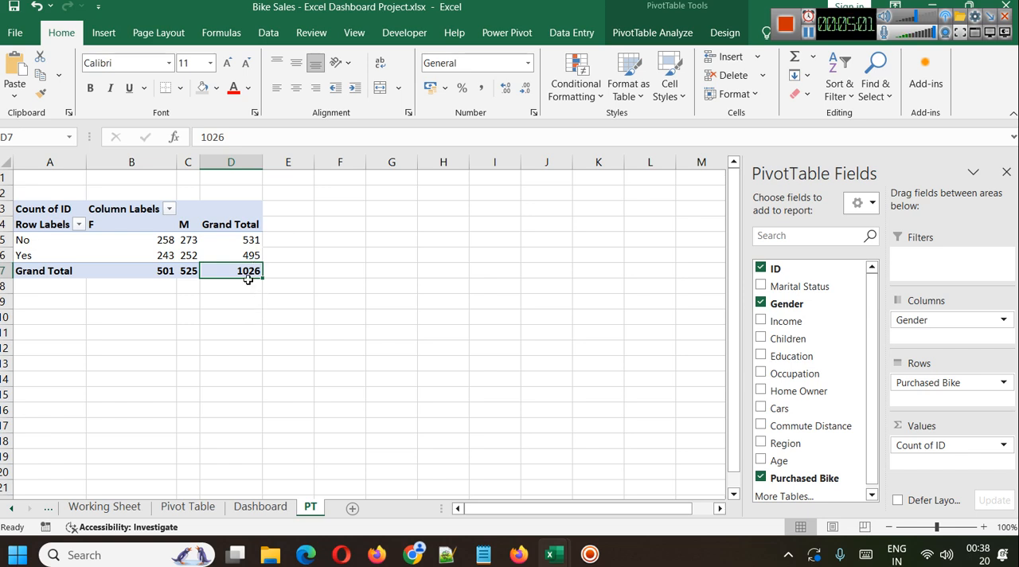
pyautogui.click(248, 240)
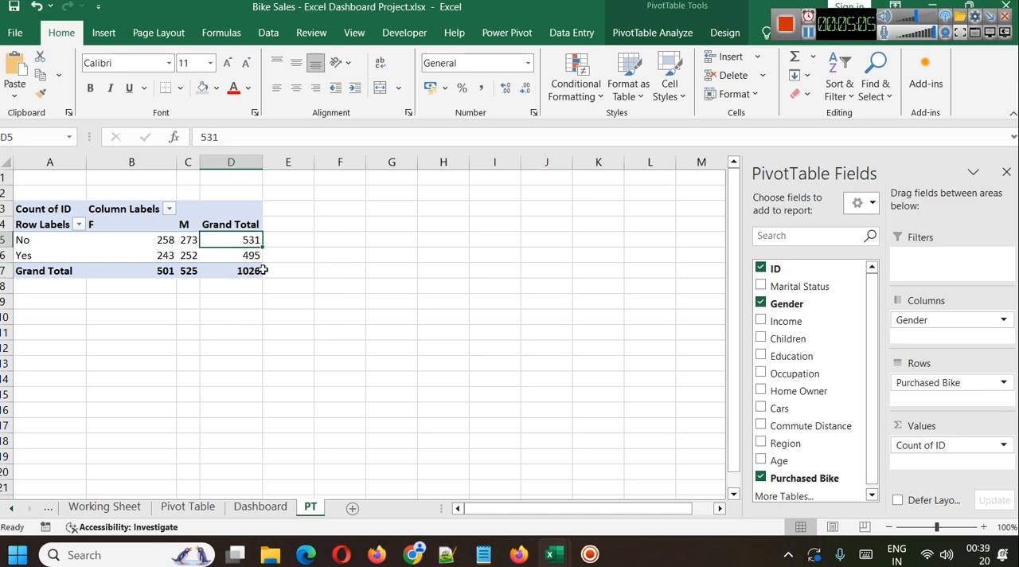
pyautogui.moveTo(251, 259)
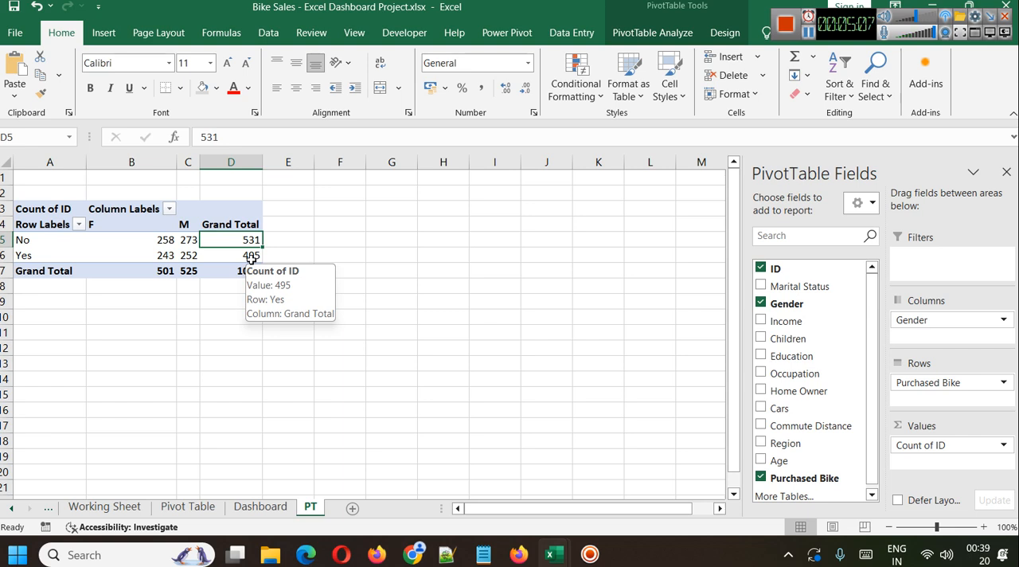
# Turn off the PivotTable's grand totals for both rows and columns.
pyautogui.click(44, 204)
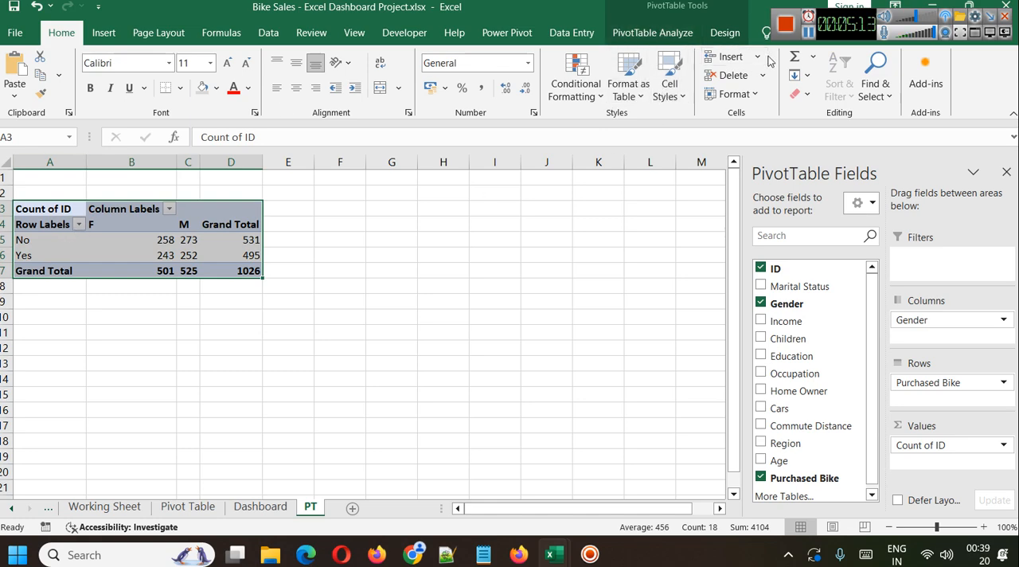
pyautogui.click(857, 28)
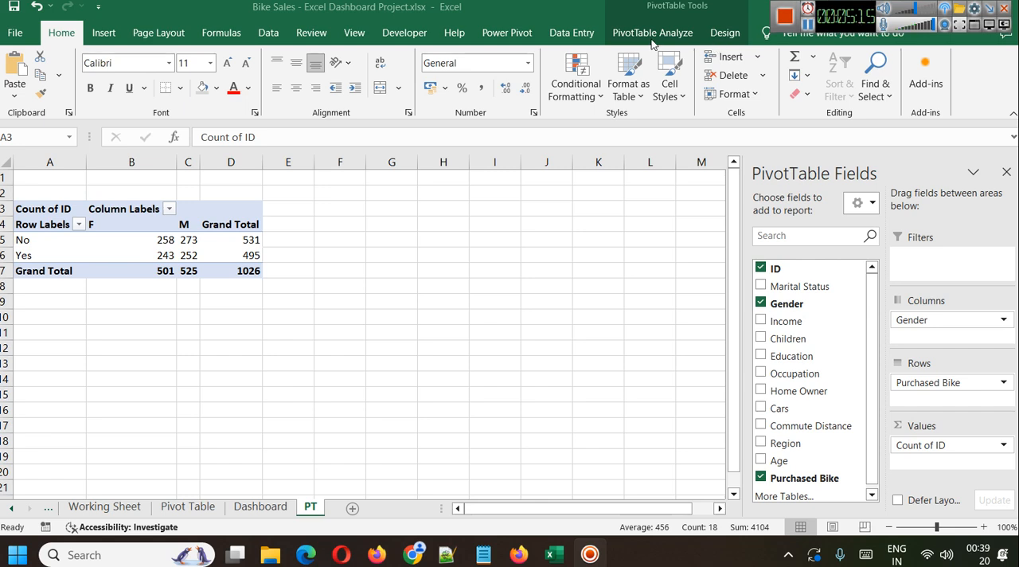
pyautogui.click(29, 216)
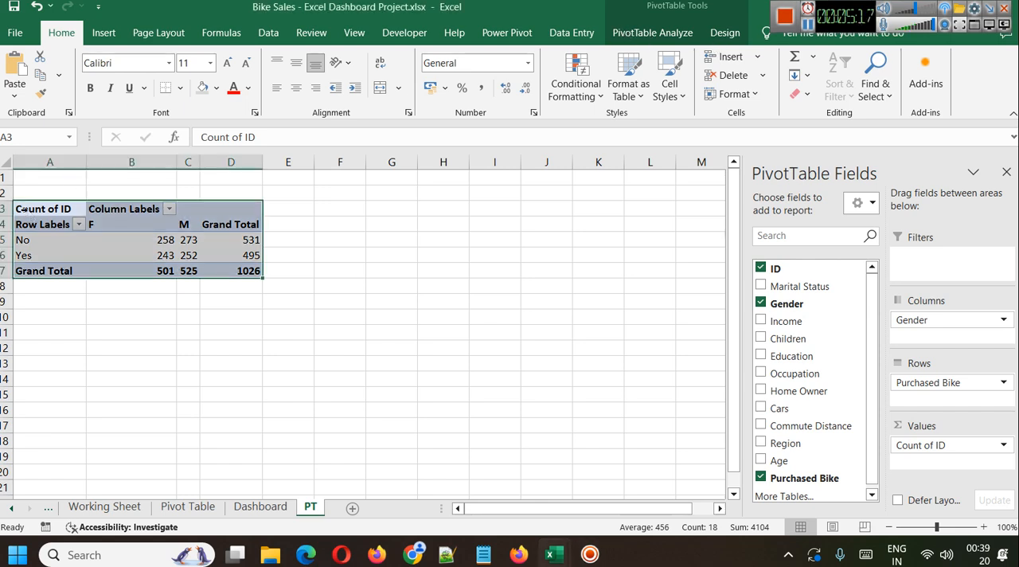
pyautogui.click(722, 33)
pyautogui.click(61, 92)
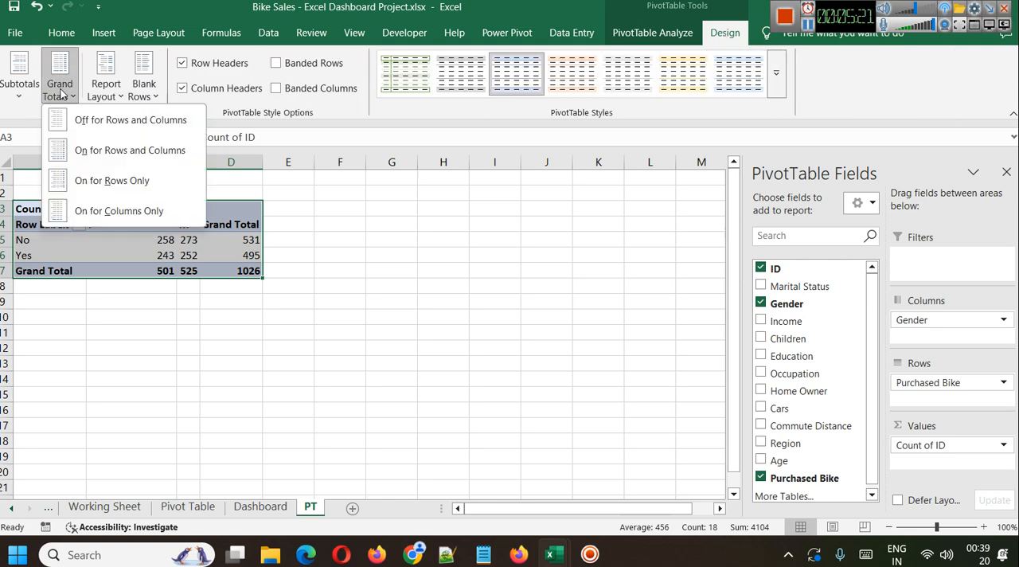
pyautogui.click(103, 121)
pyautogui.click(167, 331)
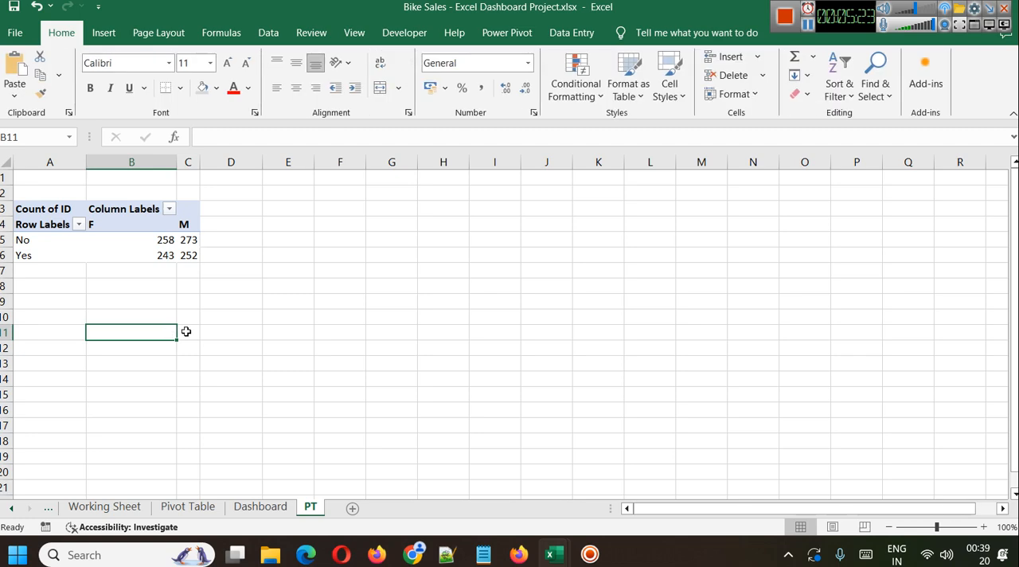
# Select the whole PivotTable and insert a slicer for the Region field.
pyautogui.click(24, 211)
pyautogui.hotkey('ctrl', 'a')
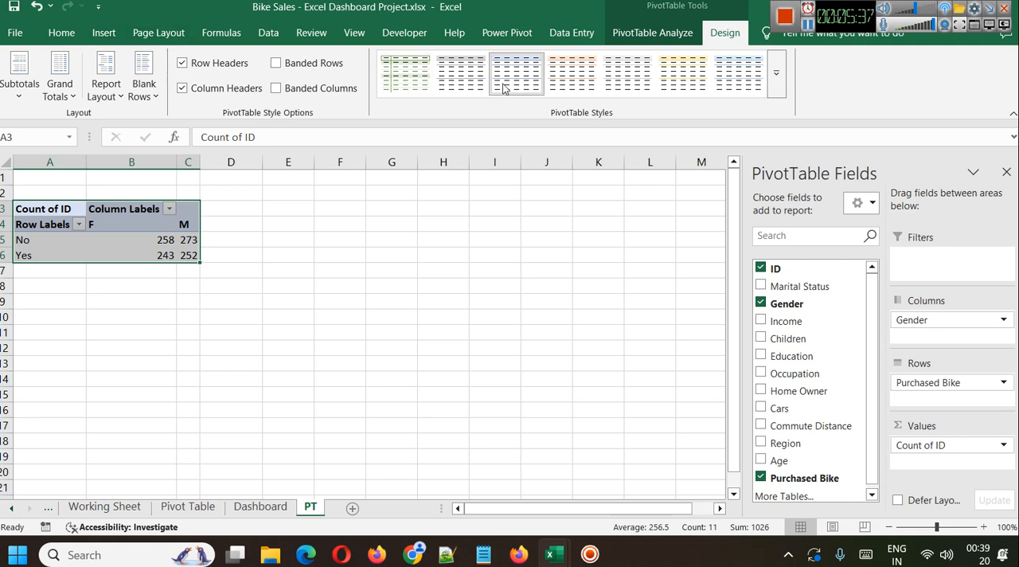
pyautogui.click(652, 34)
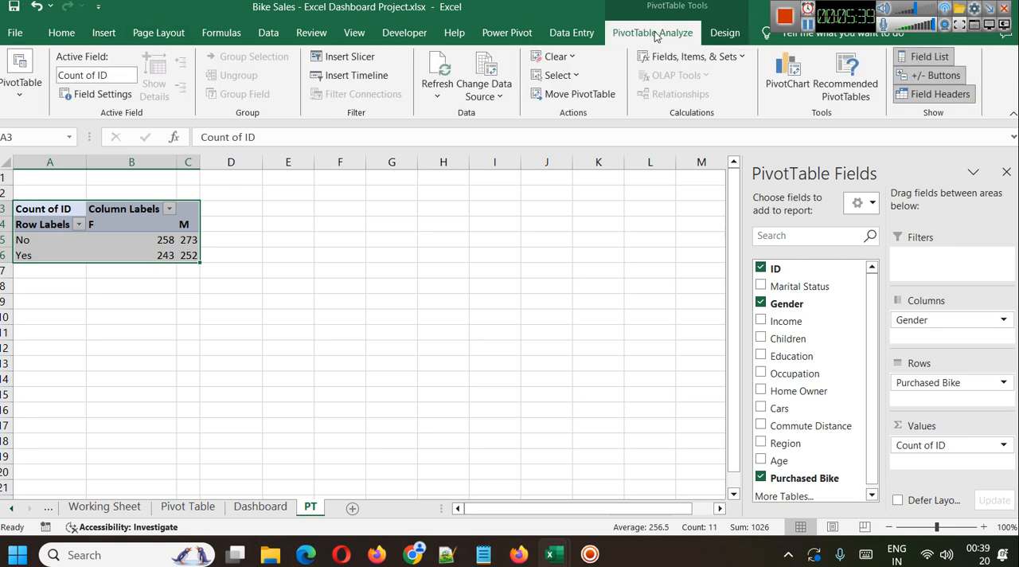
pyautogui.click(344, 57)
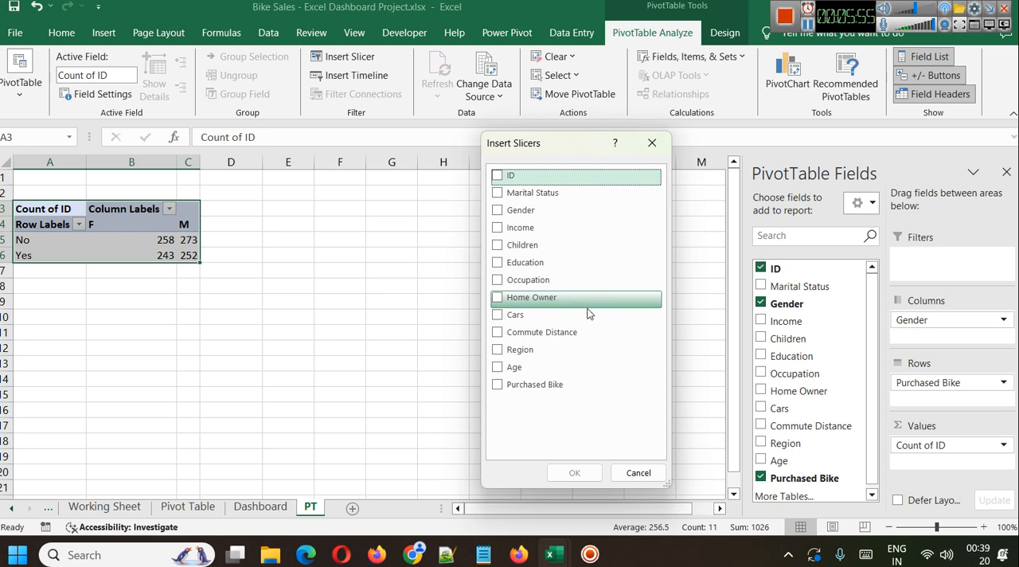
pyautogui.click(497, 350)
pyautogui.click(574, 472)
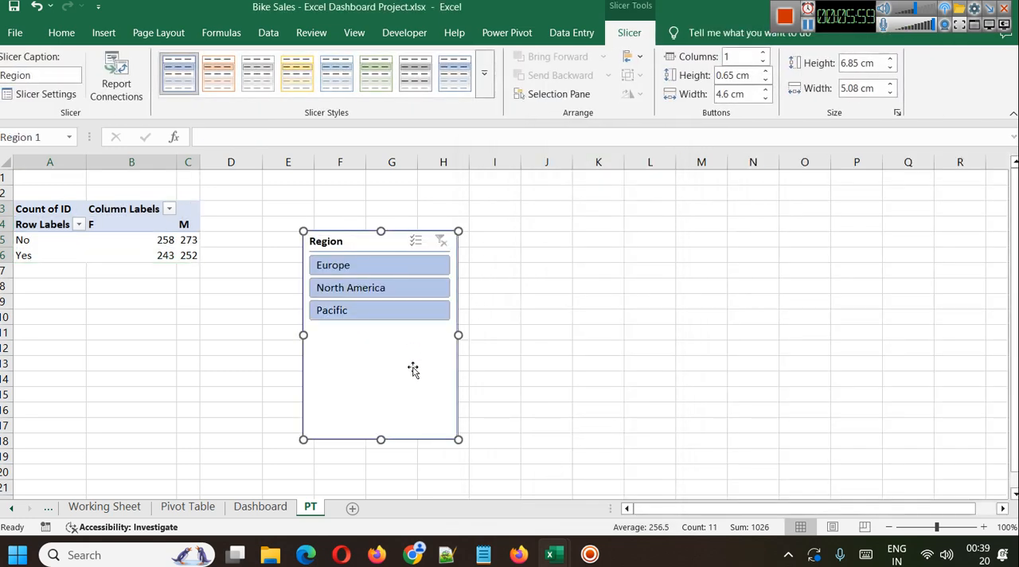
# Shorten the Region slicer to about 3.2 cm high and place it over columns J to L, starting at row 2.
pyautogui.moveTo(381, 438); pyautogui.dragTo(378, 328)
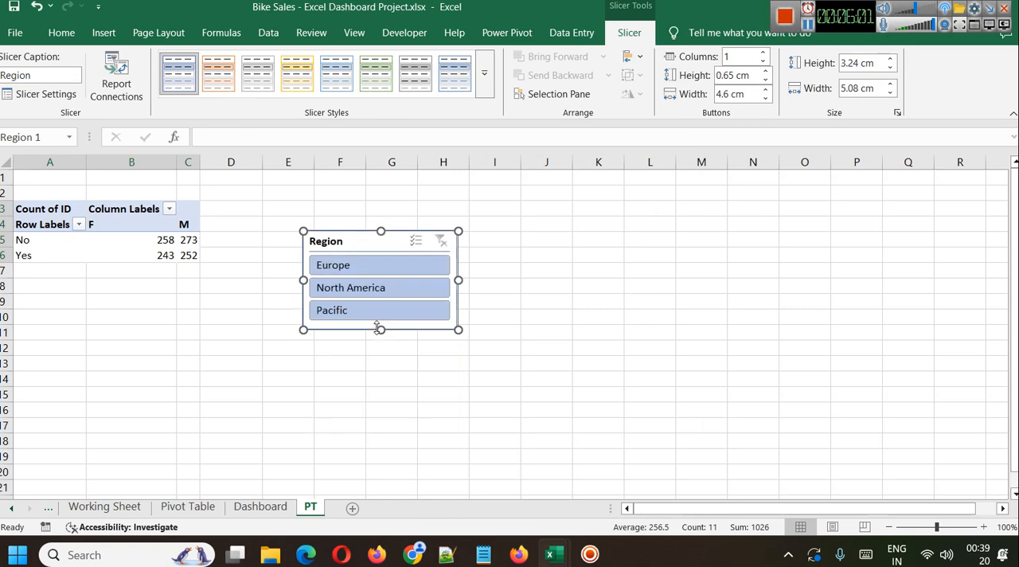
pyautogui.moveTo(387, 241); pyautogui.dragTo(577, 196)
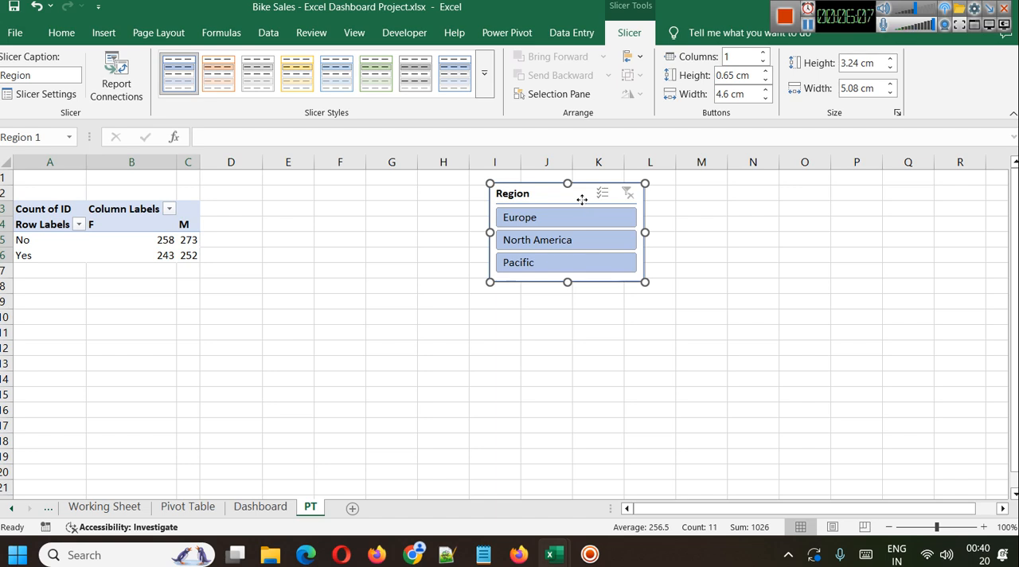
pyautogui.moveTo(582, 203); pyautogui.dragTo(606, 205)
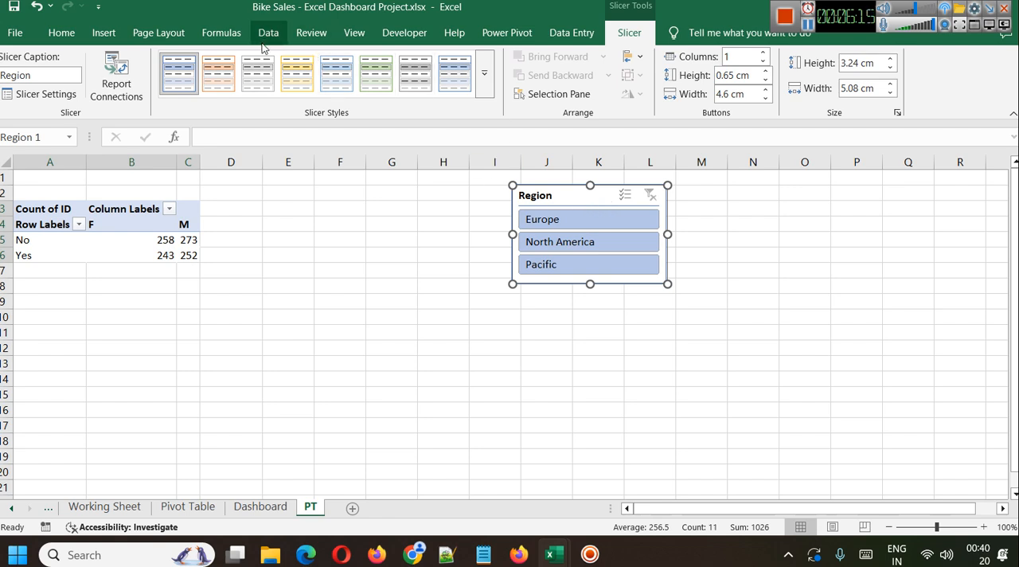
# Insert a Marital Status slicer for the PivotTable.
pyautogui.click(578, 36)
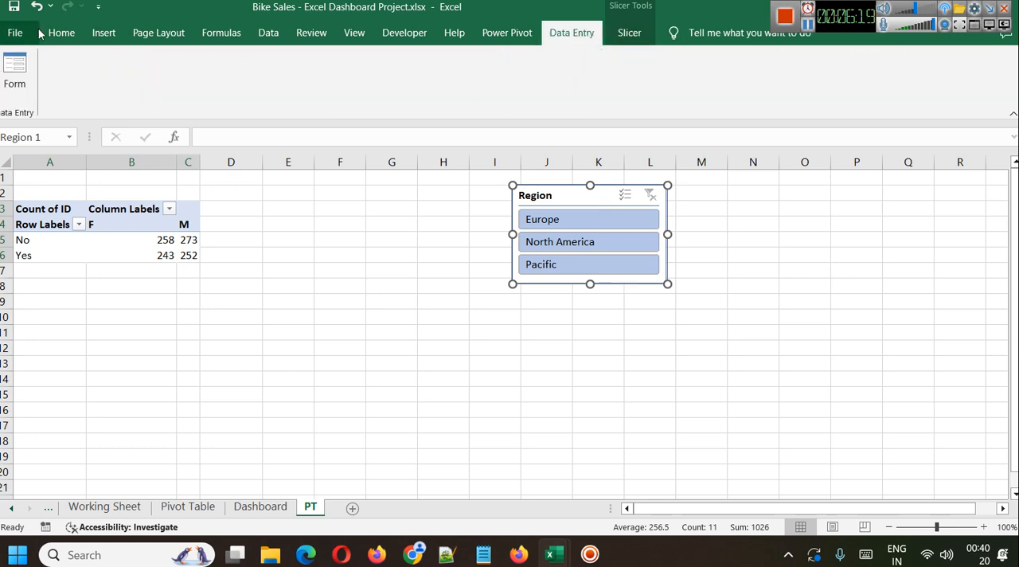
pyautogui.click(17, 208)
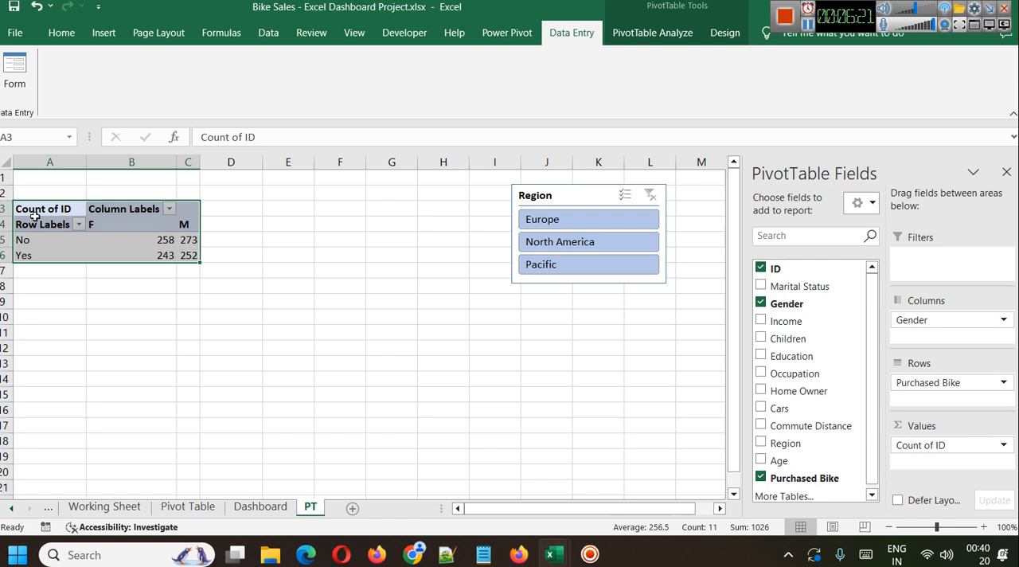
pyautogui.click(651, 32)
pyautogui.click(350, 56)
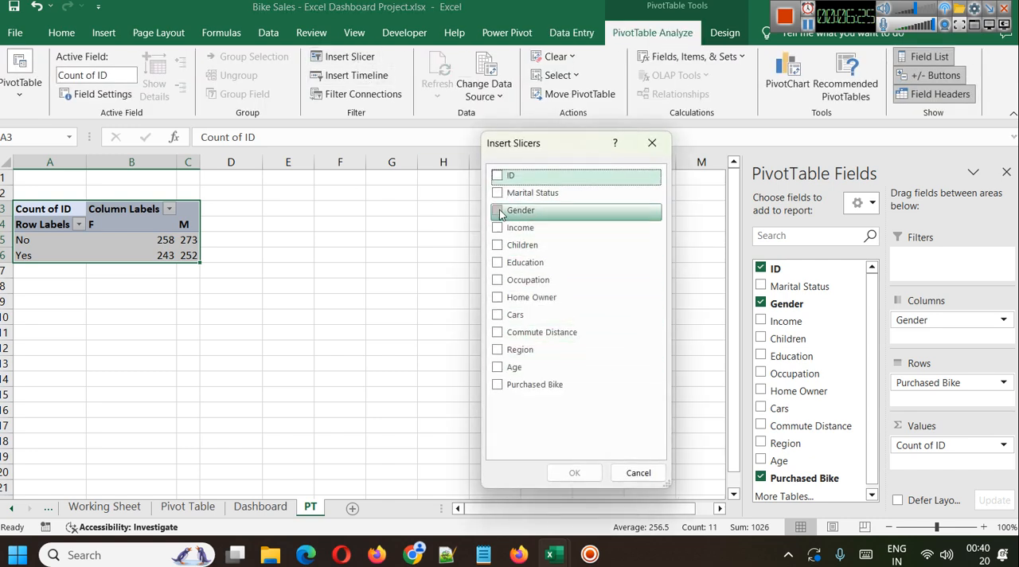
pyautogui.click(521, 192)
pyautogui.click(595, 475)
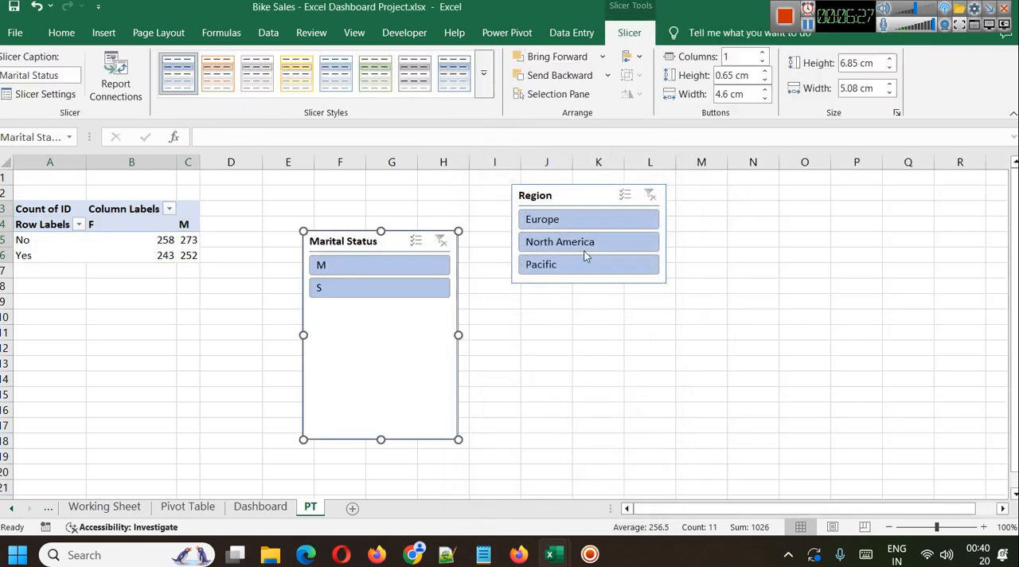
# Shorten the Marital Status slicer to fit its two entries and place it directly to the right of the Region slicer.
pyautogui.moveTo(380, 440); pyautogui.dragTo(382, 305)
pyautogui.moveTo(343, 242); pyautogui.dragTo(717, 186)
pyautogui.click(733, 318)
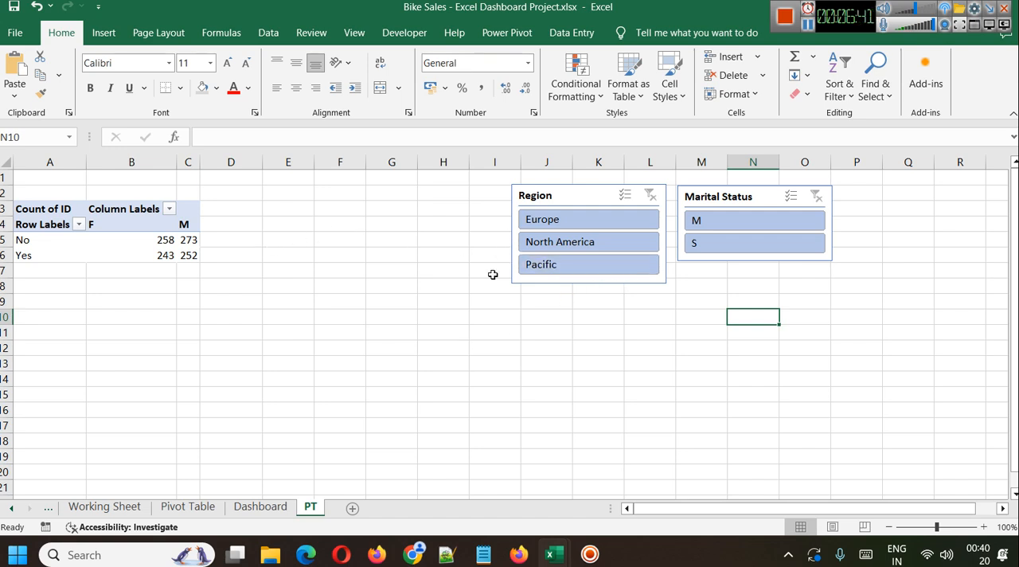
# Try filtering the PivotTable by region North America and marital status M, and clear both slicer filters.
pyautogui.click(581, 243)
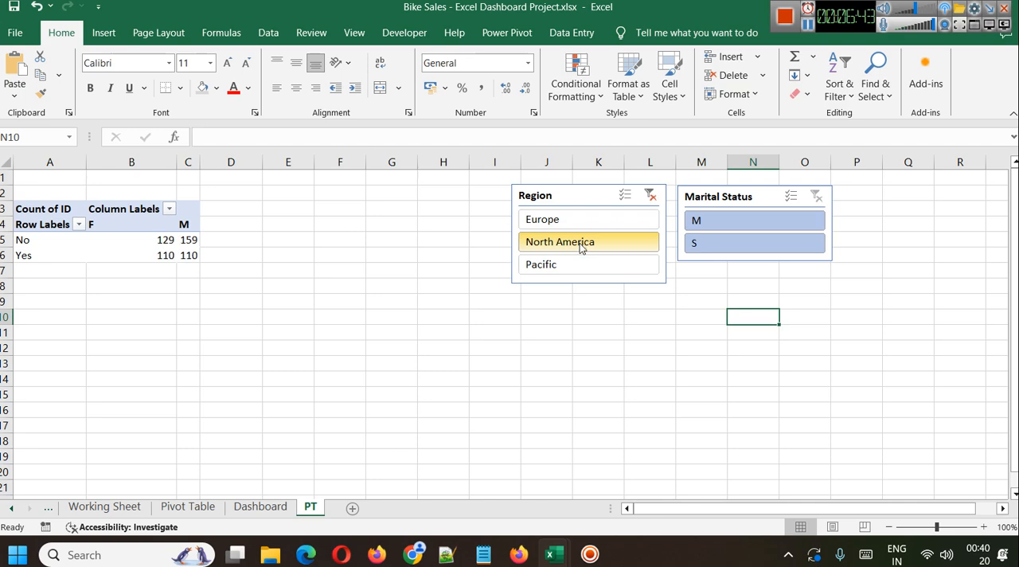
pyautogui.click(711, 223)
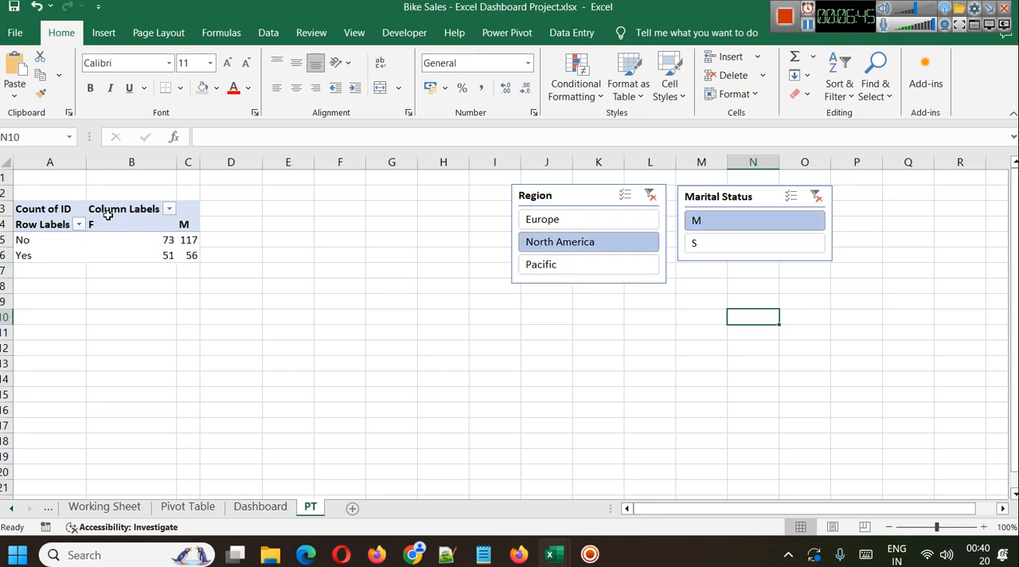
pyautogui.click(664, 228)
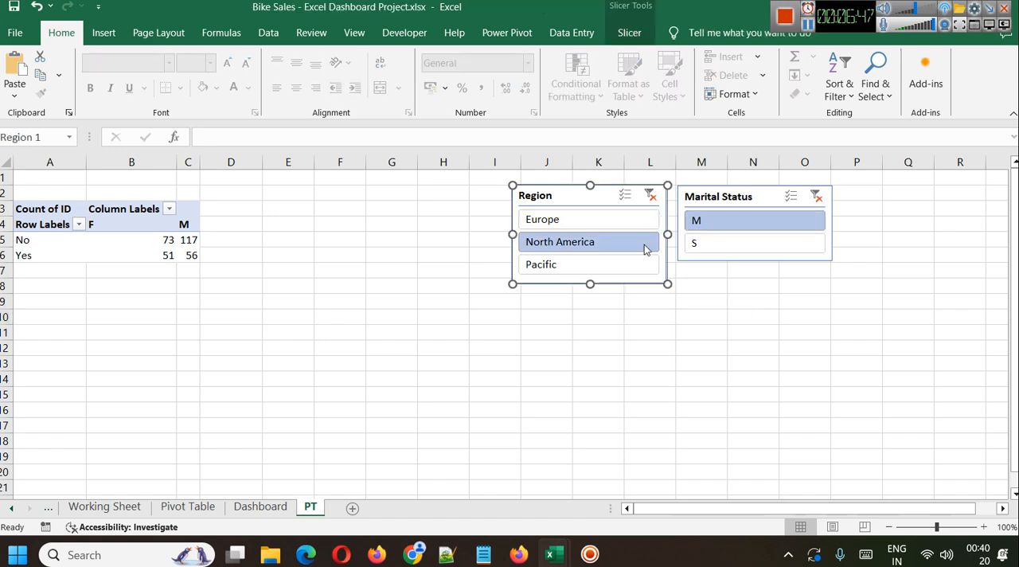
pyautogui.click(650, 196)
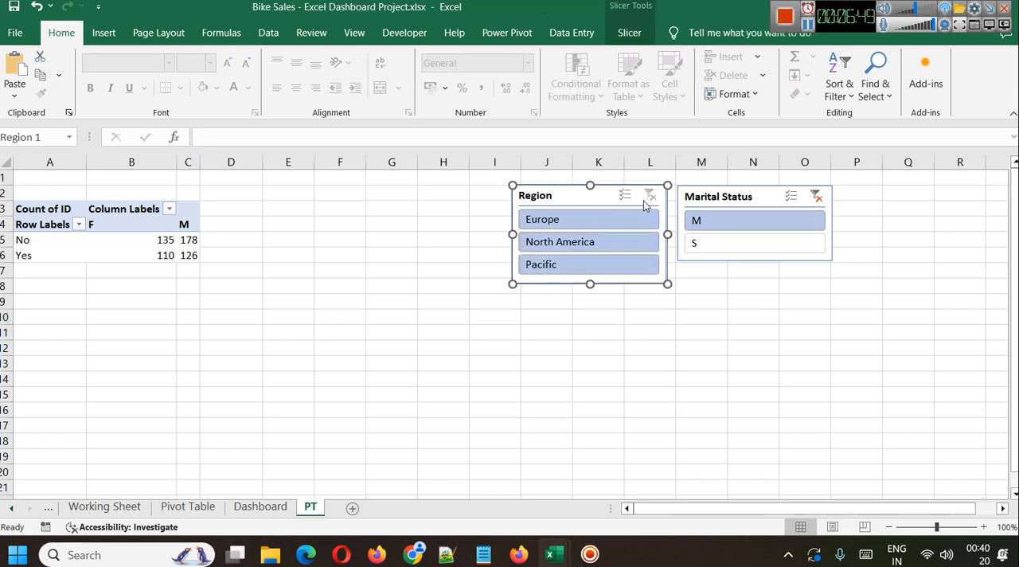
pyautogui.click(816, 197)
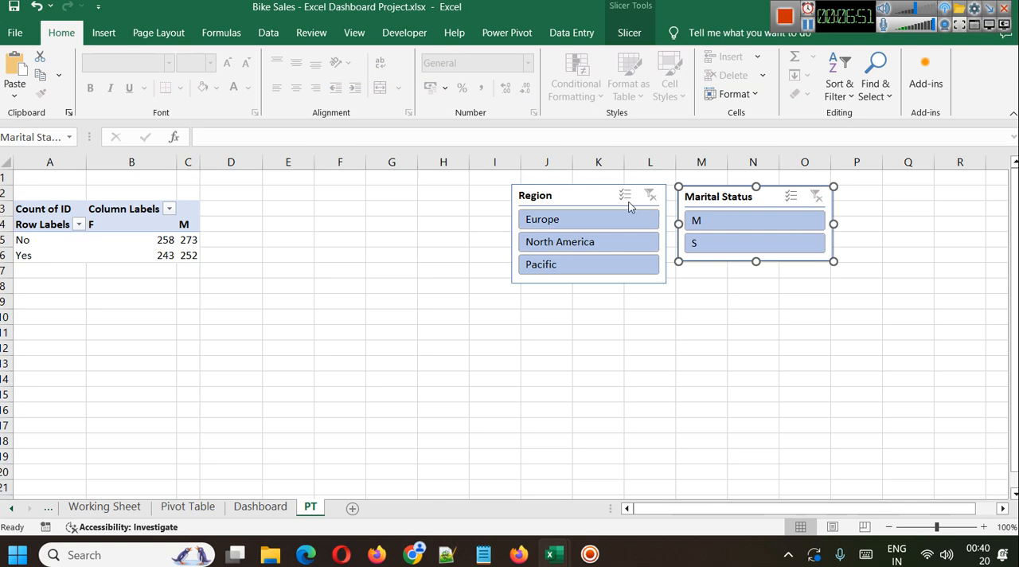
# Apply a light orange style to the Region slicer and a light green style to the Marital Status slicer.
pyautogui.click(578, 192)
pyautogui.click(621, 34)
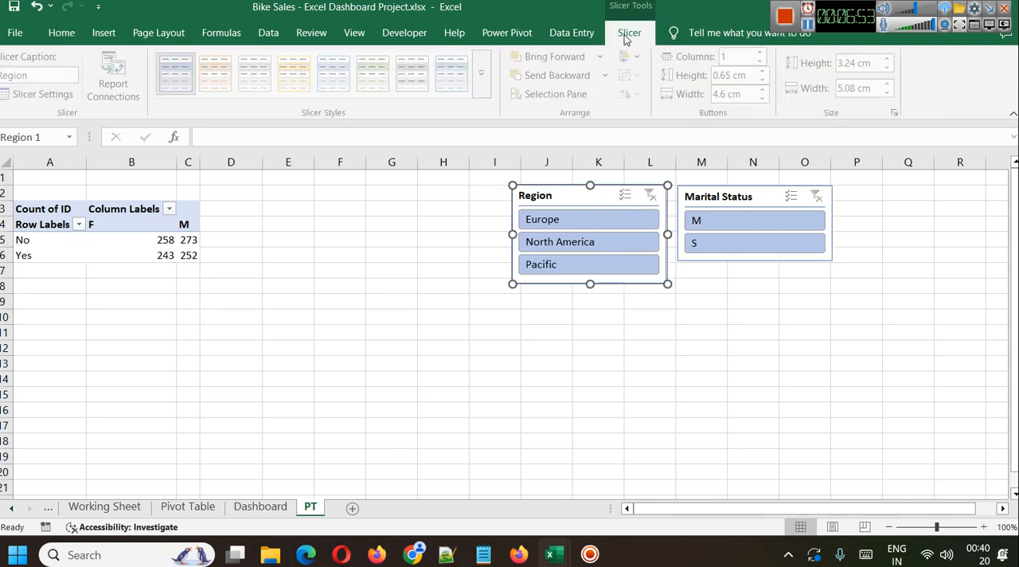
pyautogui.click(212, 63)
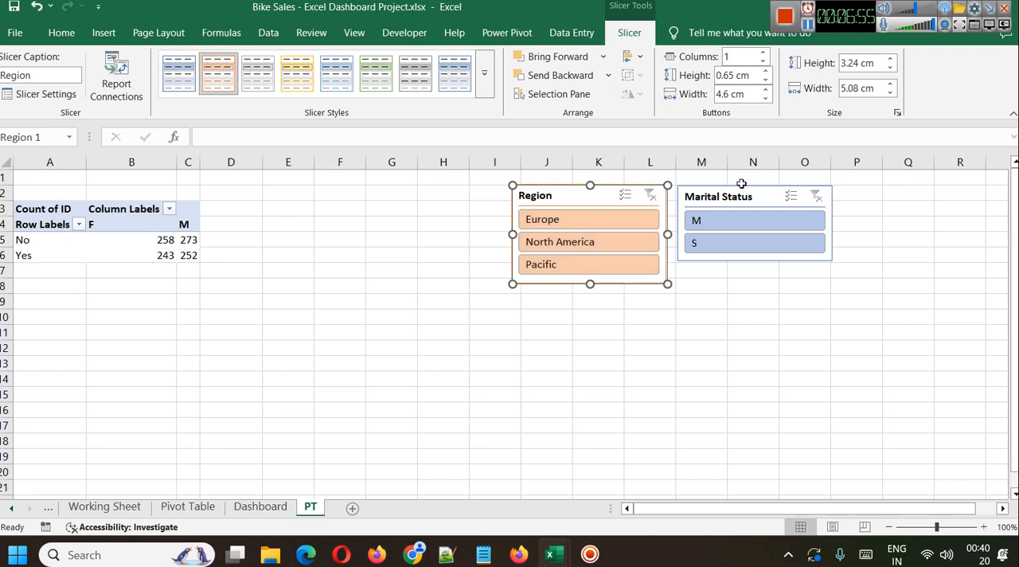
pyautogui.click(735, 197)
pyautogui.click(376, 74)
pyautogui.click(778, 392)
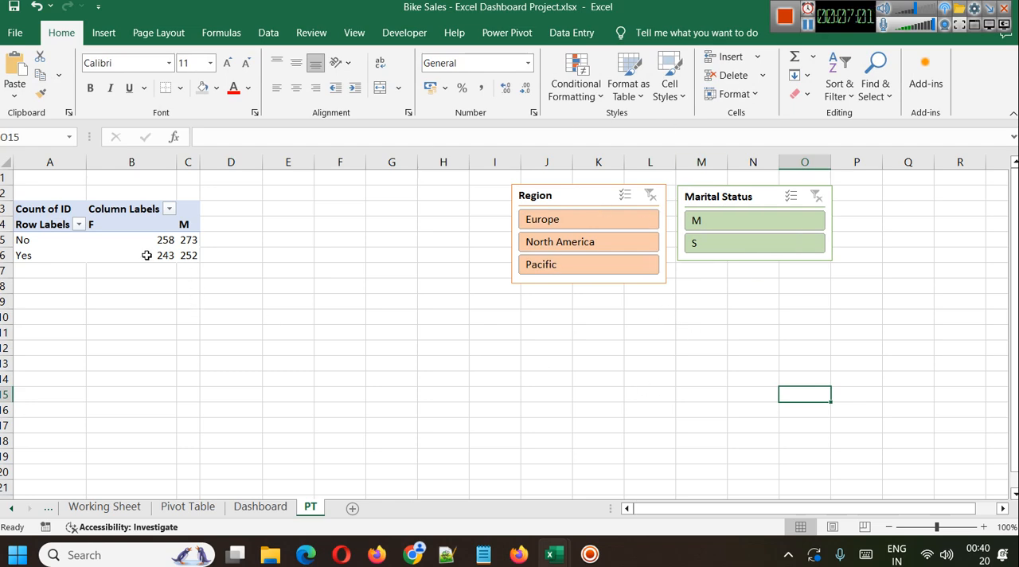
# Try a 2-D pie PivotChart based on the PivotTable and place it beside the table.
pyautogui.click(27, 208)
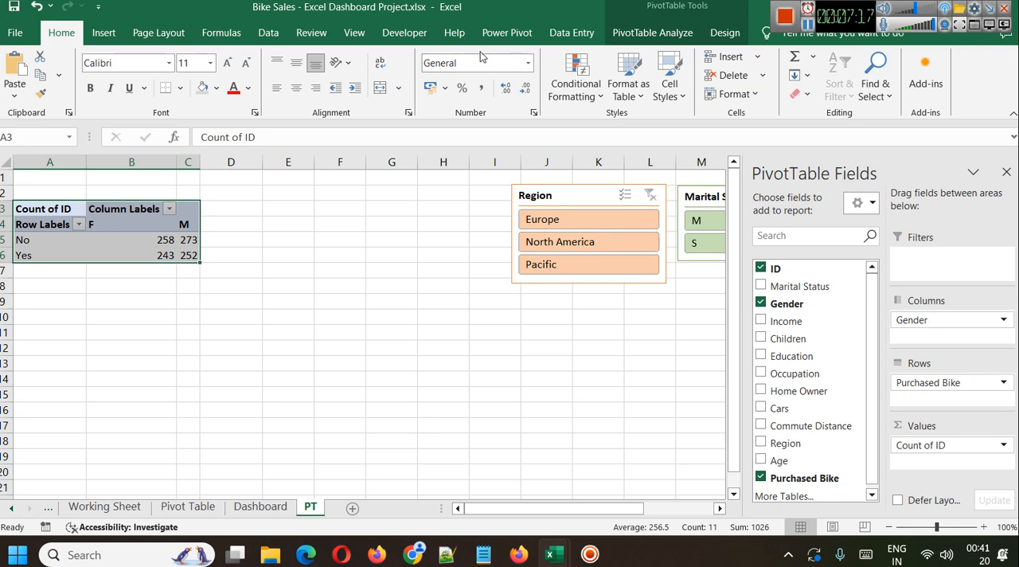
pyautogui.click(103, 32)
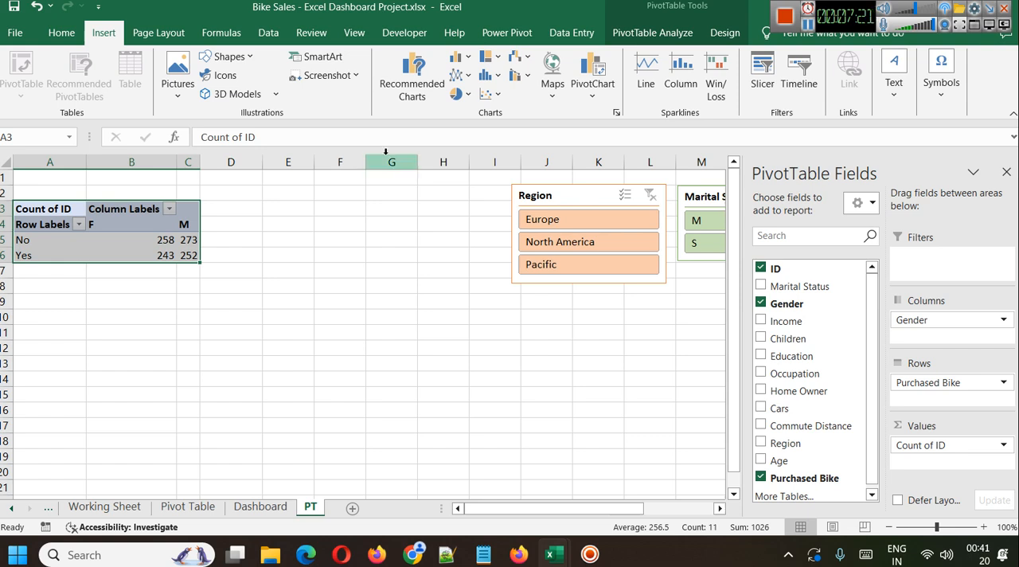
pyautogui.click(453, 100)
pyautogui.click(469, 145)
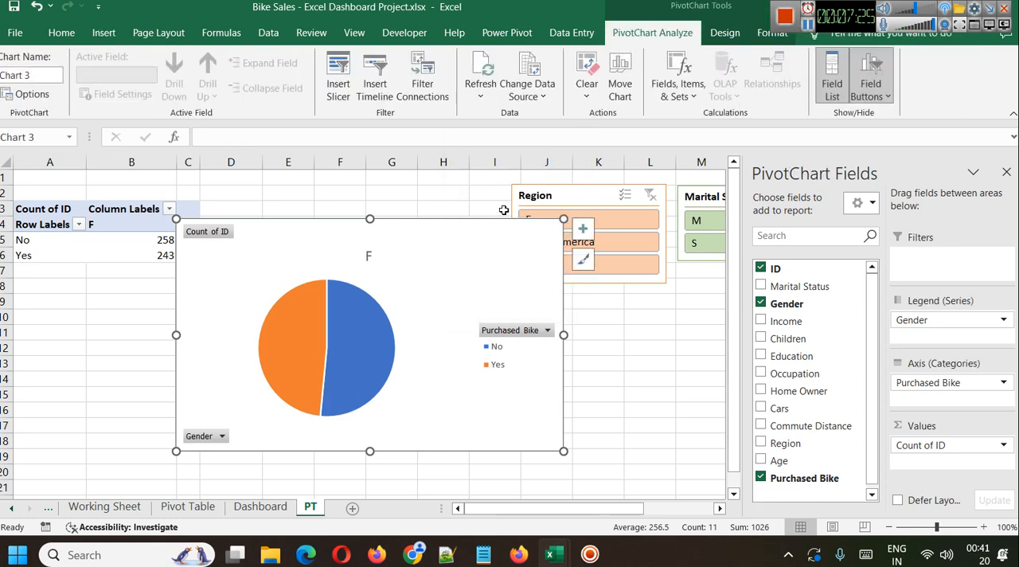
pyautogui.moveTo(417, 282); pyautogui.dragTo(454, 244)
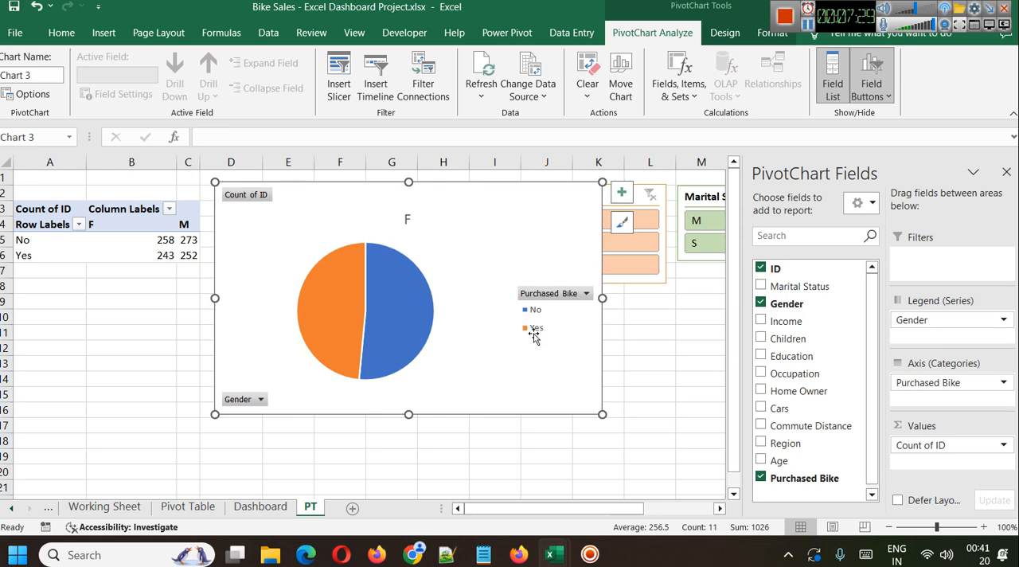
# Test the Marital Status slicer on the pie chart with M and S, leaving the filter on M.
pyautogui.click(661, 319)
pyautogui.click(715, 220)
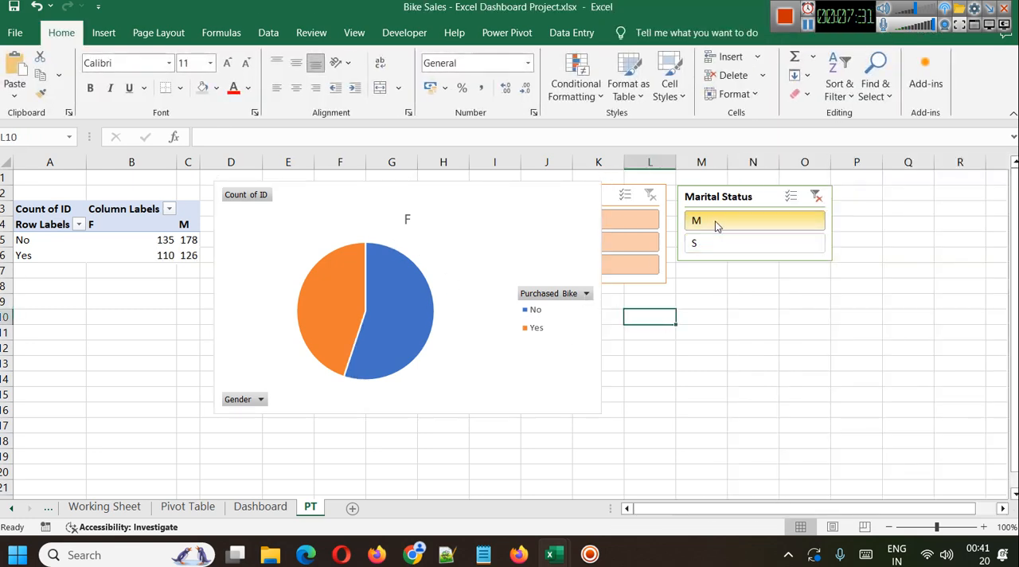
pyautogui.click(722, 243)
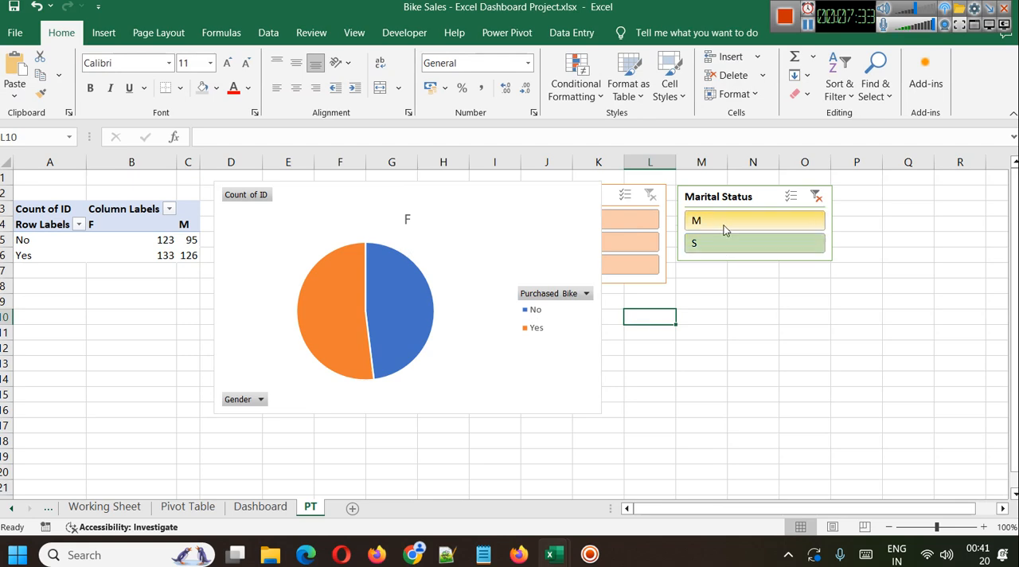
pyautogui.click(725, 230)
pyautogui.click(643, 362)
# Replace the pie chart with a 2-D clustered column PivotChart based on the same PivotTable, positioned beside the table.
pyautogui.click(503, 229)
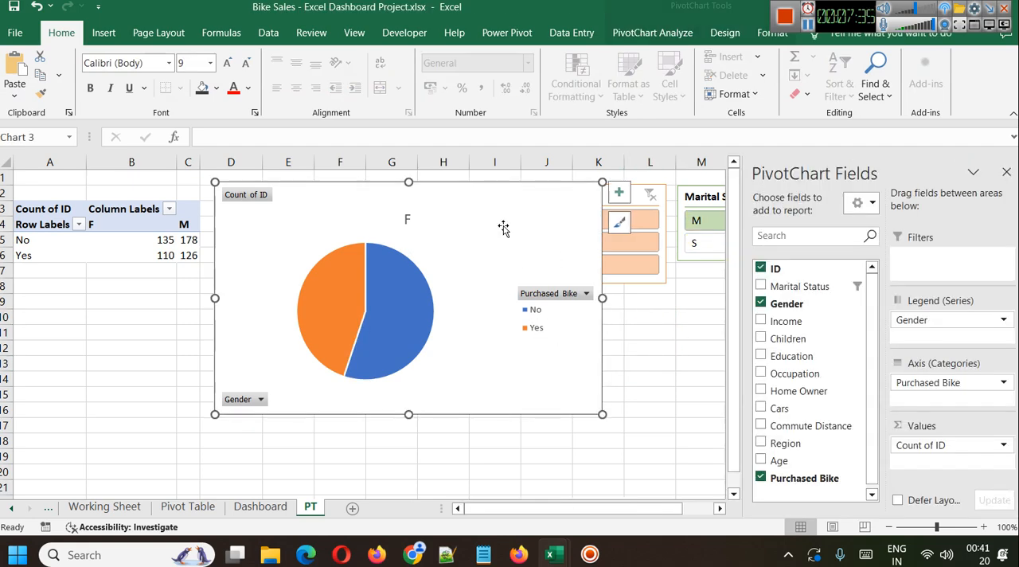
pyautogui.press('Delete')
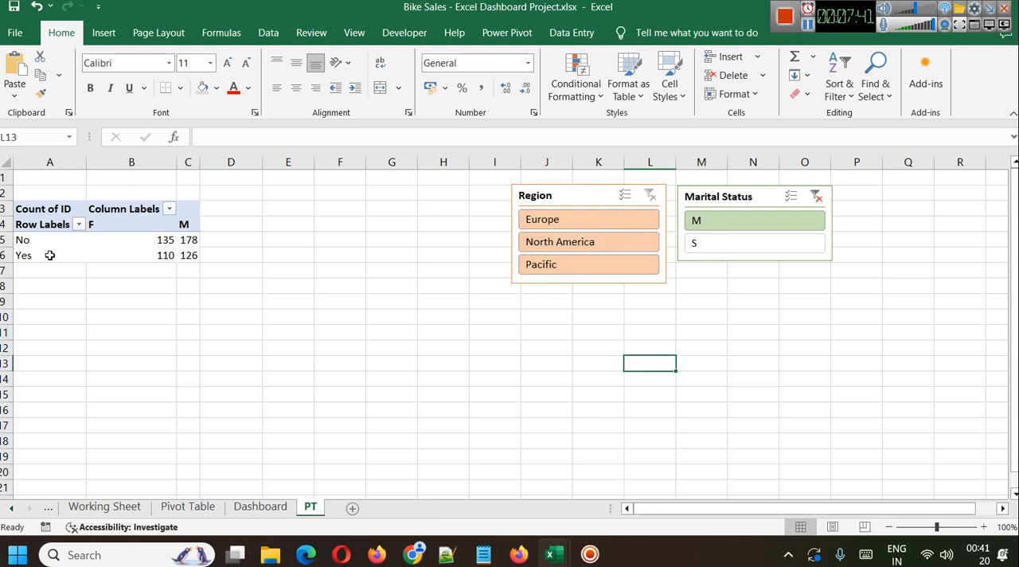
pyautogui.click(28, 226)
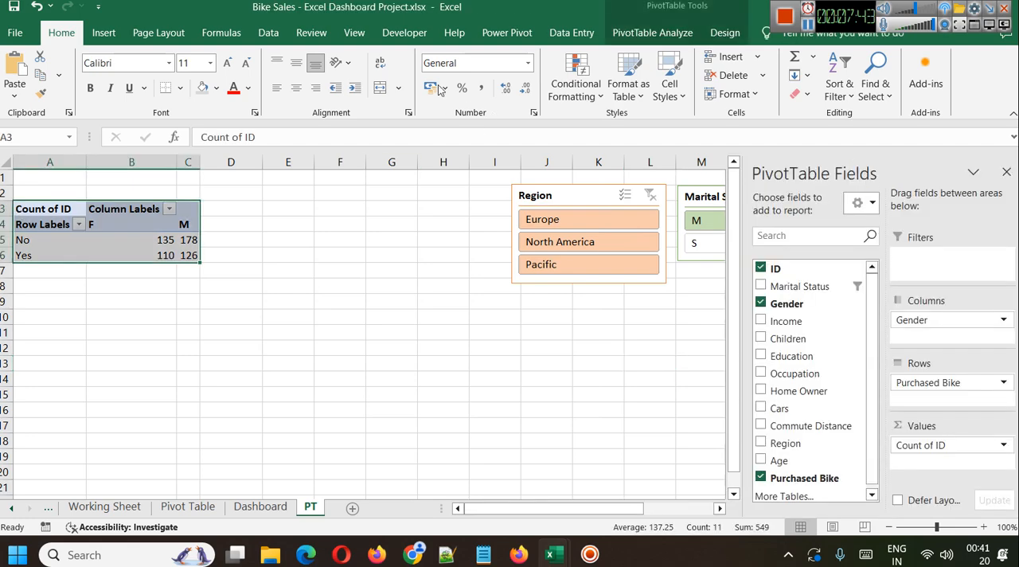
pyautogui.click(104, 33)
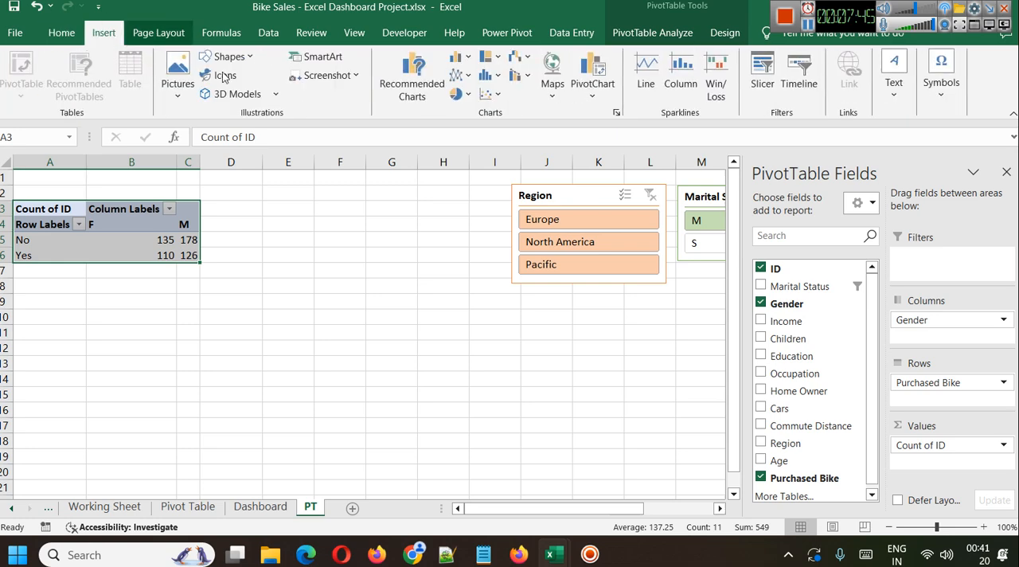
pyautogui.click(465, 62)
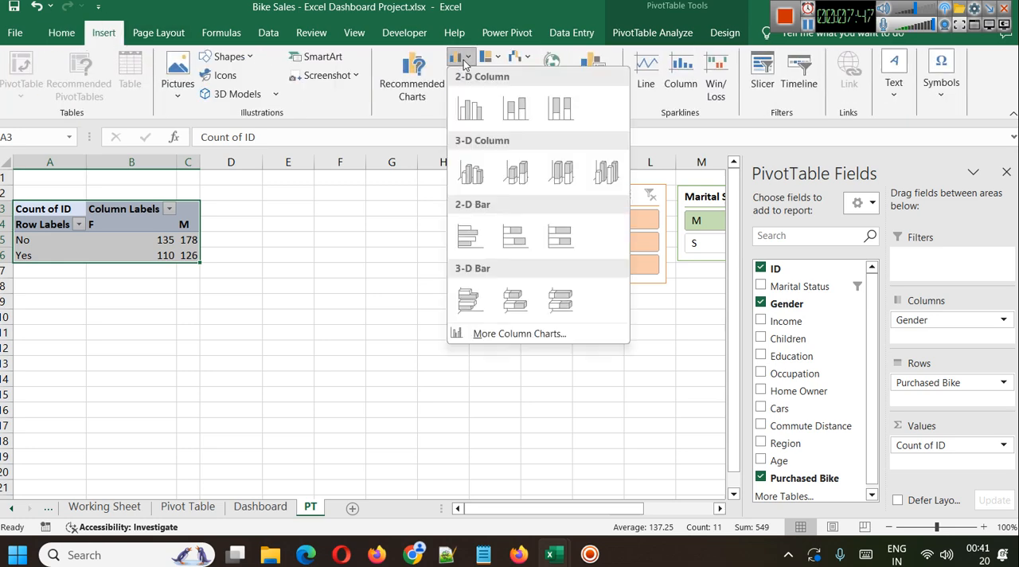
pyautogui.click(465, 100)
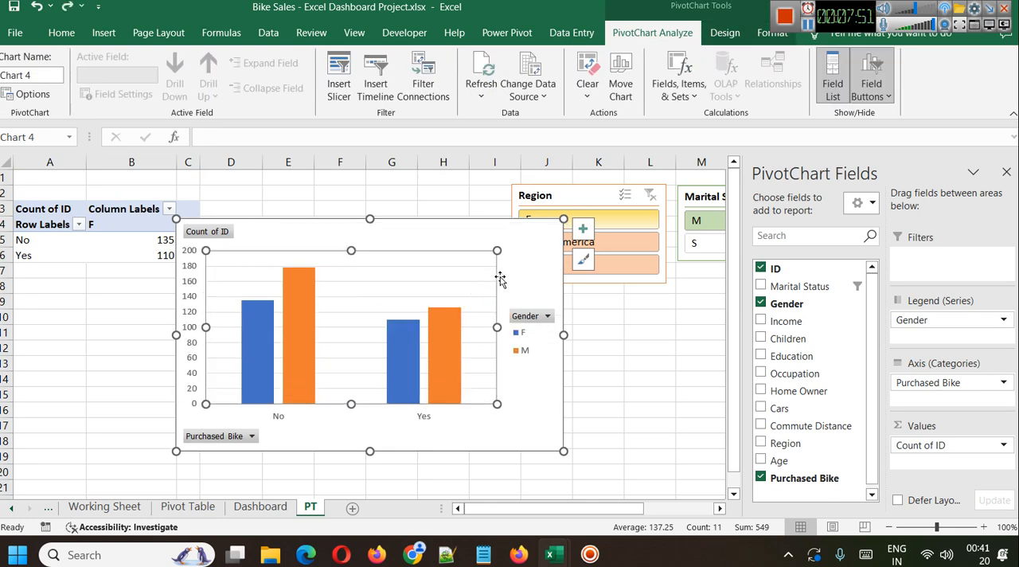
pyautogui.moveTo(437, 246); pyautogui.dragTo(511, 212)
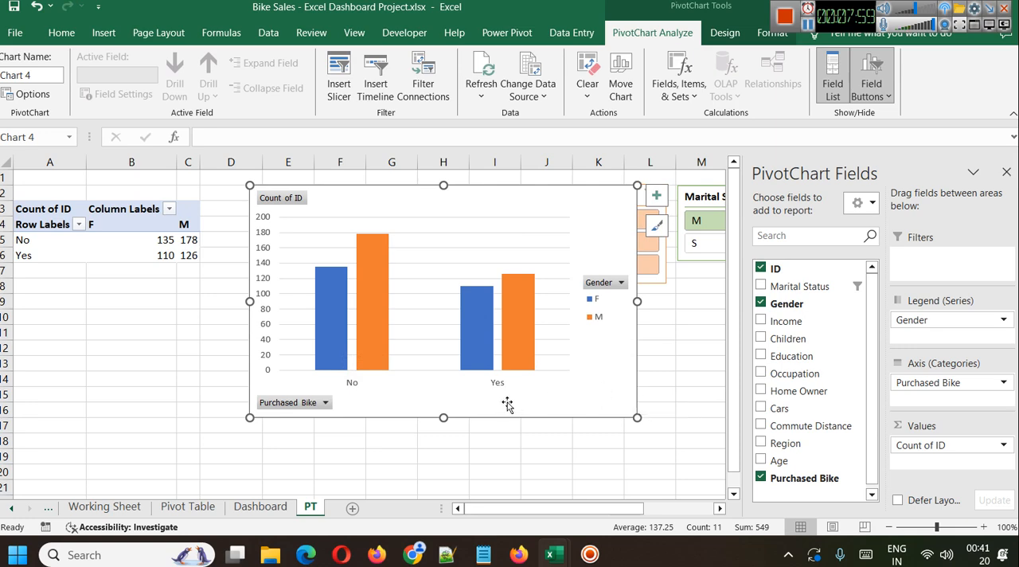
# Shrink the column chart to span about columns D to K and rows 3 to 16.
pyautogui.moveTo(513, 356)
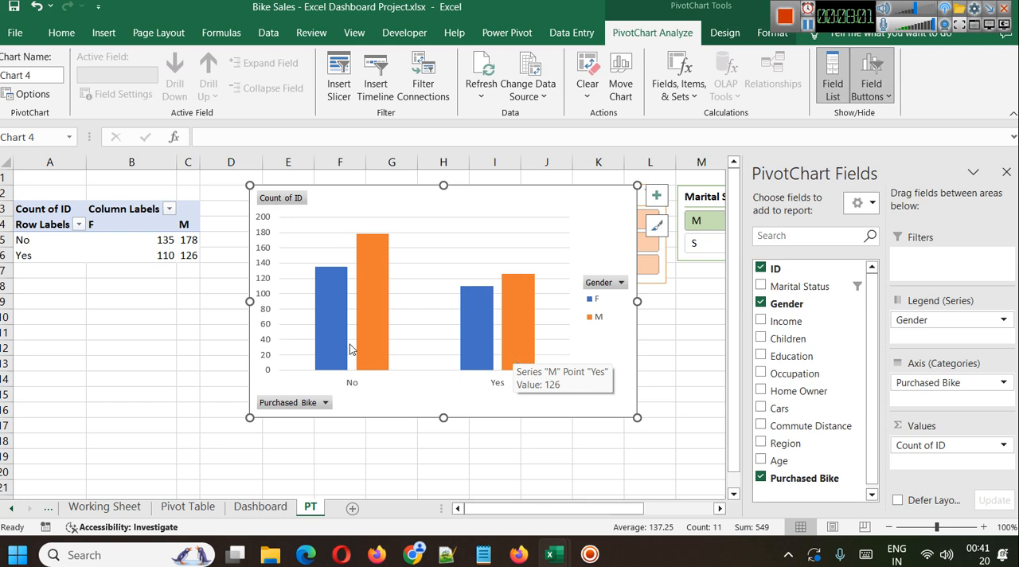
pyautogui.moveTo(341, 347)
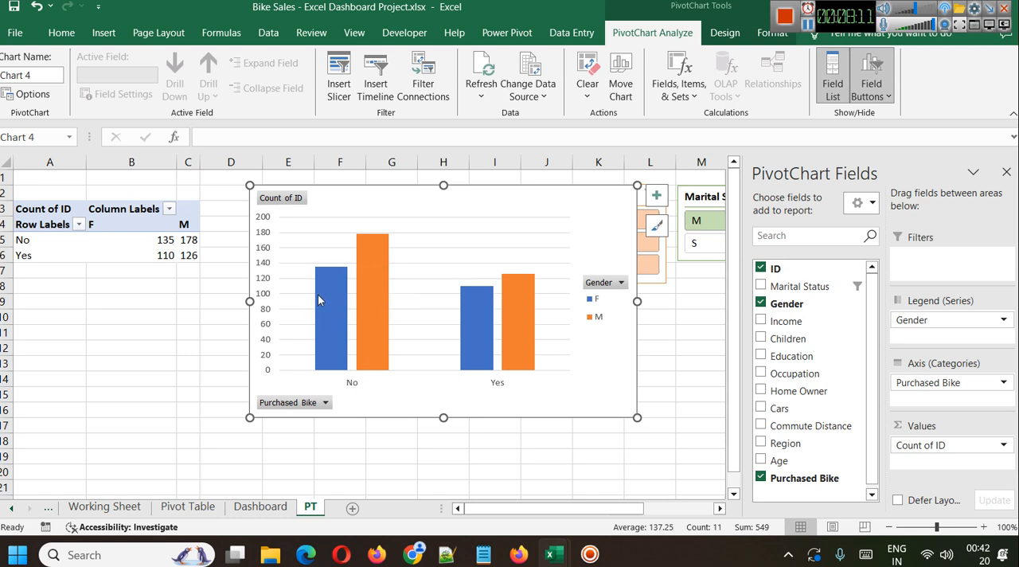
pyautogui.moveTo(343, 297)
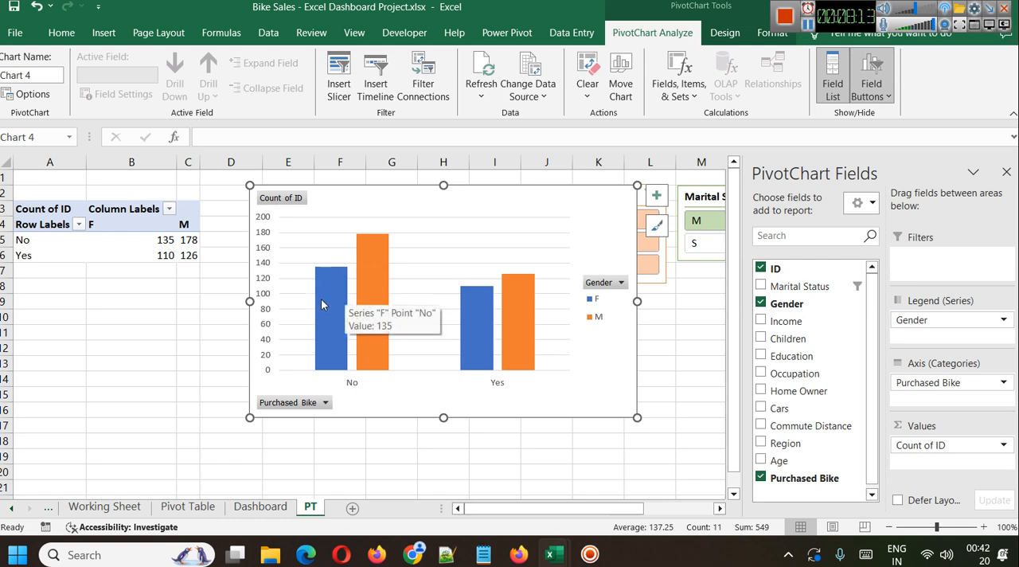
pyautogui.moveTo(509, 329)
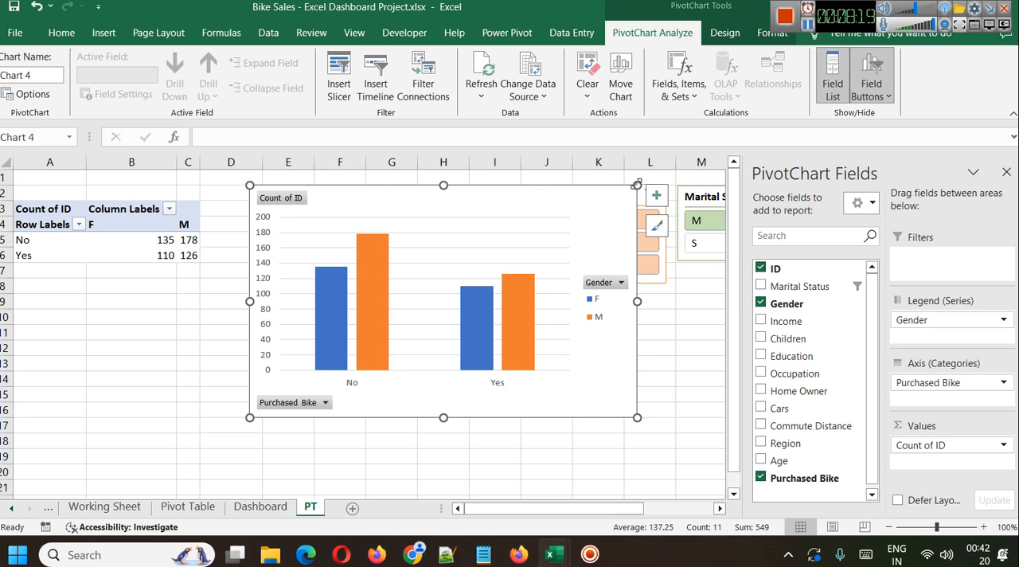
pyautogui.moveTo(633, 182); pyautogui.dragTo(584, 202)
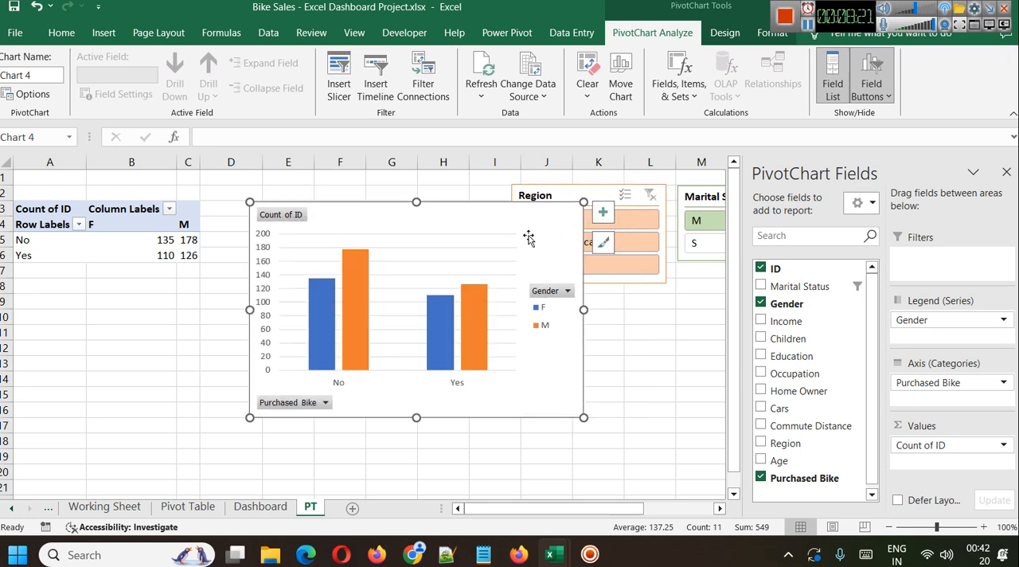
pyautogui.click(603, 378)
pyautogui.click(531, 392)
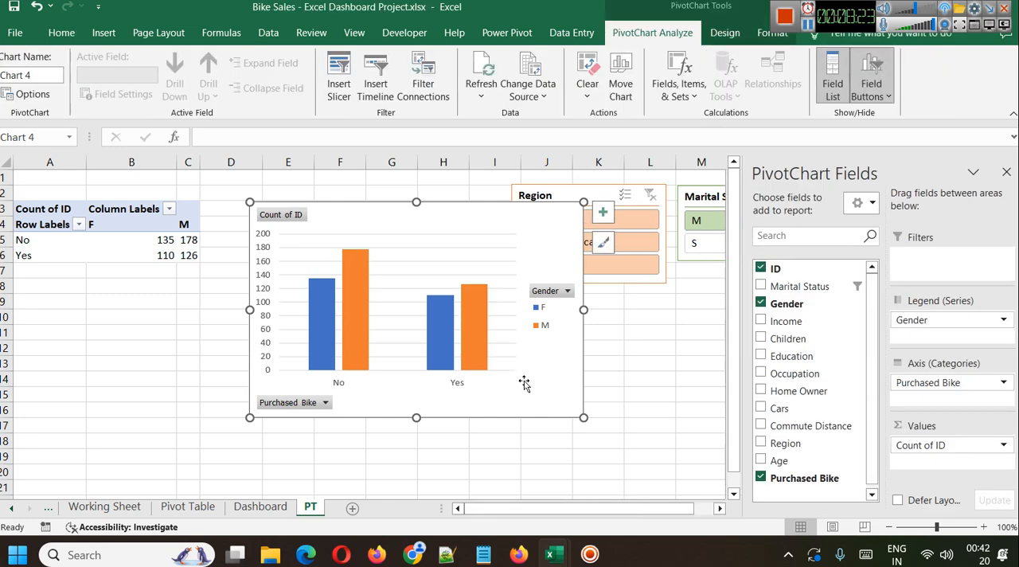
# Shrink the column chart further so it spans about columns D to J and rows 4 to 16.
pyautogui.moveTo(583, 202); pyautogui.dragTo(567, 215)
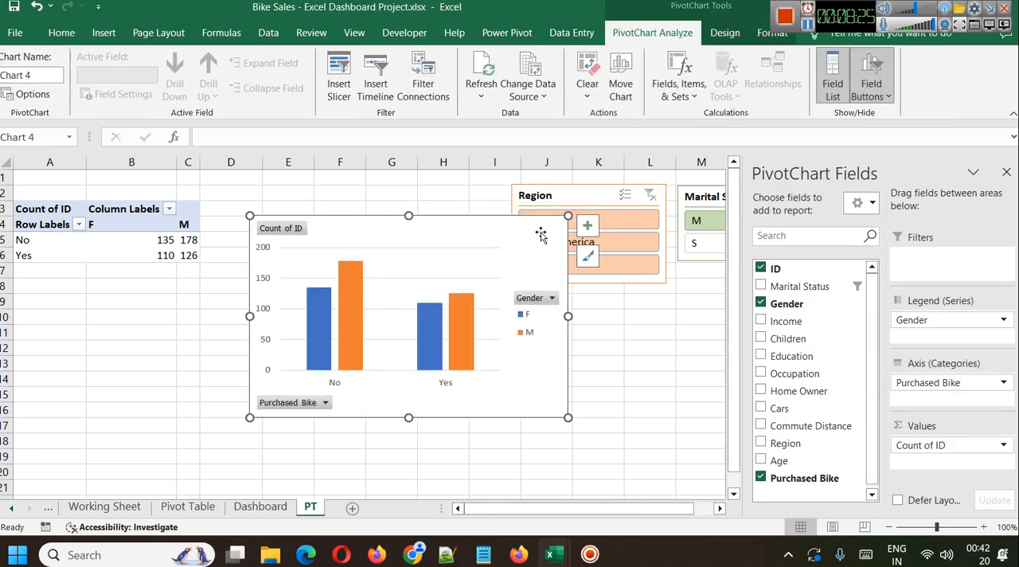
pyautogui.click(427, 246)
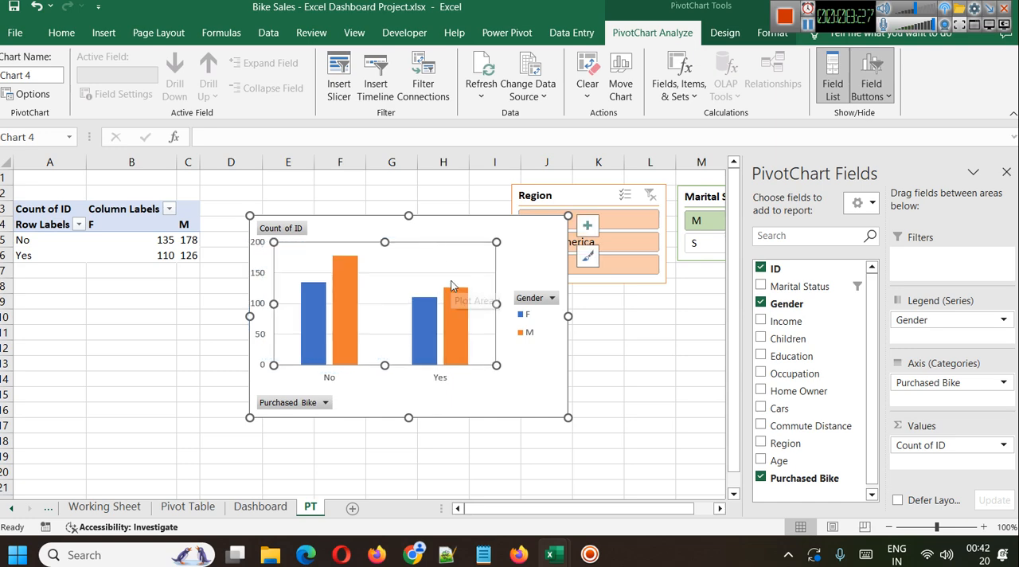
pyautogui.moveTo(451, 282); pyautogui.dragTo(457, 287)
pyautogui.click(577, 354)
pyautogui.click(556, 343)
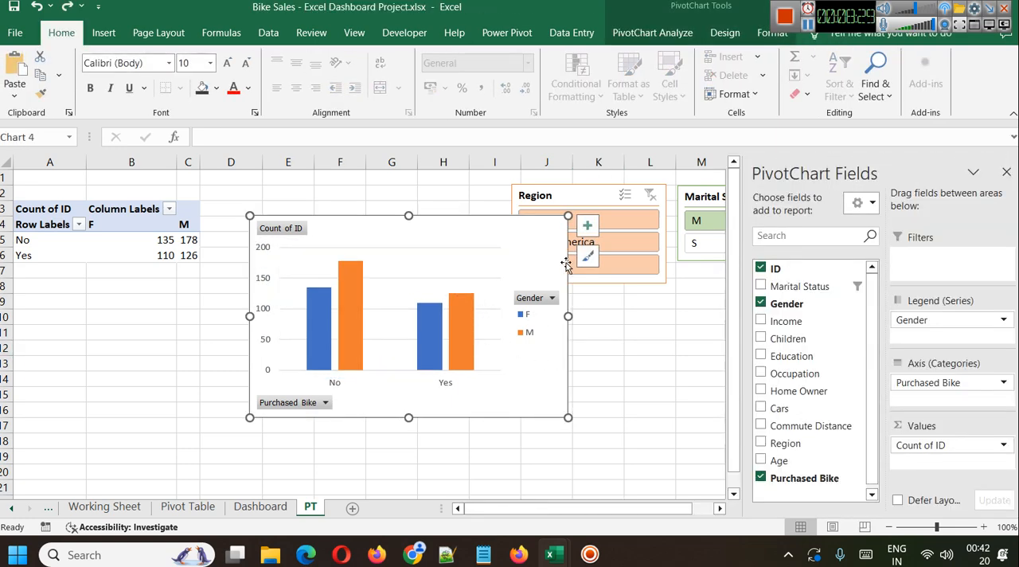
# Browse the chart styles and change the chart type to 3-D Clustered Column.
pyautogui.click(584, 255)
pyautogui.scroll(-5, 680, 366)
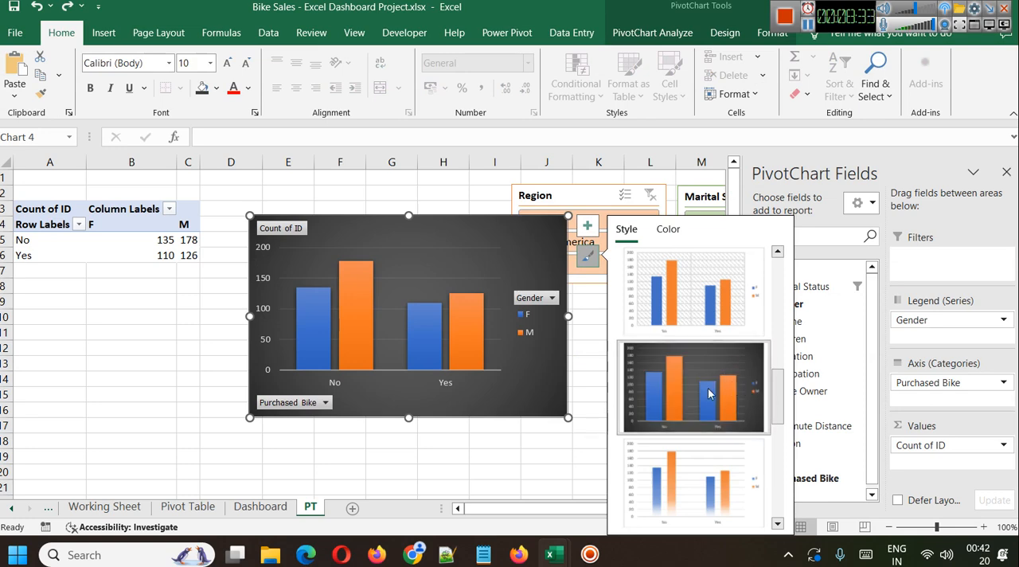
pyautogui.scroll(5, 707, 398)
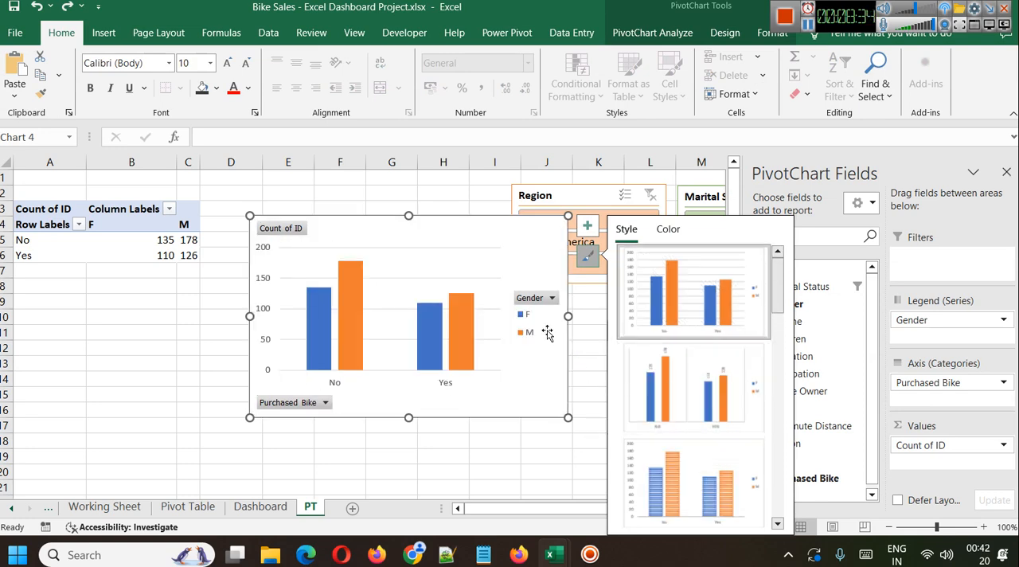
pyautogui.rightClick(531, 239)
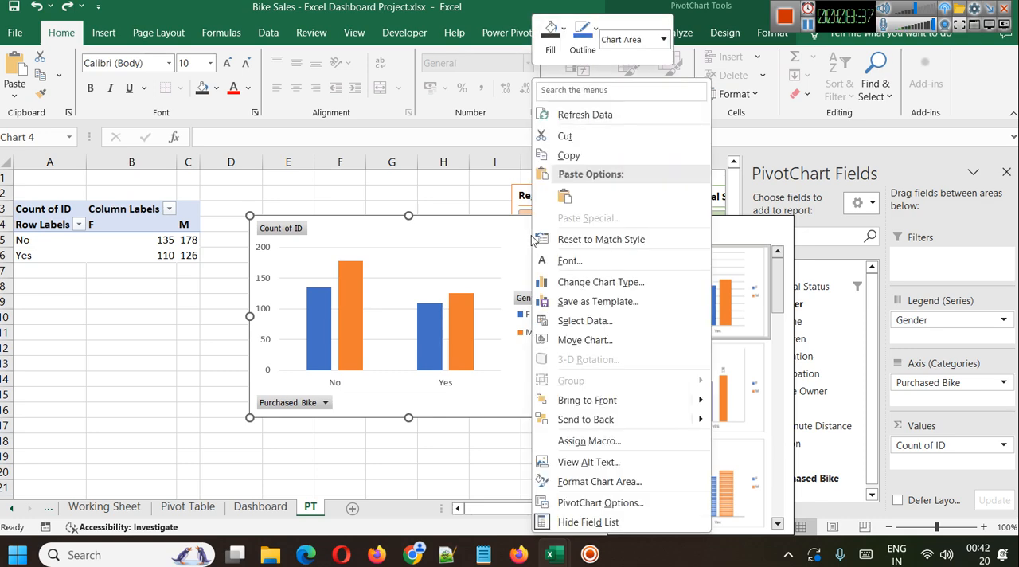
pyautogui.click(557, 285)
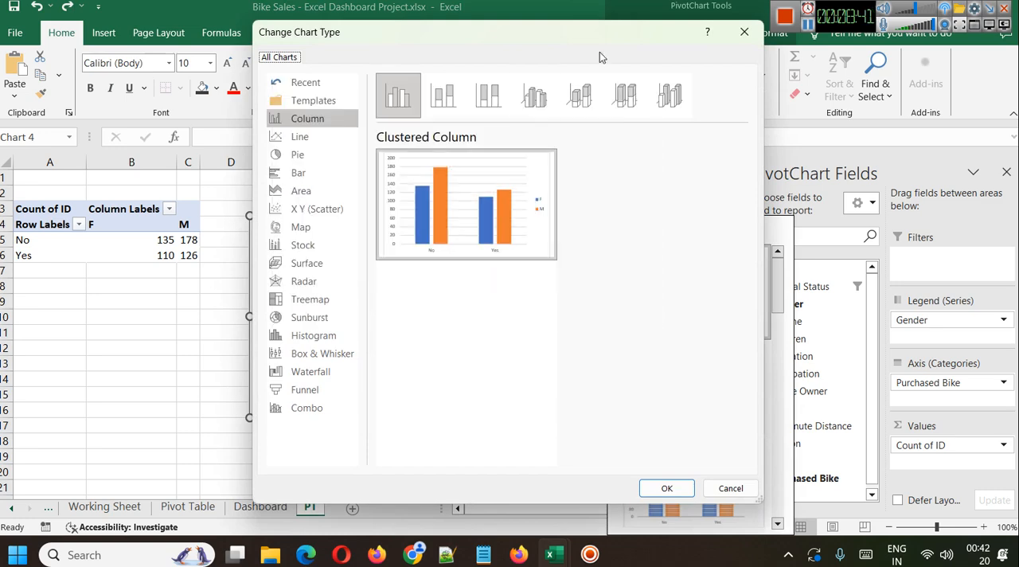
pyautogui.click(535, 91)
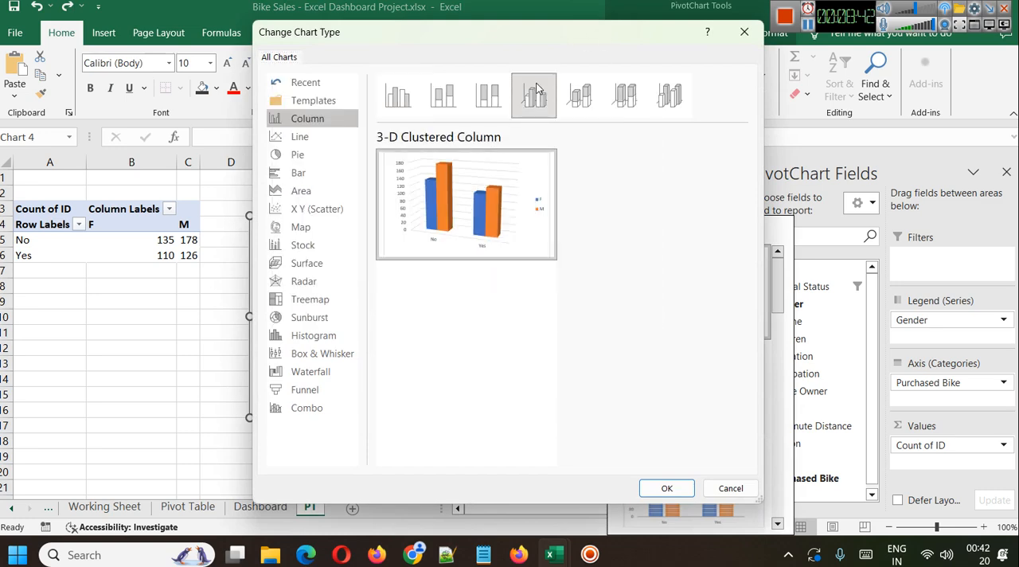
pyautogui.click(660, 485)
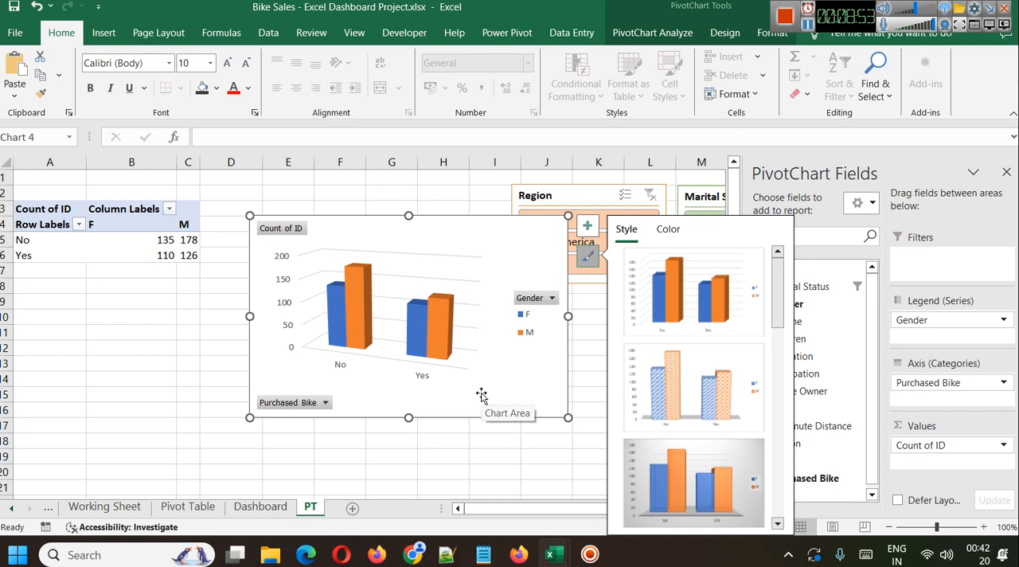
# Apply the dark 3-D chart style and shrink the chart to about columns E to J and rows 5 to 16.
pyautogui.scroll(-3, 708, 430)
pyautogui.click(708, 293)
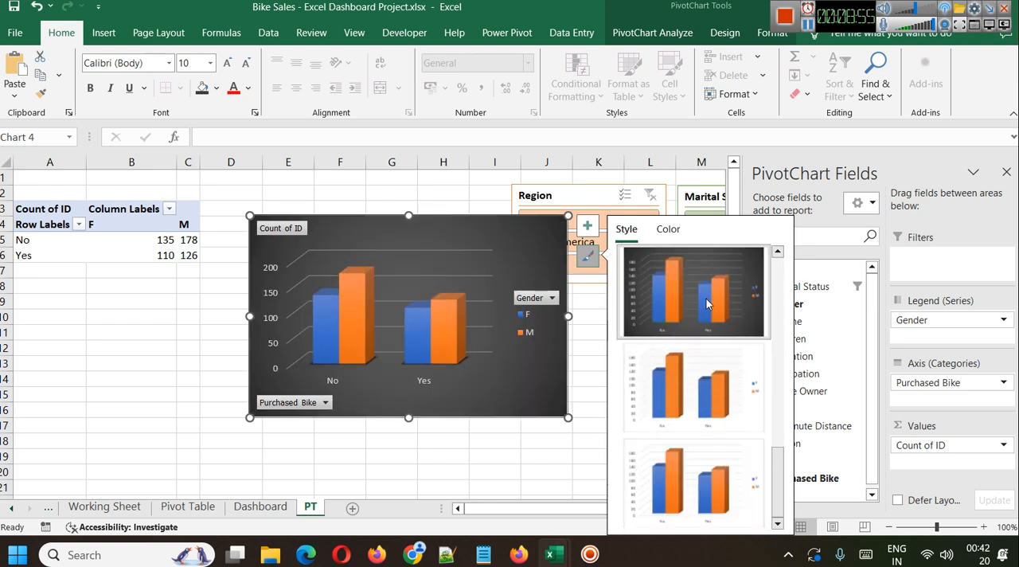
pyautogui.click(420, 446)
pyautogui.click(363, 316)
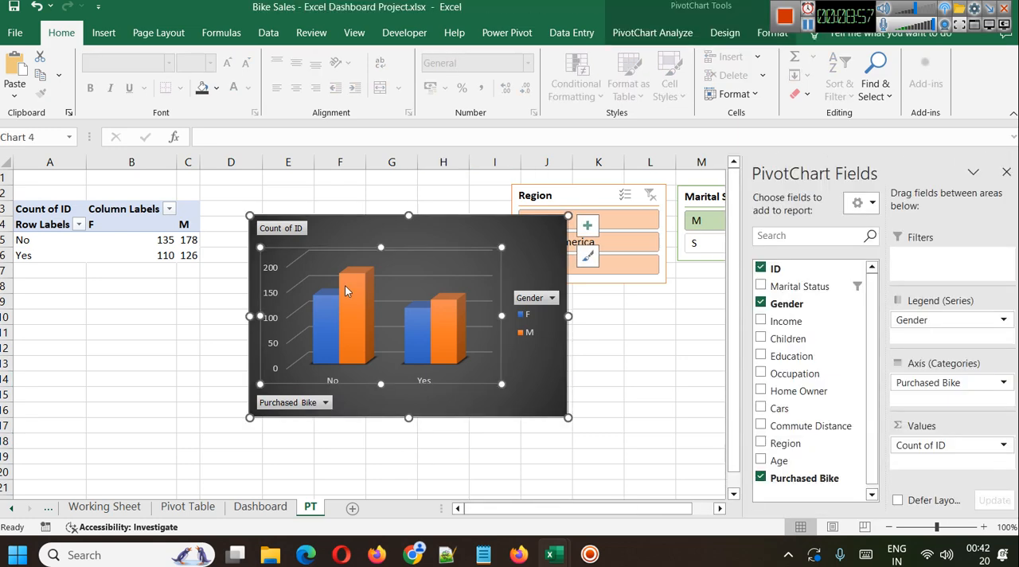
pyautogui.moveTo(249, 215); pyautogui.dragTo(263, 232)
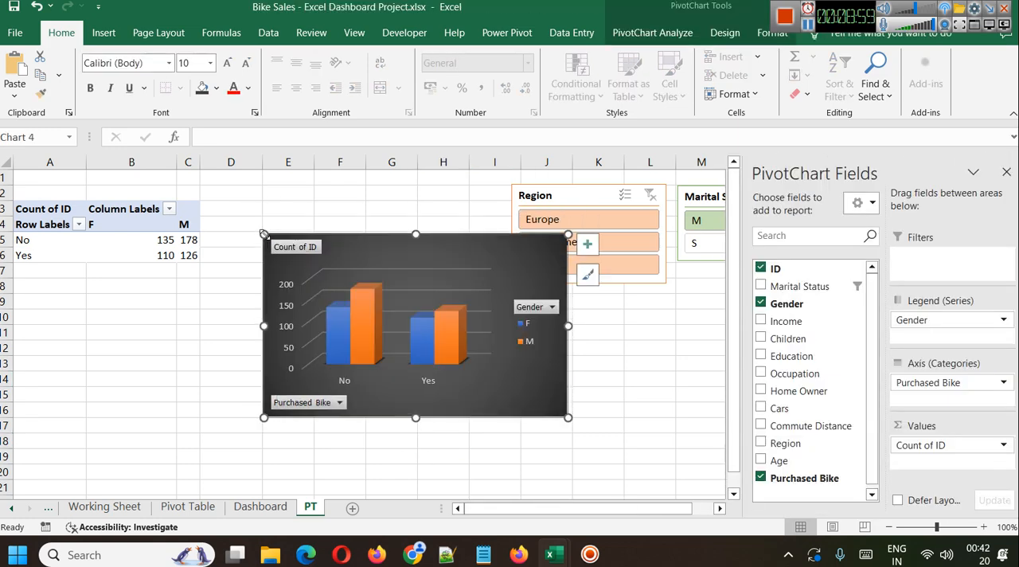
pyautogui.click(607, 397)
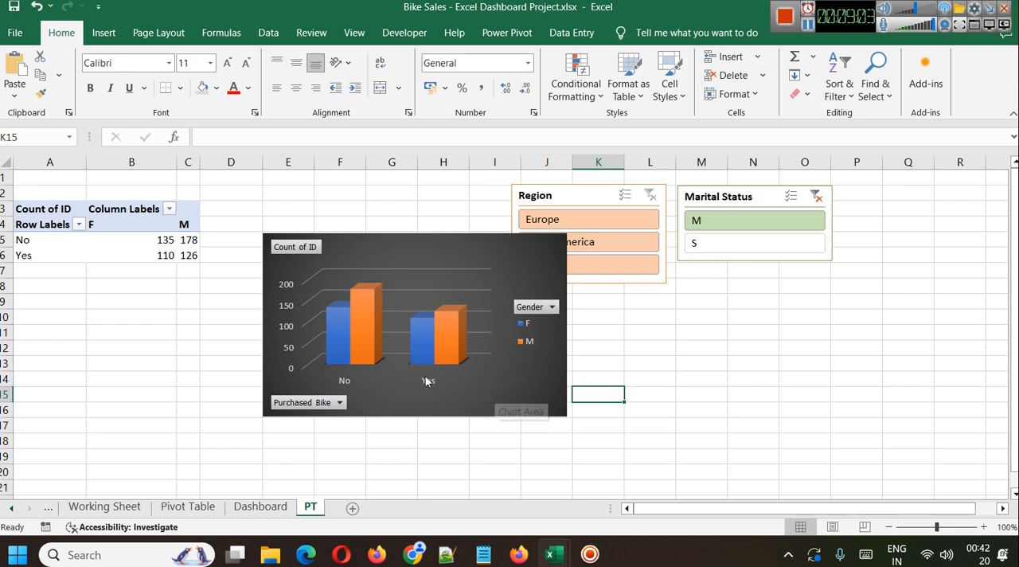
# Copy the 3-D column chart and add a new worksheet named New Dashboard.
pyautogui.click(497, 383)
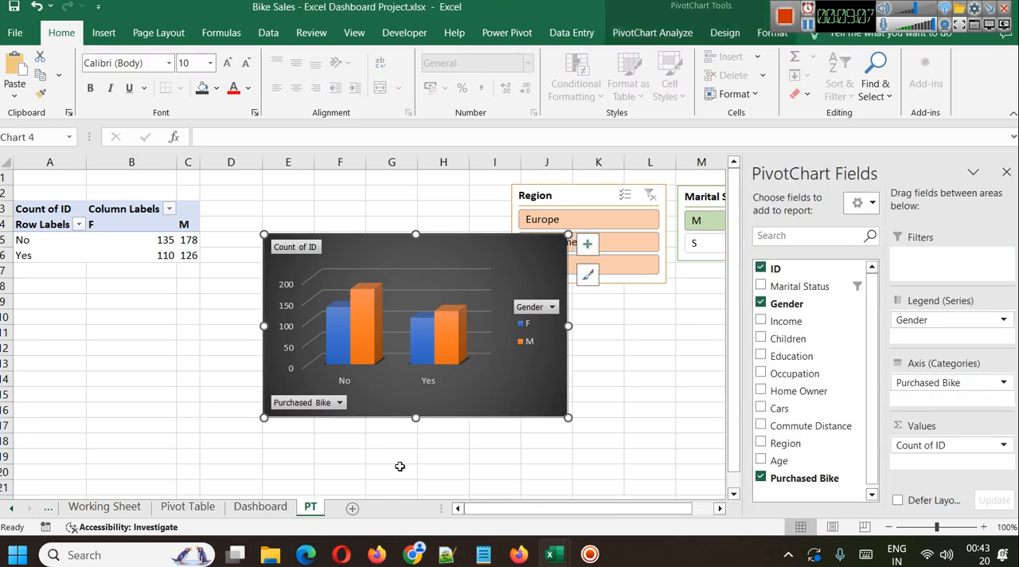
pyautogui.click(354, 507)
pyautogui.rightClick(358, 511)
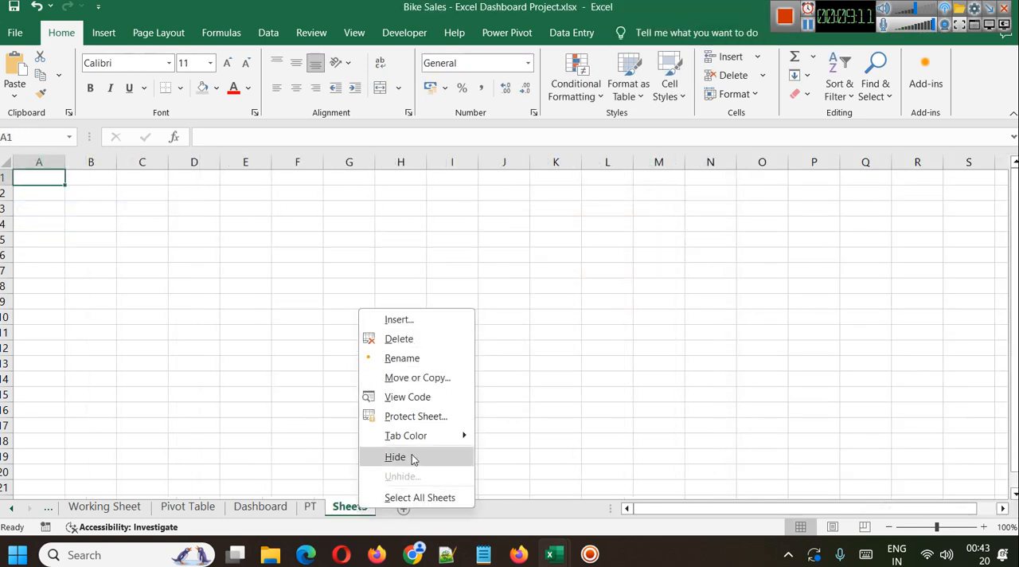
pyautogui.click(407, 357)
pyautogui.write('Ne')
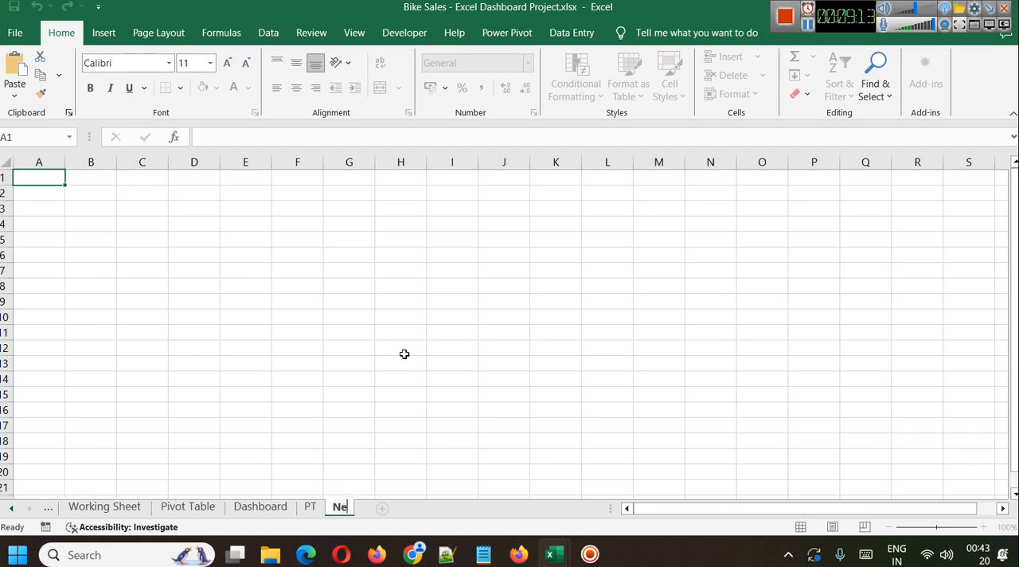
pyautogui.write('w Dashboard')
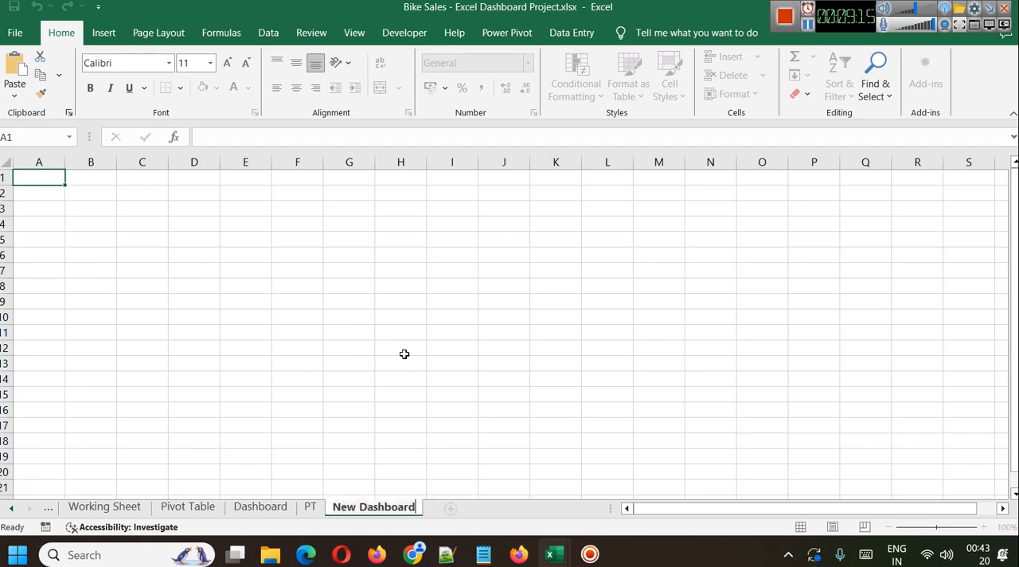
pyautogui.click(589, 345)
pyautogui.click(44, 184)
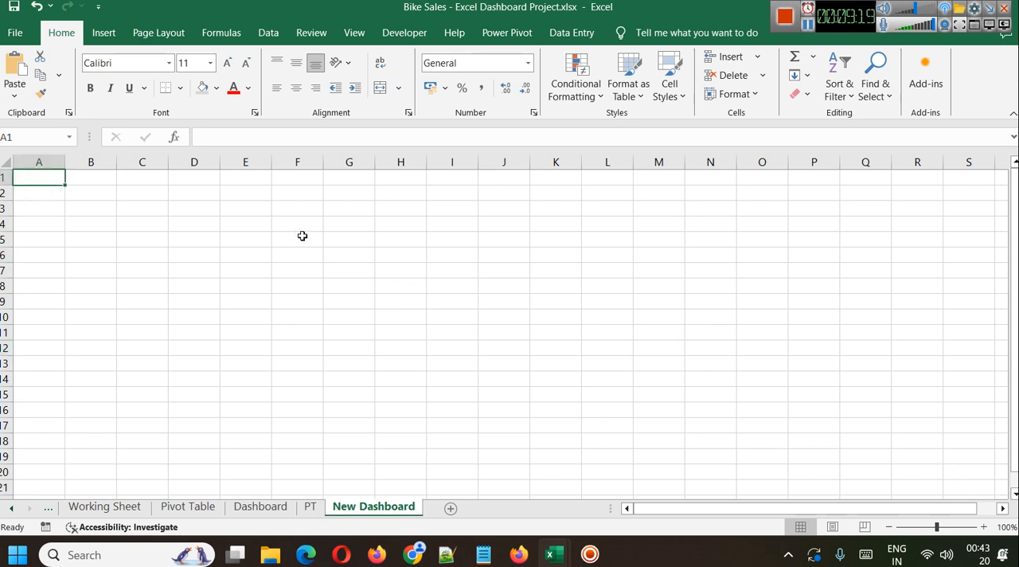
pyautogui.moveTo(32, 175); pyautogui.dragTo(828, 305)
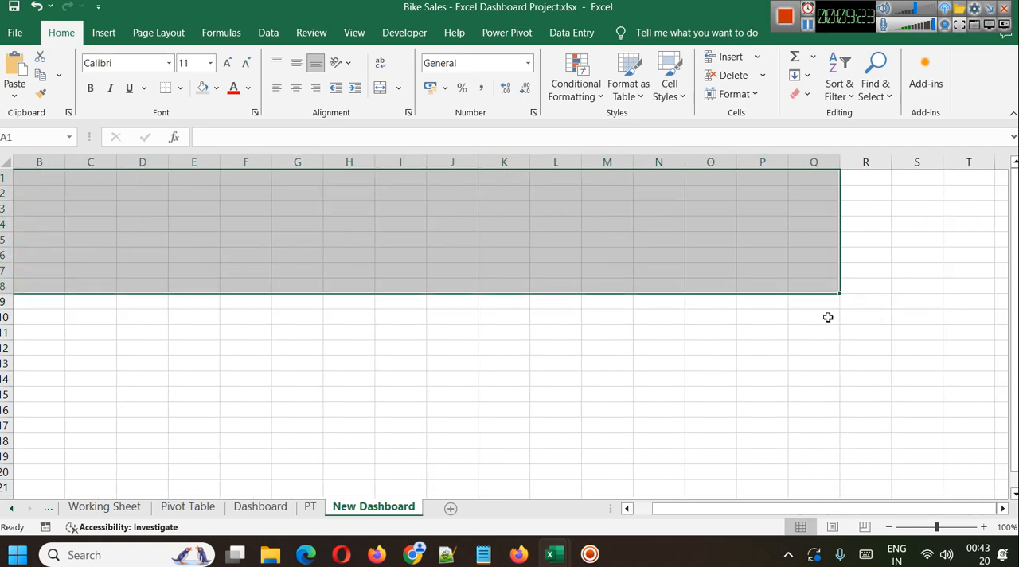
pyautogui.moveTo(680, 511); pyautogui.dragTo(577, 507)
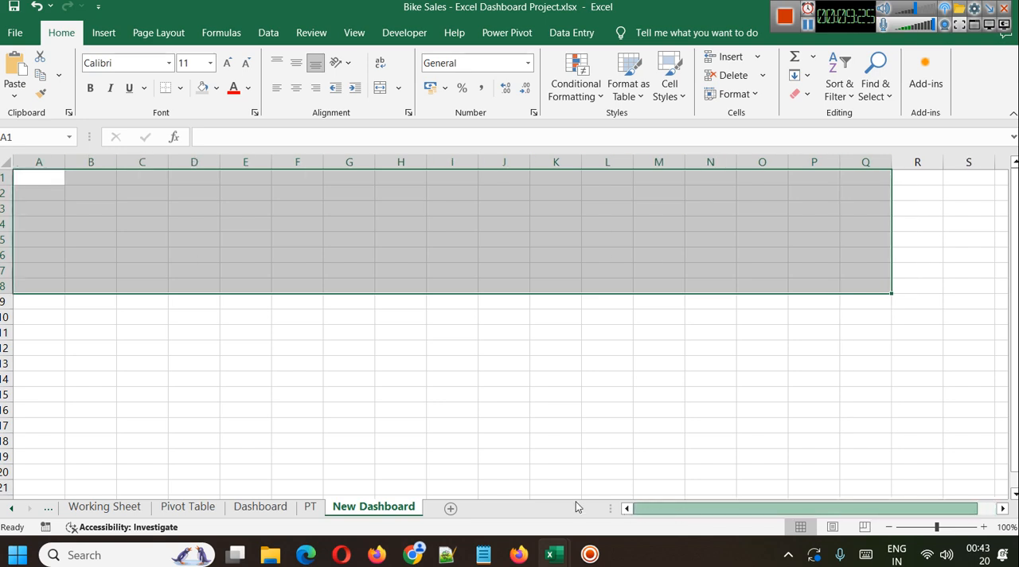
pyautogui.click(955, 183)
# Hide the gridlines on the New Dashboard sheet.
pyautogui.hotkey('ctrl', 'a')
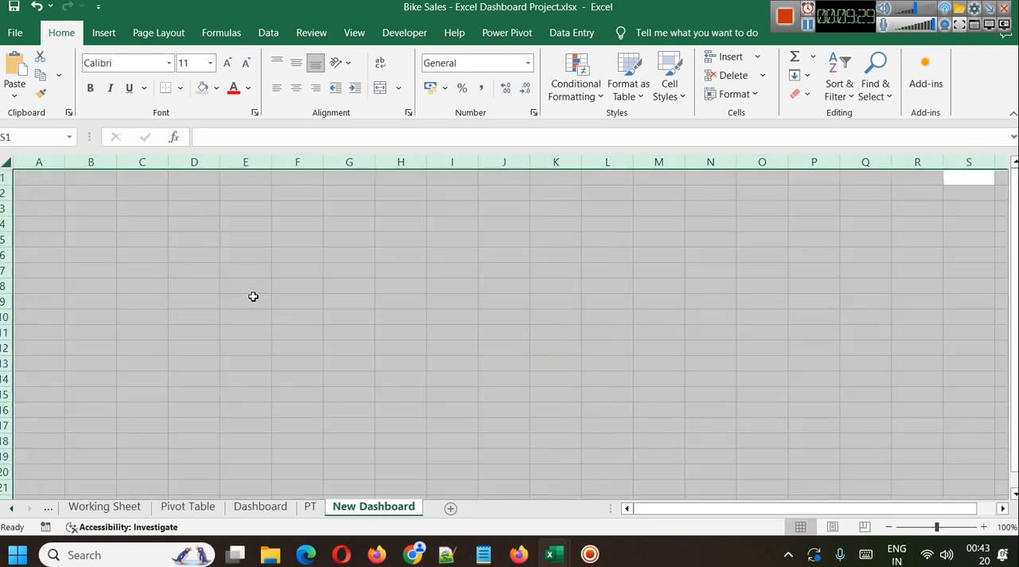
pyautogui.click(355, 35)
pyautogui.click(201, 76)
pyautogui.click(216, 96)
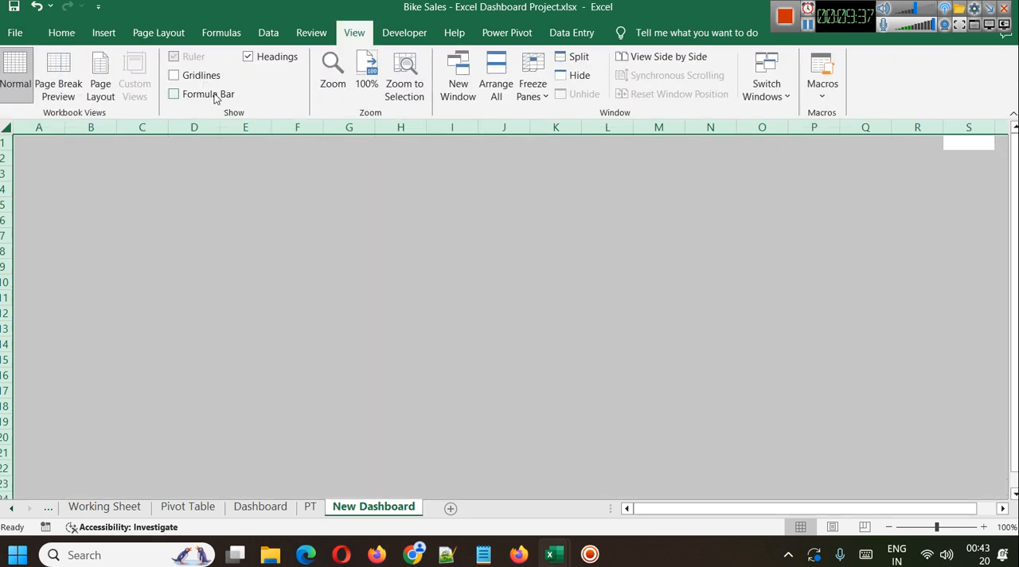
pyautogui.click(214, 96)
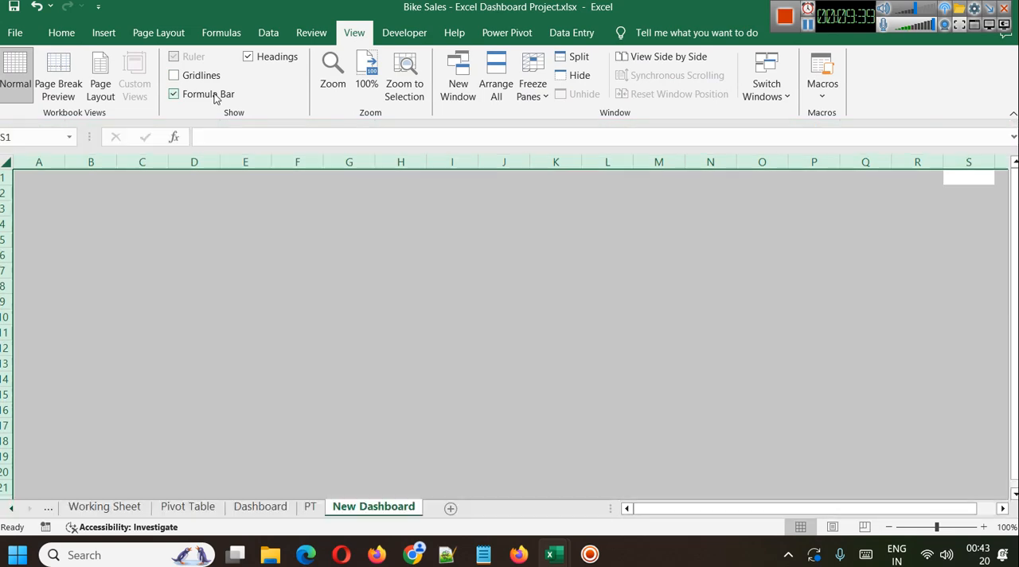
pyautogui.click(122, 237)
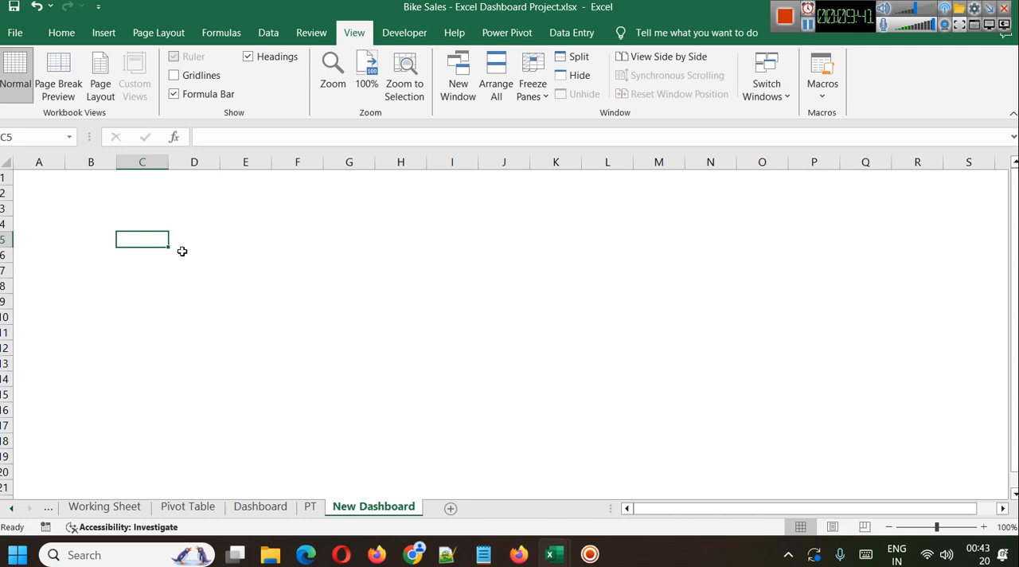
# Fill all cells of the New Dashboard sheet with light grey.
pyautogui.click(201, 271)
pyautogui.hotkey('ctrl', 'a')
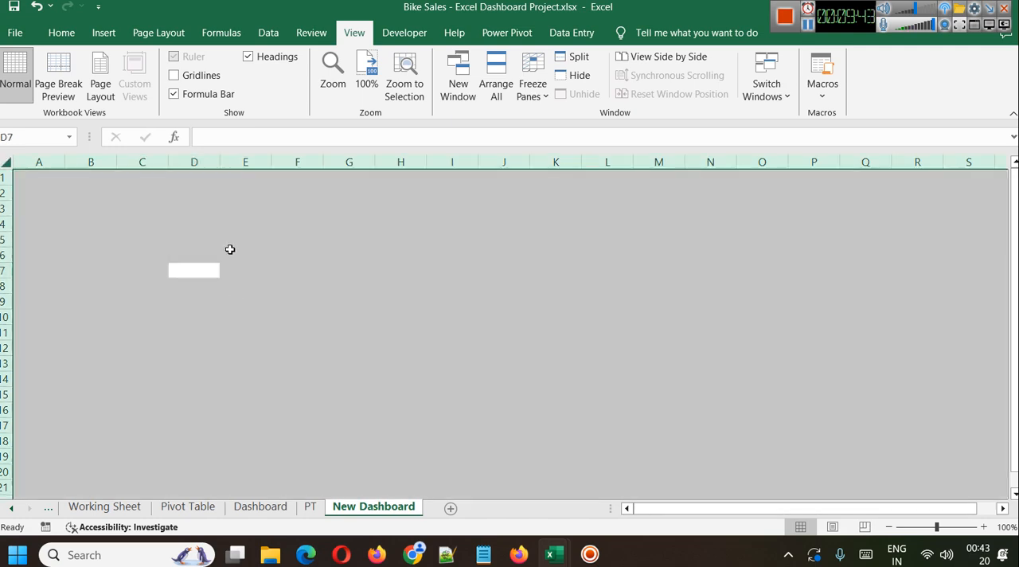
pyautogui.click(71, 34)
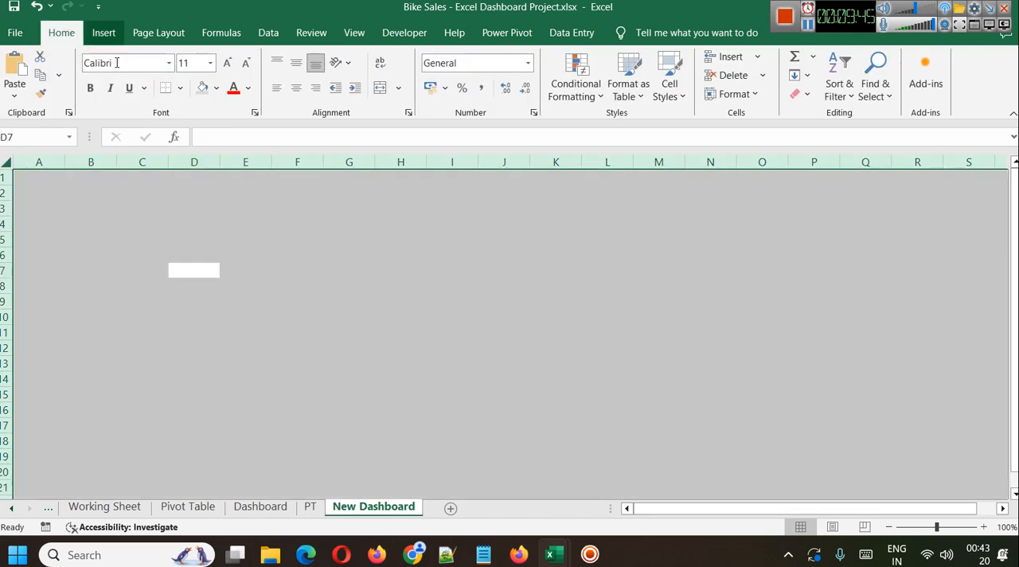
pyautogui.click(203, 88)
pyautogui.click(342, 315)
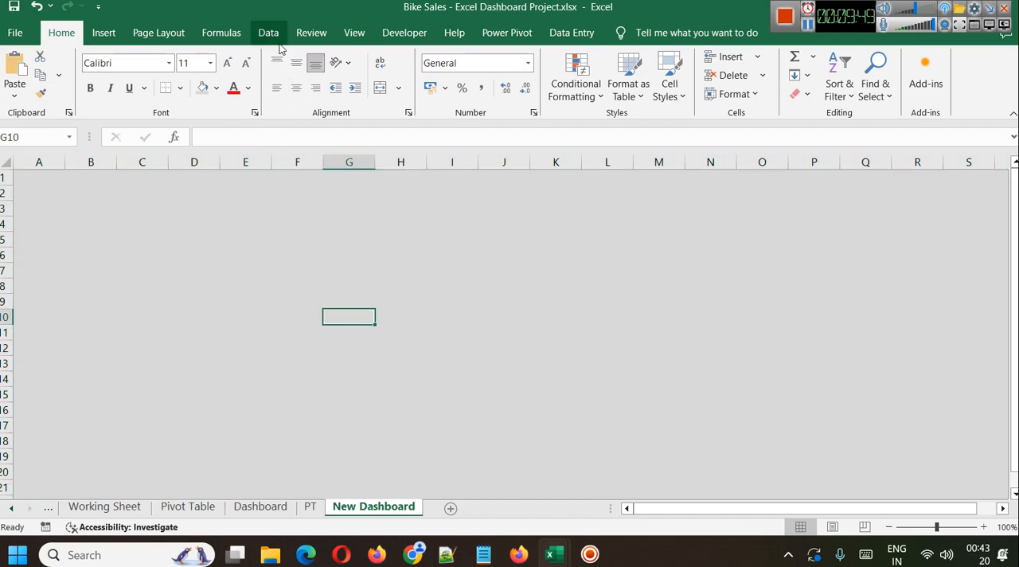
# Paste the copied chart into the New Dashboard sheet and place it at about columns B to H, rows 5 to 16.
pyautogui.hotkey('ctrl', 'v')
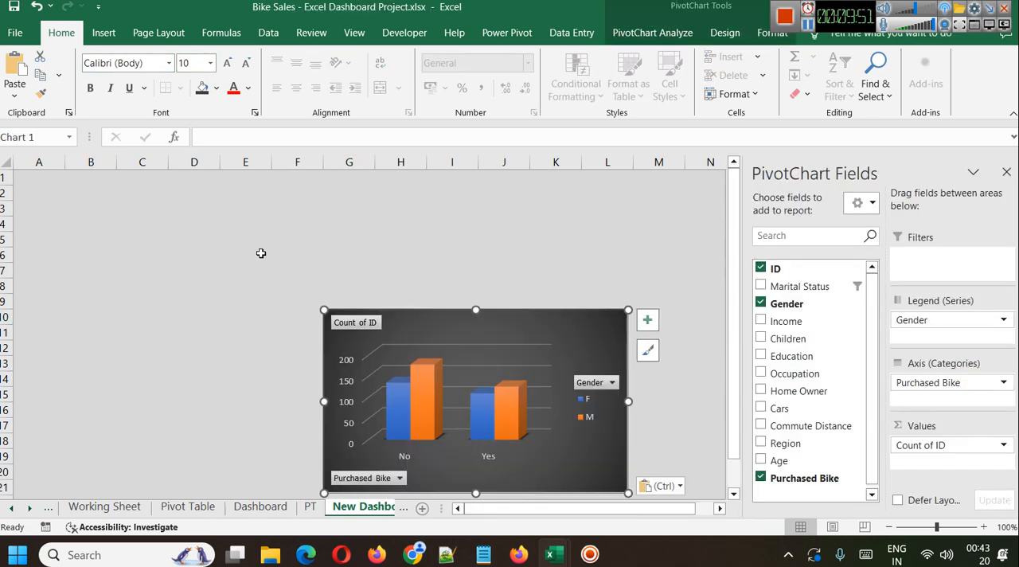
pyautogui.moveTo(499, 340); pyautogui.dragTo(337, 269)
pyautogui.click(601, 328)
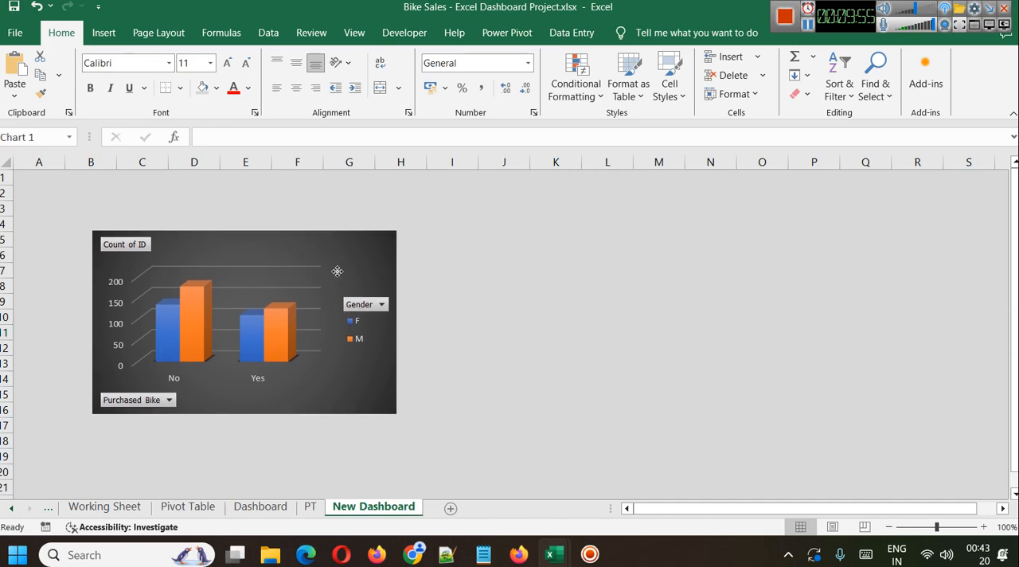
pyautogui.click(492, 339)
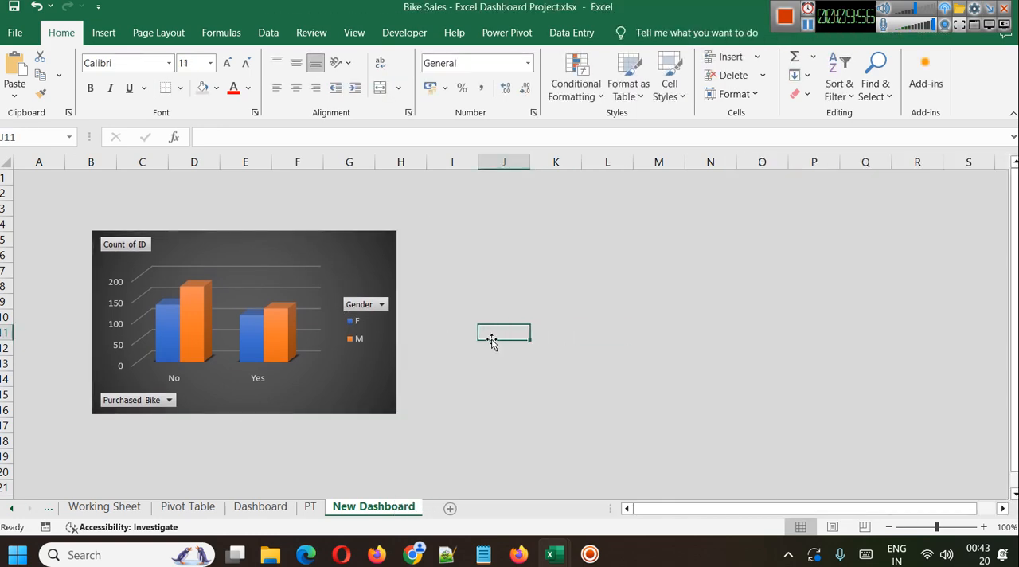
# Copy the Region and Marital Status slicers from the PT sheet and paste them into the New Dashboard sheet.
pyautogui.click(309, 507)
pyautogui.click(580, 200)
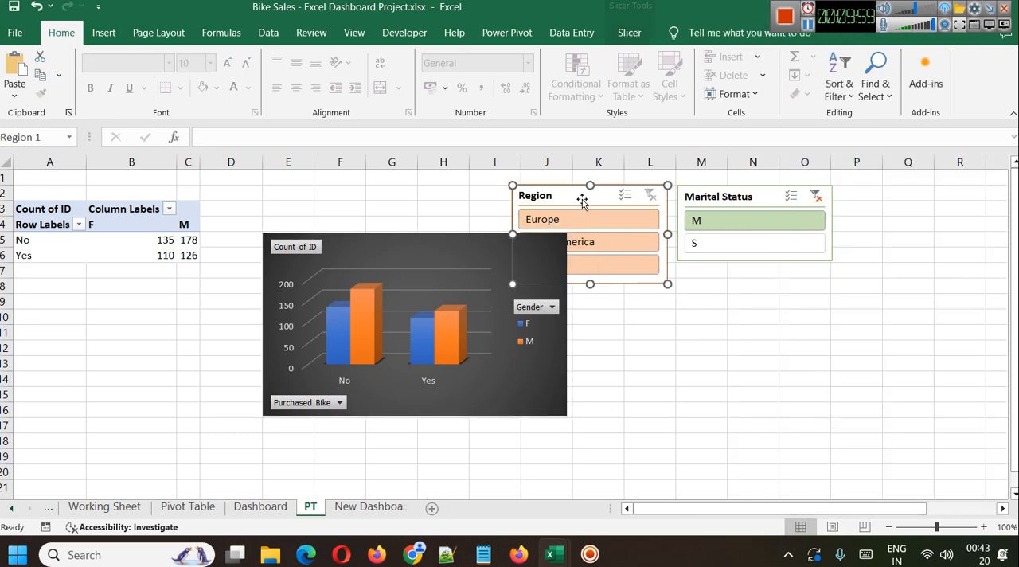
pyautogui.keyDown('ctrl'); pyautogui.click(708, 195); pyautogui.keyUp('ctrl')
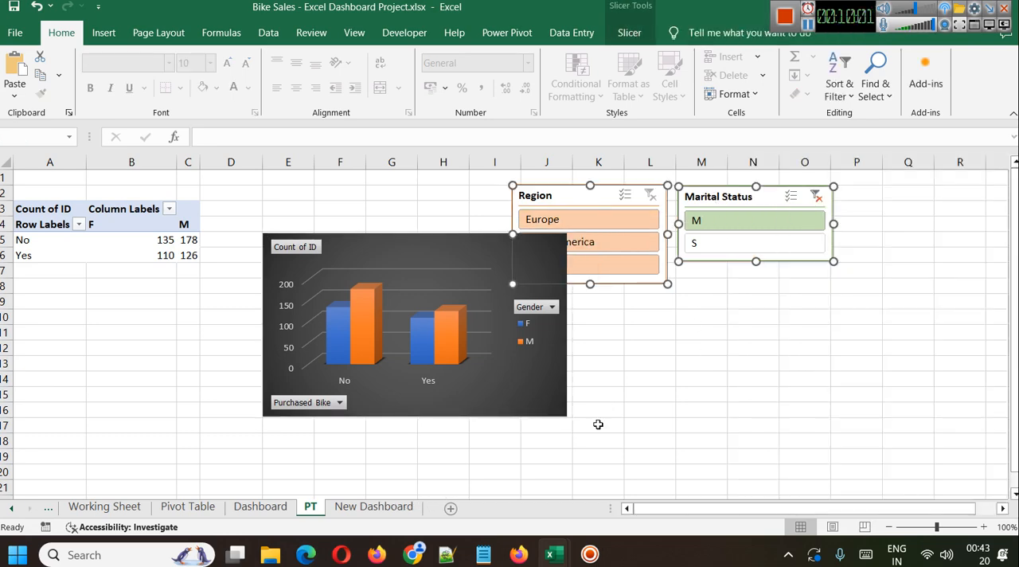
pyautogui.click(373, 507)
pyautogui.moveTo(269, 244); pyautogui.dragTo(343, 243)
pyautogui.hotkey('ctrl', 'v')
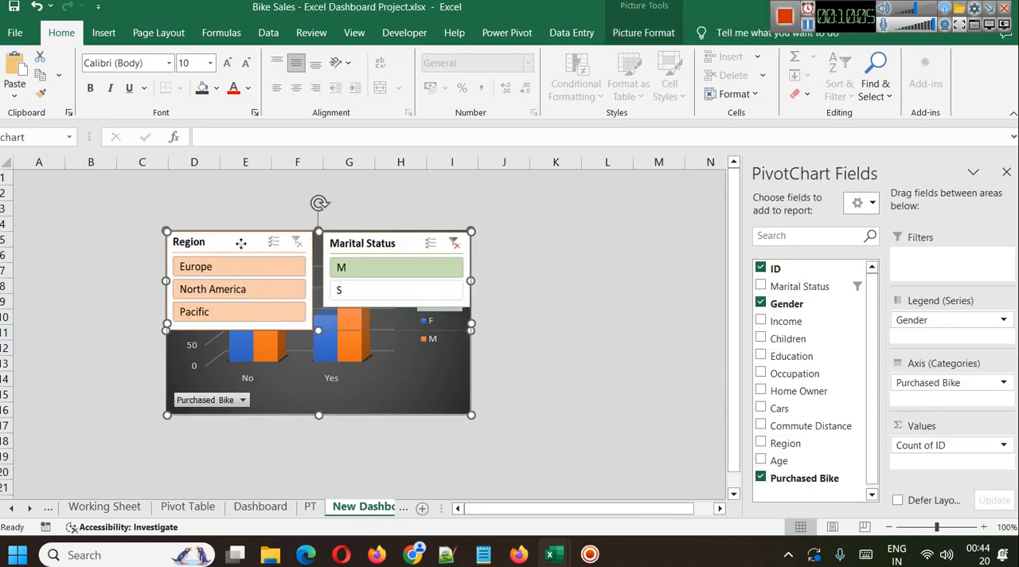
# Undo the combined paste of the Region and Marital Status slicers on the New Dashboard sheet.
pyautogui.click(557, 354)
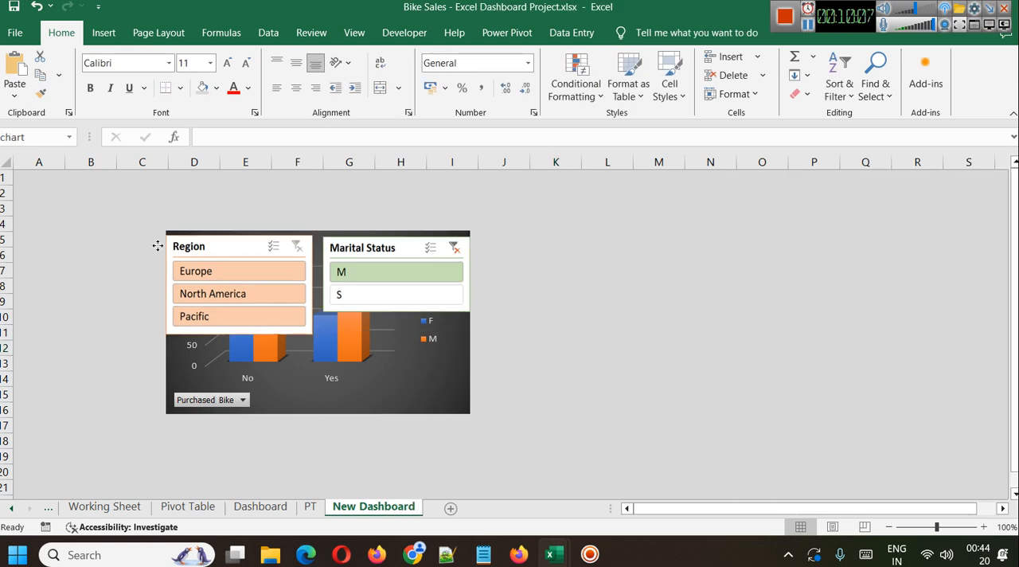
pyautogui.moveTo(157, 246); pyautogui.dragTo(186, 282)
pyautogui.moveTo(380, 298); pyautogui.dragTo(413, 359)
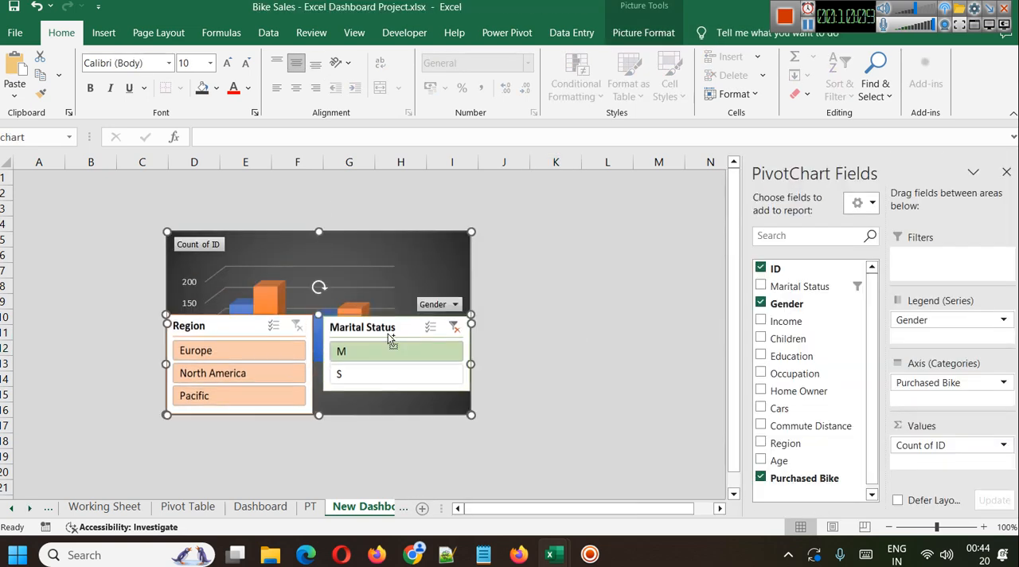
pyautogui.hotkey('ctrl', 'z')
pyautogui.hotkey('ctrl', 'z')
pyautogui.hotkey('ctrl', 'z')
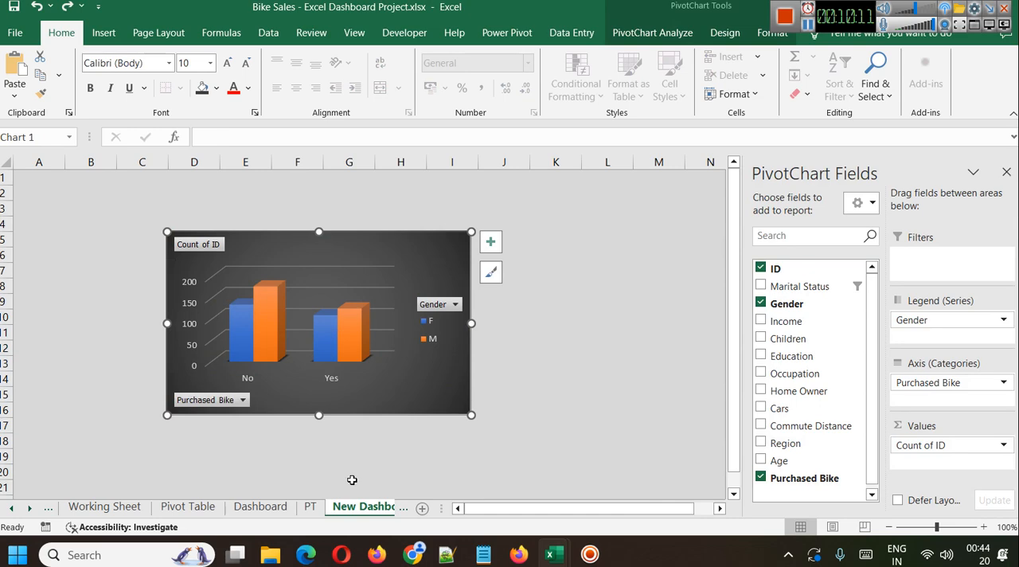
# Copy only the Region slicer from the PT sheet, paste it at cell A5 of New Dashboard, and shift the chart slightly away from it.
pyautogui.click(309, 506)
pyautogui.click(634, 242)
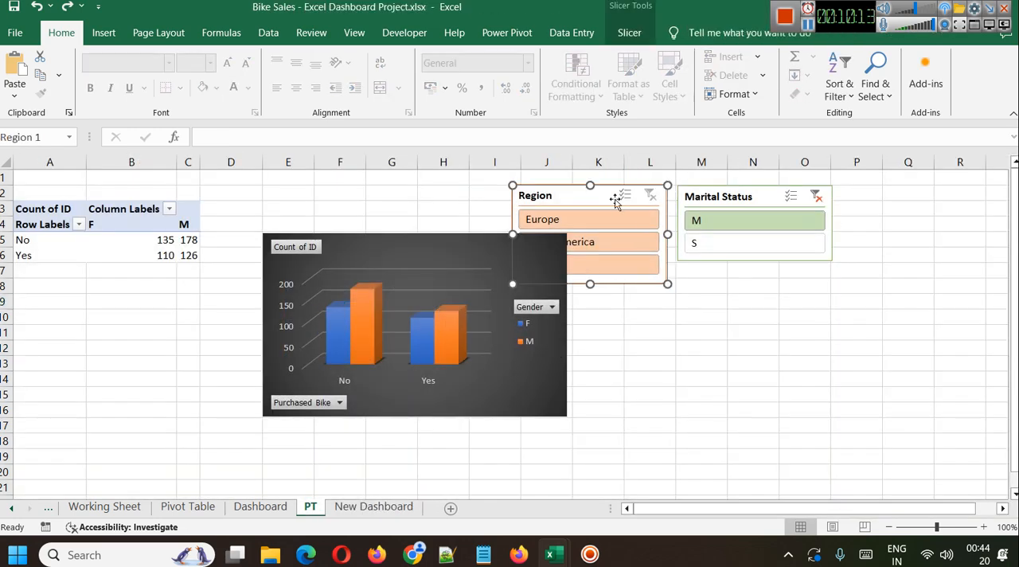
pyautogui.click(373, 506)
pyautogui.hotkey('ctrl', 'v')
pyautogui.moveTo(253, 244); pyautogui.dragTo(183, 327)
pyautogui.hotkey('ctrl', 'z')
pyautogui.click(53, 241)
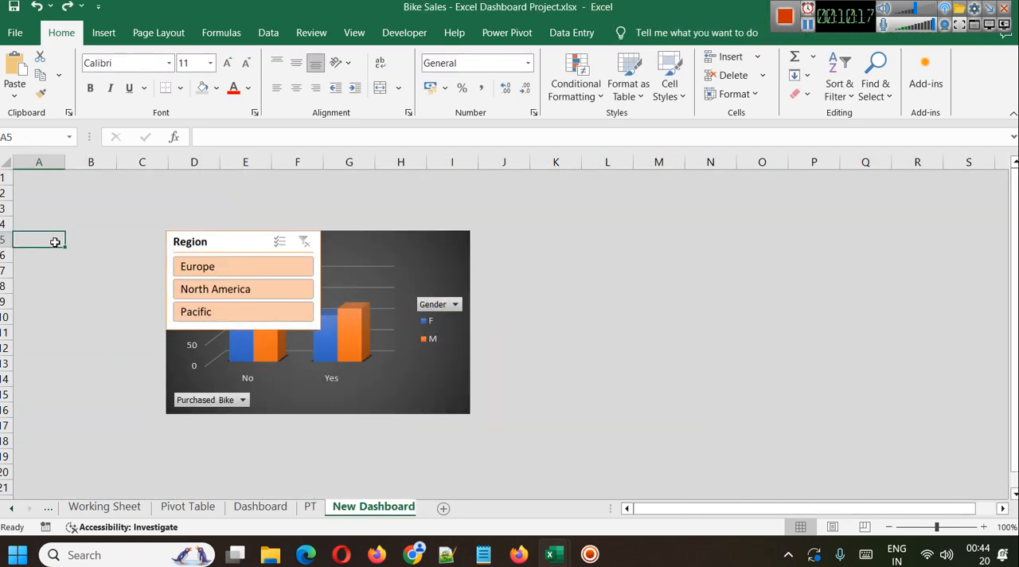
pyautogui.hotkey('ctrl', 'z')
pyautogui.click(49, 243)
pyautogui.hotkey('ctrl', 'v')
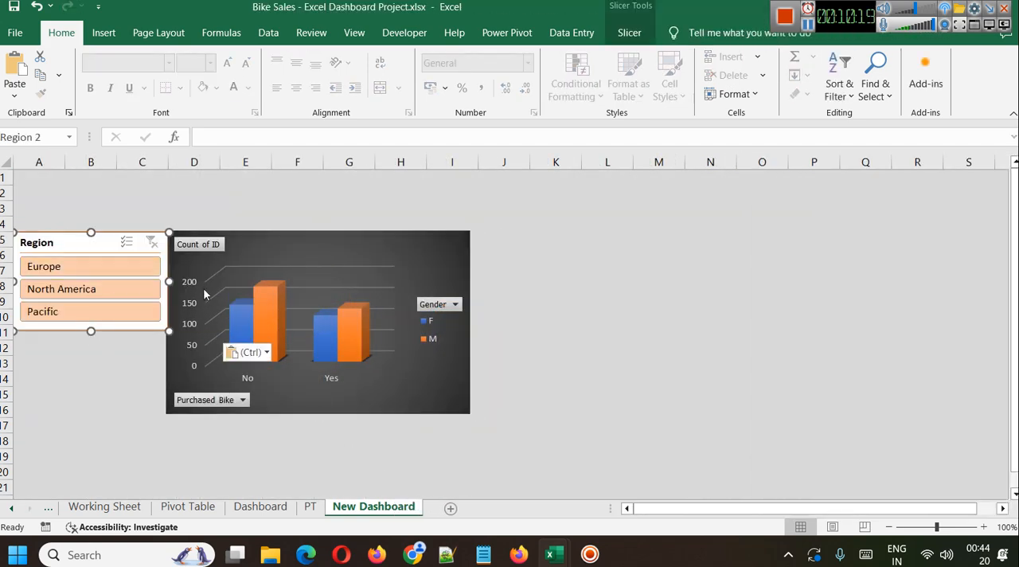
pyautogui.moveTo(257, 240); pyautogui.dragTo(267, 240)
pyautogui.click(517, 301)
# Copy the Marital Status slicer from the PT sheet and place it directly below the Region slicer on the New Dashboard sheet.
pyautogui.click(311, 506)
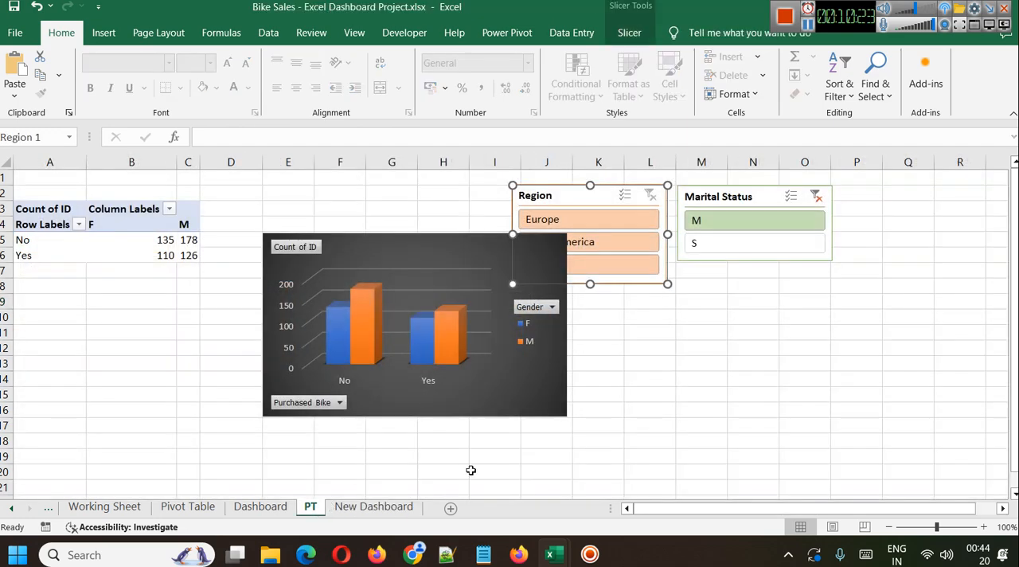
pyautogui.click(732, 201)
pyautogui.click(391, 510)
pyautogui.hotkey('ctrl', 'v')
pyautogui.moveTo(535, 309); pyautogui.dragTo(69, 351)
pyautogui.click(390, 370)
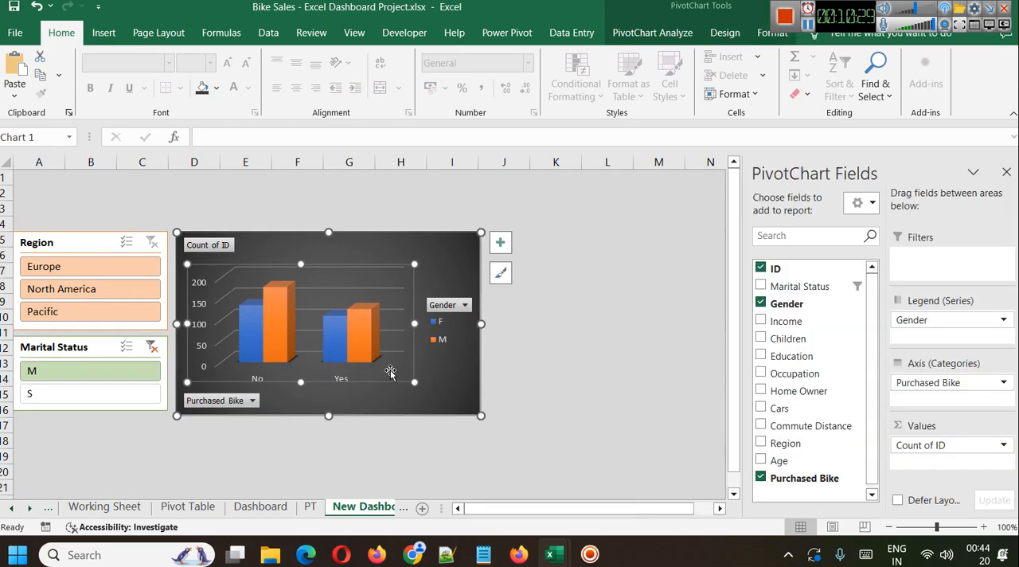
pyautogui.click(552, 391)
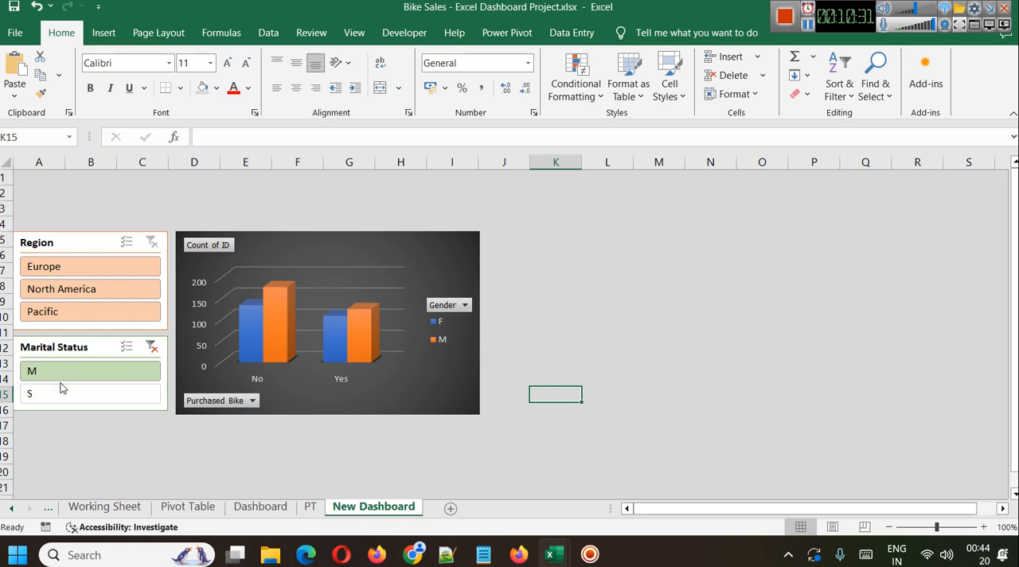
# Clear the Marital Status filter and test the Region slicer with Europe, North America and Pacific, ending with all regions included.
pyautogui.click(151, 349)
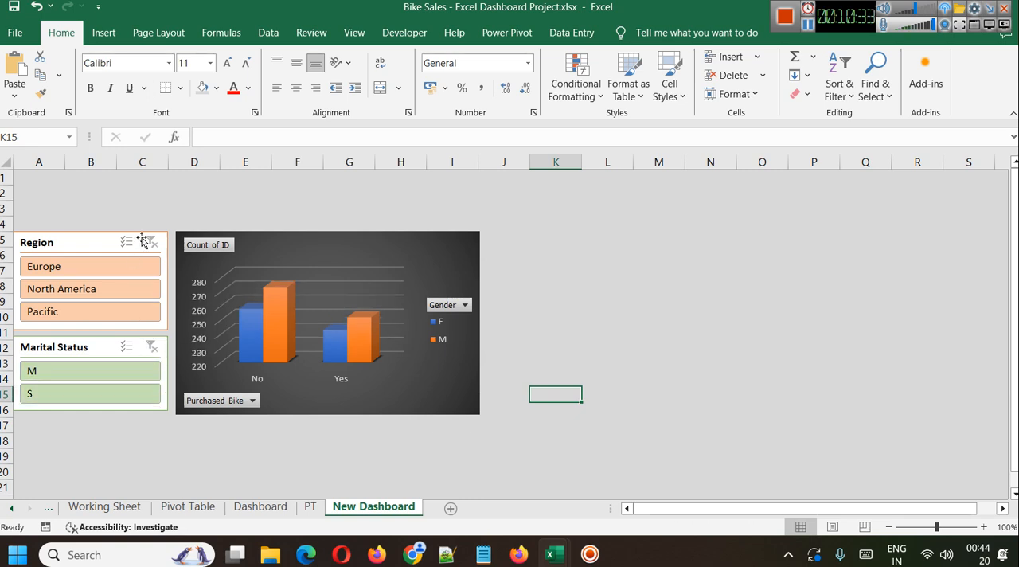
pyautogui.click(88, 266)
pyautogui.click(83, 286)
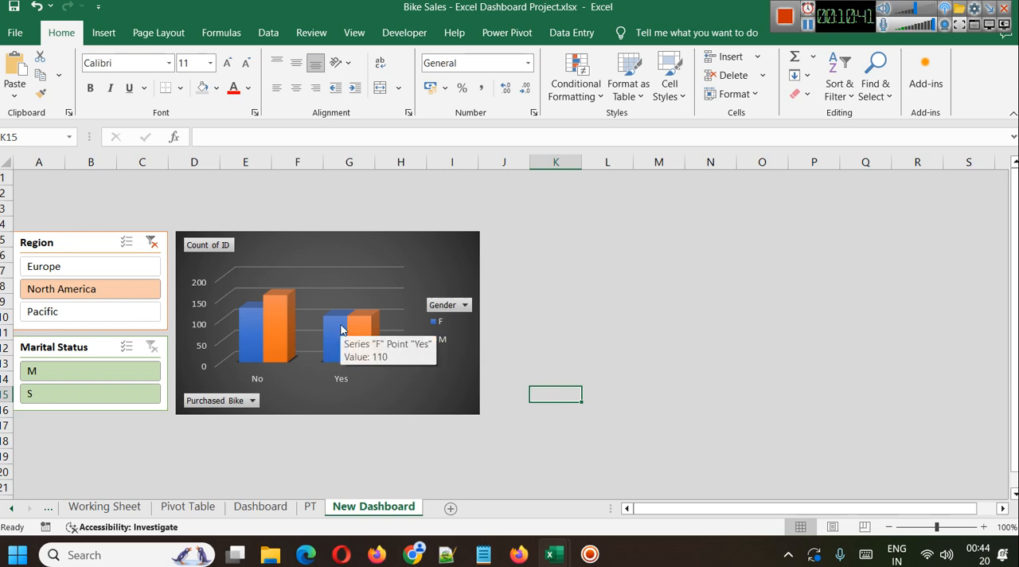
pyautogui.click(77, 314)
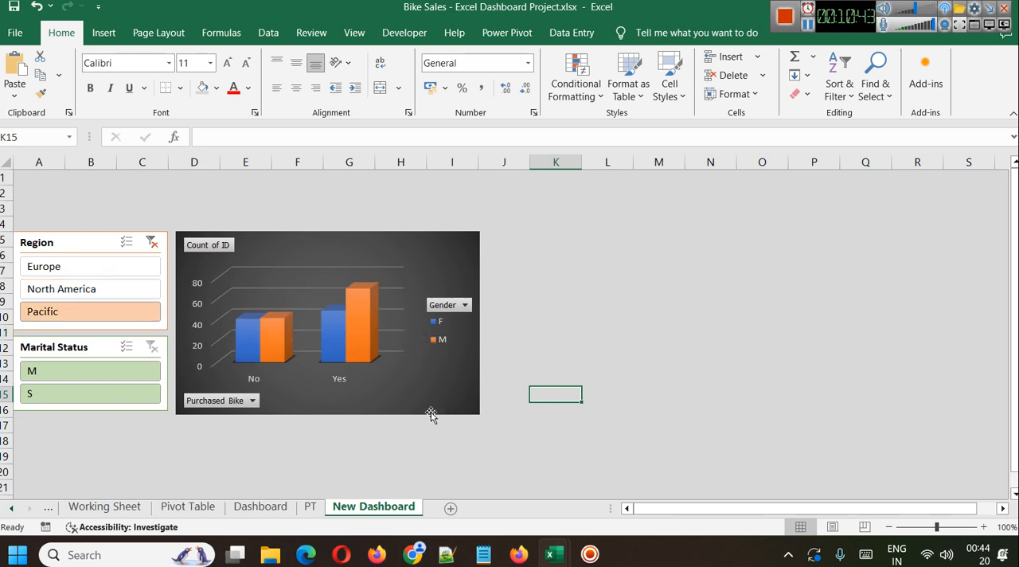
pyautogui.moveTo(367, 306)
pyautogui.click(75, 274)
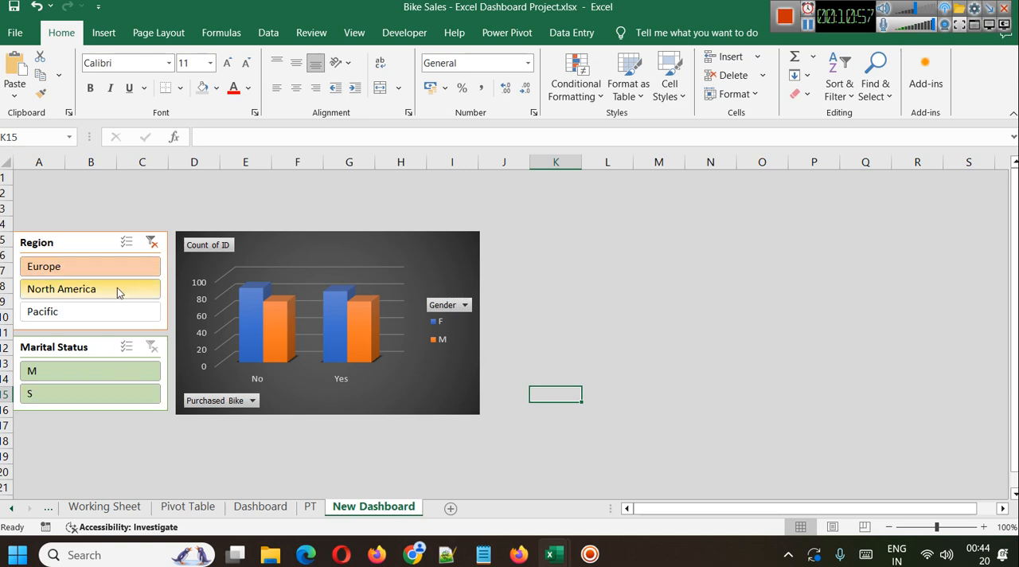
pyautogui.click(151, 242)
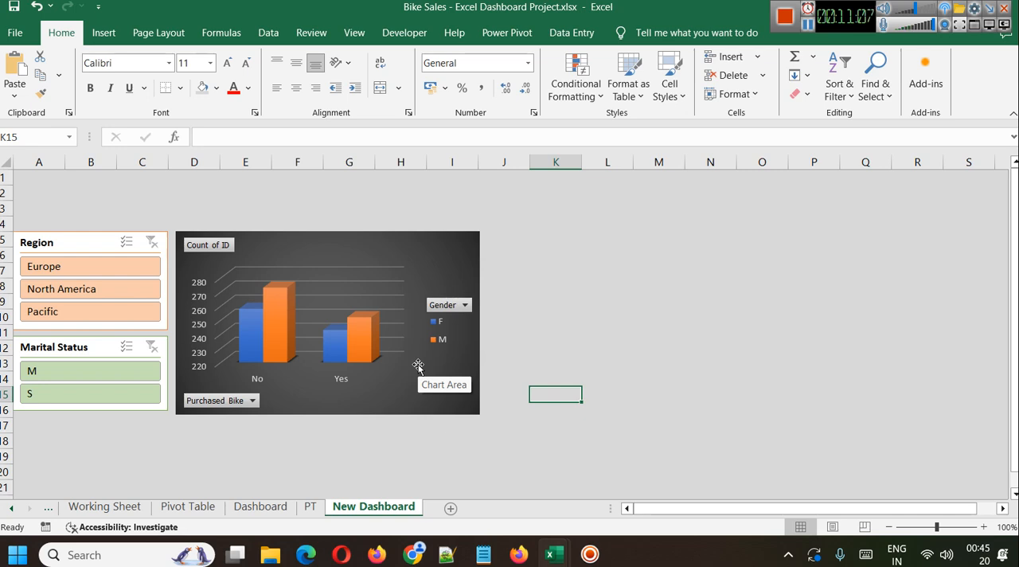
# Nudge the chart and both slicers slightly rightward on the New Dashboard sheet.
pyautogui.click(38, 243)
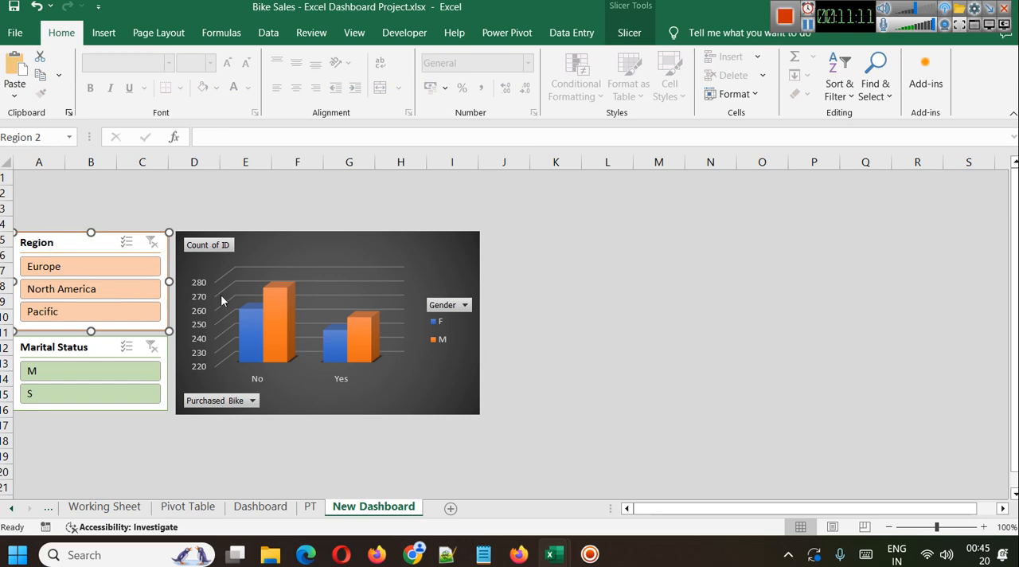
pyautogui.click(308, 242)
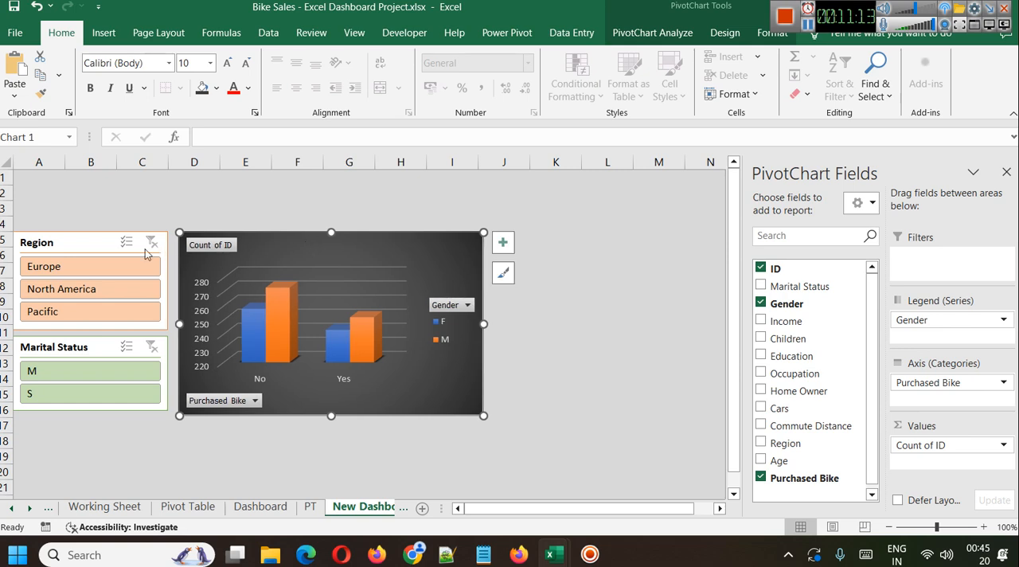
pyautogui.click(81, 243)
pyautogui.click(71, 349)
pyautogui.press('Right')
pyautogui.press('Right')
pyautogui.press('Right')
pyautogui.click(562, 309)
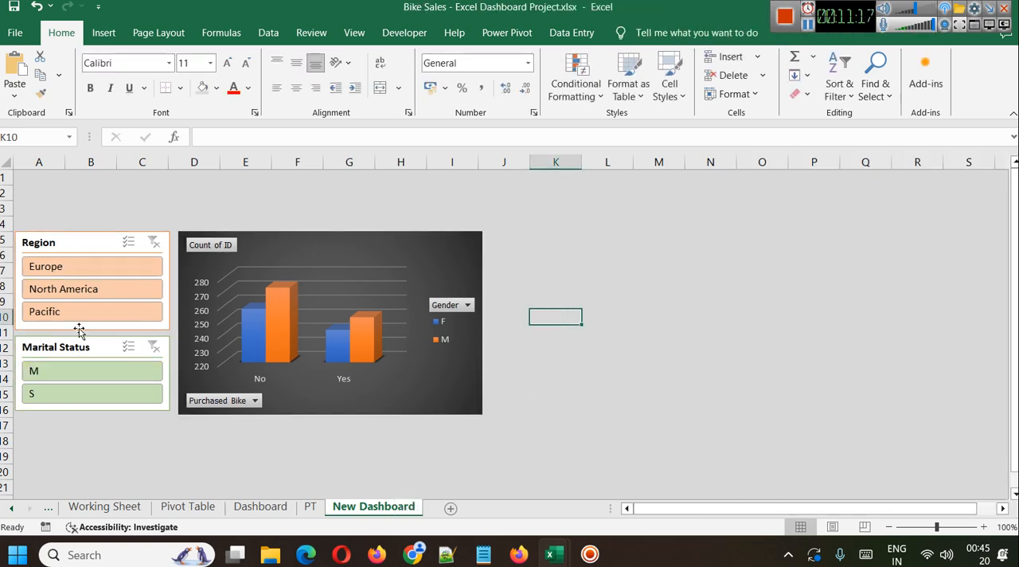
# Test the Marital Status slicer by alternating between M and S, and clear its filter.
pyautogui.click(69, 373)
pyautogui.click(70, 406)
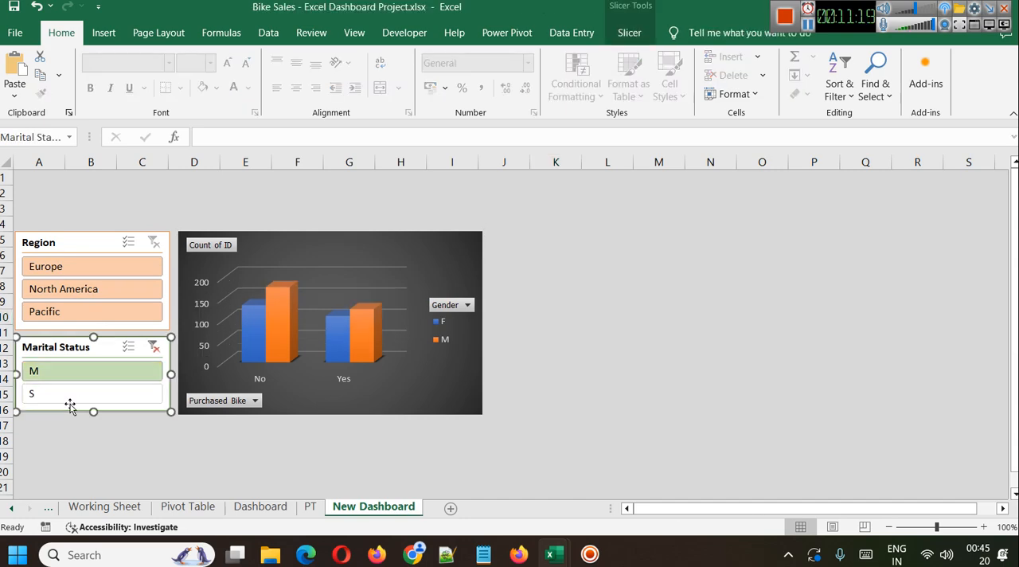
pyautogui.click(65, 394)
pyautogui.click(70, 370)
pyautogui.click(63, 398)
pyautogui.click(64, 374)
pyautogui.click(70, 395)
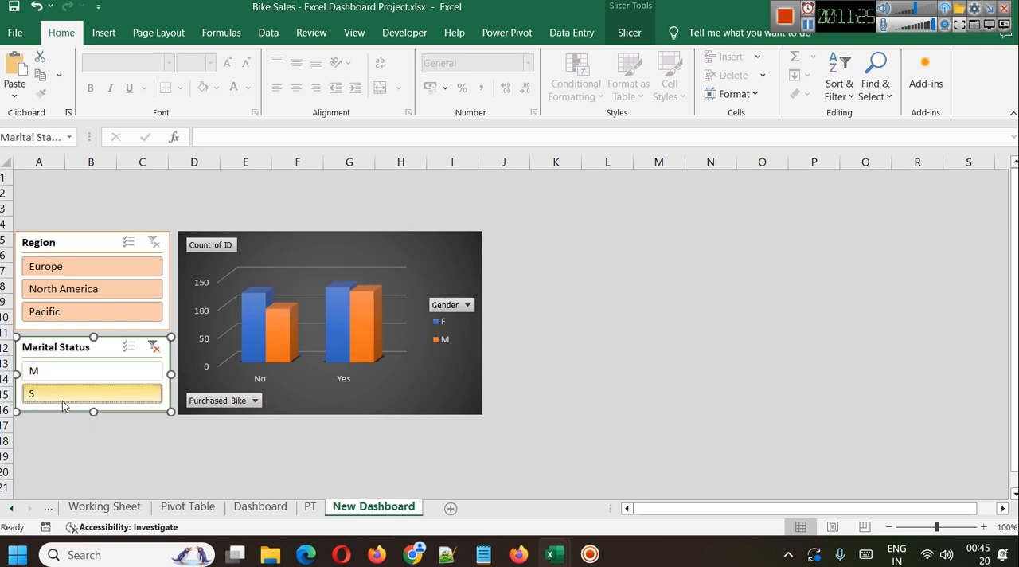
pyautogui.click(49, 372)
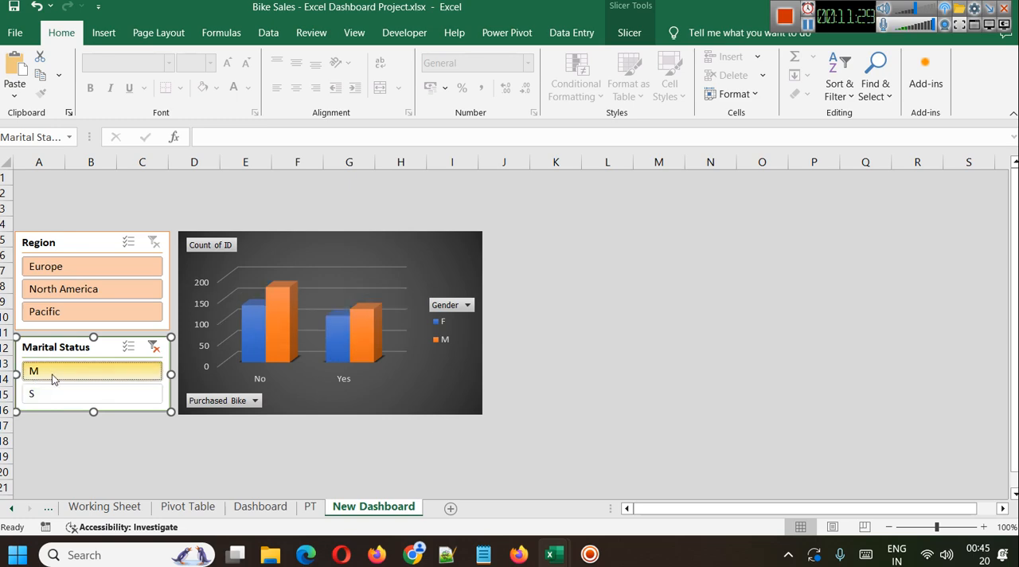
pyautogui.click(155, 347)
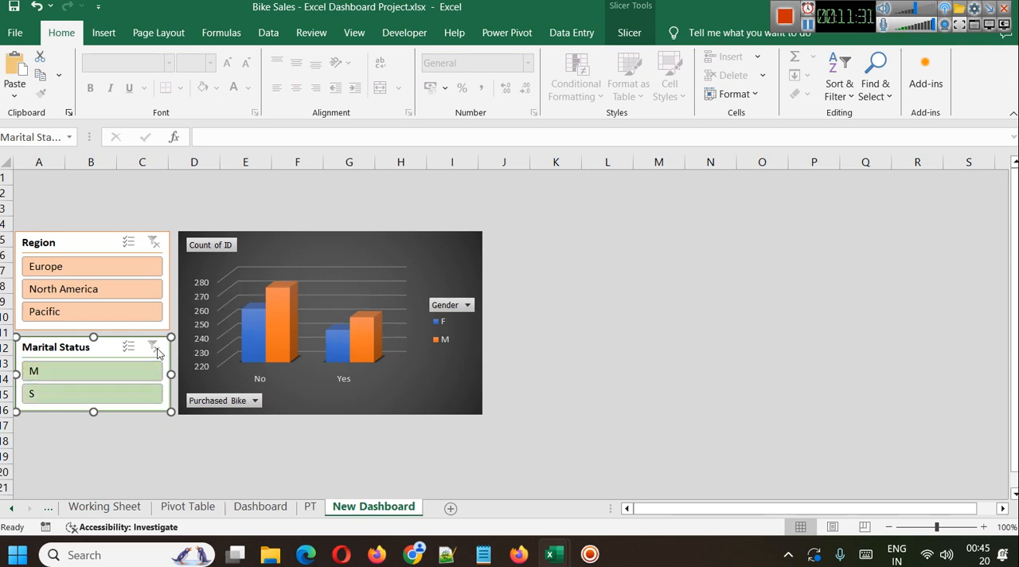
pyautogui.rightClick(47, 372)
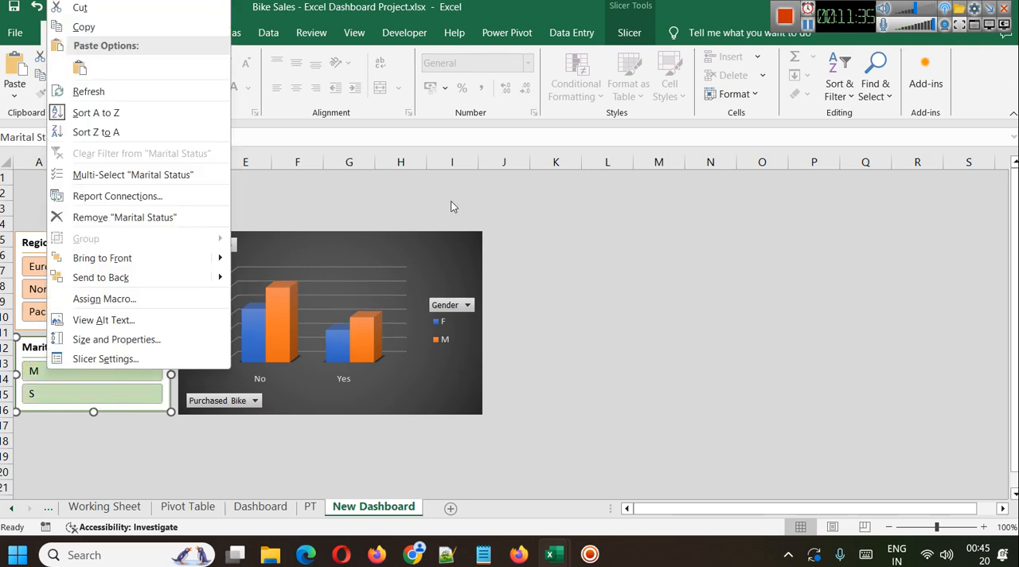
pyautogui.click(808, 24)
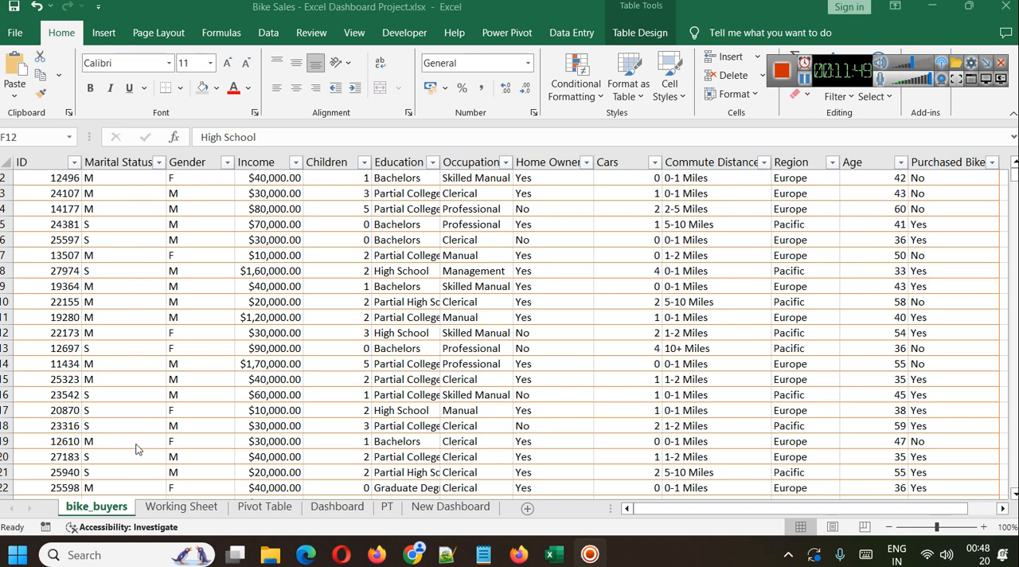
# Examine the Marital Status column on the Working Sheet and return to the bike_buyers sheet.
pyautogui.click(152, 509)
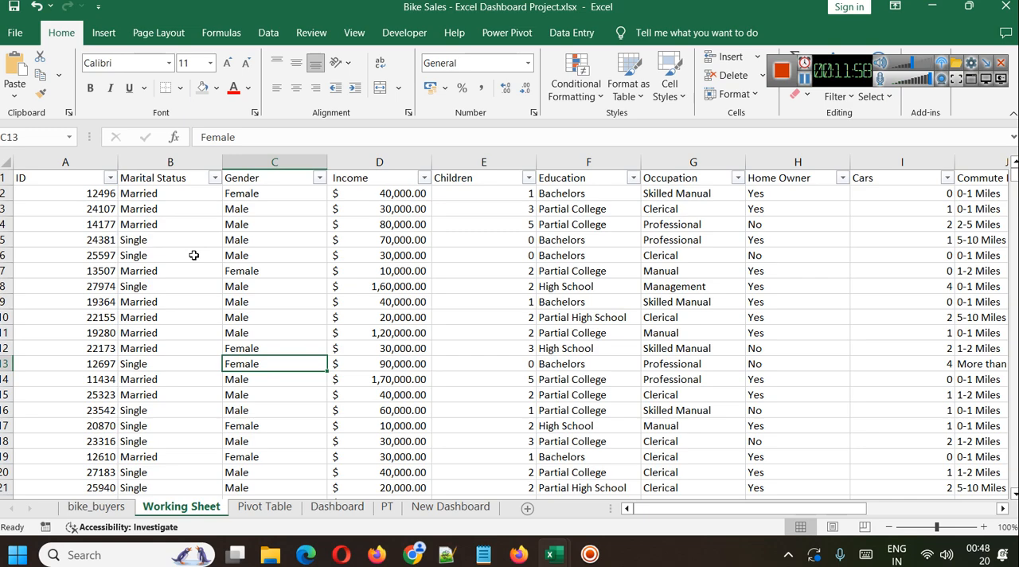
pyautogui.click(188, 160)
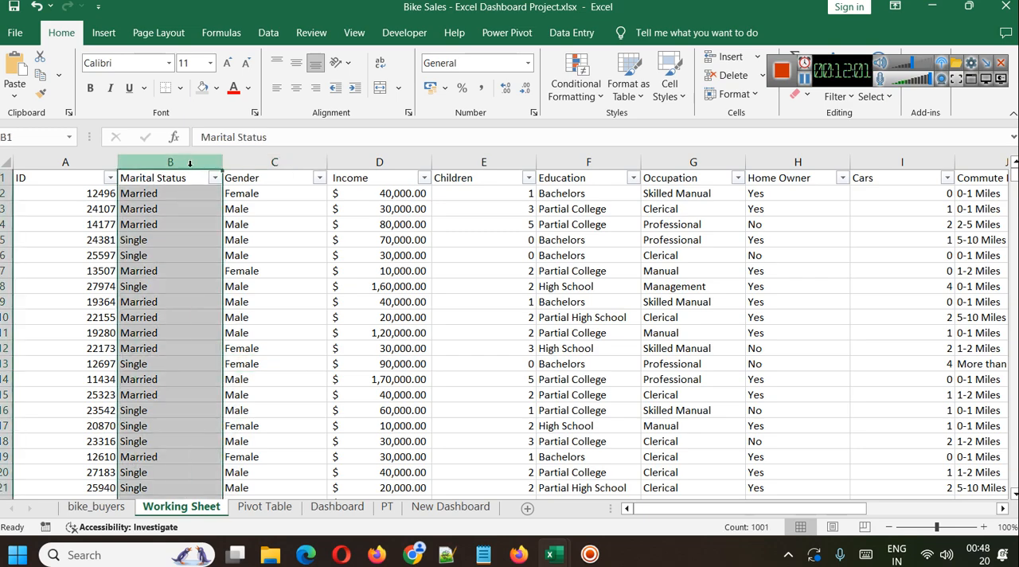
pyautogui.click(96, 506)
pyautogui.rightClick(96, 506)
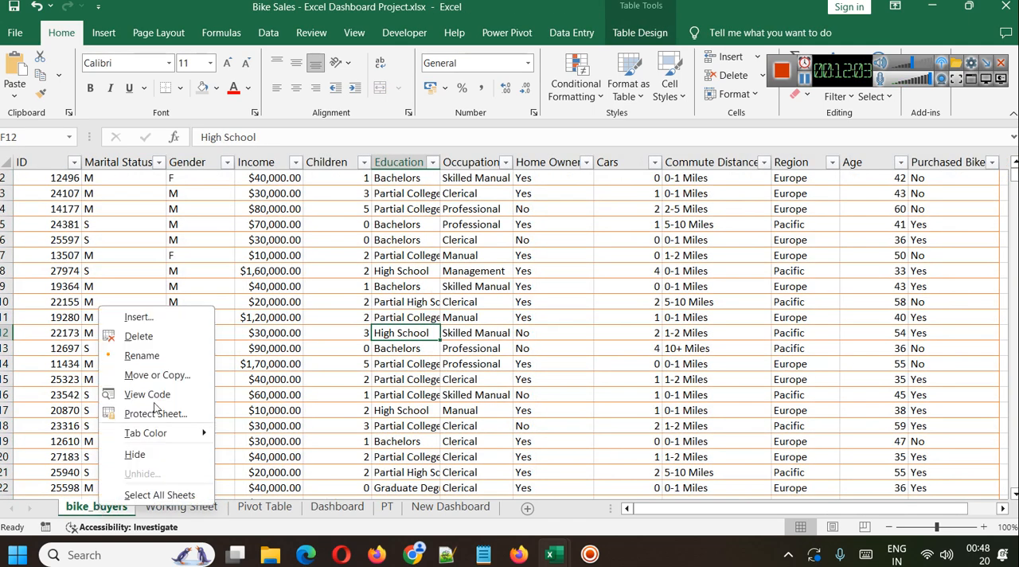
pyautogui.click(391, 364)
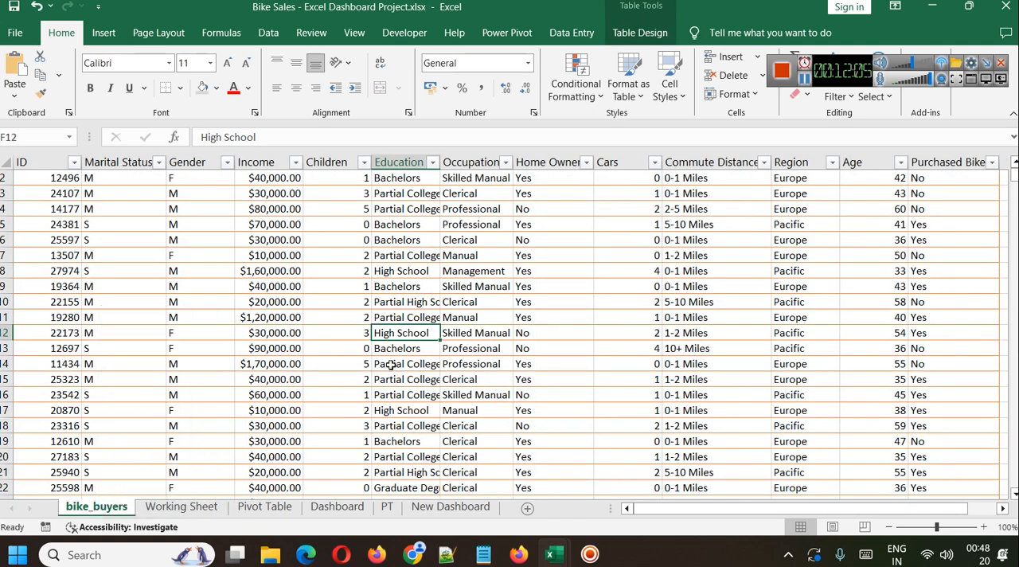
# Copy the entire bike_buyers table and paste it at cell A1 of a new worksheet.
pyautogui.hotkey('ctrl', 'a')
pyautogui.hotkey('ctrl', 'c')
pyautogui.click(526, 509)
pyautogui.hotkey('ctrl', 'v')
pyautogui.click(250, 318)
pyautogui.hotkey('ctrl', 'z')
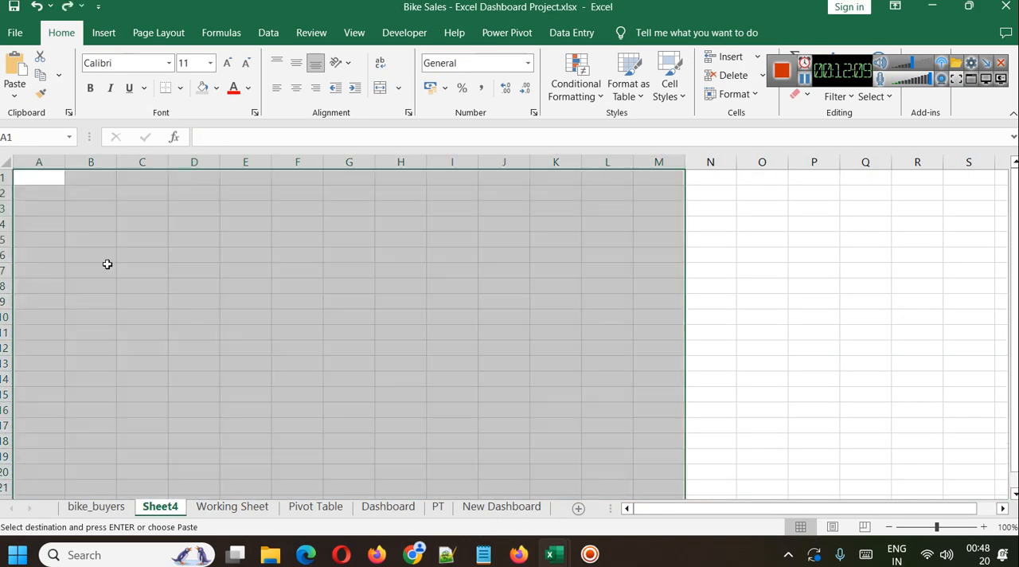
pyautogui.click(40, 192)
pyautogui.hotkey('ctrl', 'v')
pyautogui.hotkey('ctrl', 'z')
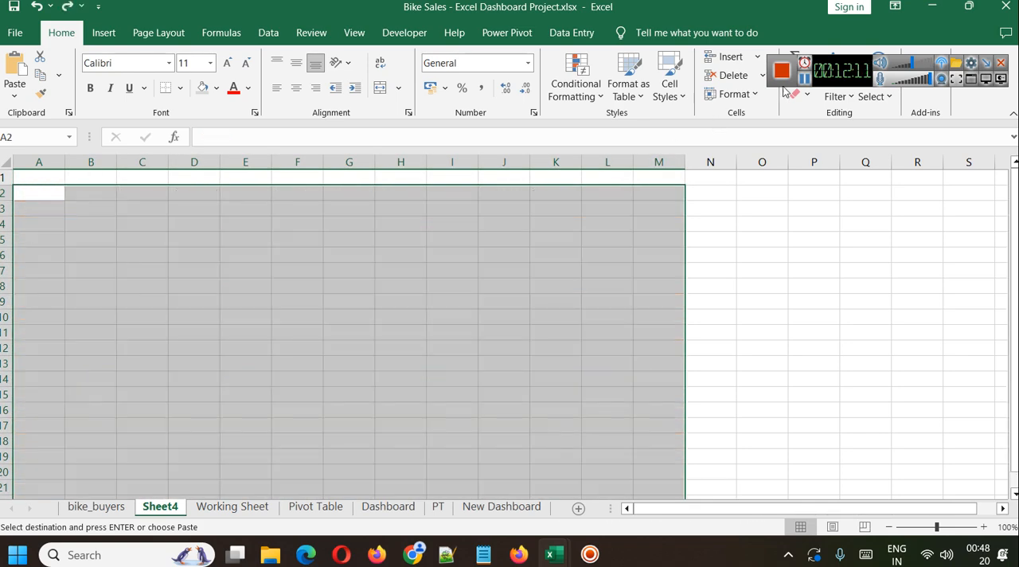
pyautogui.hotkey('ctrl', 'v')
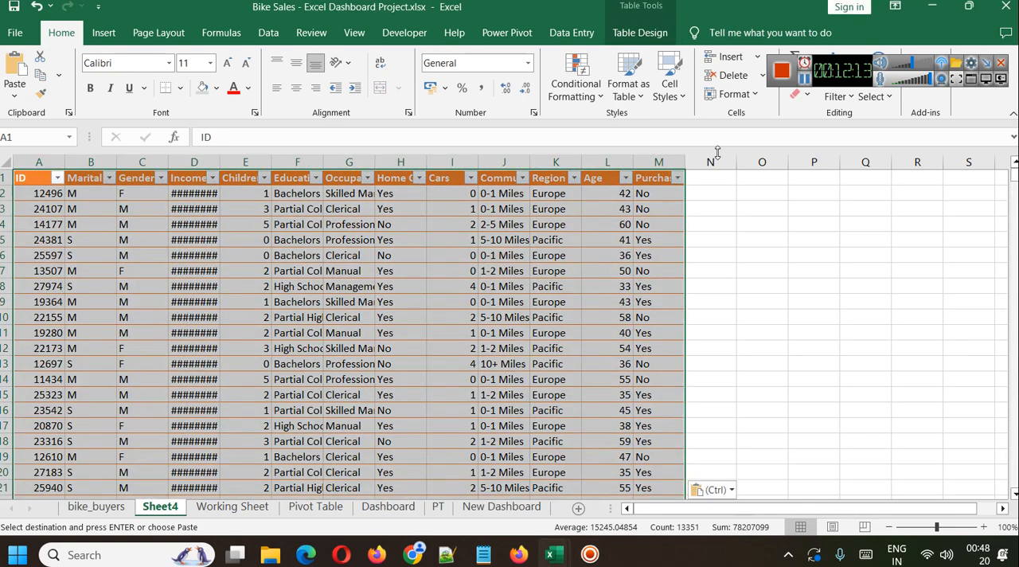
# Try to edit the name of the table pasted on Sheet4.
pyautogui.click(642, 32)
pyautogui.click(44, 74)
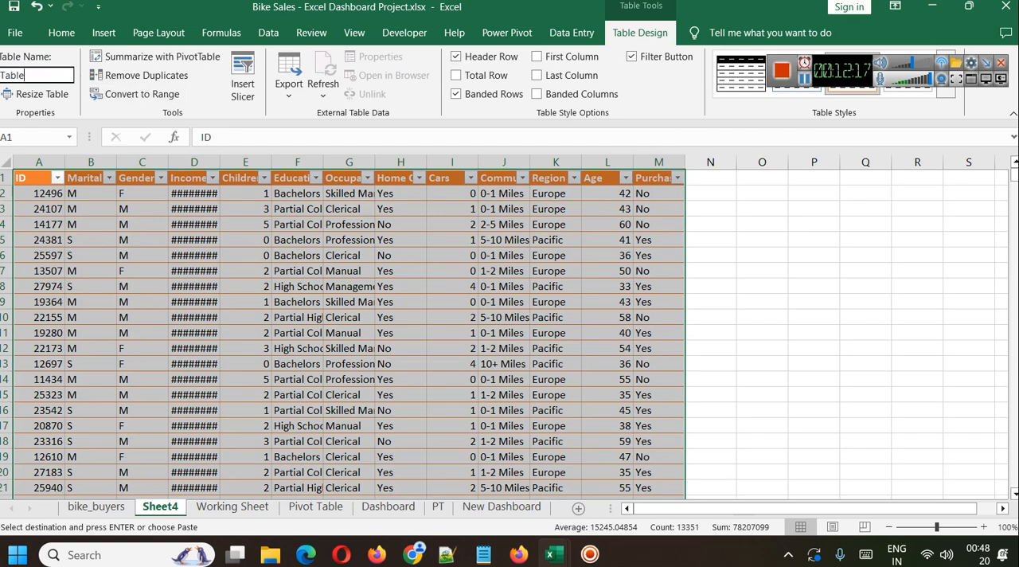
pyautogui.click(661, 300)
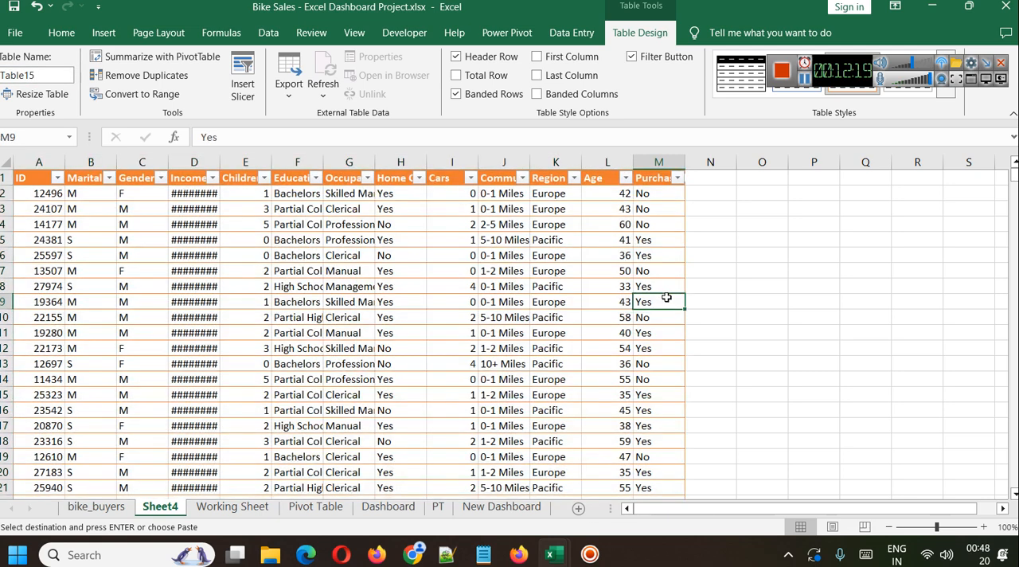
# Try to replace every F with Female in the Marital Status column of Sheet4.
pyautogui.rightClick(90, 161)
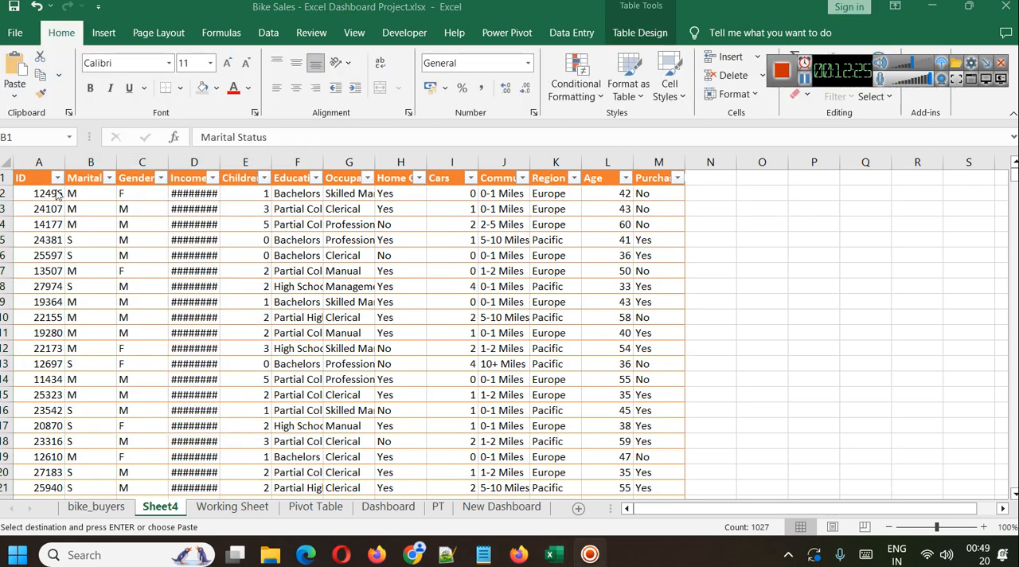
pyautogui.click(87, 156)
pyautogui.hotkey('ctrl', 'f')
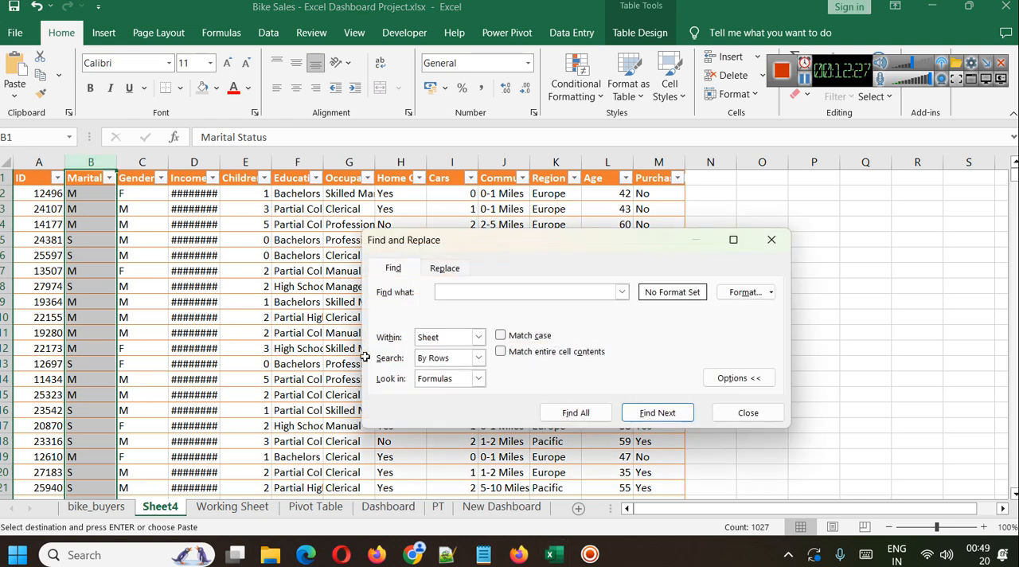
pyautogui.click(447, 269)
pyautogui.write('F')
pyautogui.click(451, 317)
pyautogui.write('Female')
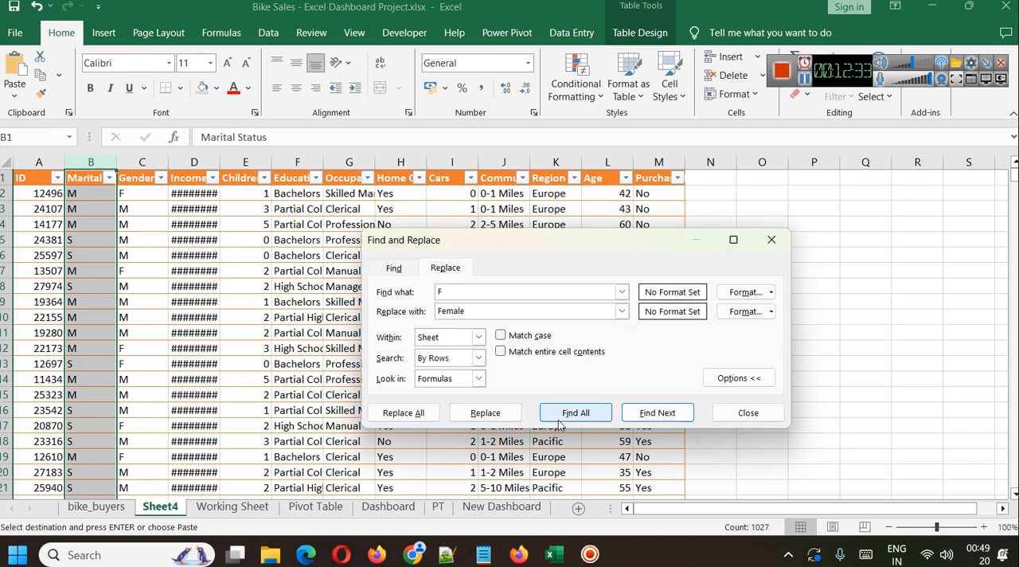
pyautogui.click(403, 412)
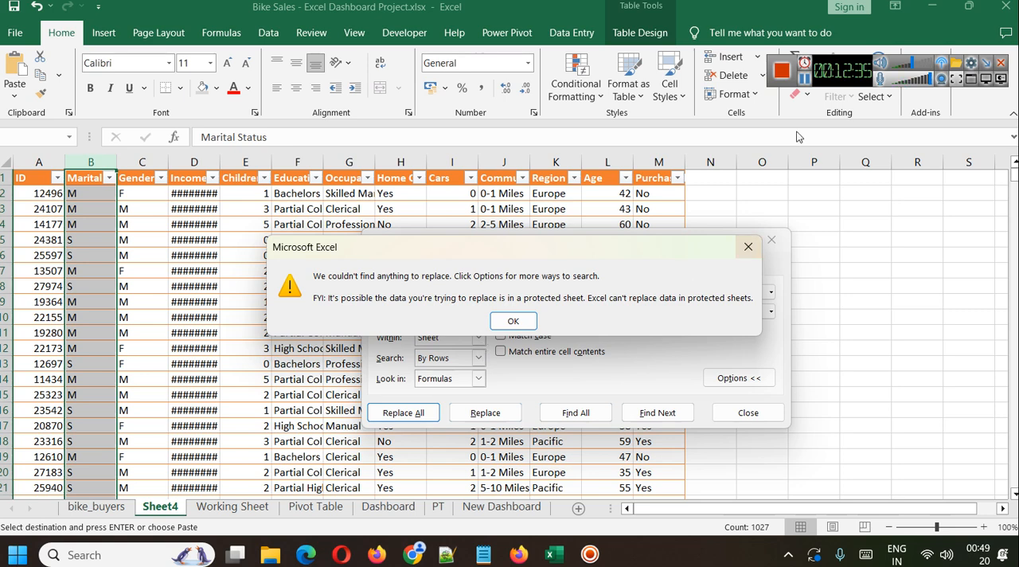
pyautogui.press('Return')
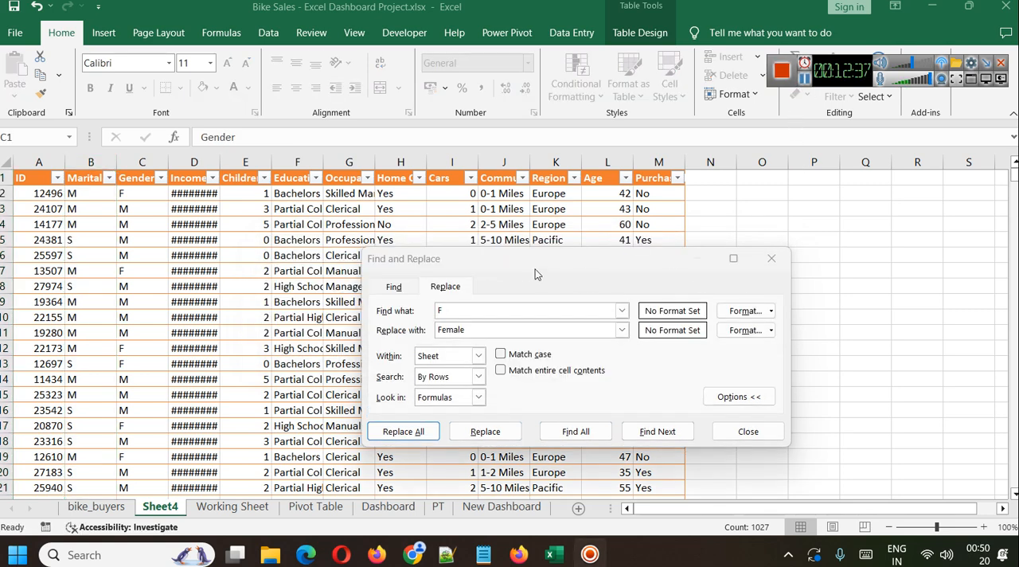
# Try the same F to Female replacement on the Gender column, and remove the protection from Sheet4.
pyautogui.click(419, 432)
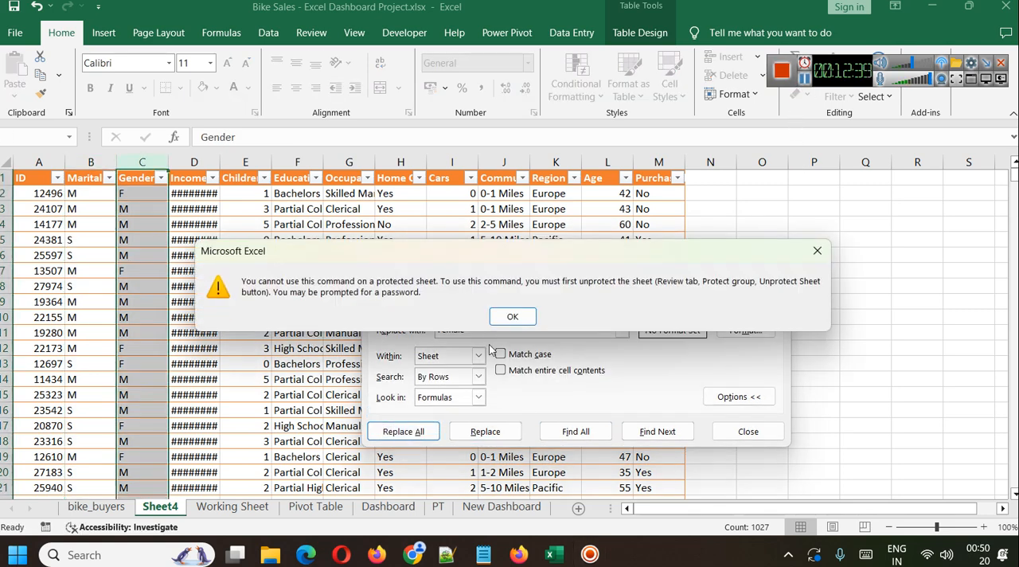
pyautogui.click(513, 317)
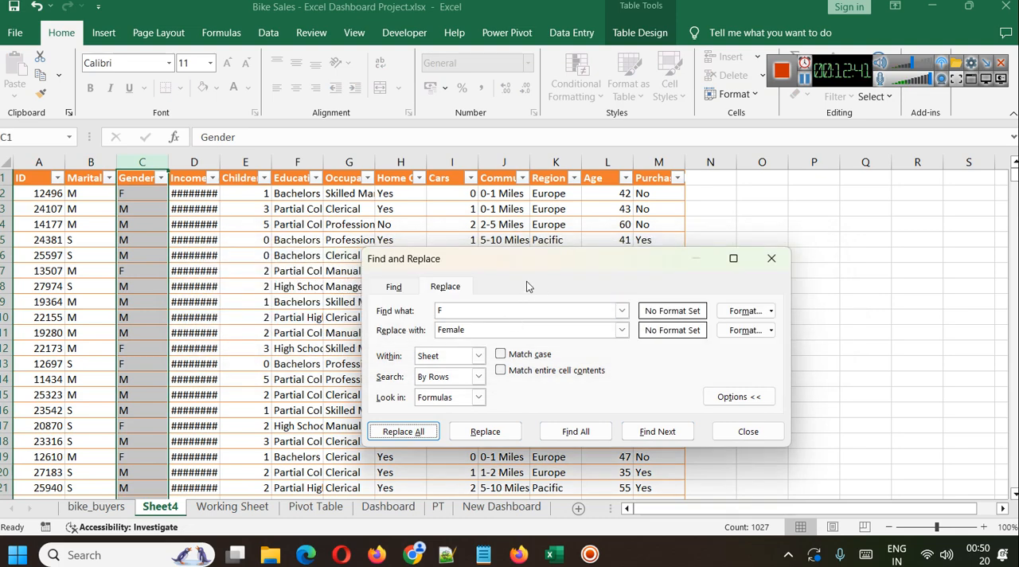
pyautogui.click(306, 35)
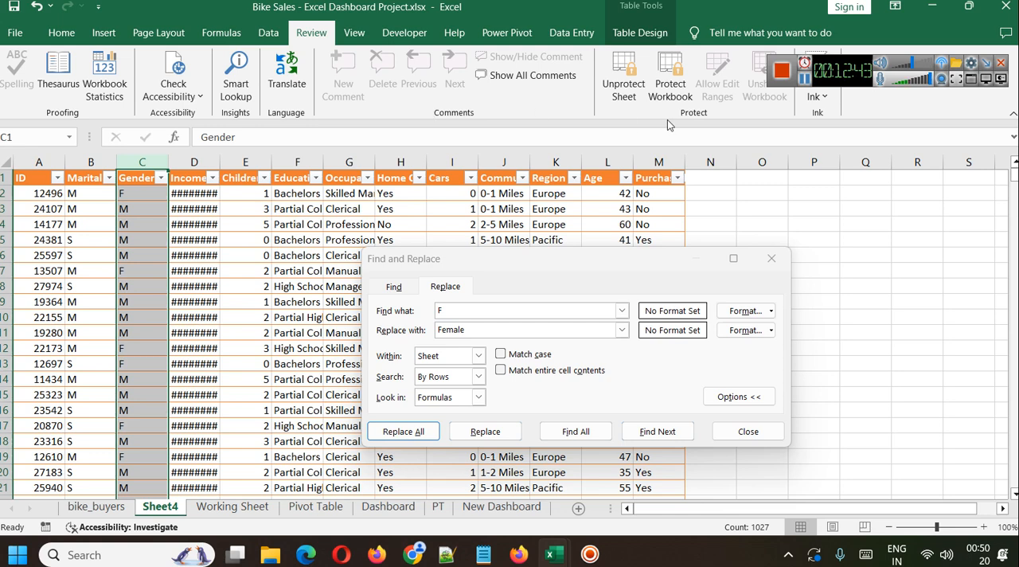
pyautogui.click(623, 80)
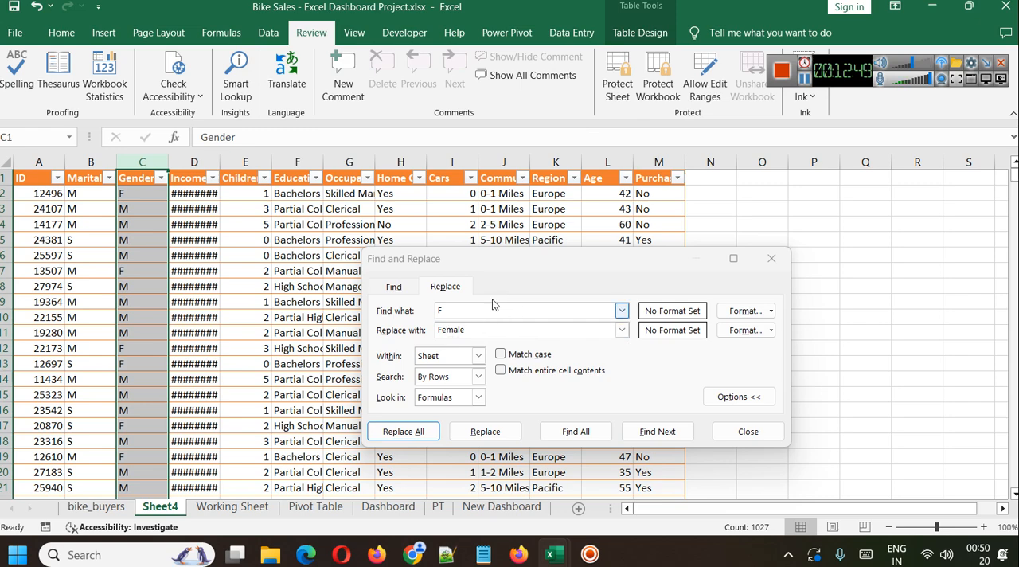
# Replace every F with Female and every M with Male in the Gender column, in that order.
pyautogui.click(418, 433)
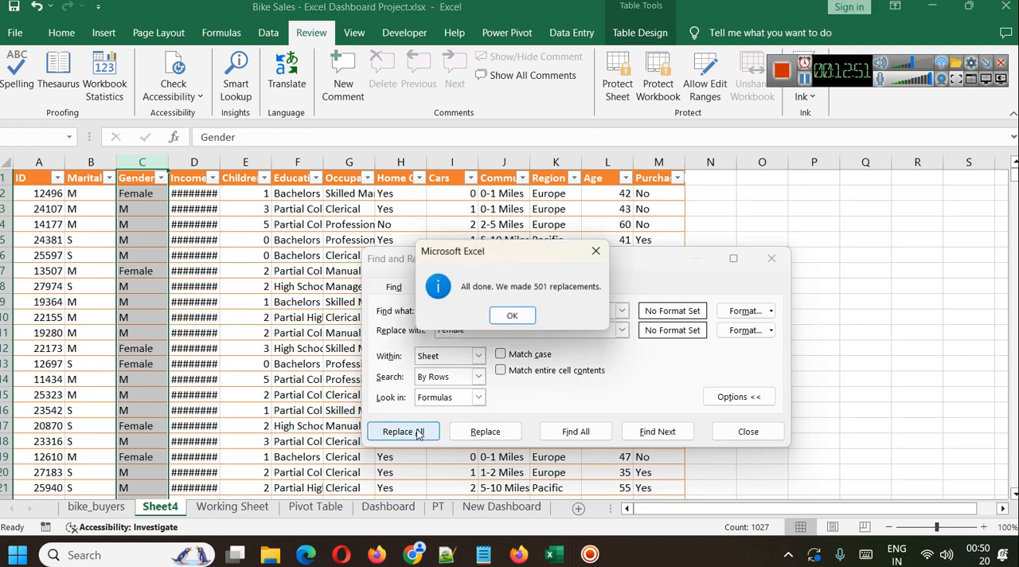
pyautogui.click(511, 315)
pyautogui.doubleClick(462, 329)
pyautogui.click(459, 315)
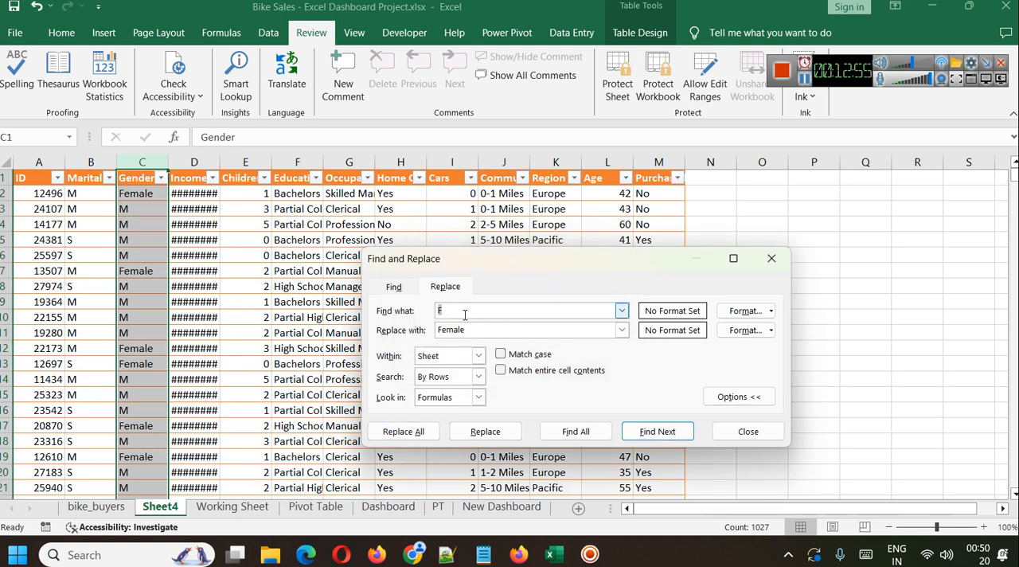
pyautogui.click(470, 329)
pyautogui.doubleClick(470, 329)
pyautogui.write('M')
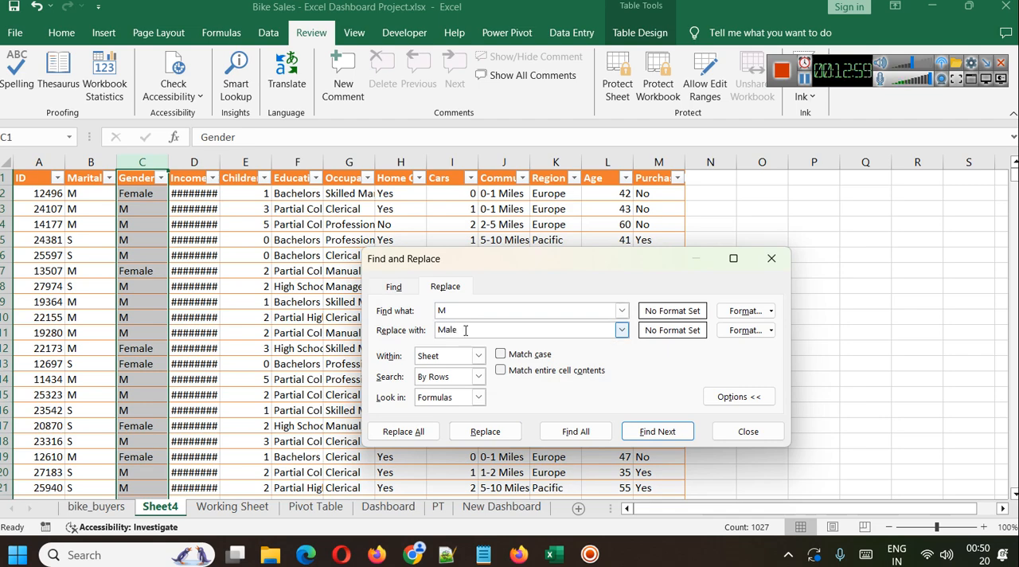
pyautogui.click(402, 431)
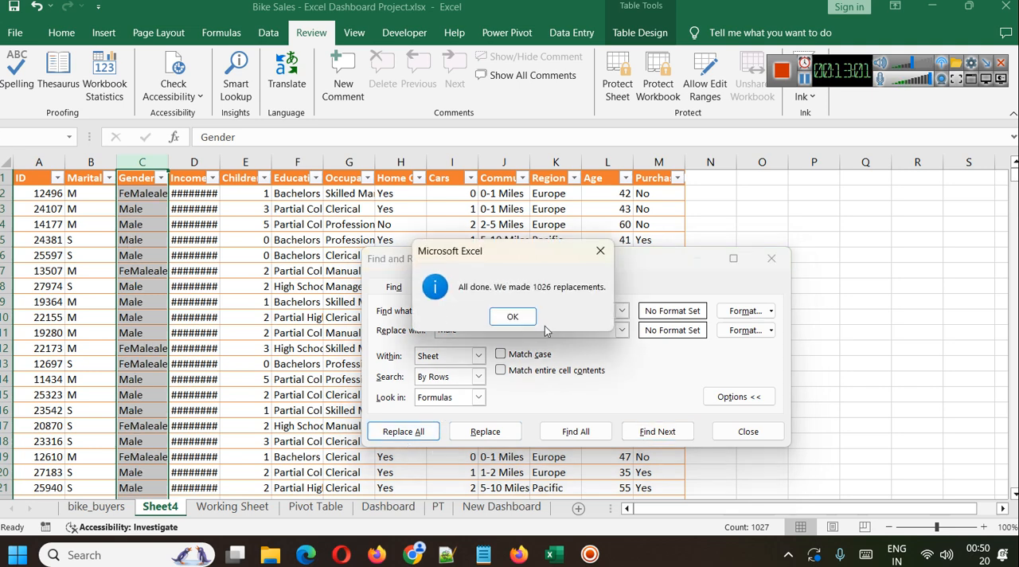
pyautogui.click(530, 316)
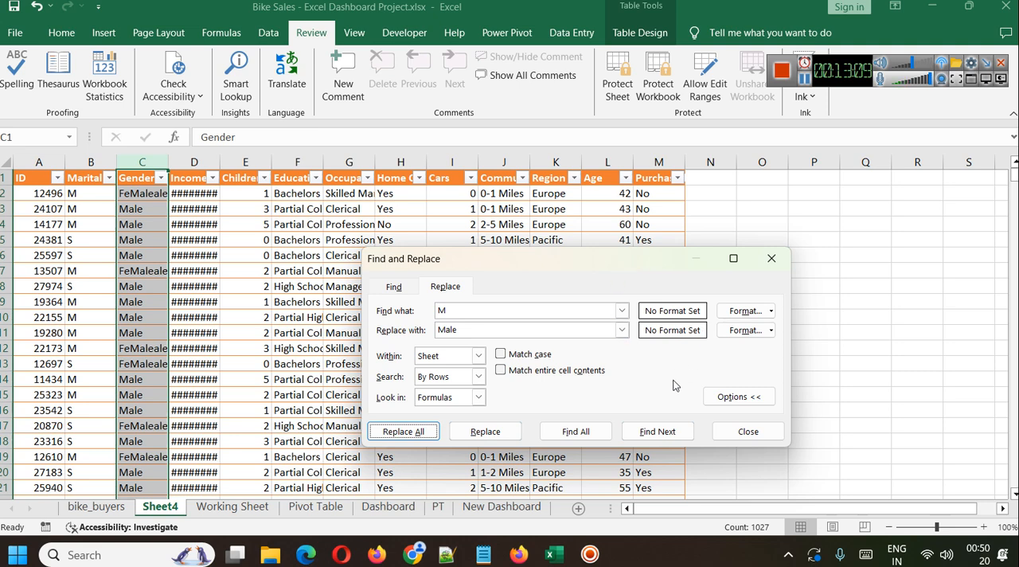
pyautogui.click(801, 77)
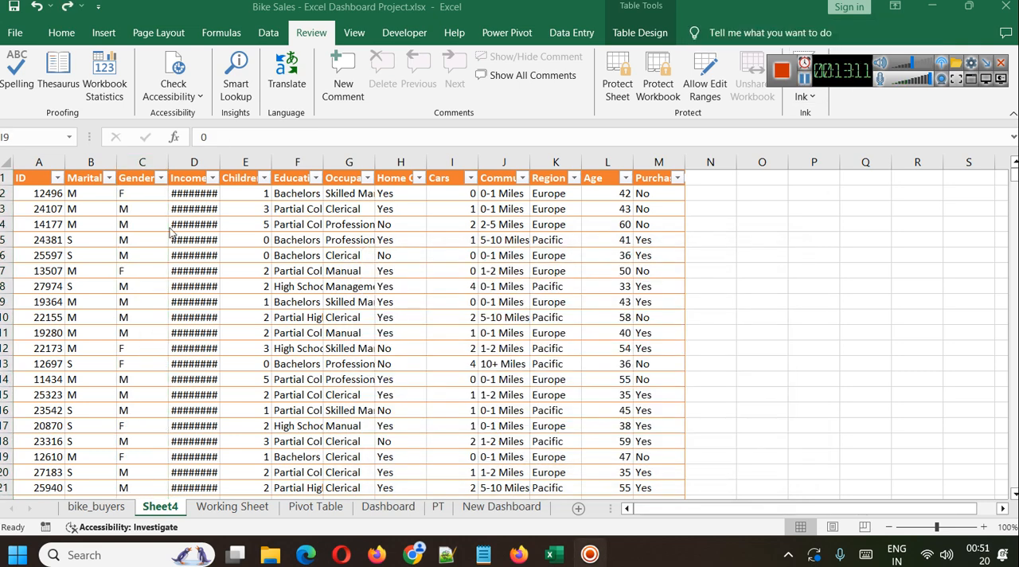
# Select the Gender column and replace every M in it with Male.
pyautogui.click(135, 171)
pyautogui.rightClick(137, 168)
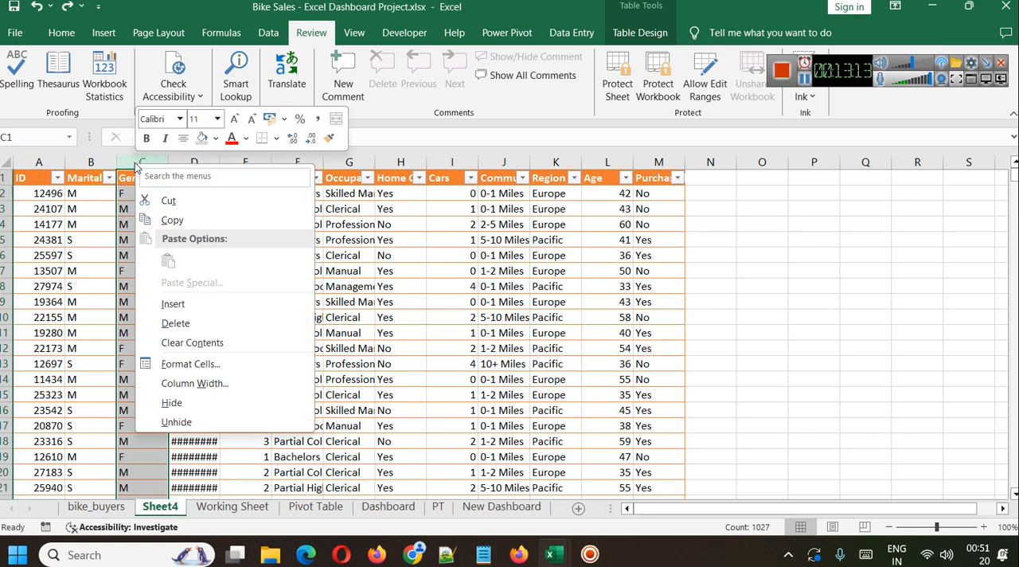
pyautogui.press('Escape')
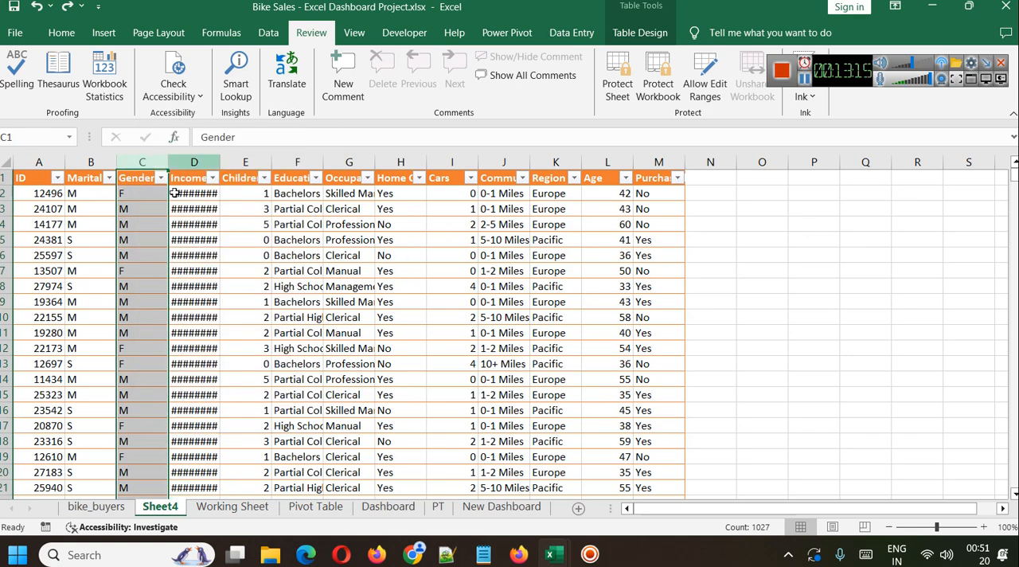
pyautogui.hotkey('ctrl', 'f')
pyautogui.click(446, 304)
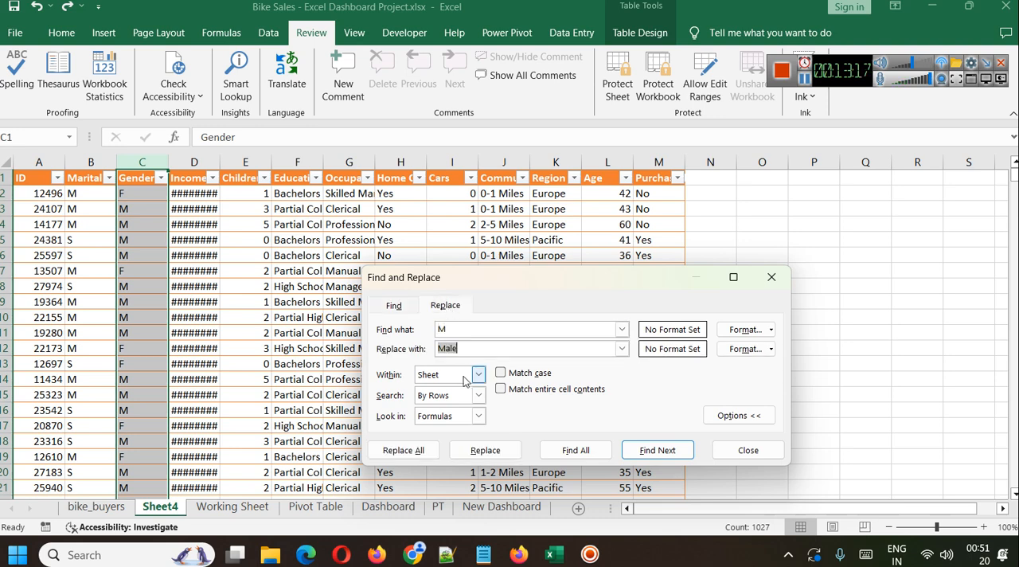
pyautogui.click(404, 450)
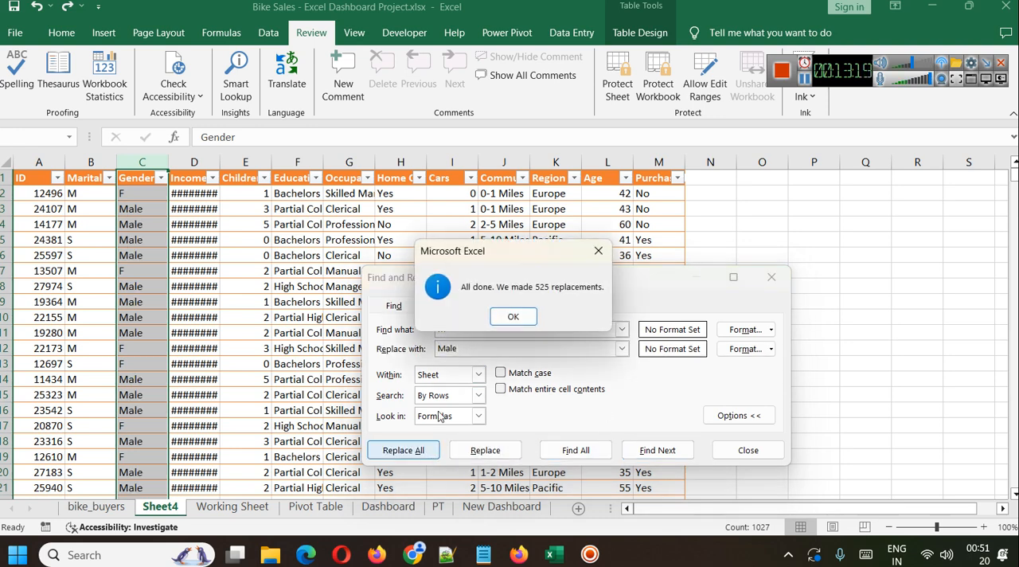
pyautogui.click(511, 317)
# Replace every F in the Gender column with Femalke and close Find and Replace.
pyautogui.click(462, 328)
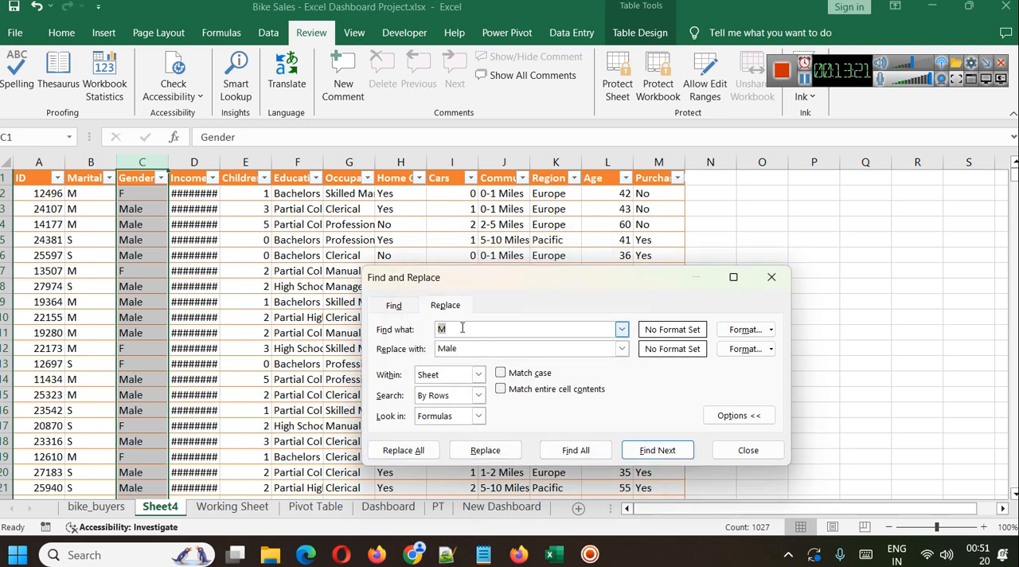
pyautogui.press('Tab')
pyautogui.write('Fe')
pyautogui.click(400, 451)
pyautogui.click(502, 316)
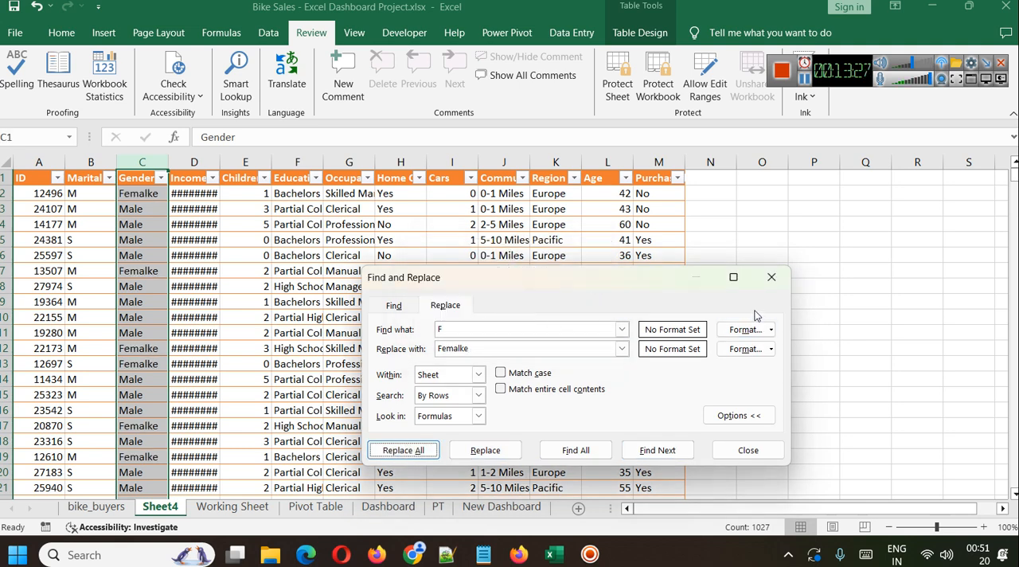
pyautogui.click(771, 279)
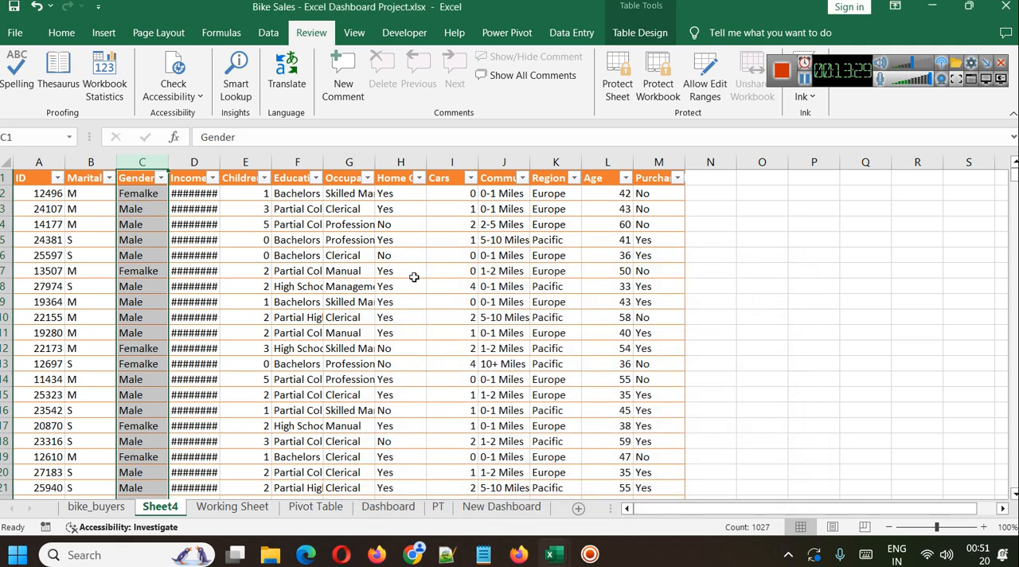
pyautogui.rightClick(137, 161)
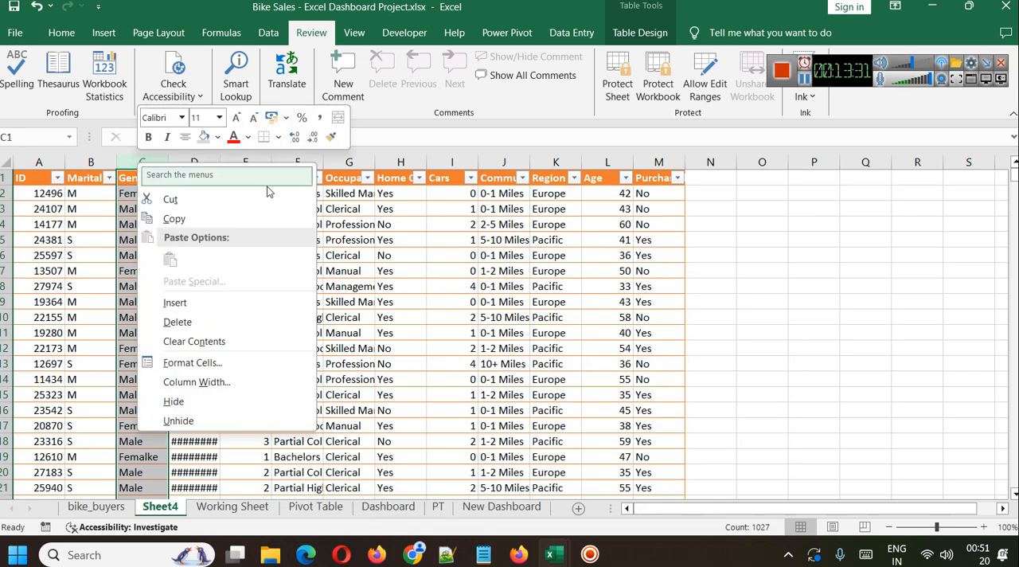
pyautogui.press('Escape')
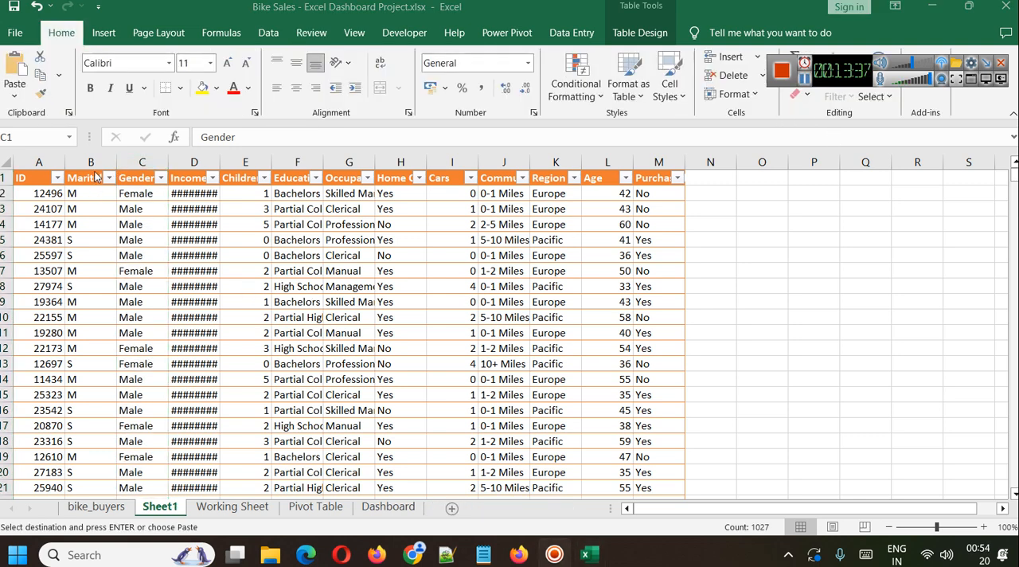
# Examine the Gender column on Sheet1, the columns of the Working Sheet, the Pivot Table sheet and the charts and slicers on the Dashboard.
pyautogui.click(131, 160)
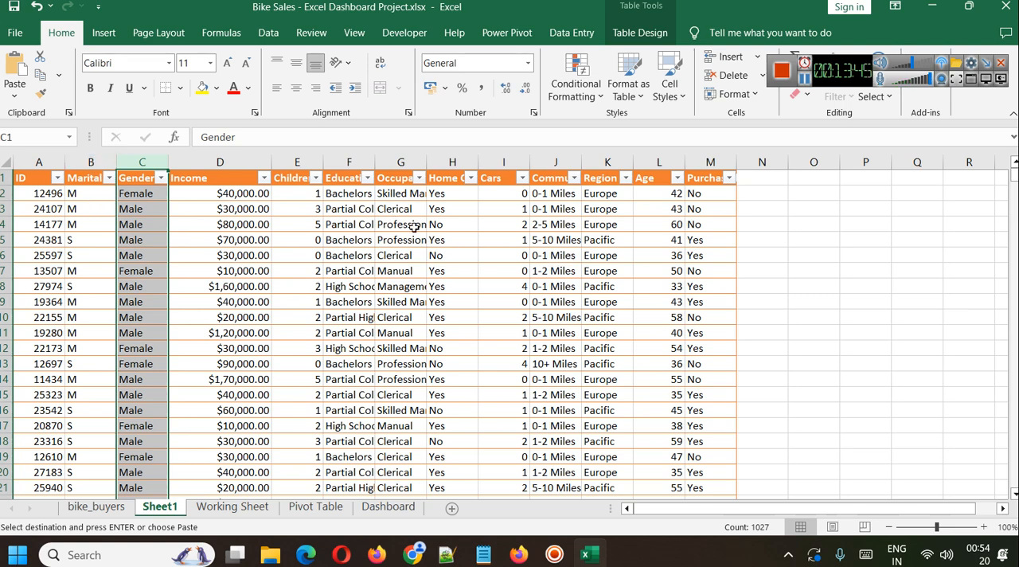
pyautogui.click(212, 510)
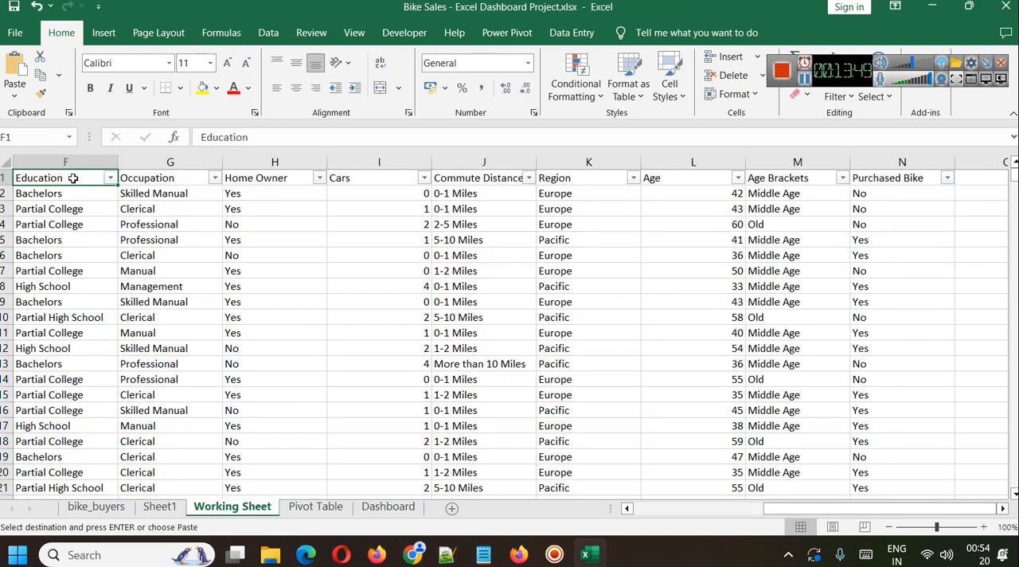
pyautogui.click(682, 509)
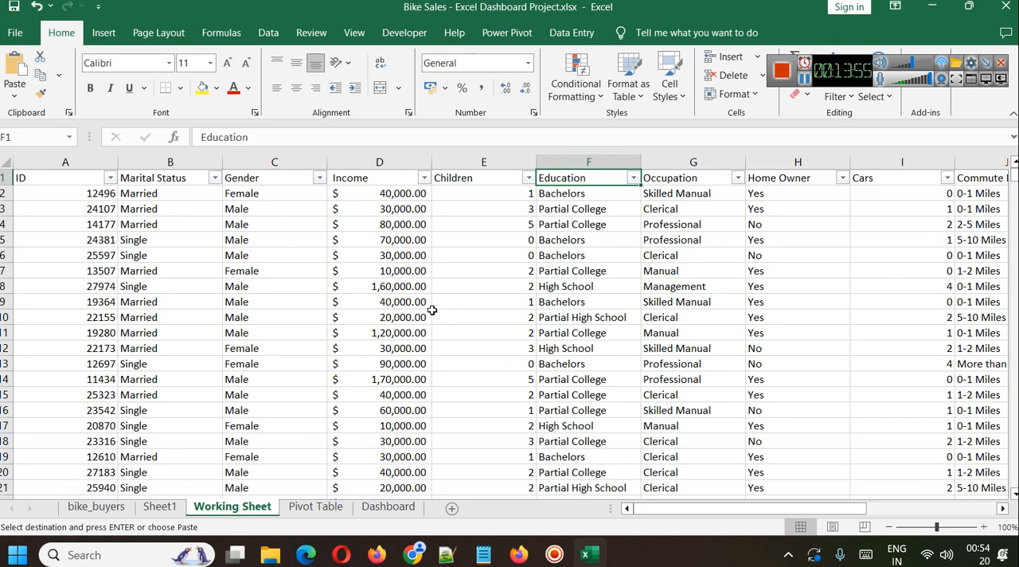
pyautogui.click(318, 506)
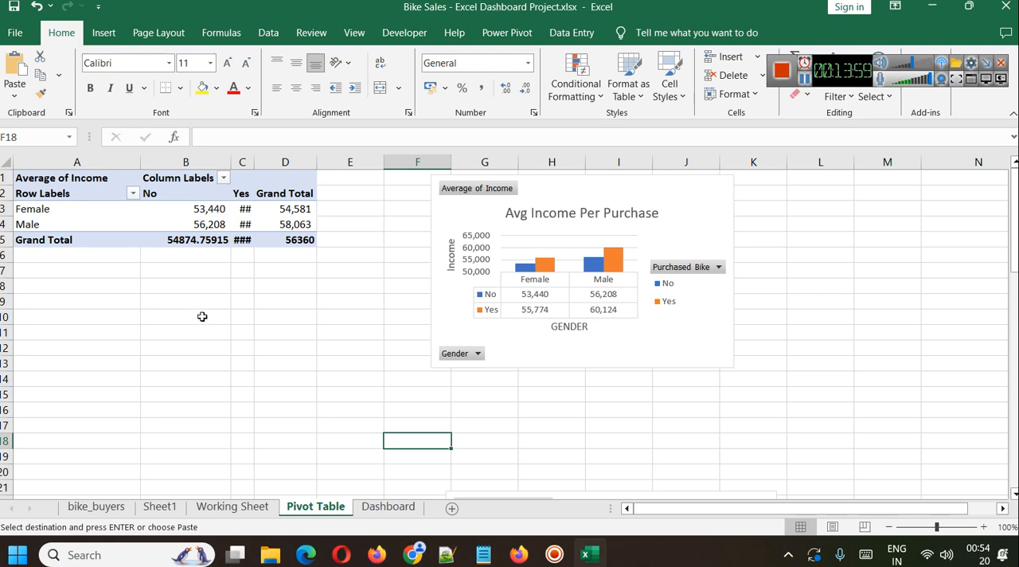
pyautogui.click(388, 506)
pyautogui.scroll(-3, 398, 284)
pyautogui.scroll(3, 395, 293)
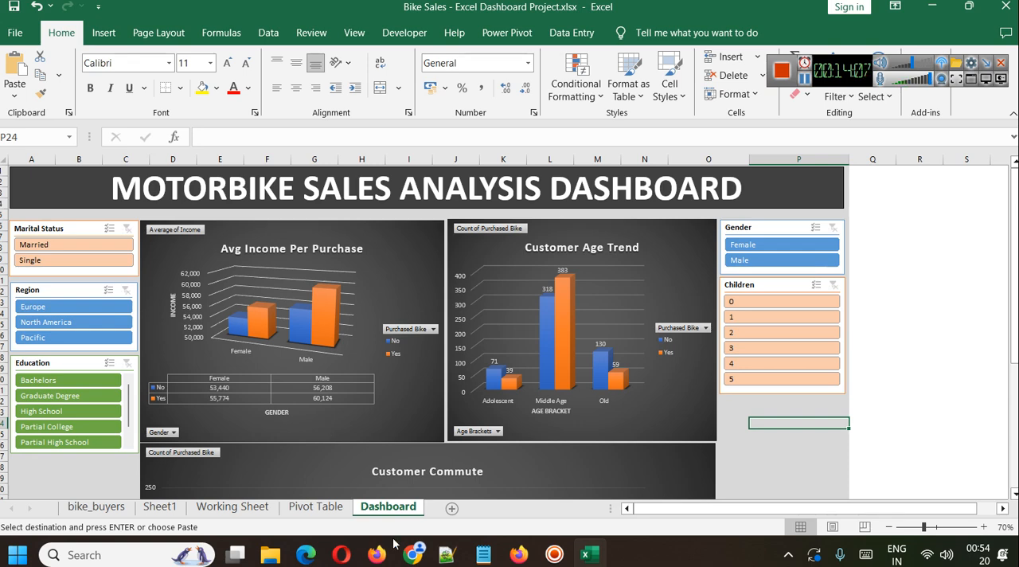
# Select the Average of Income PivotTable on the Pivot Table sheet and show its field list.
pyautogui.click(316, 507)
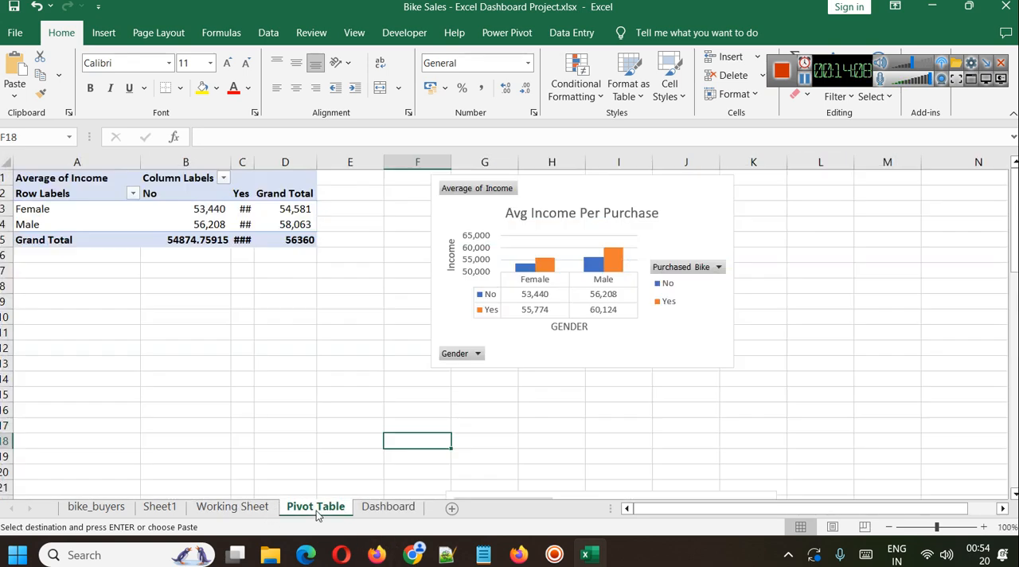
pyautogui.click(36, 177)
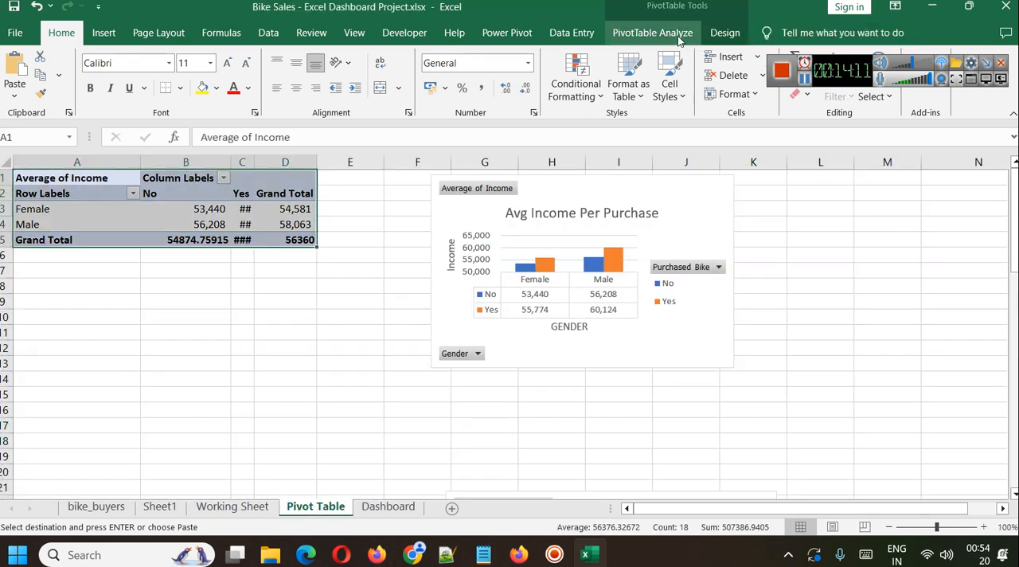
pyautogui.click(652, 33)
pyautogui.moveTo(833, 65); pyautogui.dragTo(812, 17)
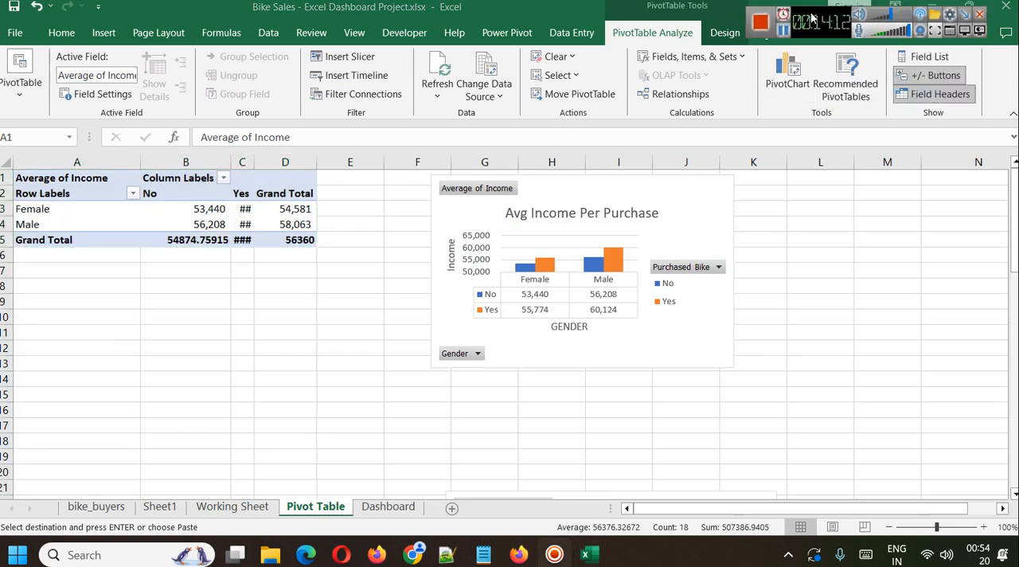
pyautogui.click(928, 57)
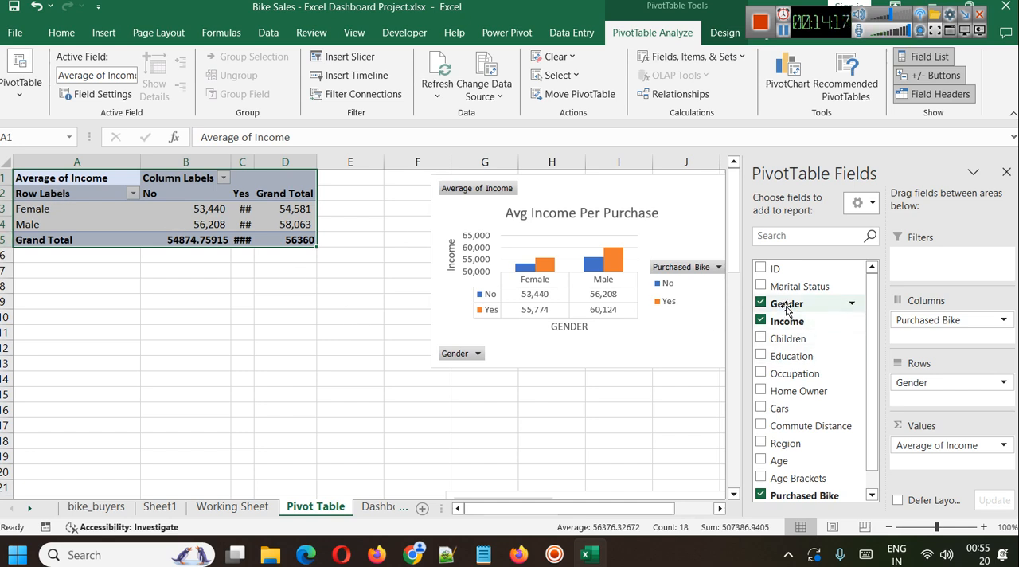
pyautogui.scroll(-1, 800, 367)
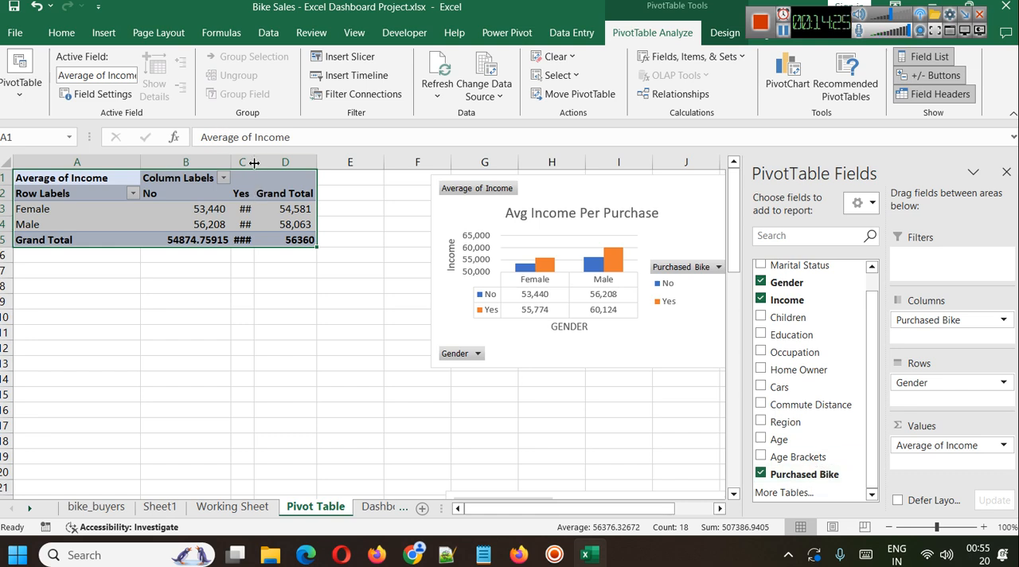
# Widen column C of the Average of Income PivotTable and check how Income is summarized in its value field settings.
pyautogui.moveTo(254, 162); pyautogui.dragTo(280, 163)
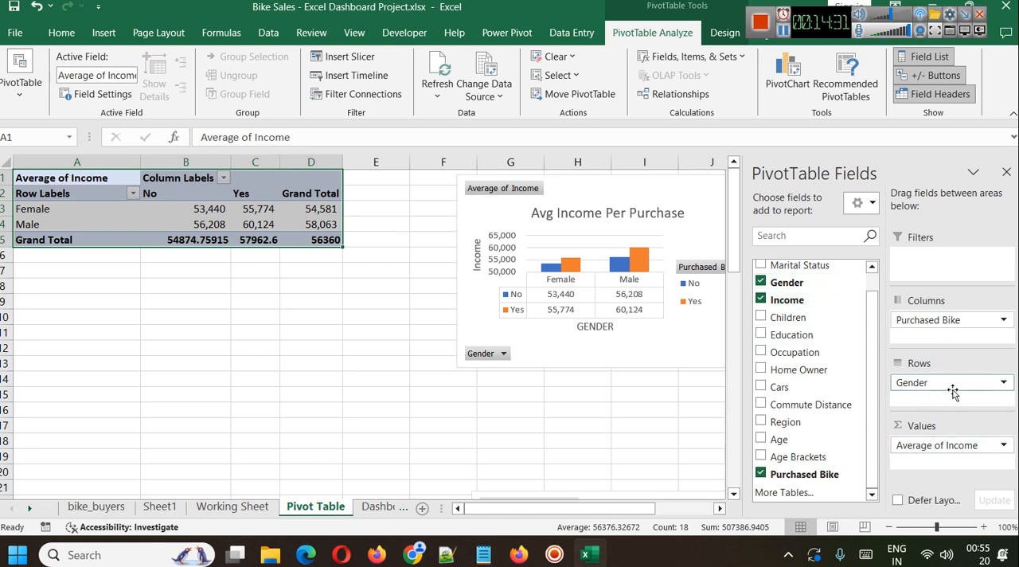
pyautogui.click(1001, 446)
pyautogui.click(916, 426)
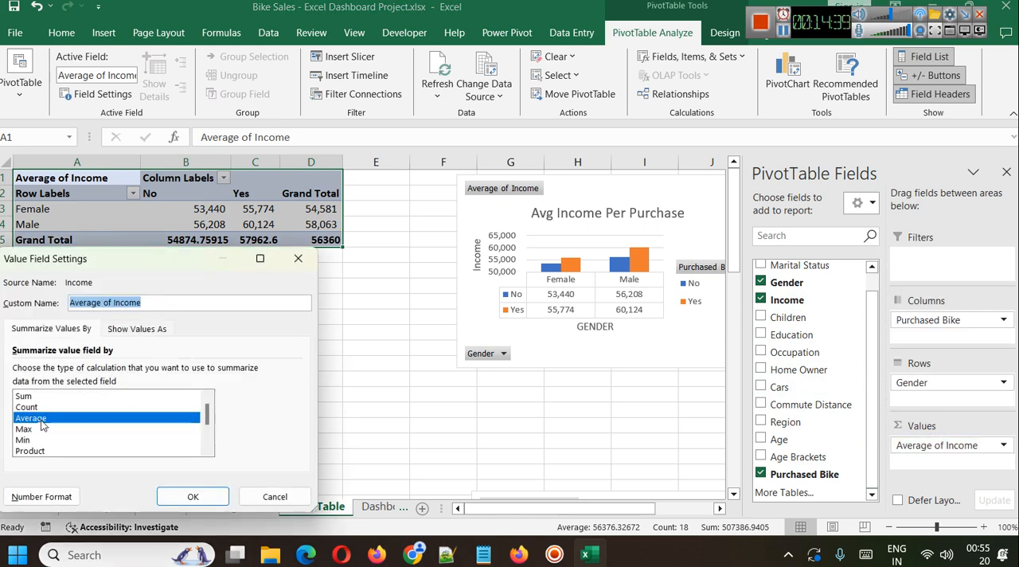
pyautogui.click(273, 496)
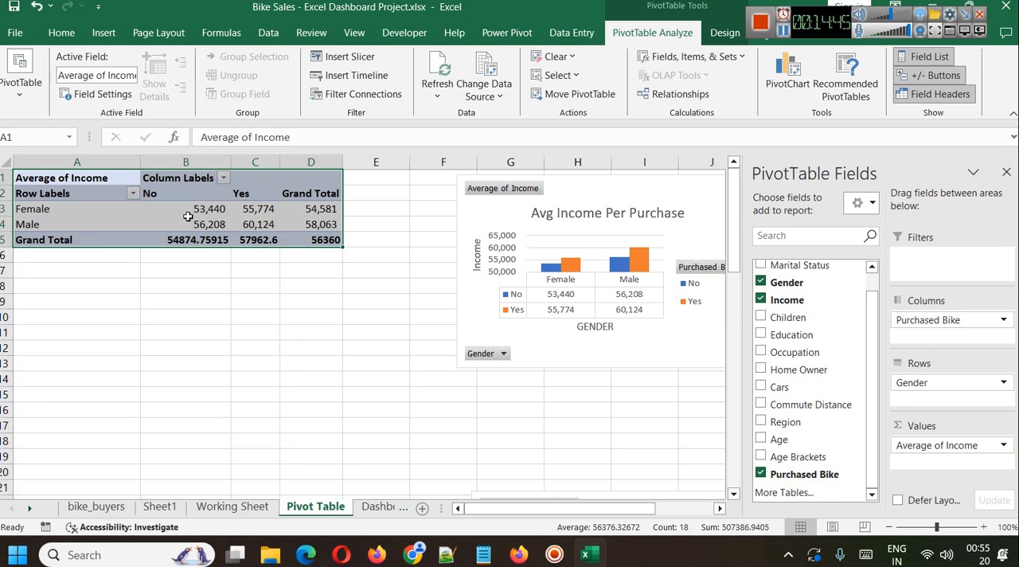
# Move the Avg Income Per Purchase chart next to its PivotTable and view its chart type options without changing them.
pyautogui.moveTo(188, 216)
pyautogui.moveTo(605, 204); pyautogui.dragTo(516, 201)
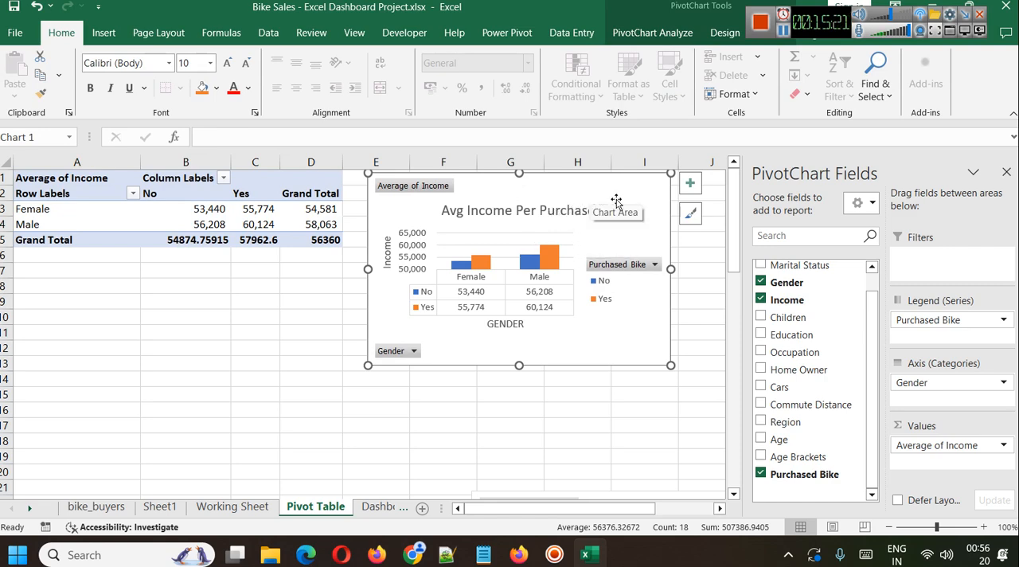
pyautogui.rightClick(584, 199)
pyautogui.click(651, 281)
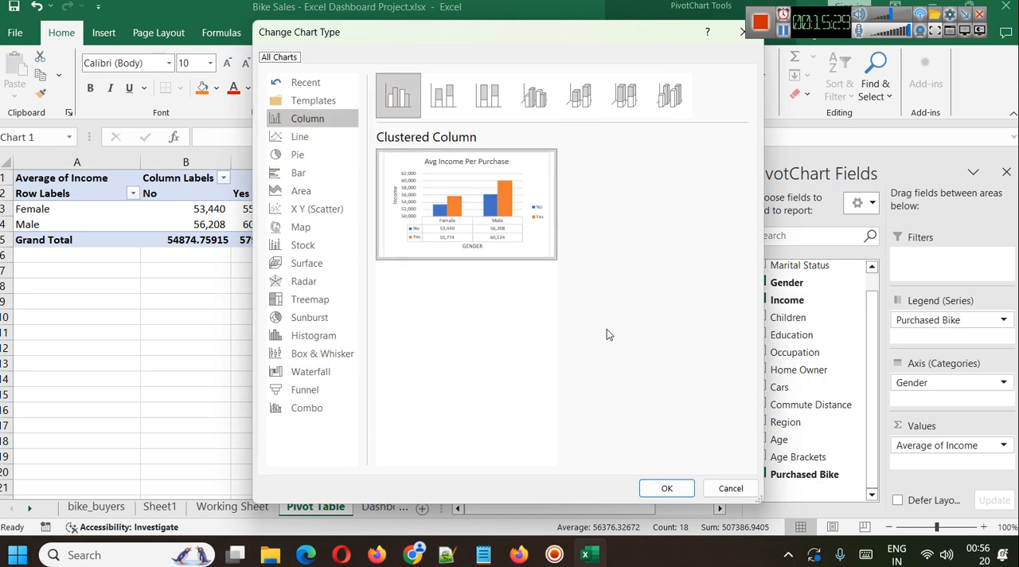
pyautogui.click(729, 488)
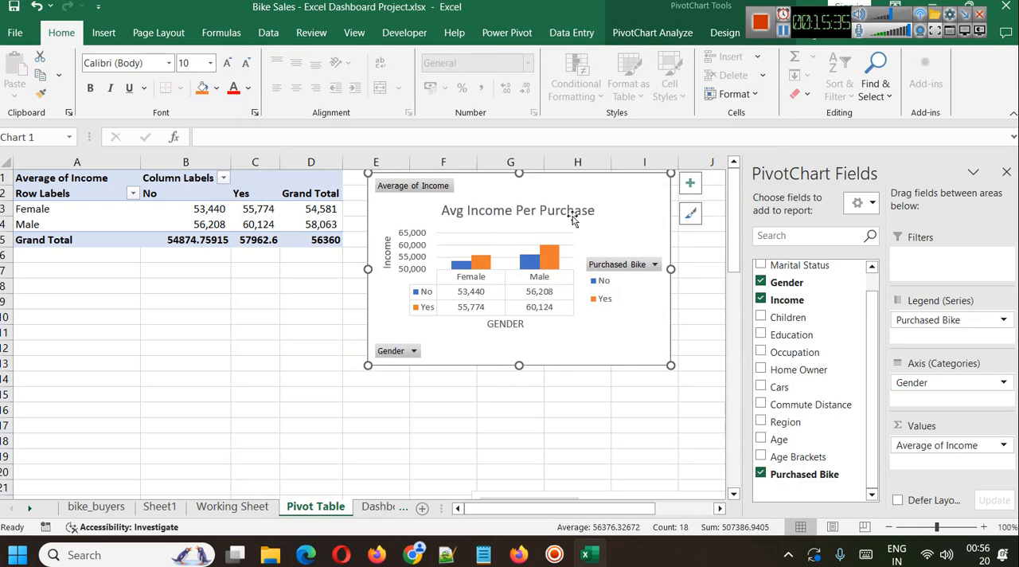
# Show the fields of the commute distance PivotTable and move the Customer Commute chart closer to it.
pyautogui.scroll(-5, 255, 278)
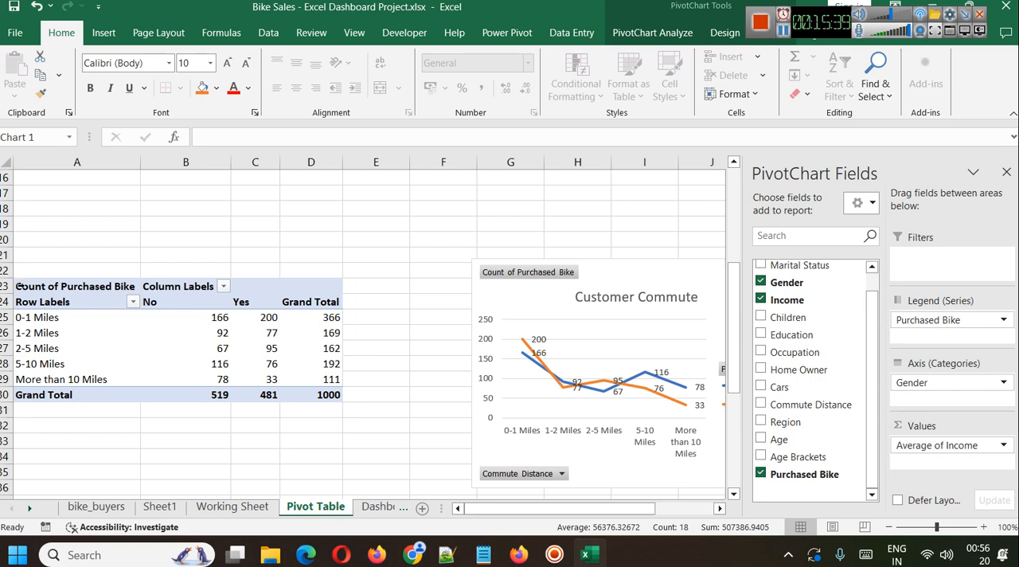
pyautogui.click(20, 285)
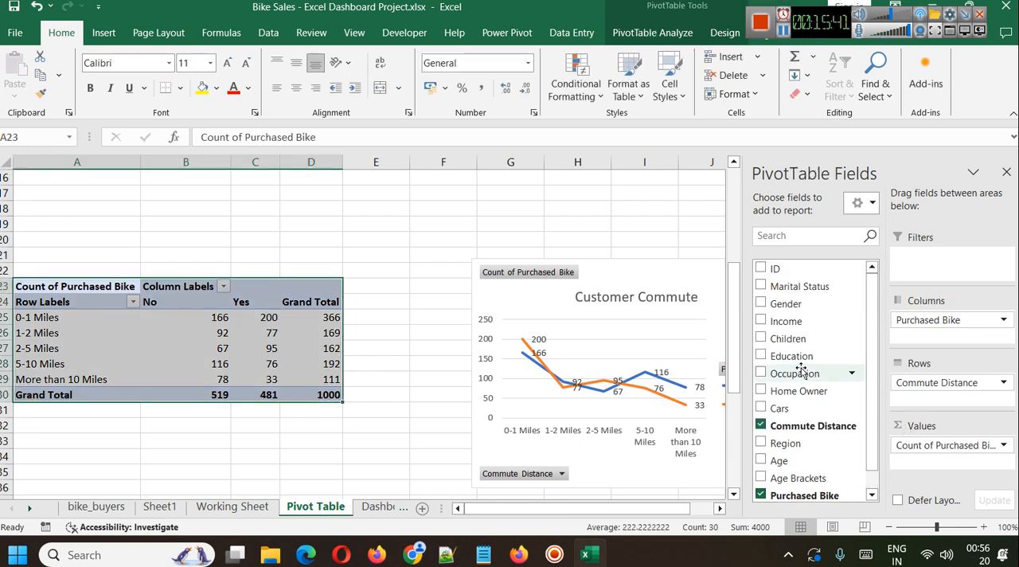
pyautogui.moveTo(632, 281); pyautogui.dragTo(575, 243)
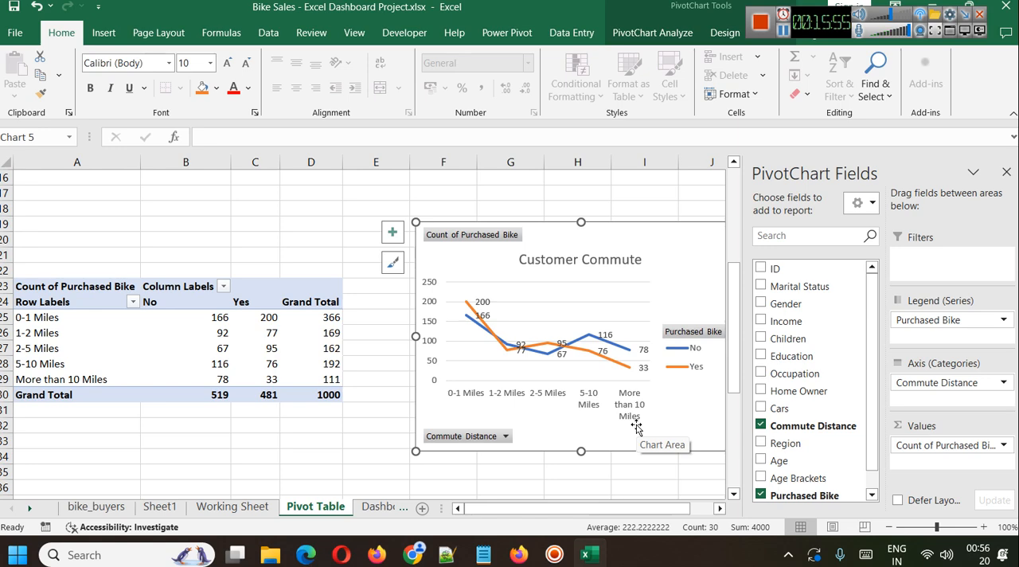
# Examine the Commute Distance column in the source table on the bike_buyers sheet.
pyautogui.click(90, 509)
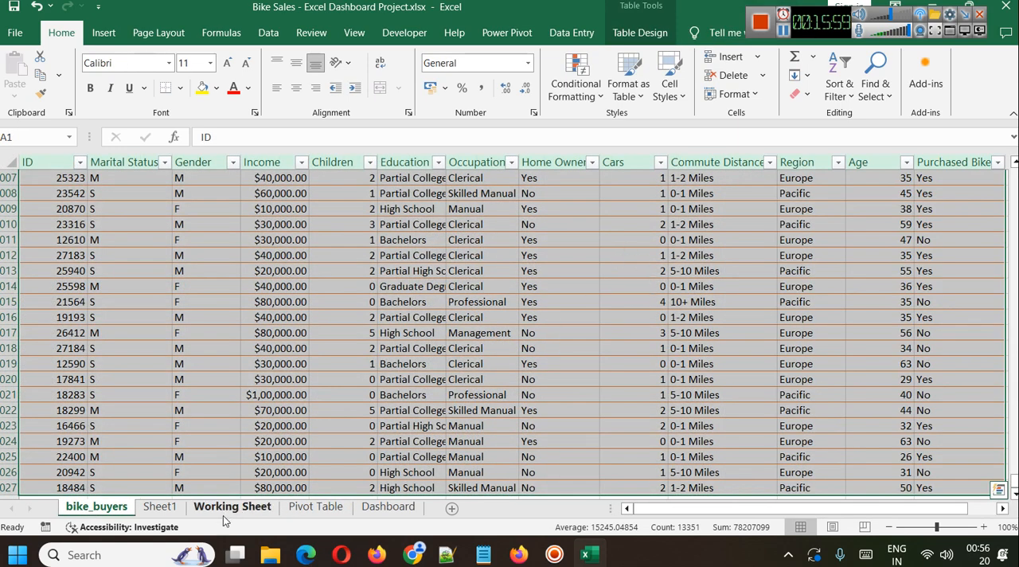
pyautogui.scroll(-20, 375, 364)
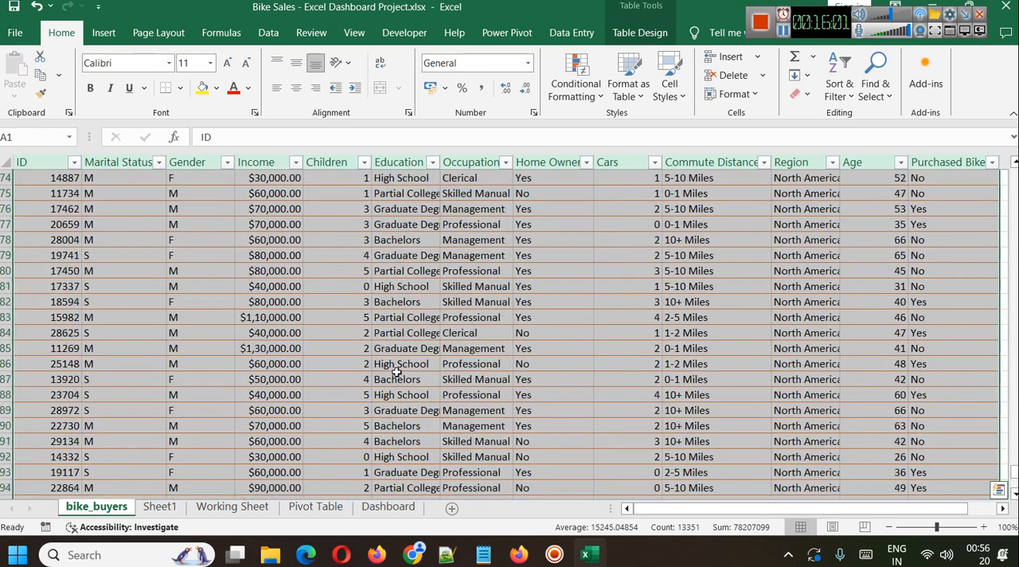
pyautogui.moveTo(1015, 468); pyautogui.dragTo(1015, 169)
pyautogui.click(688, 261)
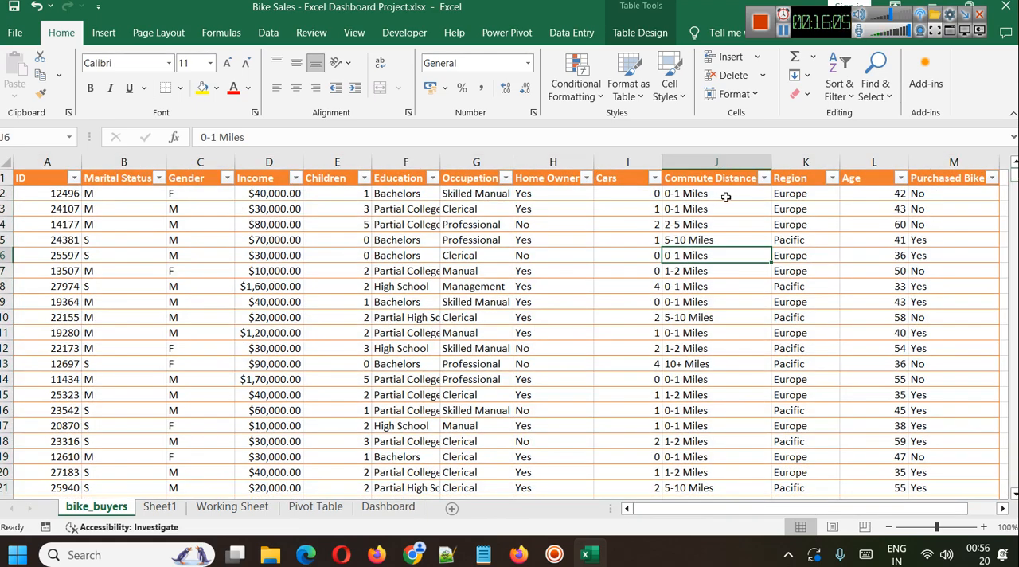
# Shift the Customer Commute chart nearer its PivotTable on the Pivot Table sheet and review the Purchased Bike value field settings.
pyautogui.click(324, 511)
pyautogui.moveTo(648, 239); pyautogui.dragTo(629, 229)
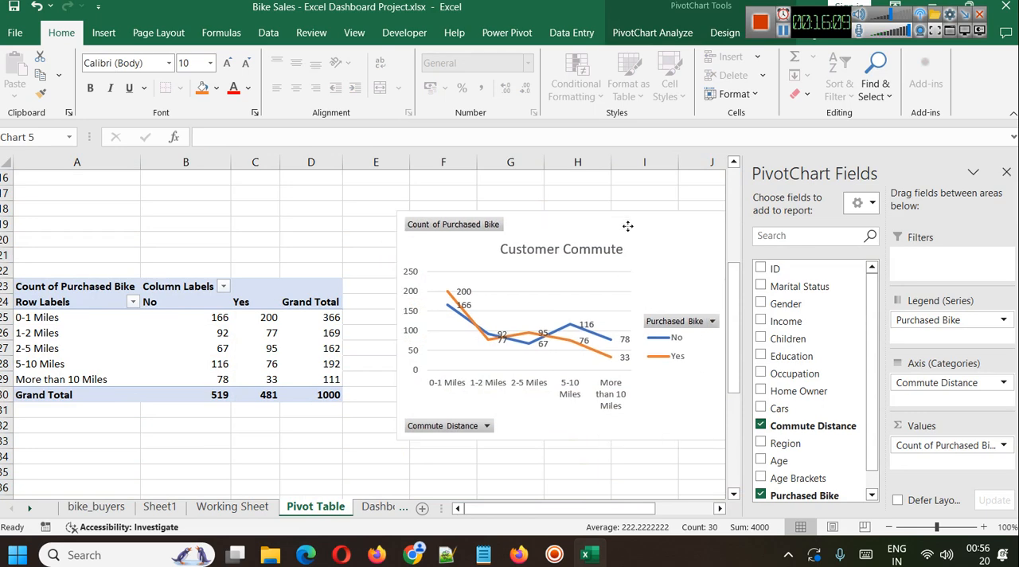
pyautogui.click(24, 289)
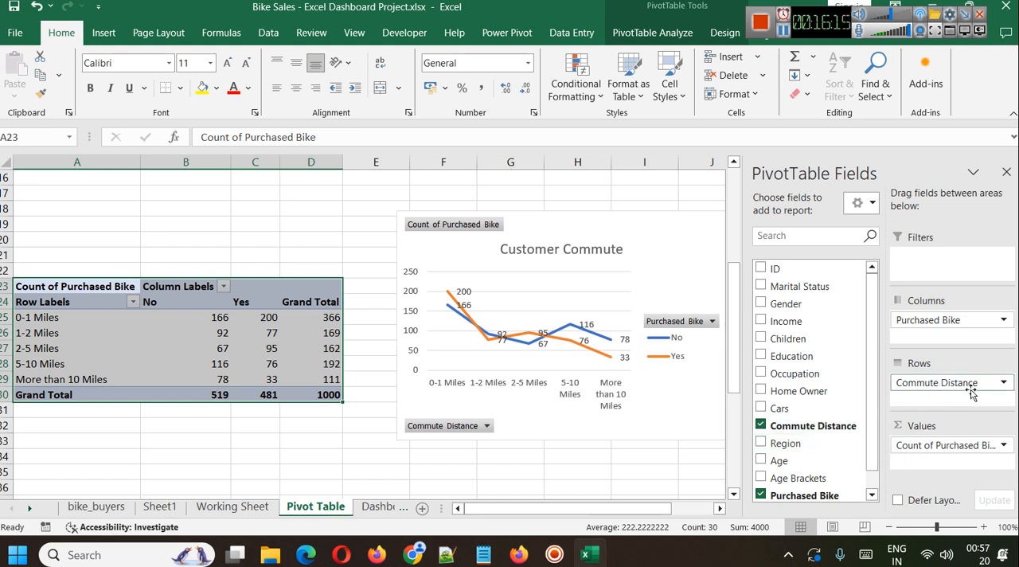
pyautogui.scroll(-1, 810, 483)
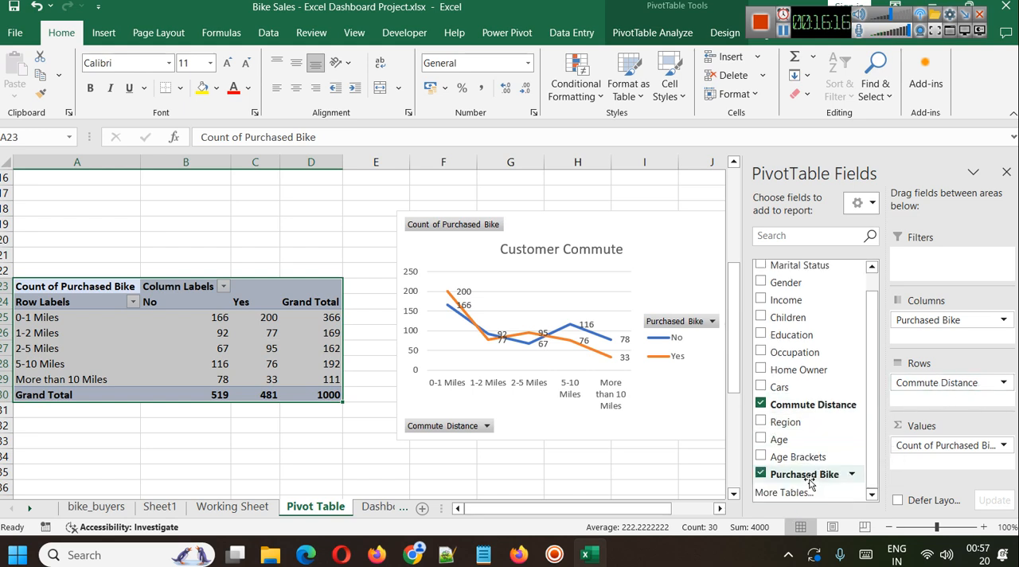
pyautogui.click(1003, 444)
pyautogui.click(952, 427)
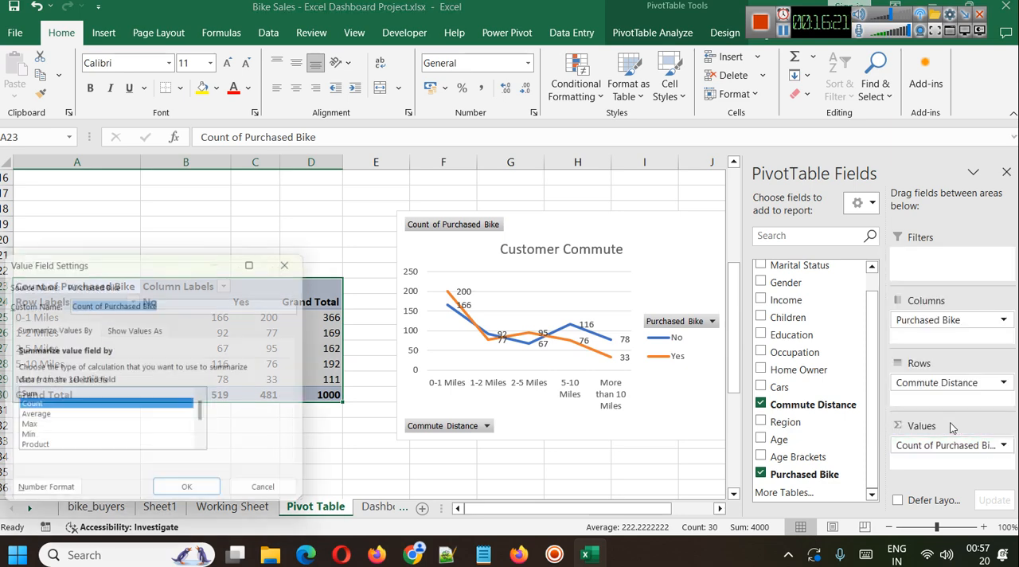
pyautogui.click(261, 493)
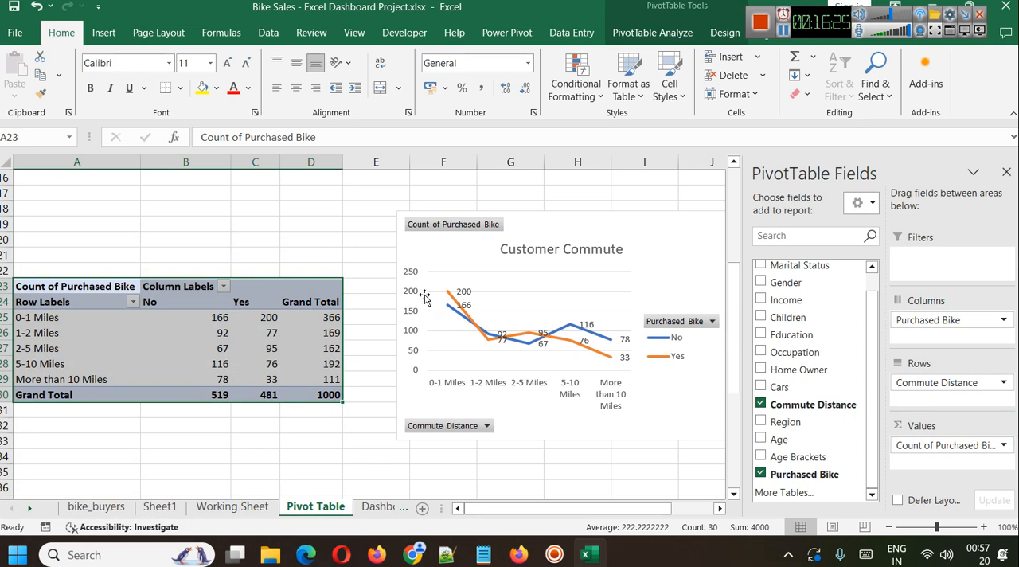
# Select the Customer Commute chart on the Dashboard sheet and close its PivotChart field list.
pyautogui.click(571, 232)
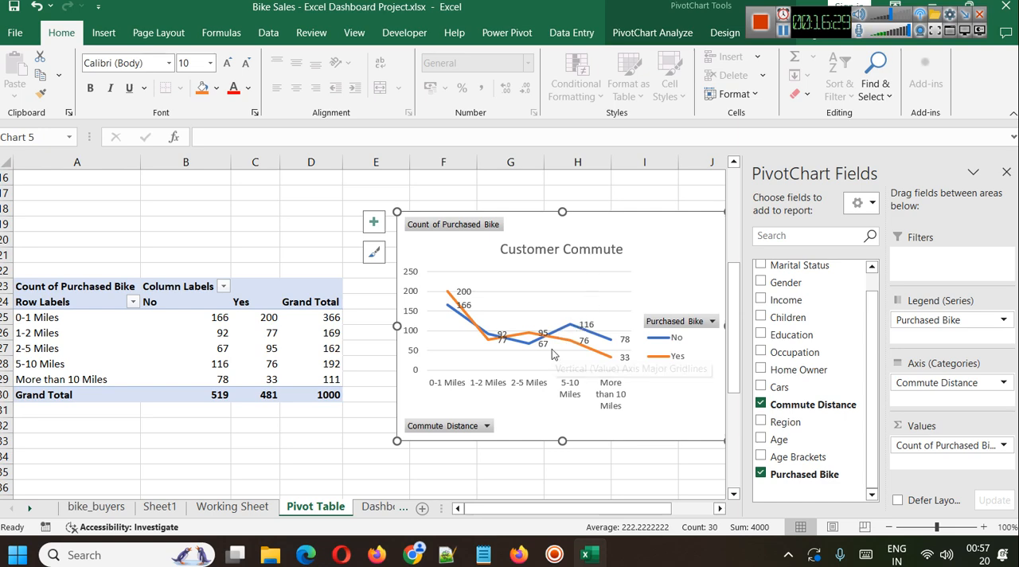
pyautogui.click(382, 506)
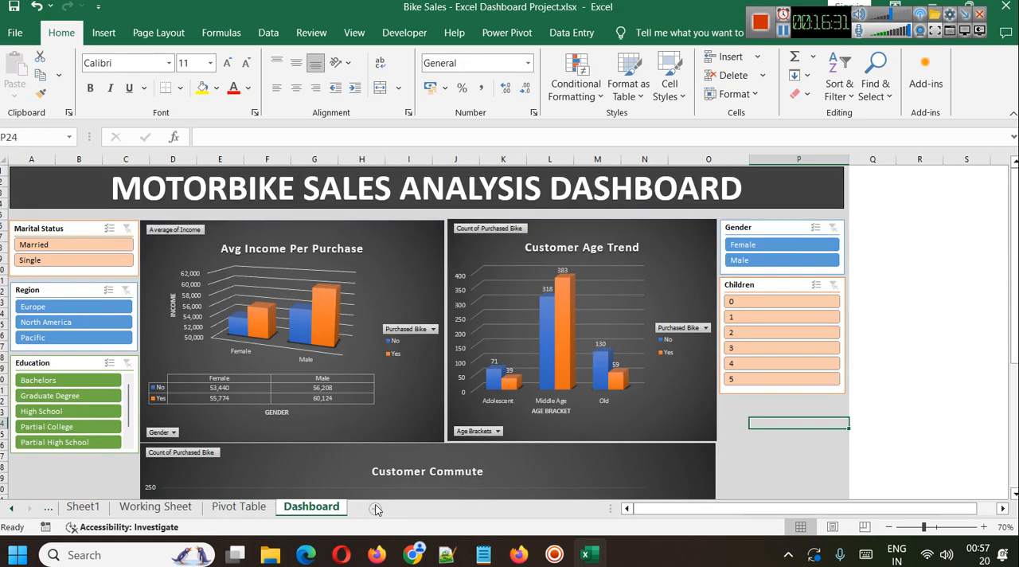
pyautogui.scroll(-3, 626, 376)
pyautogui.scroll(-2, 626, 376)
pyautogui.click(643, 317)
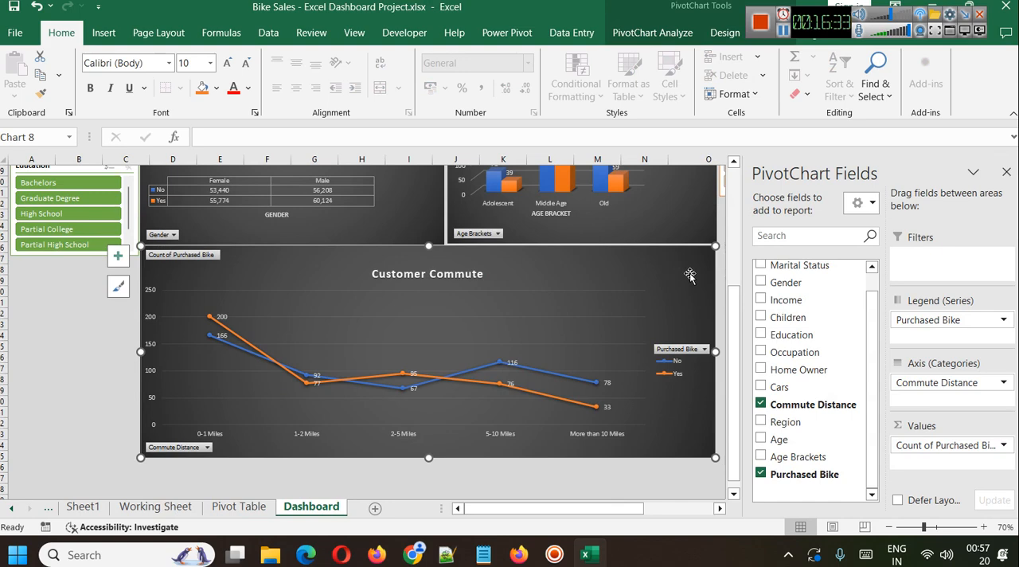
pyautogui.click(1006, 172)
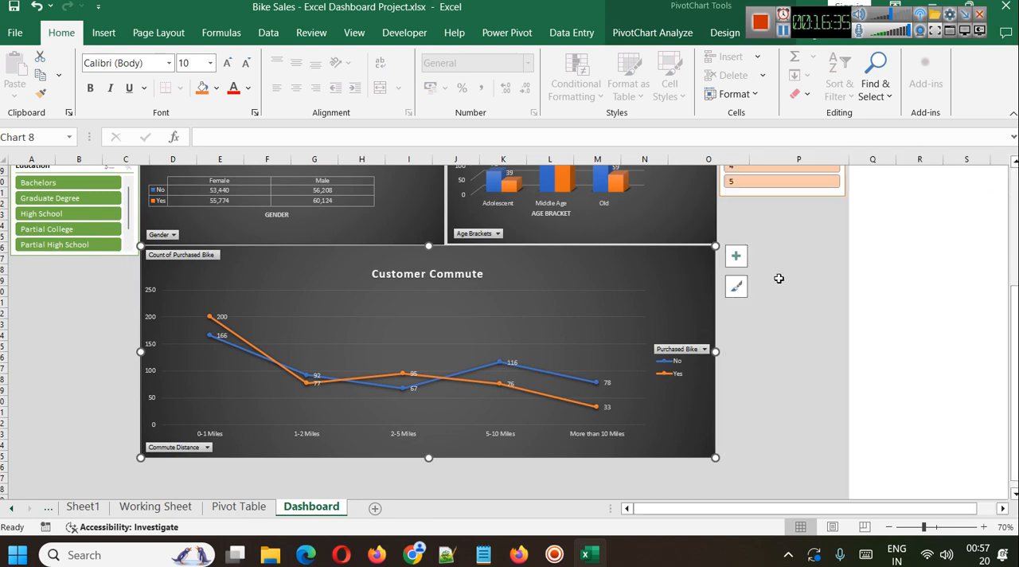
# Preview several chart styles on the dashboard's Customer Commute chart and apply the dark Style 6.
pyautogui.click(736, 287)
pyautogui.scroll(-3, 830, 352)
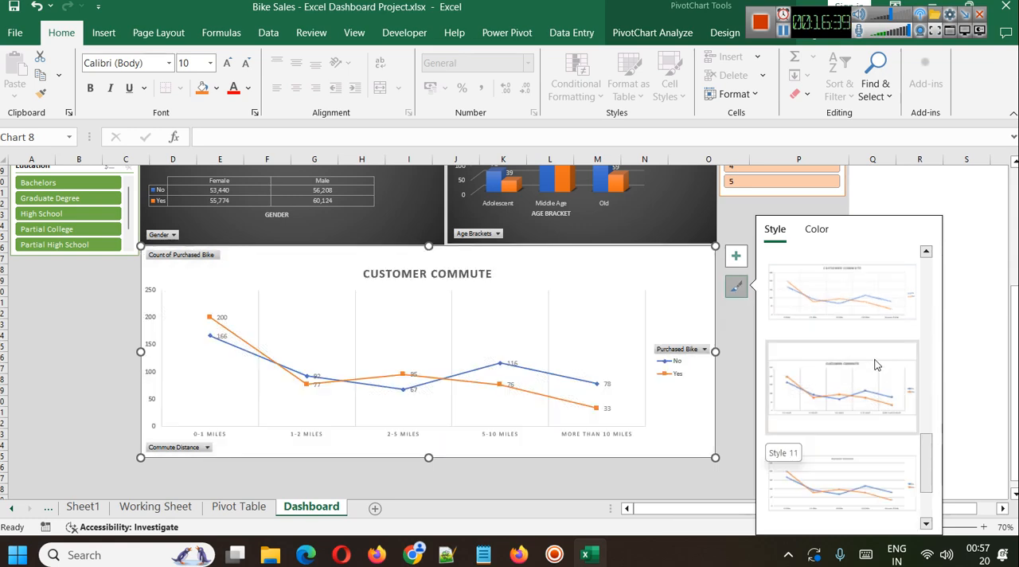
pyautogui.scroll(5, 876, 466)
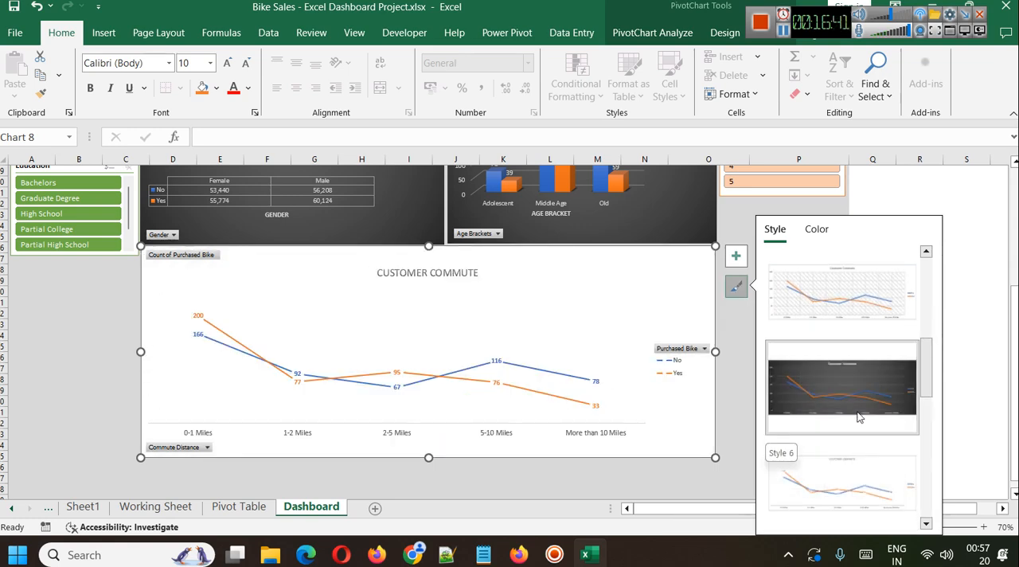
pyautogui.click(857, 388)
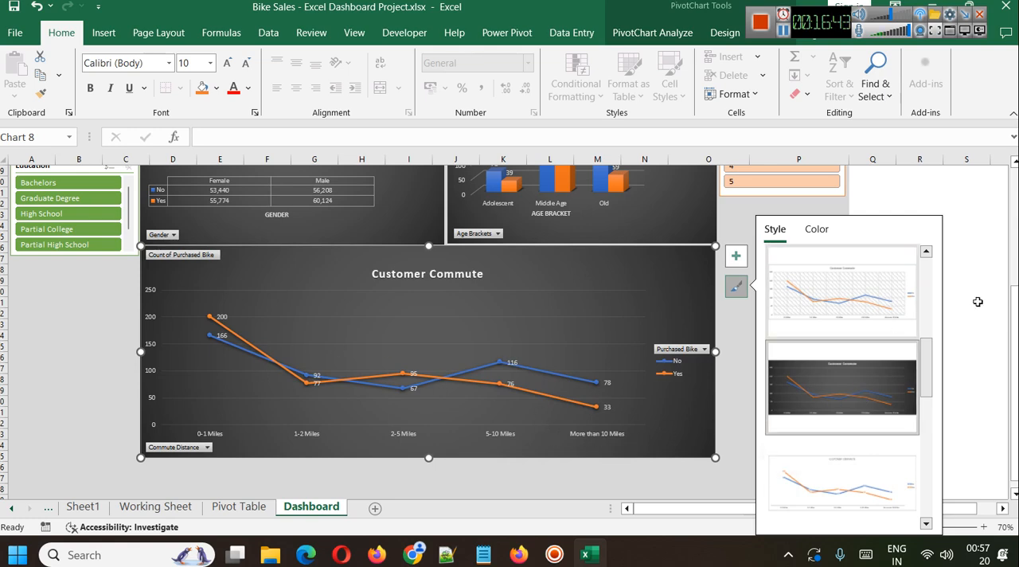
pyautogui.click(999, 213)
# Try a gold shadow on the Customer Commute chart area using the preset with 5 pt blur, 270° angle and 4 pt distance.
pyautogui.scroll(2, 682, 383)
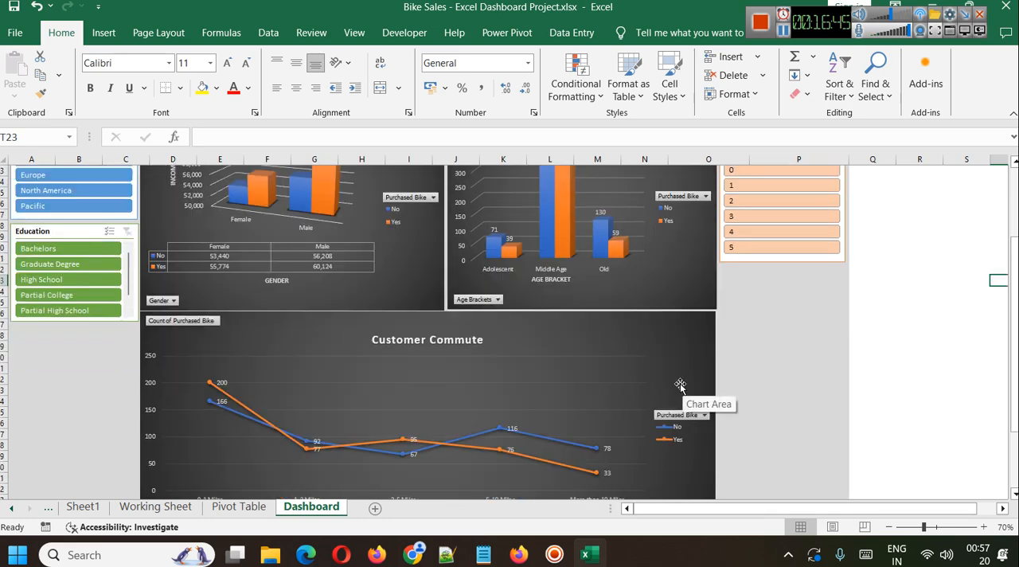
pyautogui.click(613, 325)
pyautogui.rightClick(613, 324)
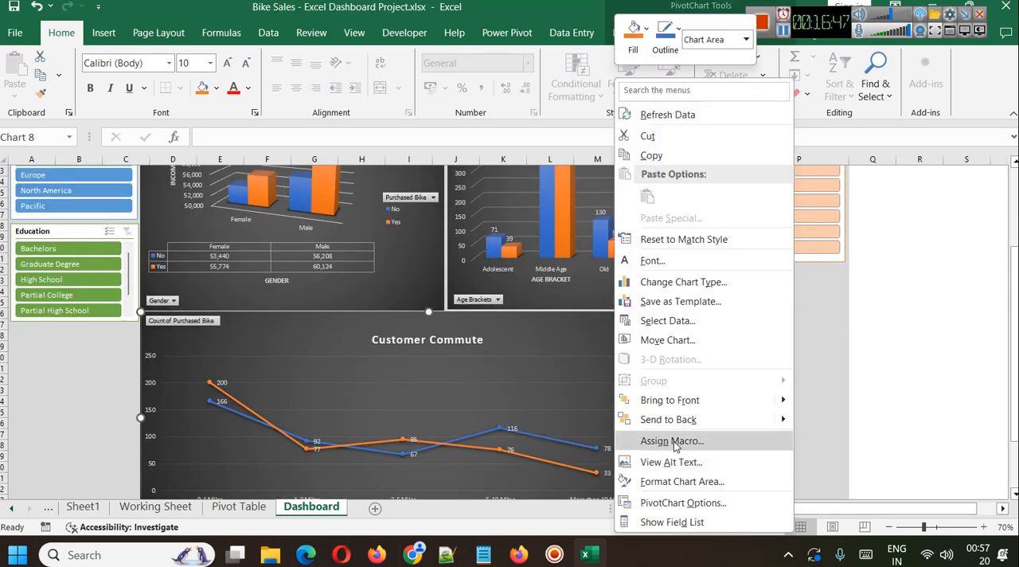
pyautogui.click(660, 481)
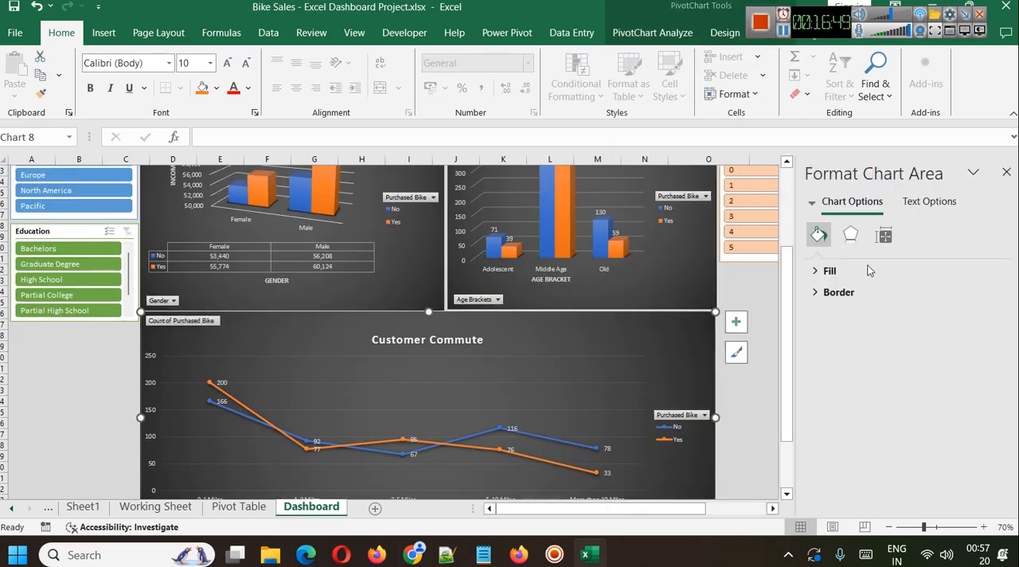
pyautogui.click(850, 234)
pyautogui.click(858, 271)
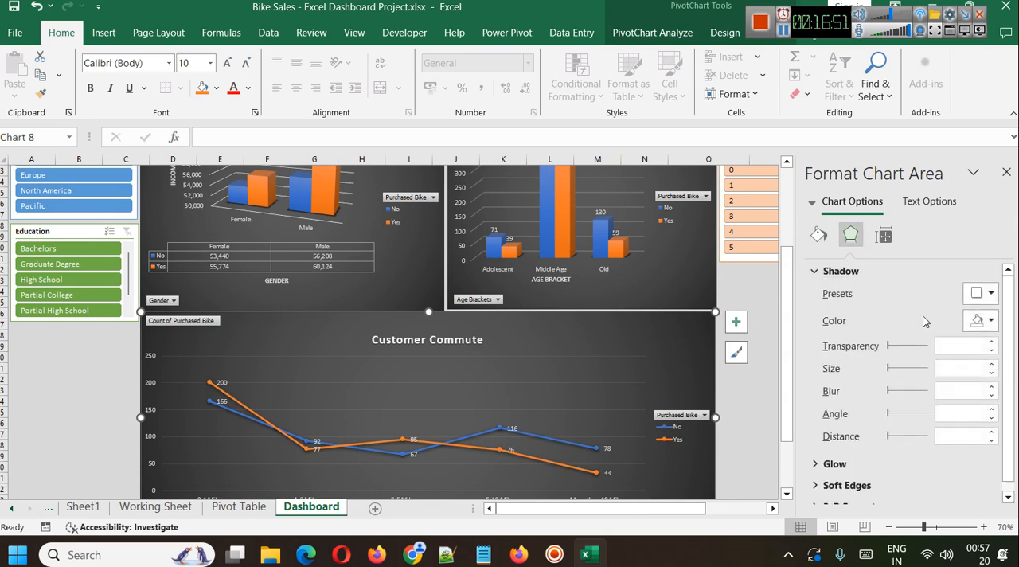
pyautogui.click(990, 293)
pyautogui.click(940, 253)
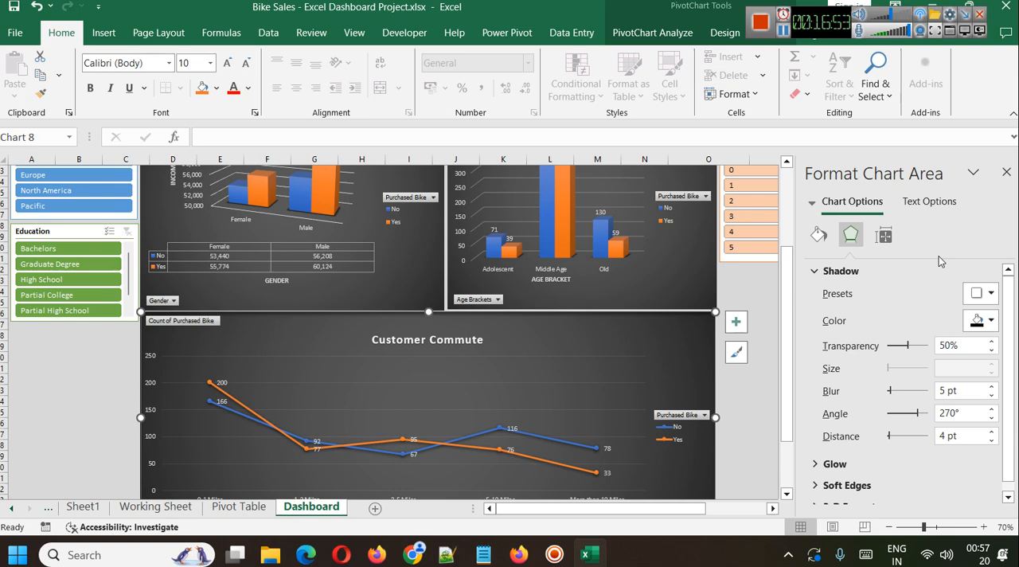
pyautogui.click(980, 321)
pyautogui.click(966, 197)
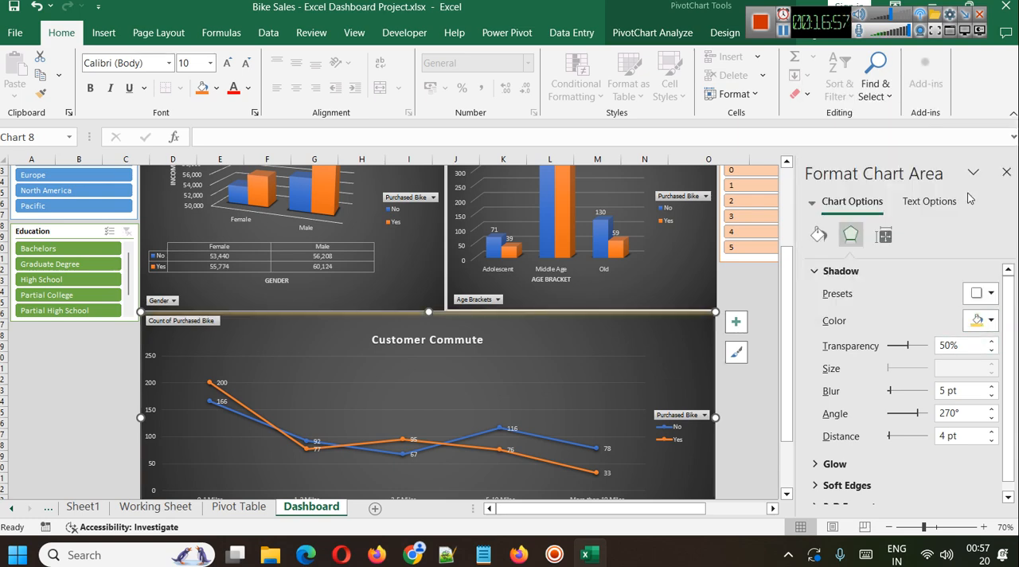
# Undo the shadow color and shadow preset on the Customer Commute chart and close the chart area formatting.
pyautogui.scroll(-1, 645, 374)
pyautogui.hotkey('ctrl', 'z')
pyautogui.hotkey('ctrl', 'z')
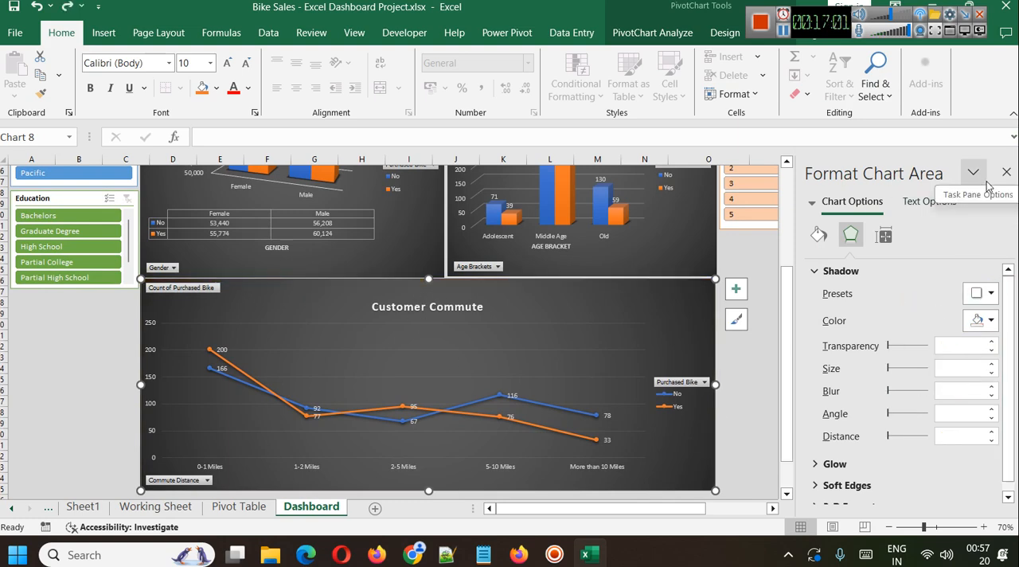
pyautogui.click(1006, 172)
# Look over the charts and slicers on the dashboard and return to the Customer Commute chart on the Pivot Table sheet.
pyautogui.scroll(3, 773, 342)
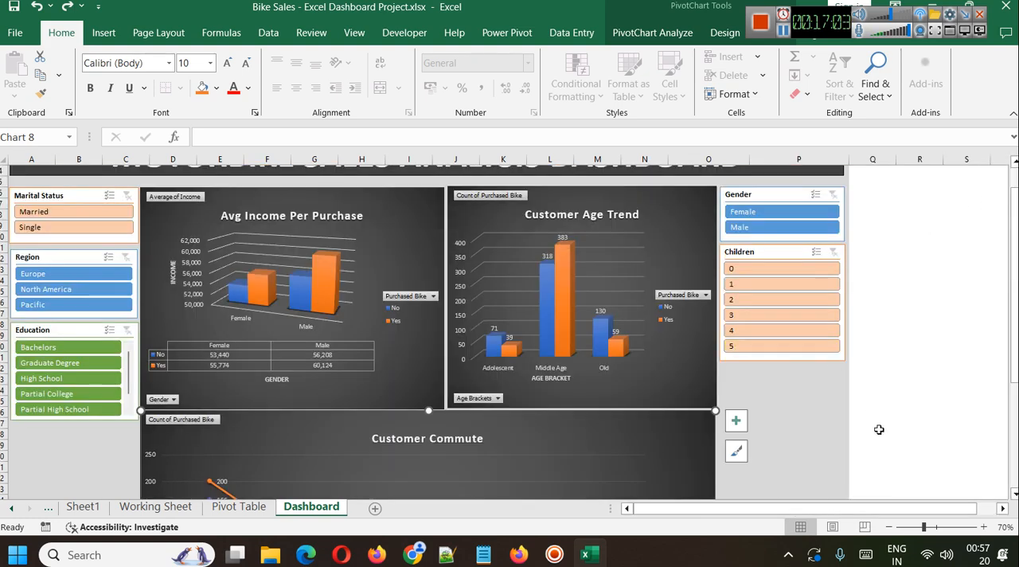
pyautogui.scroll(-1, 393, 405)
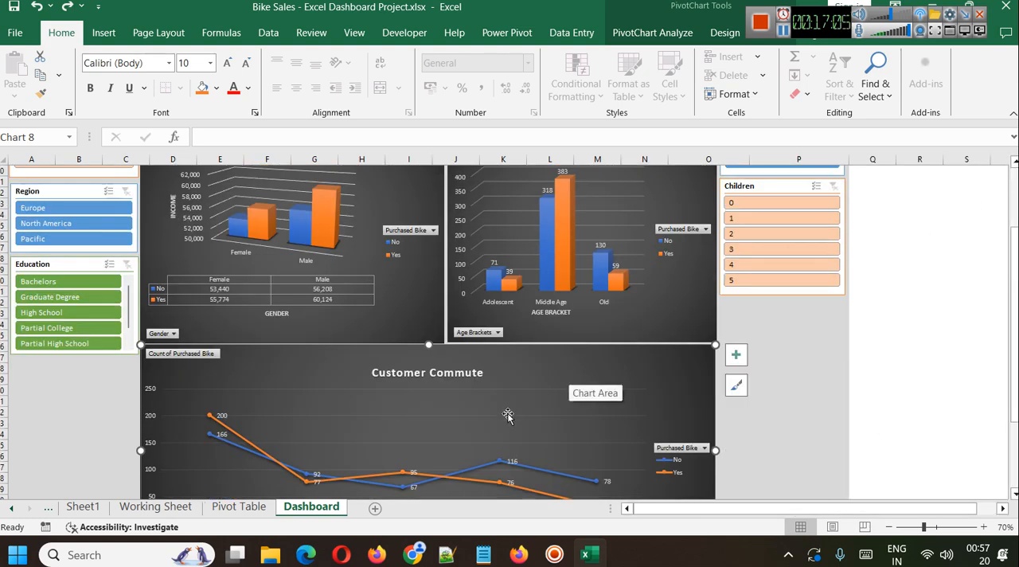
pyautogui.scroll(2, 507, 414)
pyautogui.scroll(-2, 373, 414)
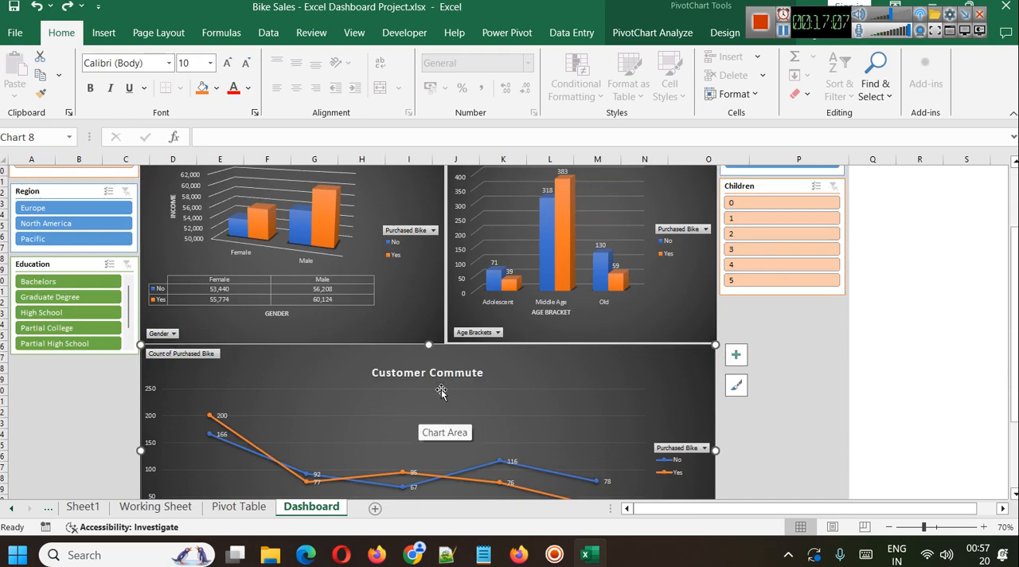
pyautogui.click(239, 506)
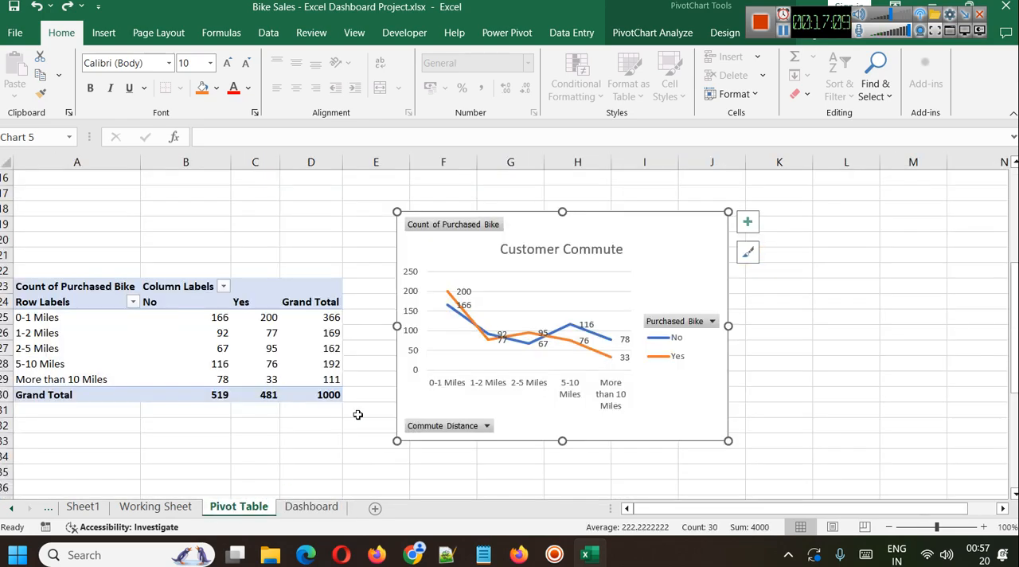
# Change the Customer Age Trend chart to a 3-D Clustered Column and apply the dark chart style.
pyautogui.scroll(-9, 377, 293)
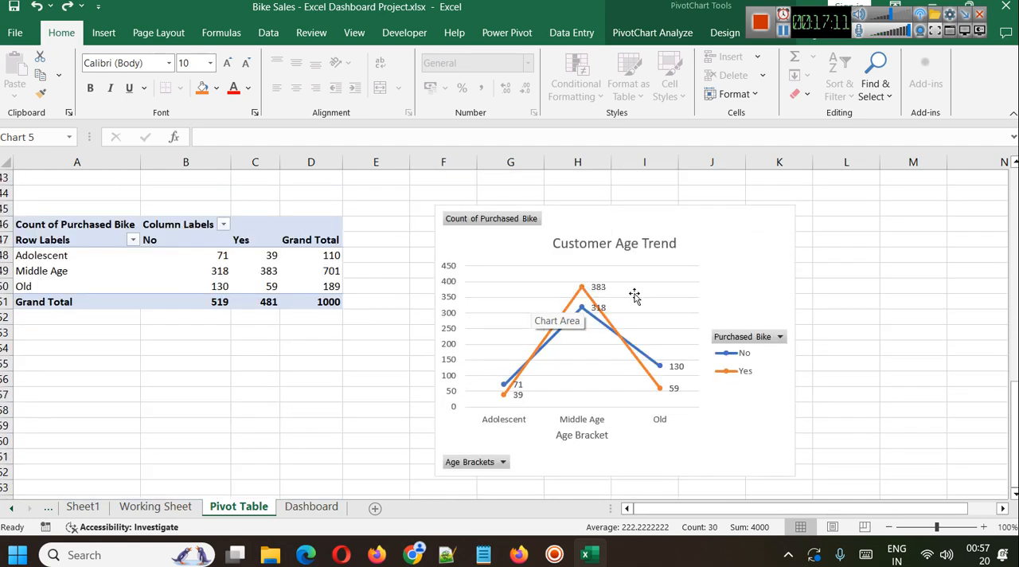
pyautogui.click(610, 225)
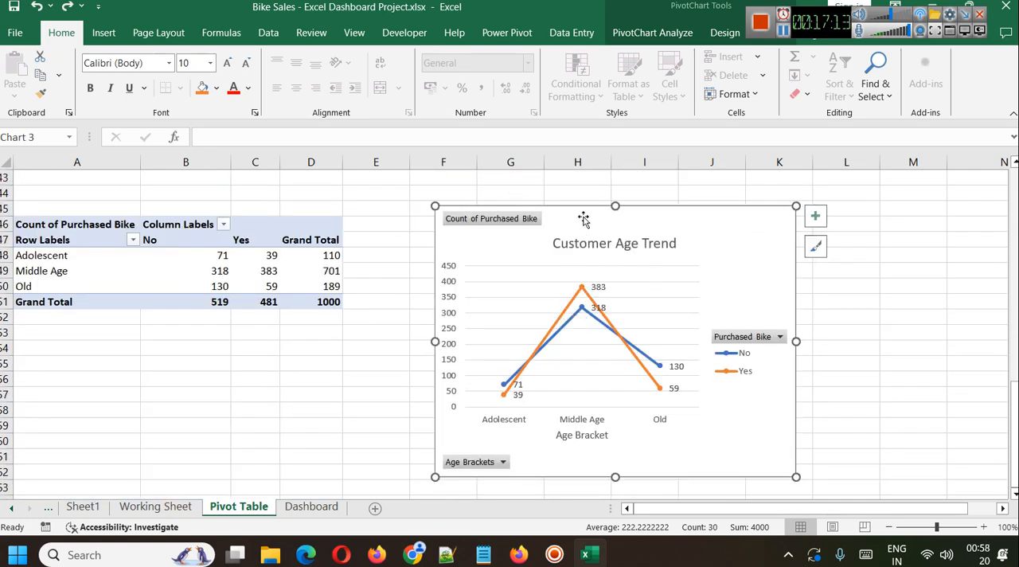
pyautogui.rightClick(583, 221)
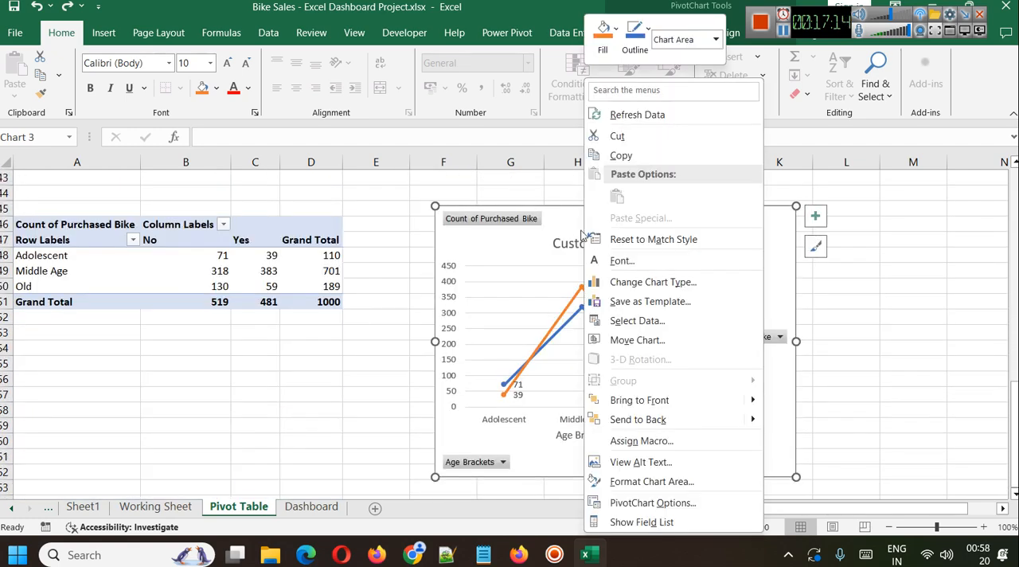
pyautogui.click(631, 293)
pyautogui.click(305, 122)
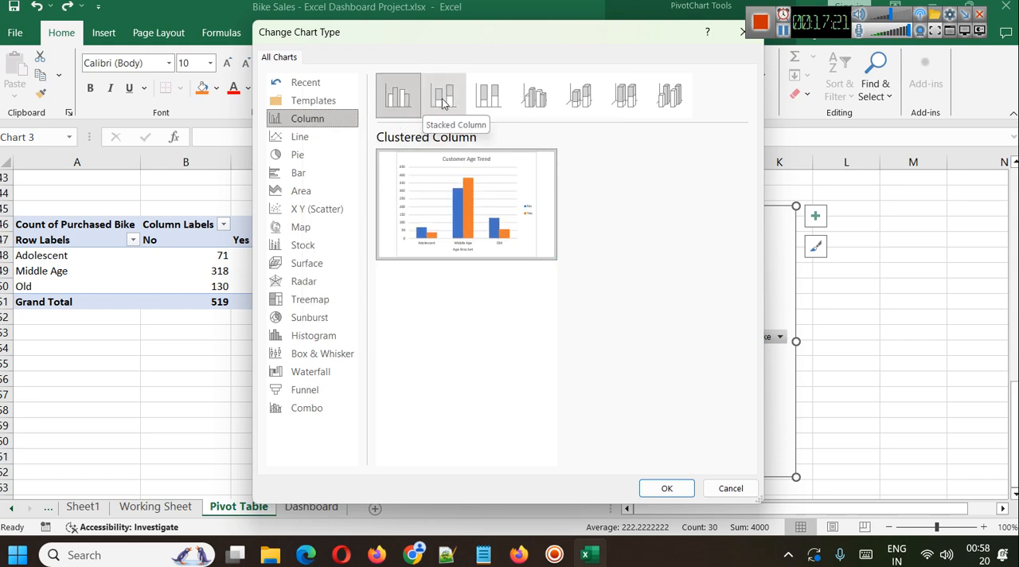
pyautogui.click(525, 96)
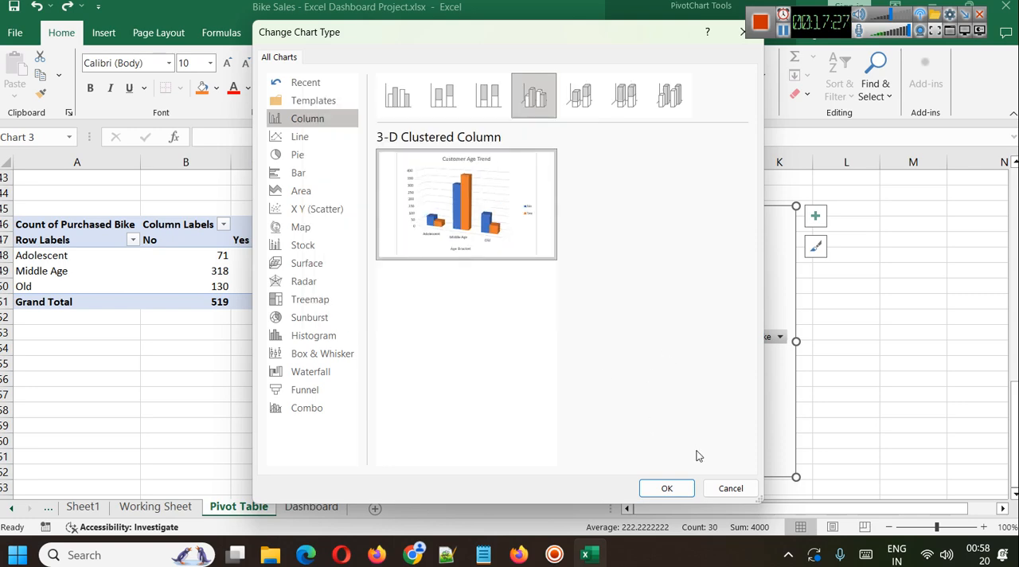
pyautogui.click(667, 487)
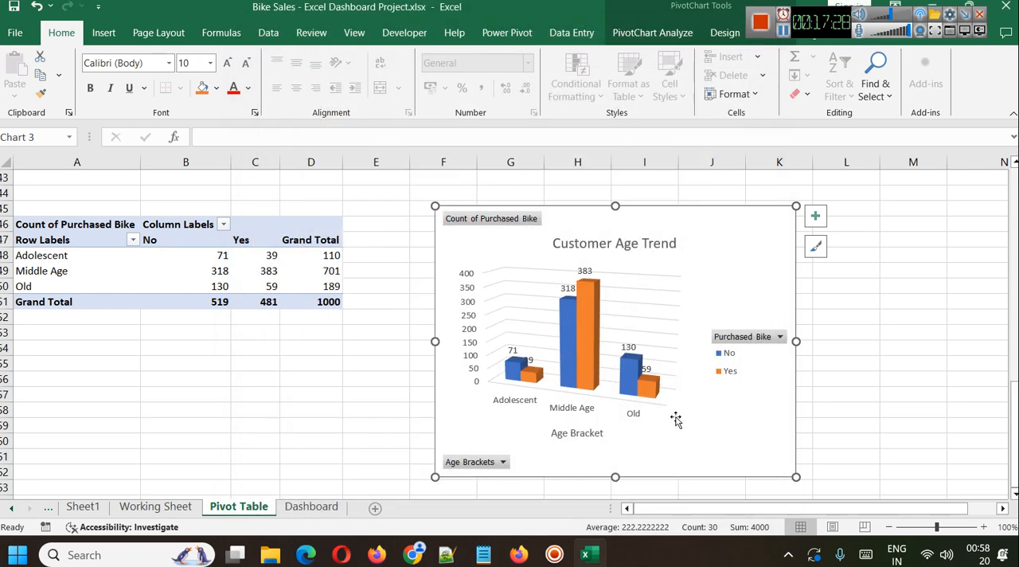
pyautogui.click(813, 260)
pyautogui.click(940, 476)
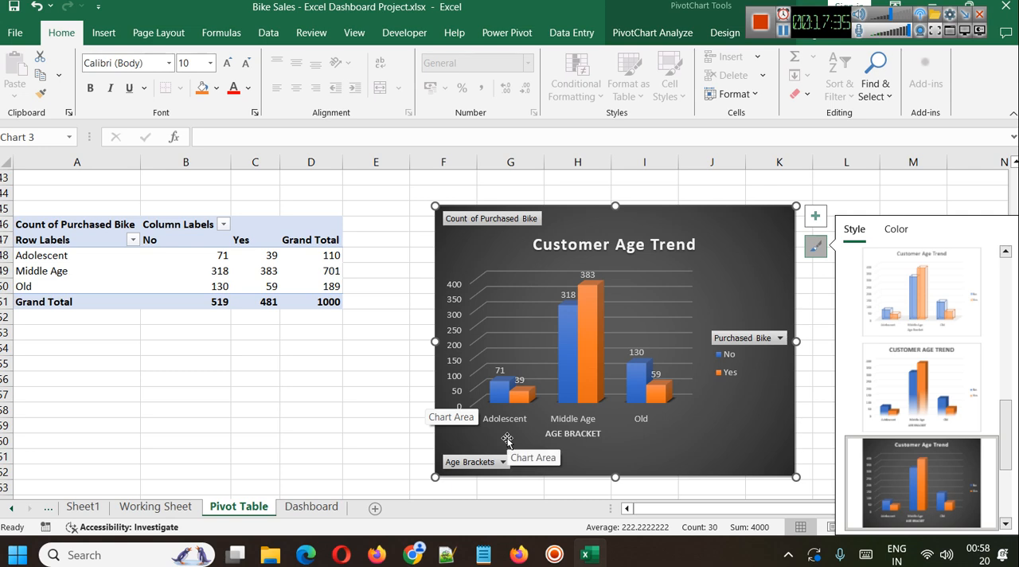
# Display the field list of the PivotTable behind the Customer Age Trend chart and review its checked fields.
pyautogui.click(35, 222)
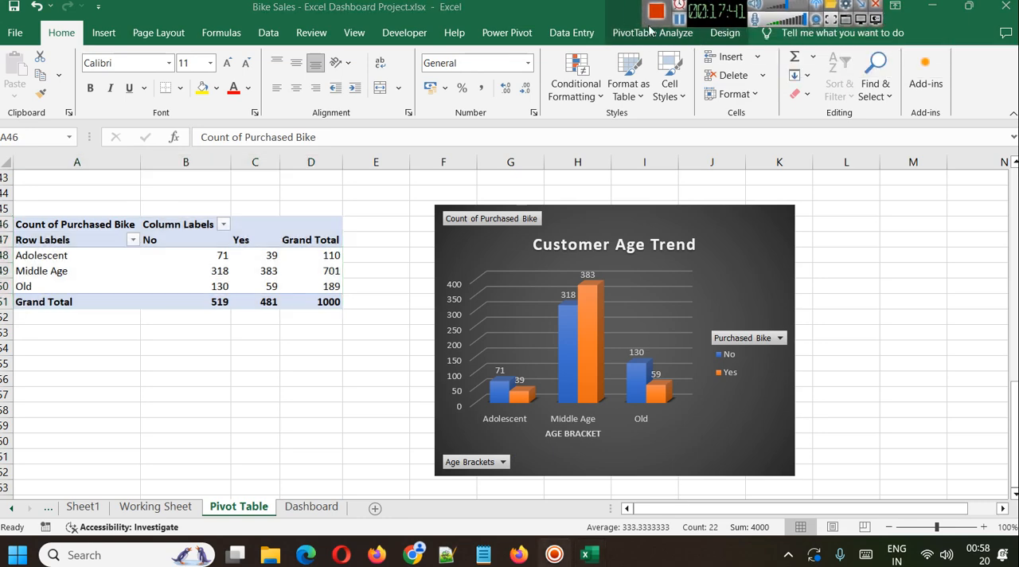
pyautogui.click(623, 36)
pyautogui.click(927, 61)
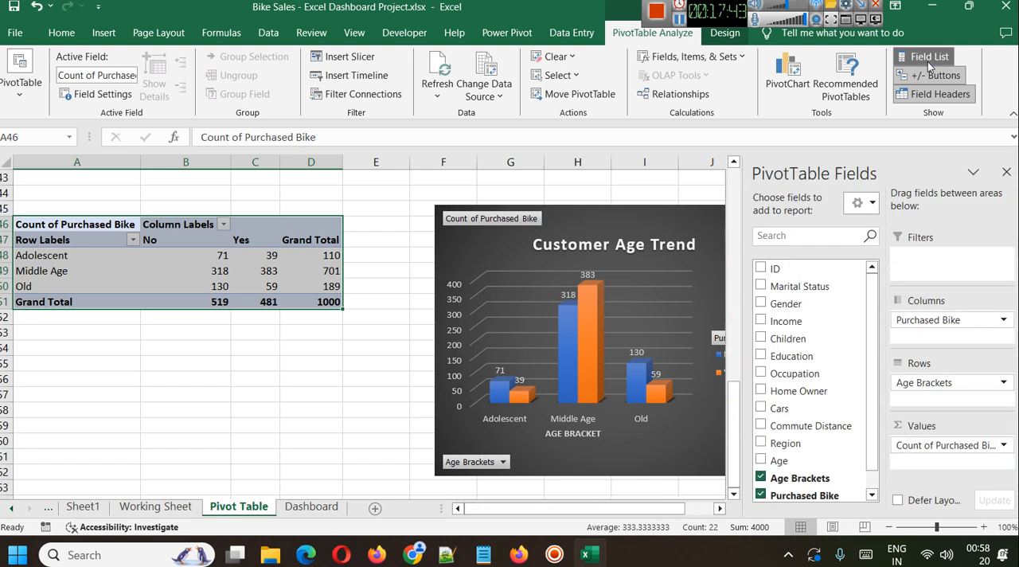
pyautogui.scroll(-1, 803, 445)
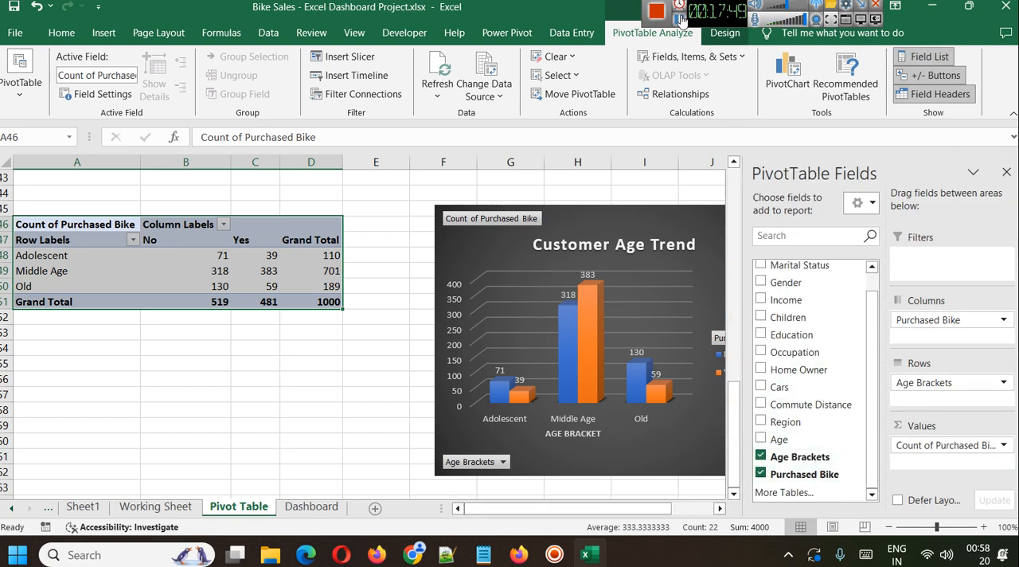
# Copy the nested IF formula of the Age Brackets column from cell M2 on the Working Sheet.
pyautogui.hotkey('ctrl', 'pageup')
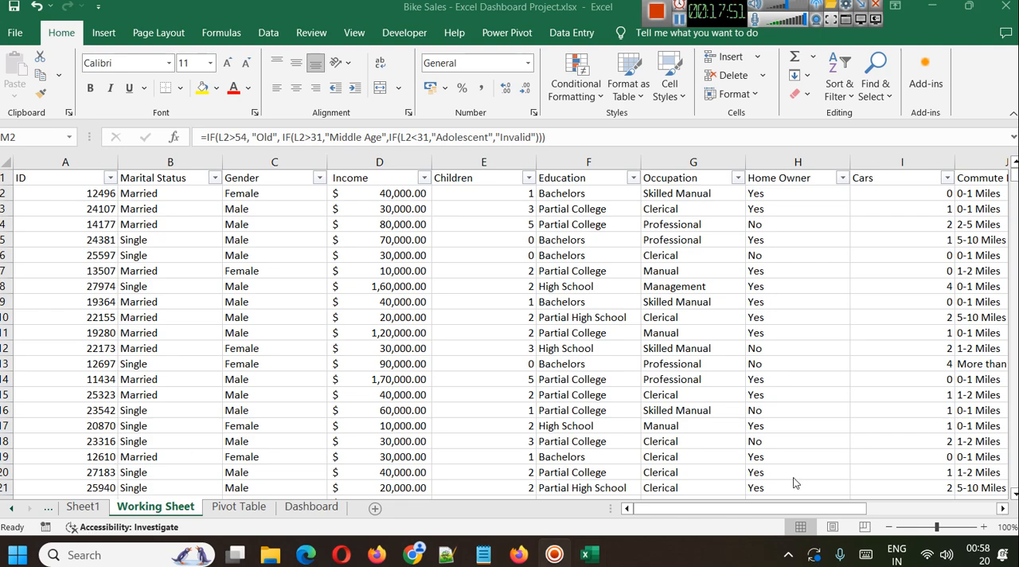
pyautogui.moveTo(853, 505); pyautogui.dragTo(880, 505)
pyautogui.click(885, 155)
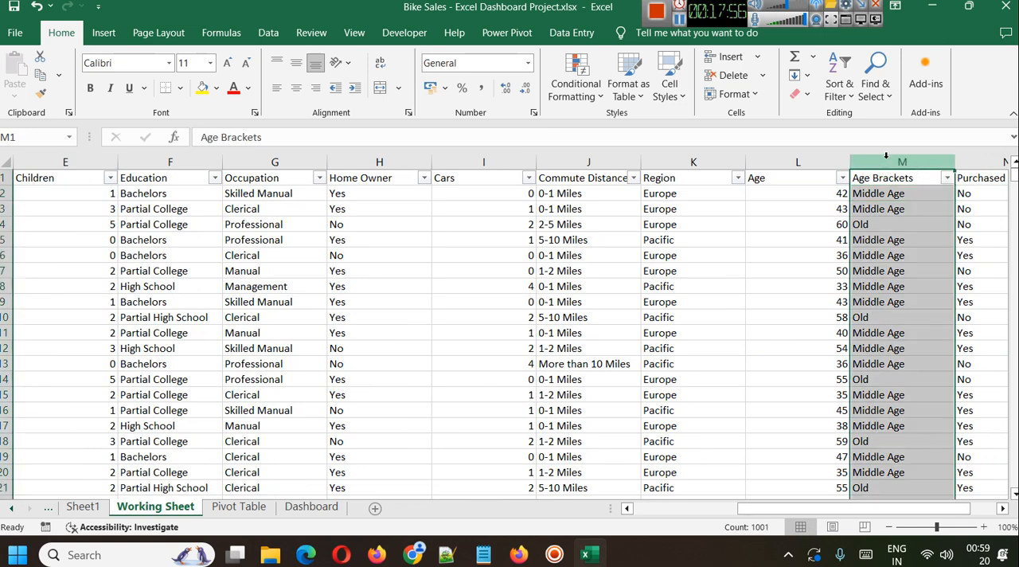
pyautogui.click(915, 195)
pyautogui.click(227, 137)
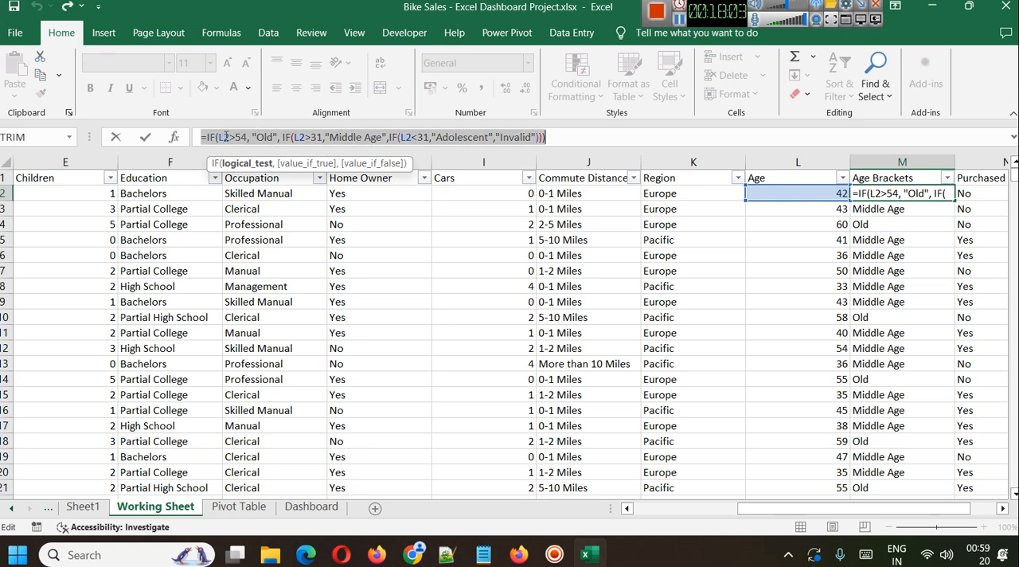
pyautogui.hotkey('ctrl', 'c')
# Switch to the formula's copy in Notepad and put its last two closing parentheses on separate lines.
pyautogui.click(682, 22)
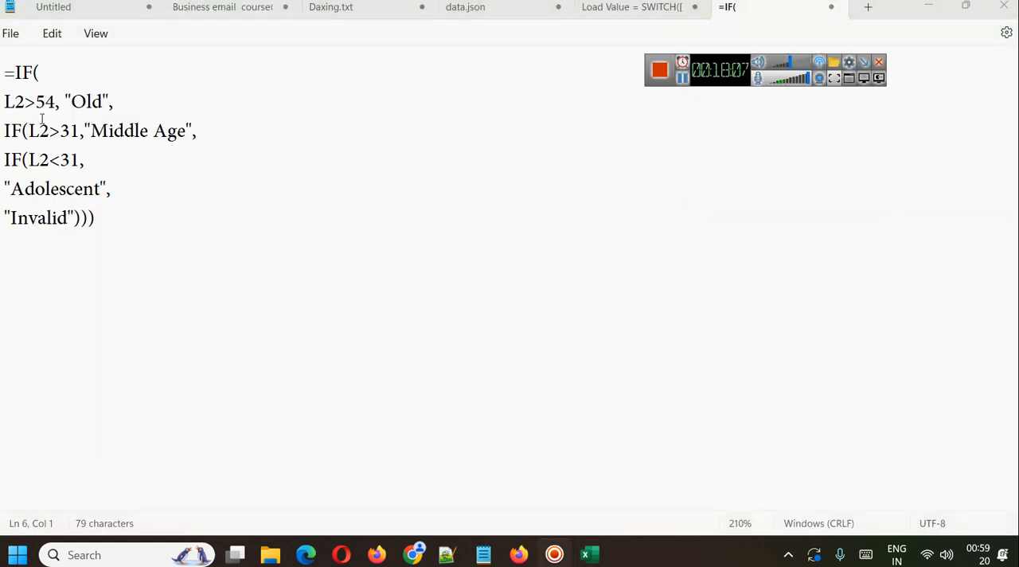
pyautogui.moveTo(56, 105); pyautogui.dragTo(3, 104)
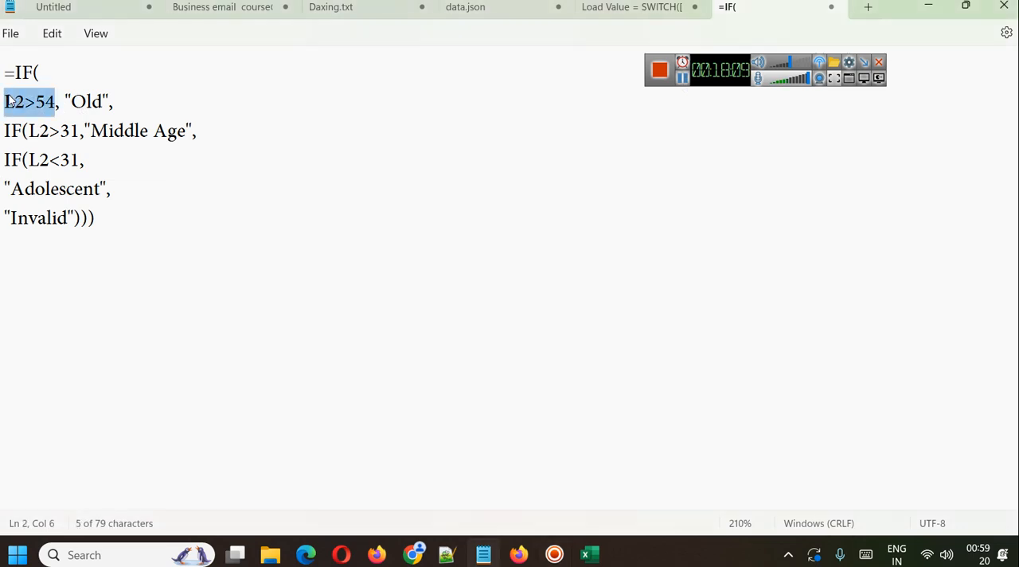
pyautogui.moveTo(106, 97); pyautogui.dragTo(63, 102)
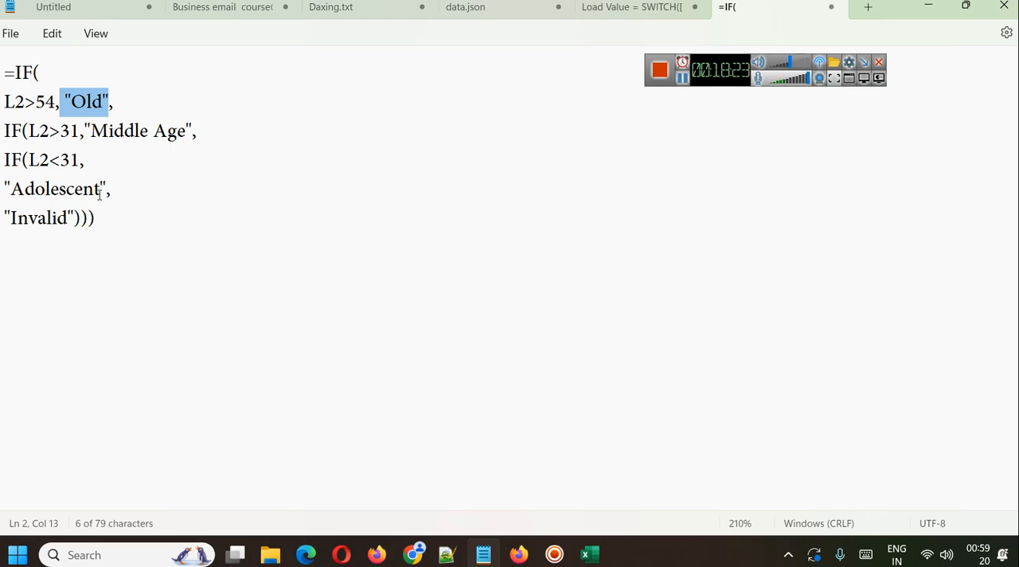
pyautogui.doubleClick(40, 218)
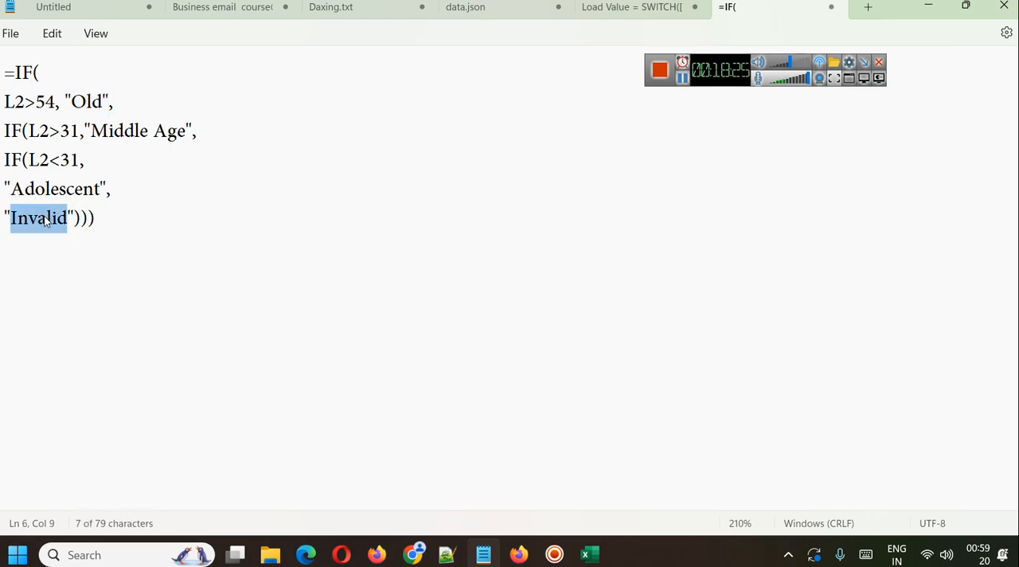
pyautogui.click(80, 218)
pyautogui.press('Return')
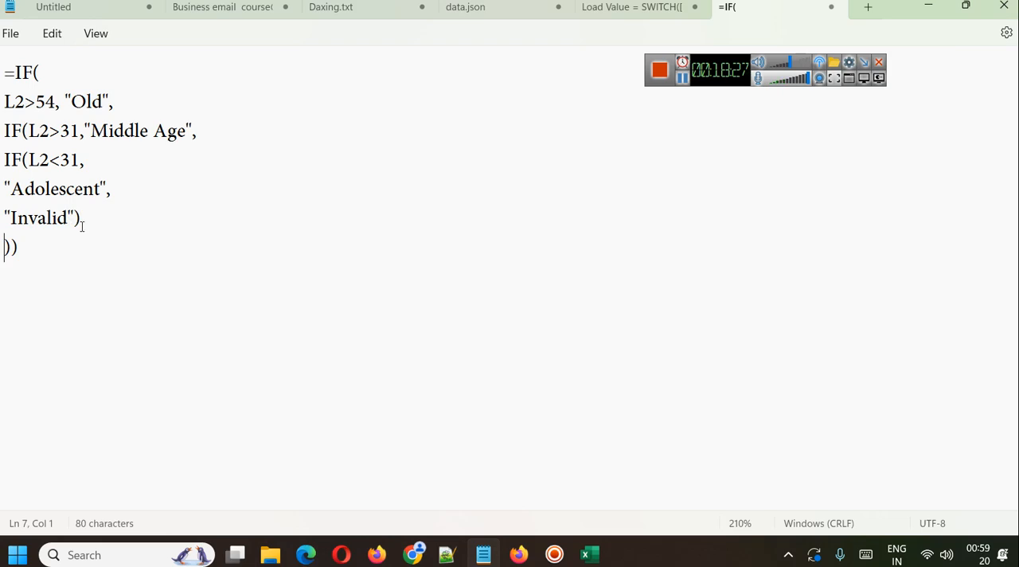
pyautogui.click(11, 247)
pyautogui.press('Return')
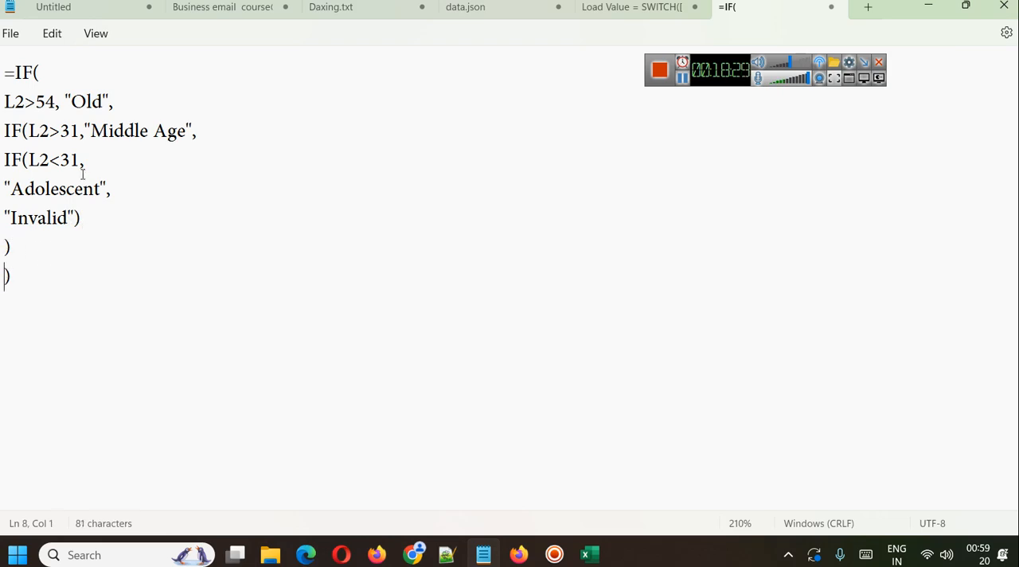
# Examine the formula's nested IF conditions and the matching parentheses of each IF, and return to Excel.
pyautogui.tripleClick(95, 102)
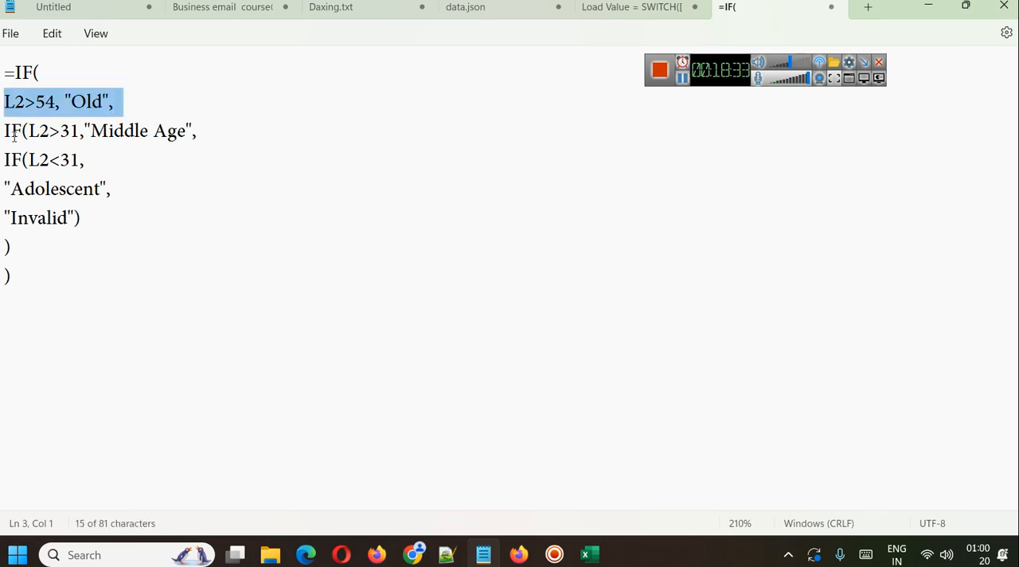
pyautogui.moveTo(5, 130); pyautogui.dragTo(54, 132)
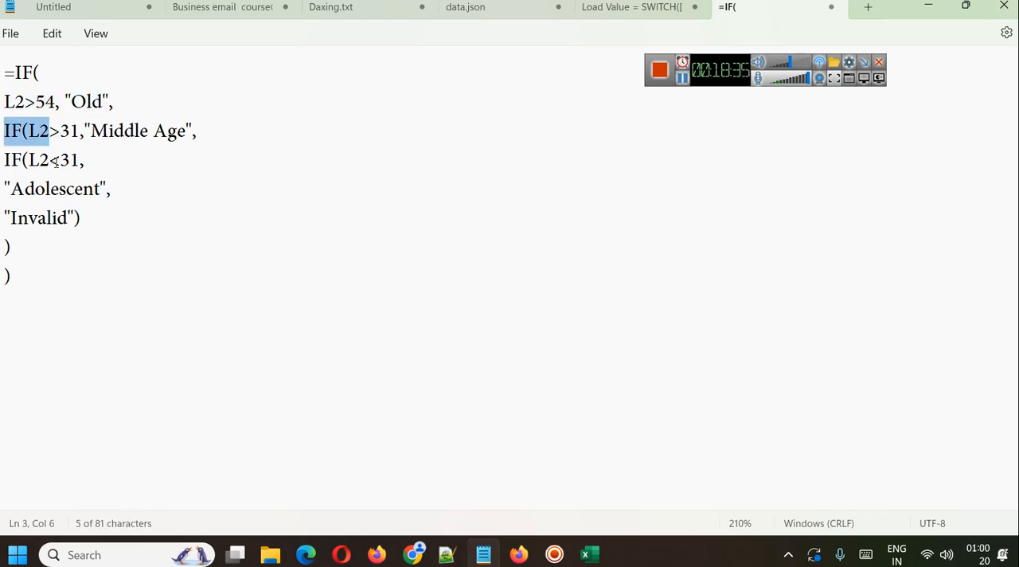
pyautogui.click(193, 134)
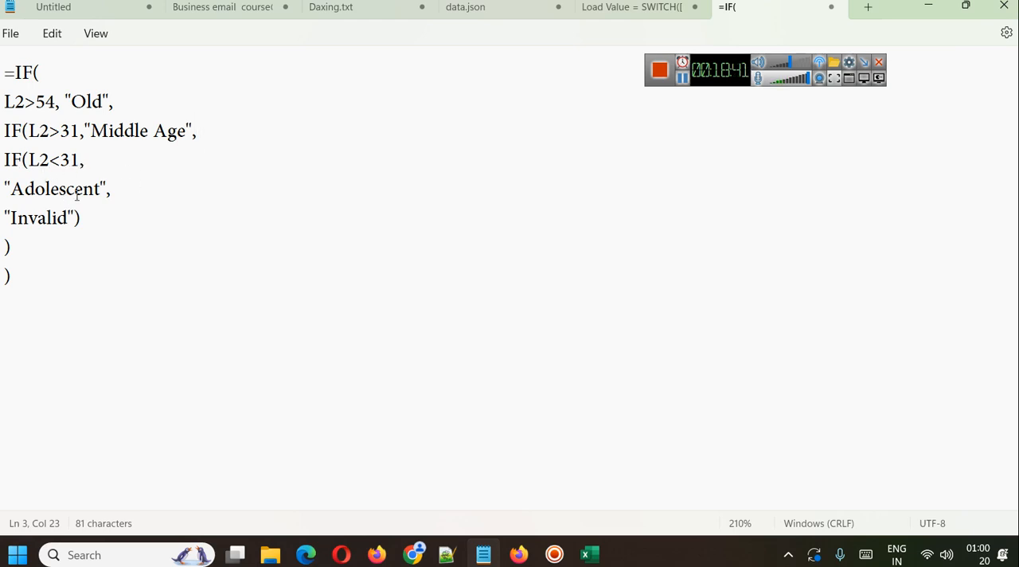
pyautogui.moveTo(102, 220); pyautogui.dragTo(5, 159)
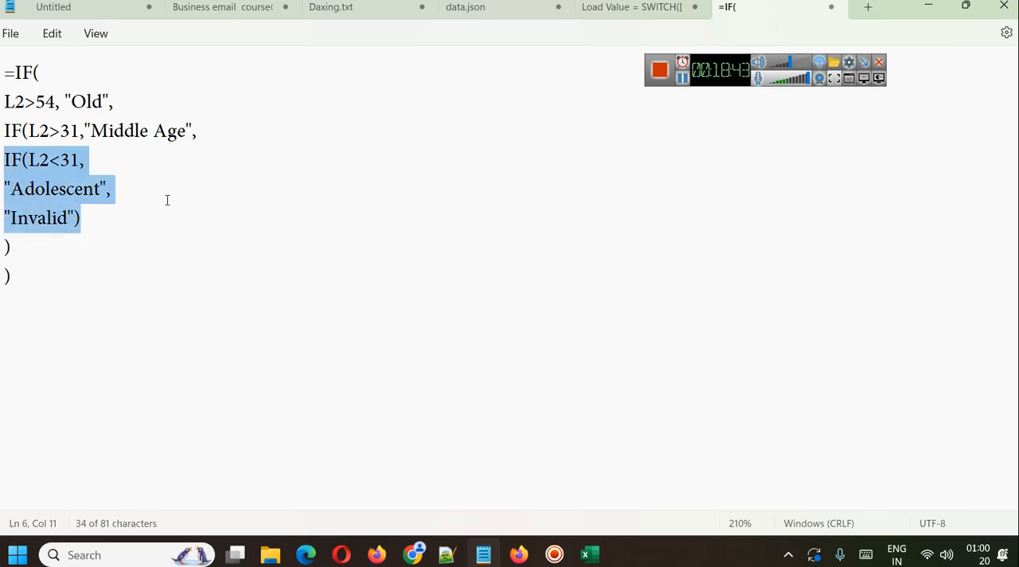
pyautogui.moveTo(79, 220); pyautogui.dragTo(87, 217)
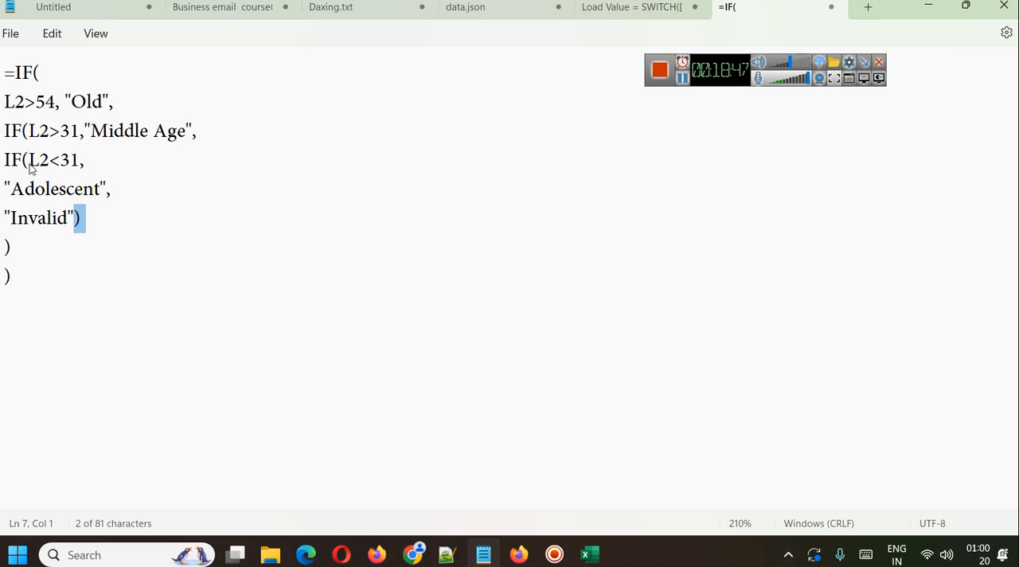
pyautogui.moveTo(30, 162); pyautogui.dragTo(13, 159)
pyautogui.click(28, 132)
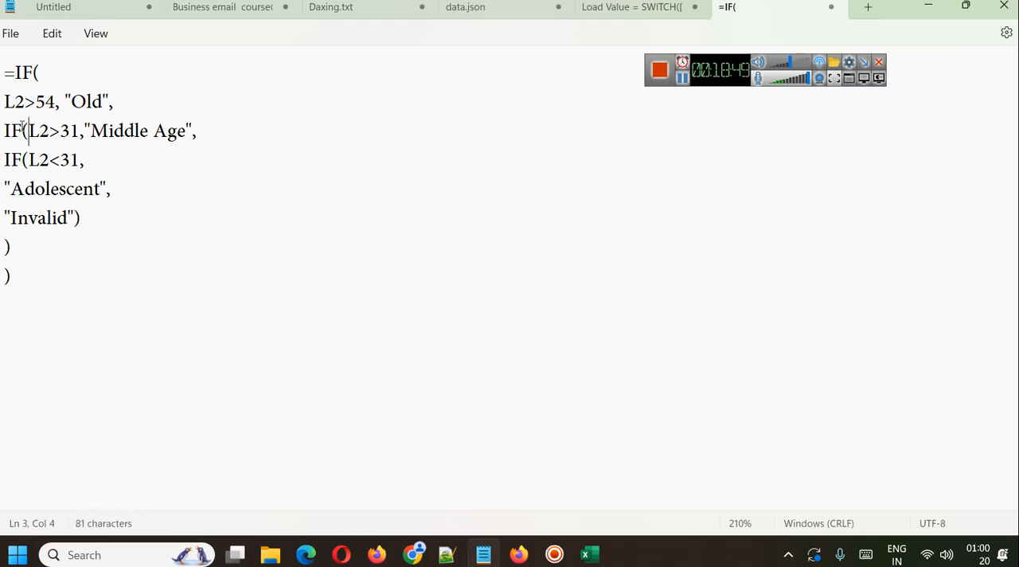
pyautogui.moveTo(14, 250); pyautogui.dragTo(2, 246)
pyautogui.moveTo(50, 69); pyautogui.dragTo(38, 72)
pyautogui.click(20, 265)
pyautogui.click(926, 7)
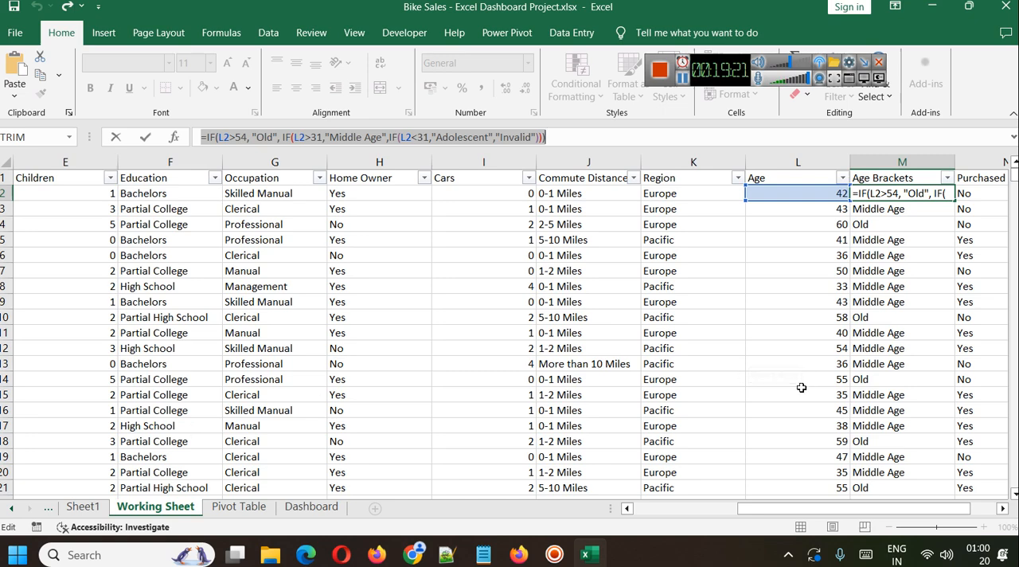
# Undo the accidental replacement of the Age Brackets formula in cell M2.
pyautogui.click(959, 333)
pyautogui.click(671, 285)
pyautogui.hotkey('ctrl', 'z')
pyautogui.click(797, 162)
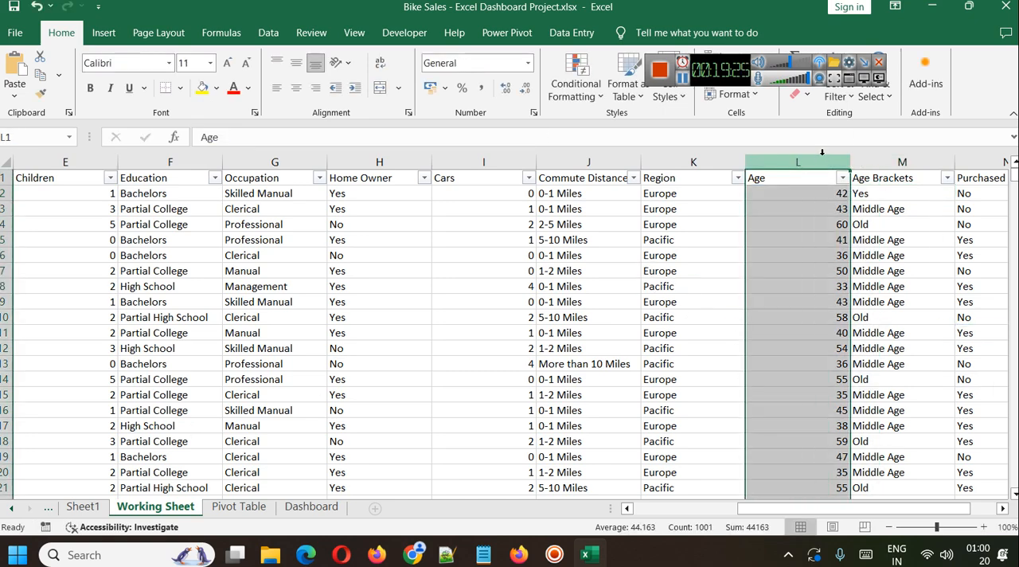
pyautogui.hotkey('ctrl', 'z')
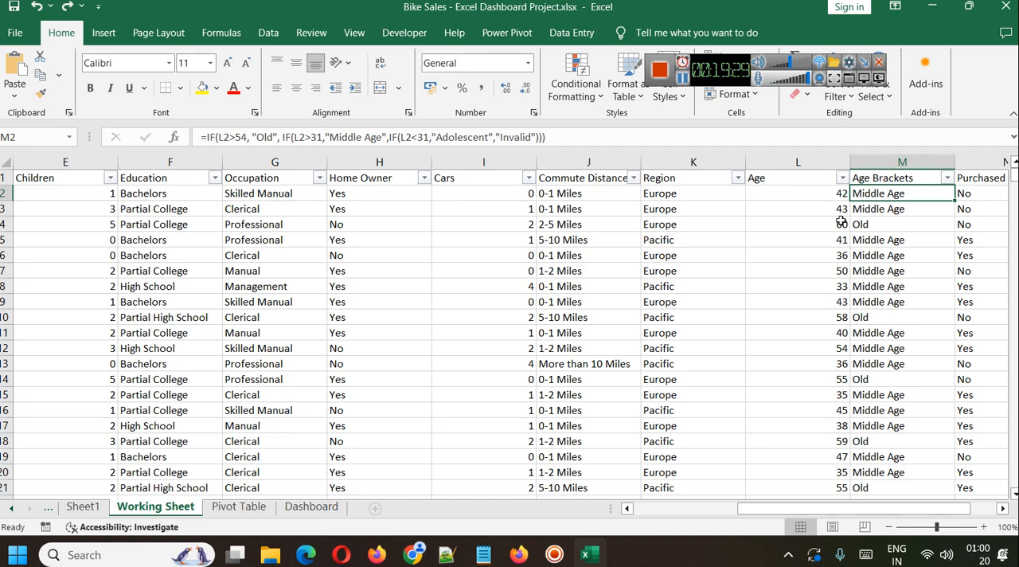
# Start a PivotTable from the Working Sheet range A1:N1001 and cancel it without creating anything.
pyautogui.click(35, 178)
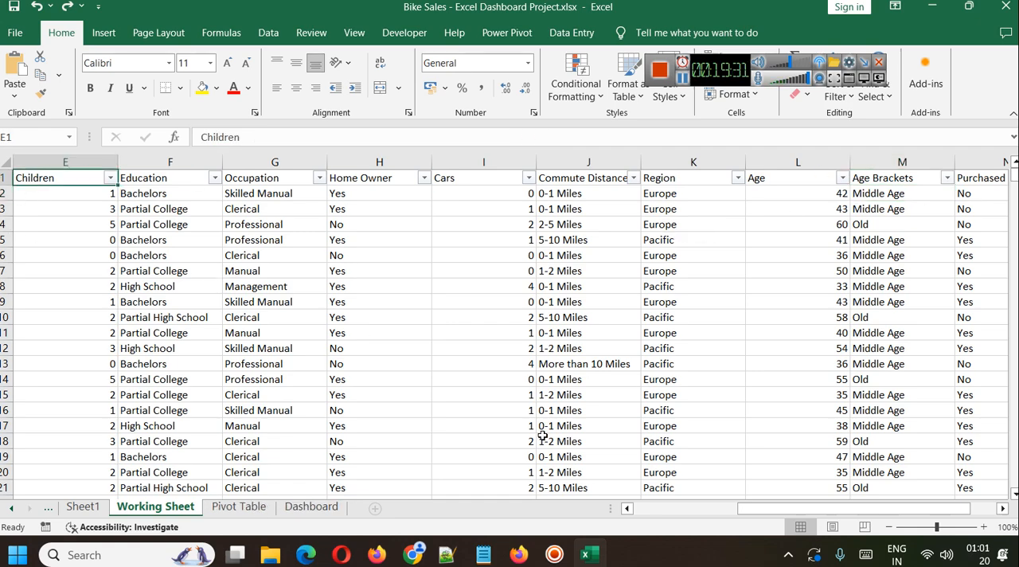
pyautogui.click(657, 515)
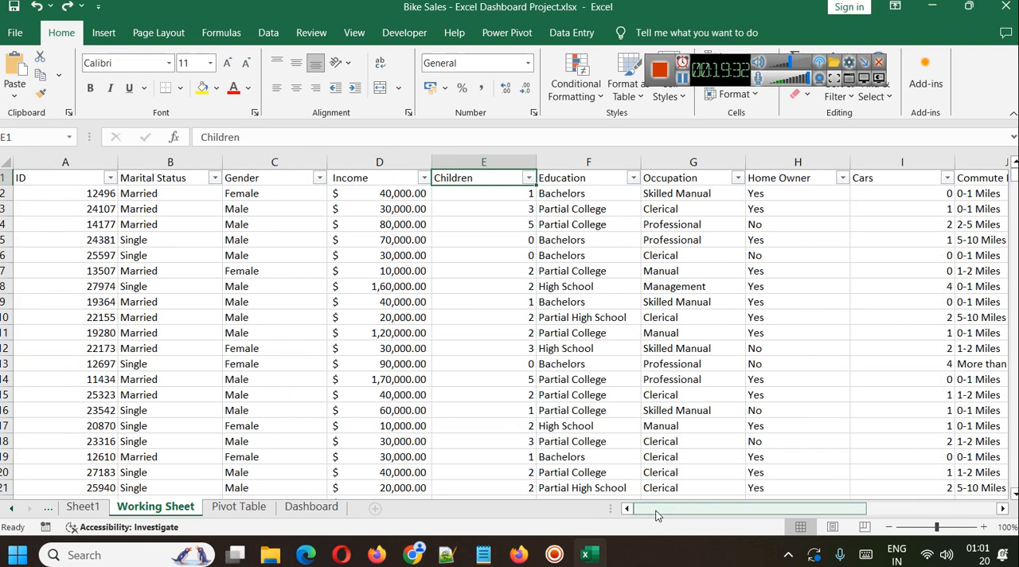
pyautogui.click(41, 180)
pyautogui.hotkey('ctrl', 'shift', 'End')
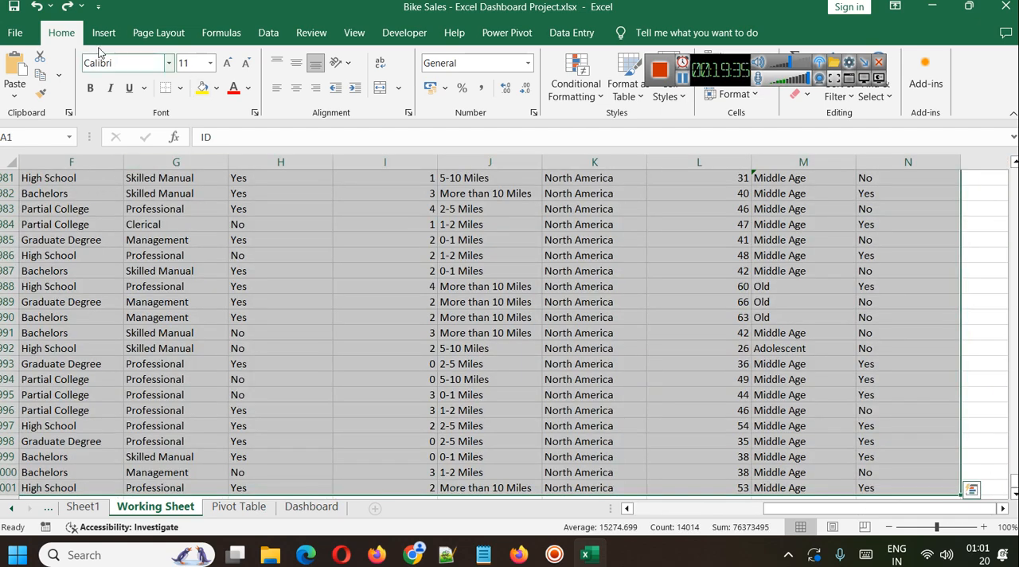
pyautogui.click(104, 33)
pyautogui.click(21, 72)
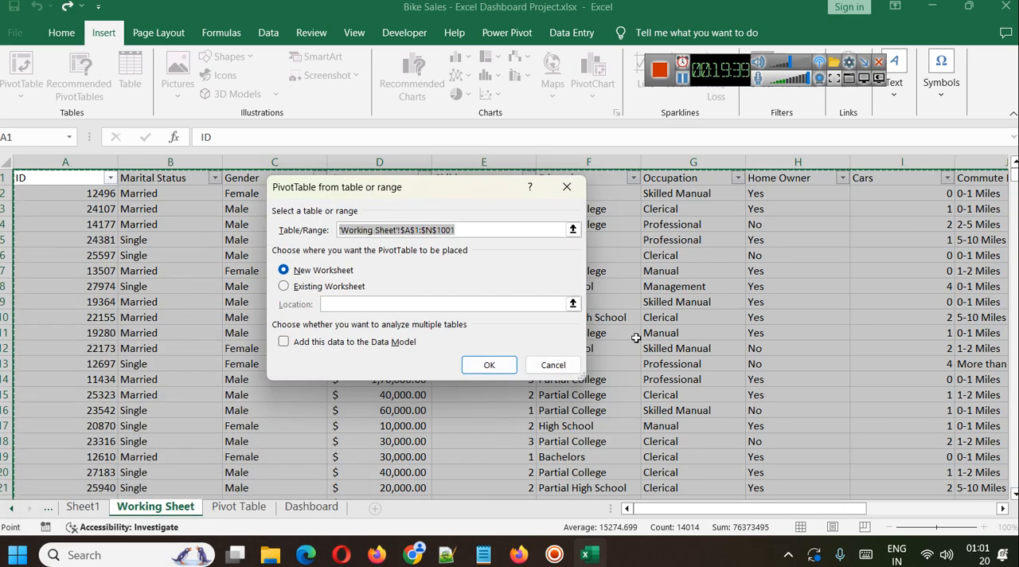
pyautogui.click(567, 372)
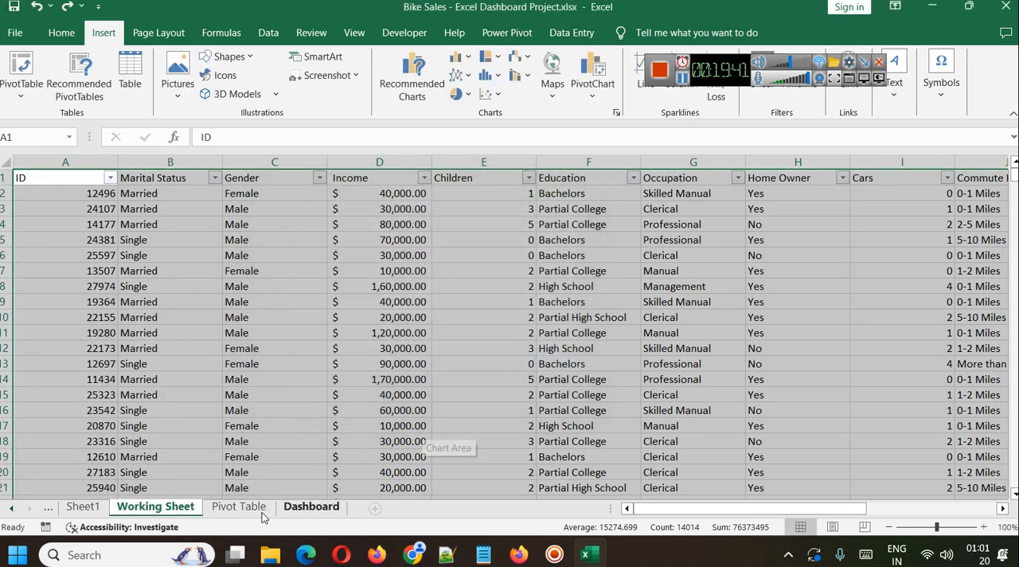
# Reduce the height of the Customer Age Trend chart on the Pivot Table sheet and move it closer to its PivotTable.
pyautogui.click(237, 507)
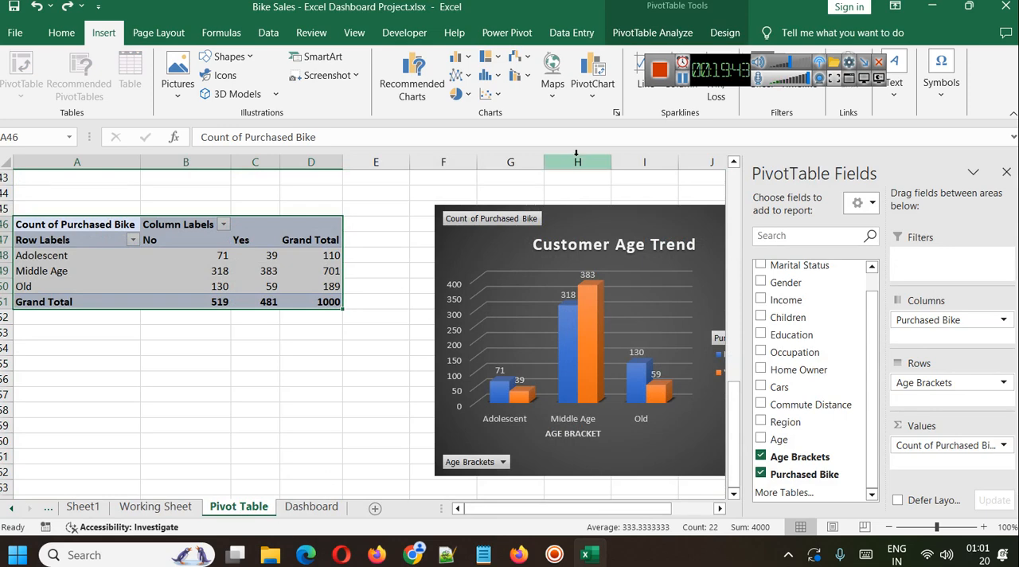
pyautogui.click(601, 214)
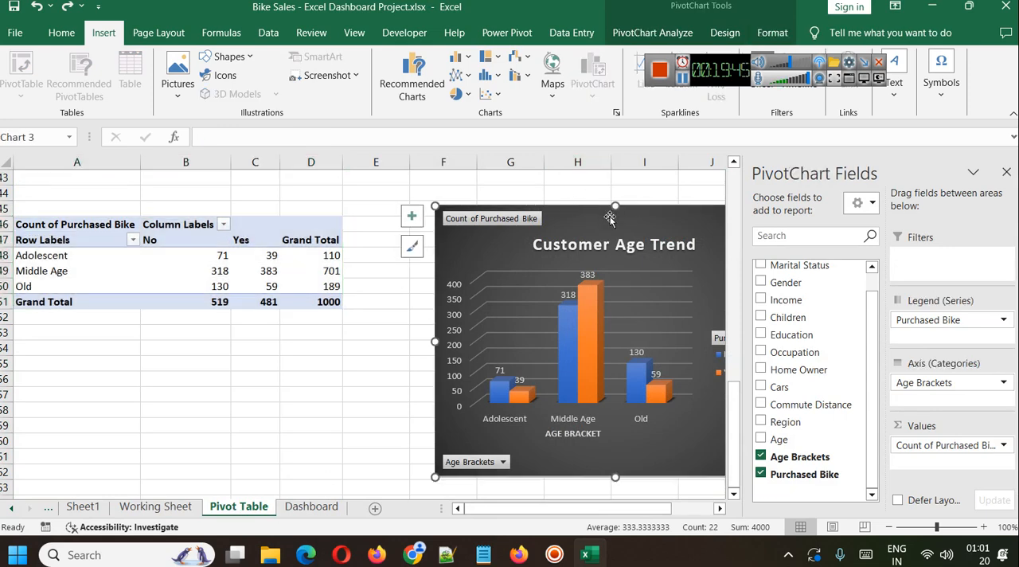
pyautogui.moveTo(615, 205); pyautogui.dragTo(615, 245)
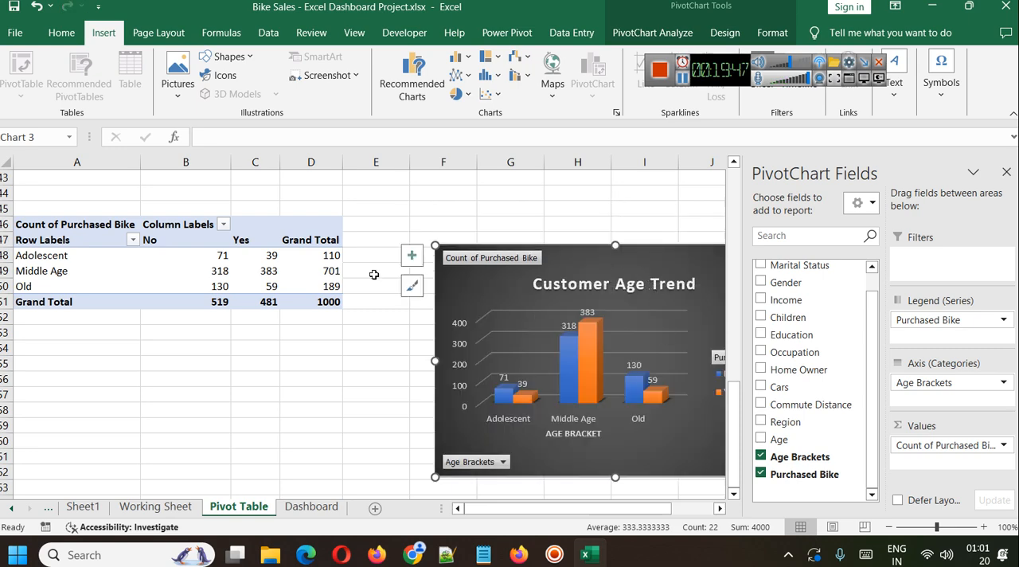
pyautogui.scroll(-9, 364, 295)
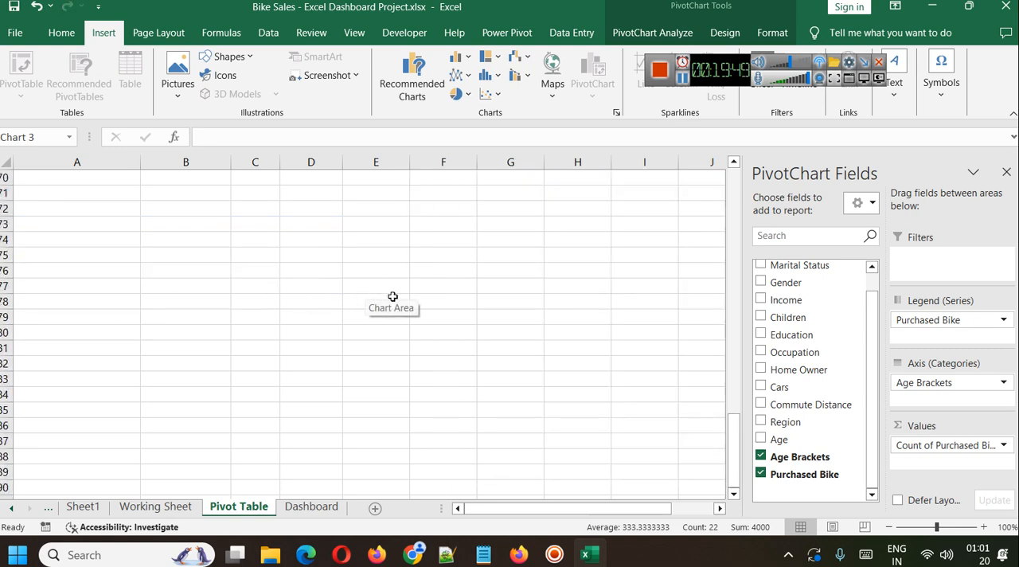
pyautogui.scroll(9, 379, 295)
pyautogui.moveTo(591, 269); pyautogui.dragTo(549, 222)
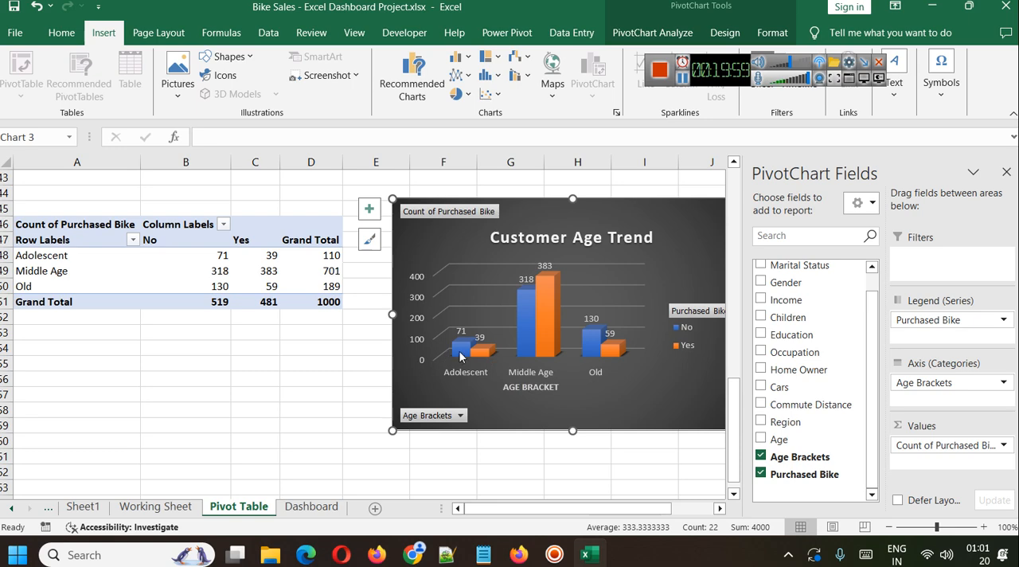
pyautogui.moveTo(471, 362)
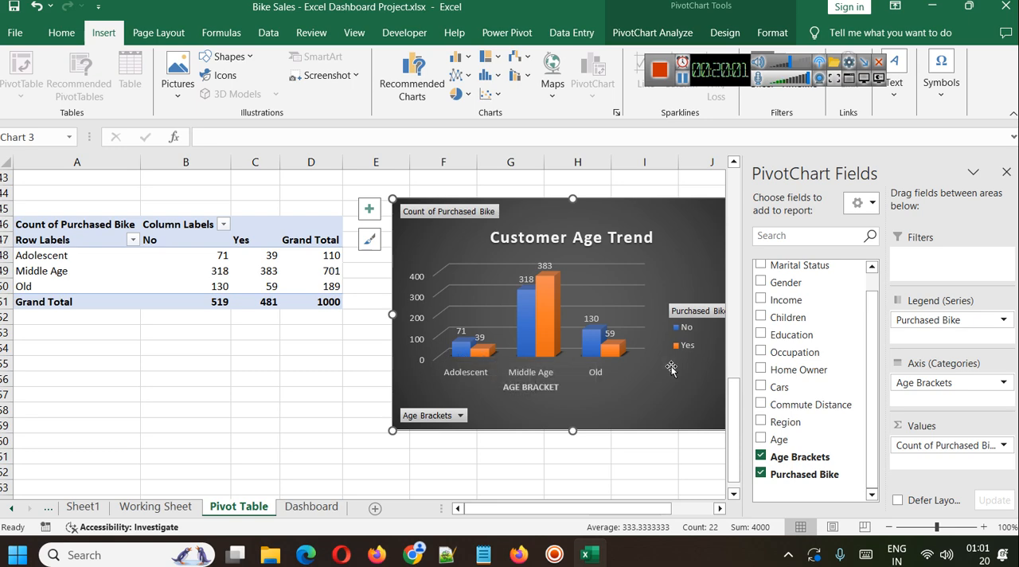
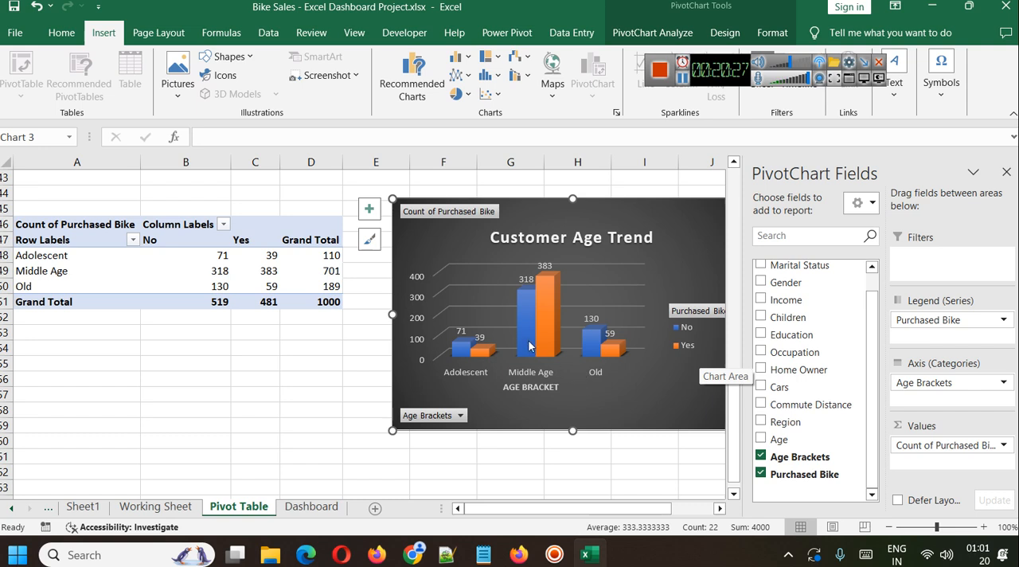
# Review the PivotTables and their charts on the Pivot Table sheet, from Customer Commute to Customer Age Trend.
pyautogui.moveTo(539, 349)
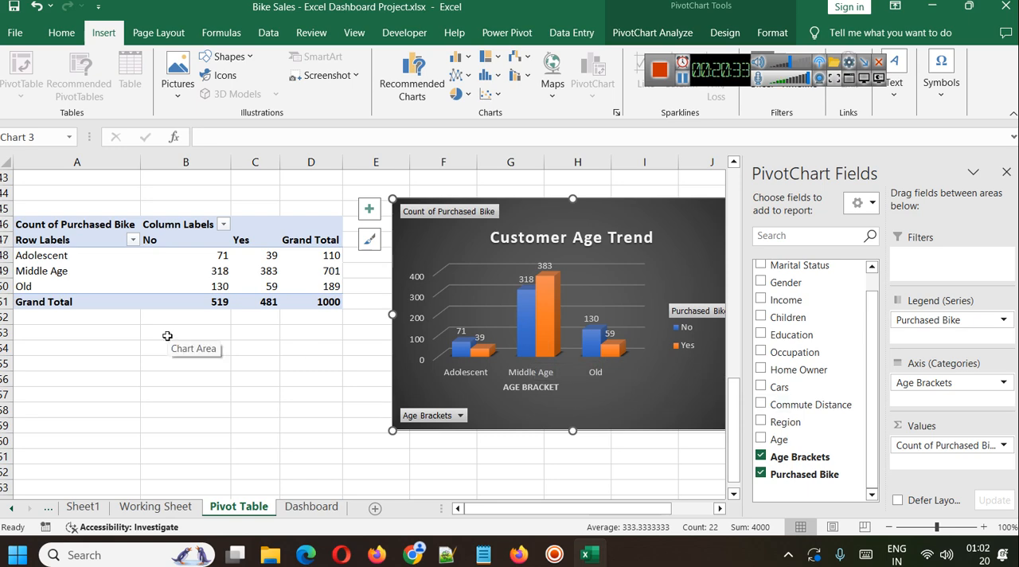
pyautogui.scroll(-6, 307, 347)
pyautogui.scroll(8, 307, 347)
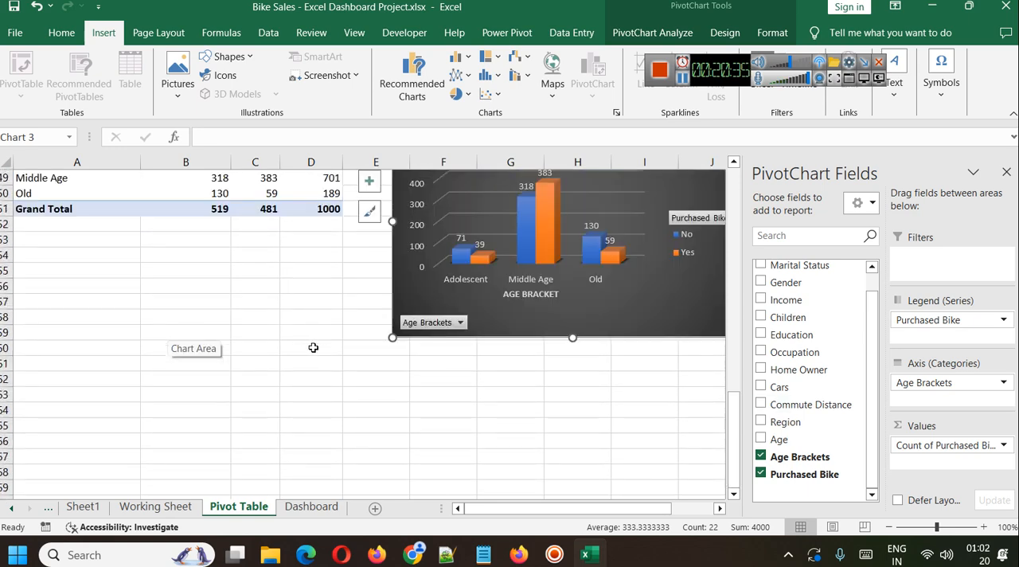
pyautogui.scroll(8, 315, 348)
pyautogui.scroll(-2, 315, 348)
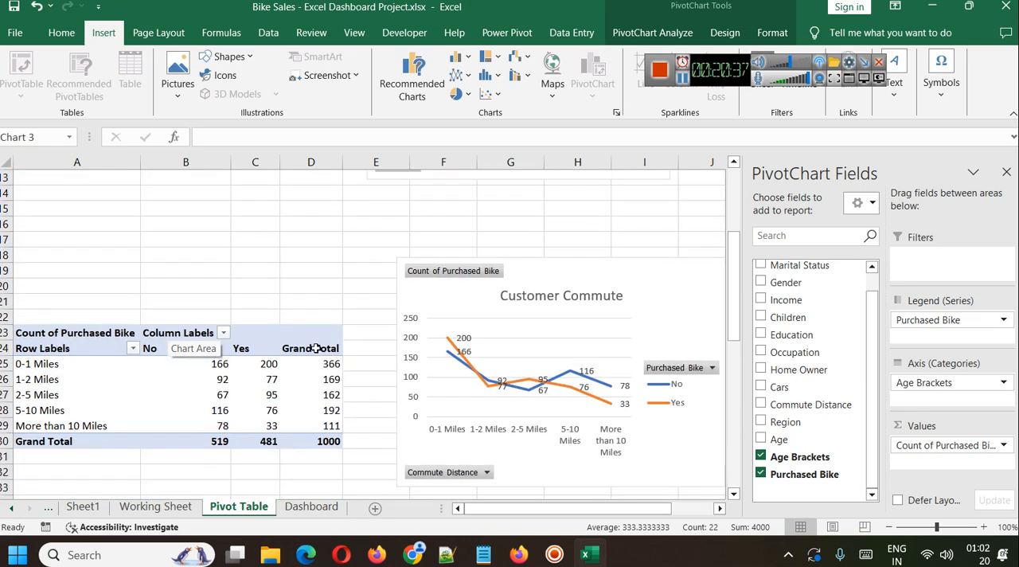
pyautogui.scroll(-3, 315, 348)
pyautogui.scroll(-2, 310, 341)
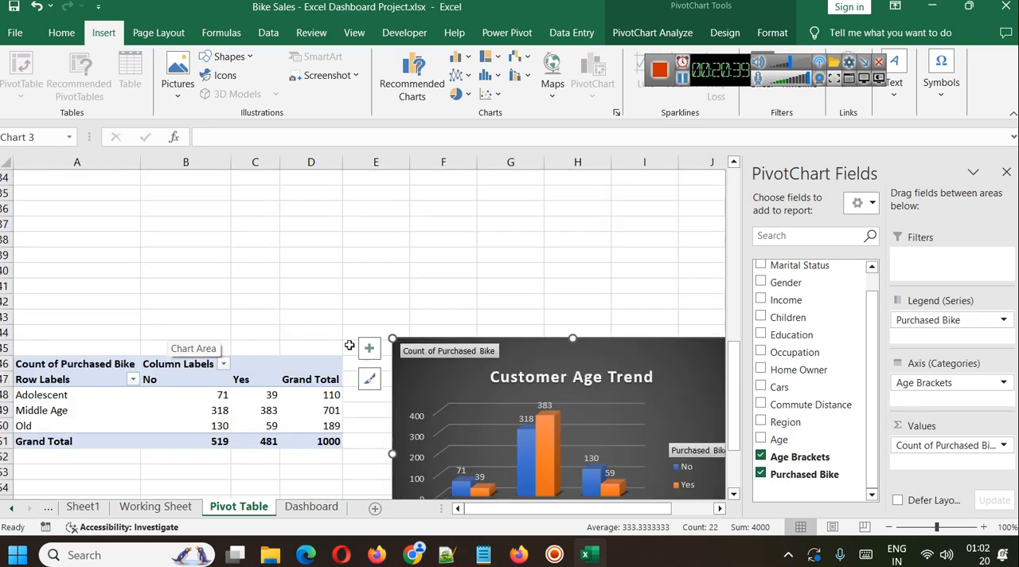
pyautogui.scroll(4, 311, 350)
# Show the Dashboard sheet from its title downward and close the PivotChart Fields pane.
pyautogui.click(313, 507)
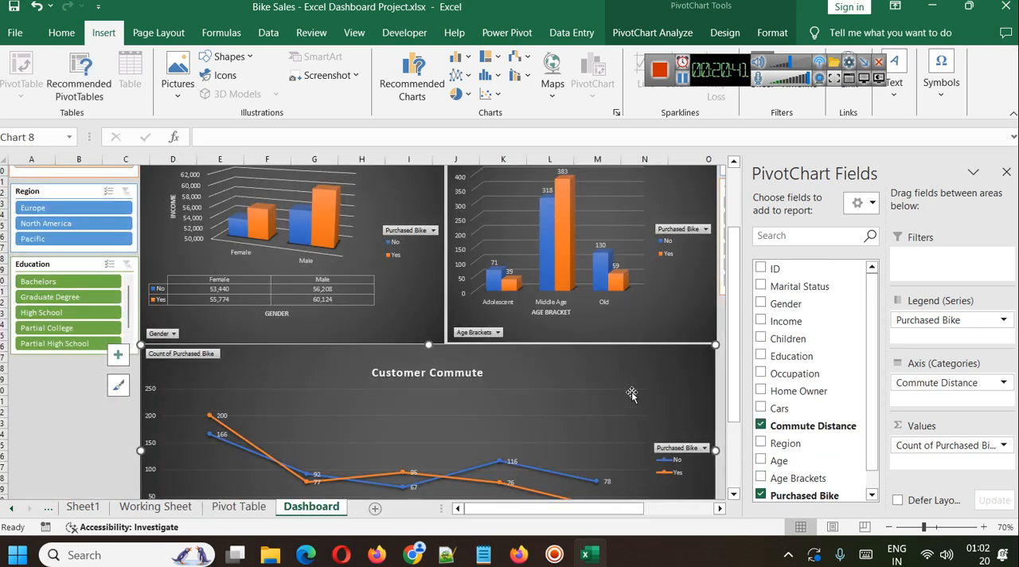
pyautogui.scroll(3, 617, 342)
pyautogui.click(1006, 172)
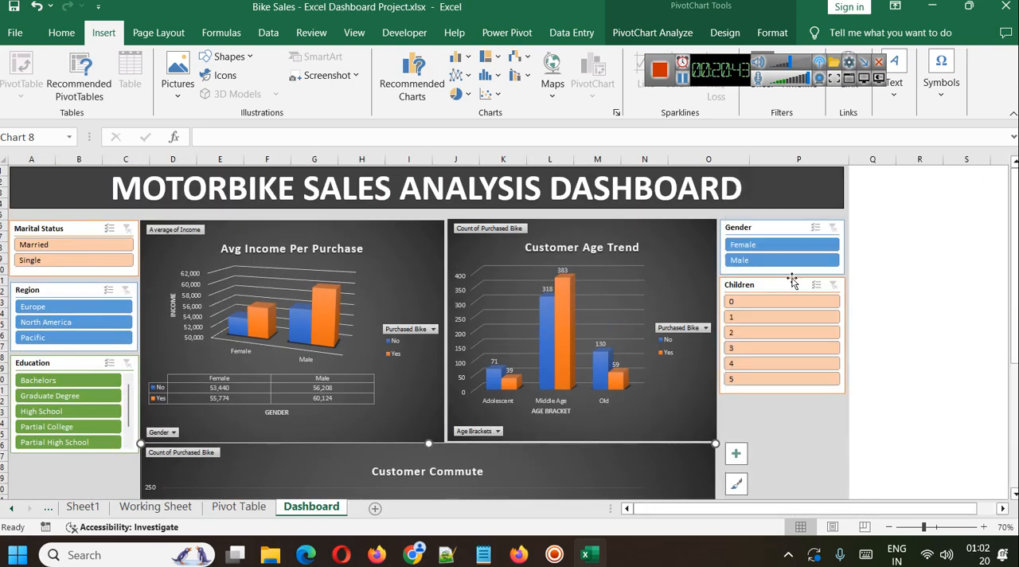
# Add a new worksheet after Dashboard and hide its gridlines.
pyautogui.click(381, 507)
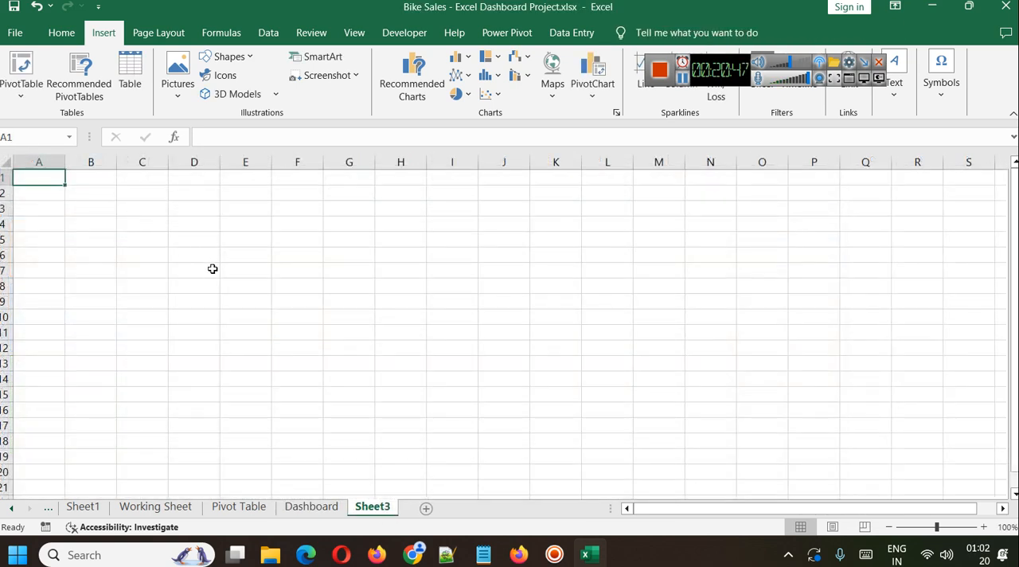
pyautogui.hotkey('ctrl', 'a')
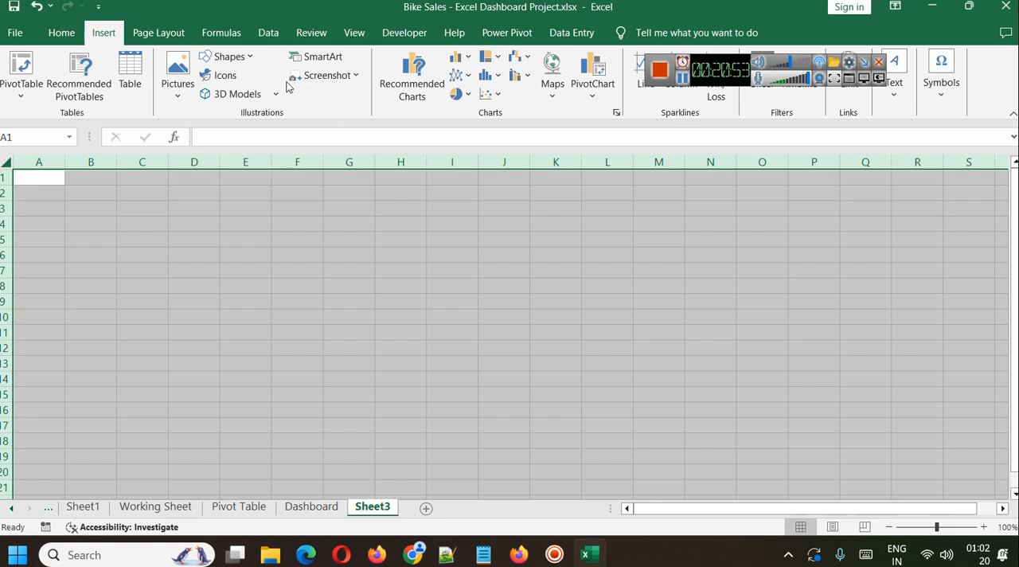
pyautogui.click(61, 33)
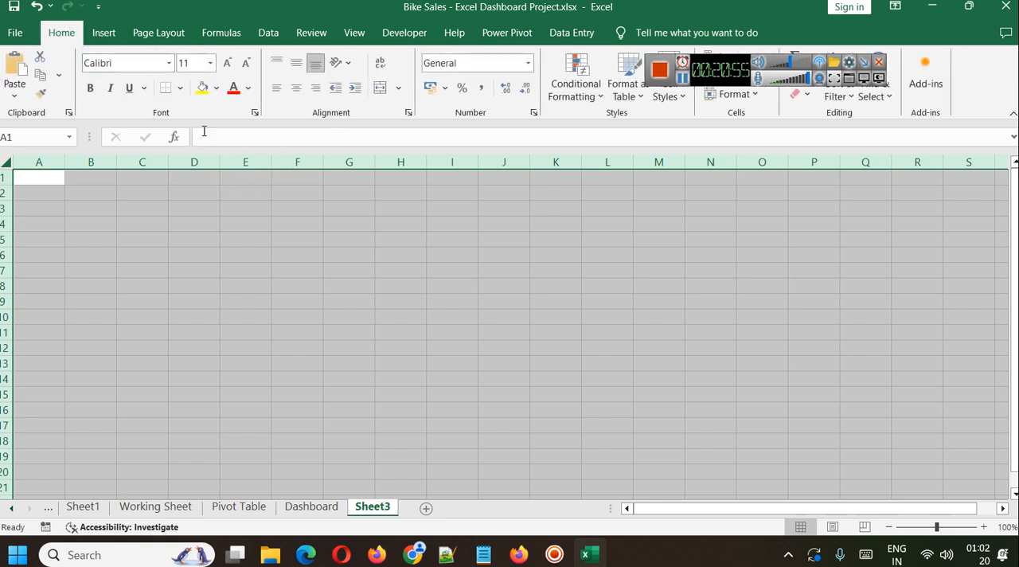
pyautogui.click(355, 33)
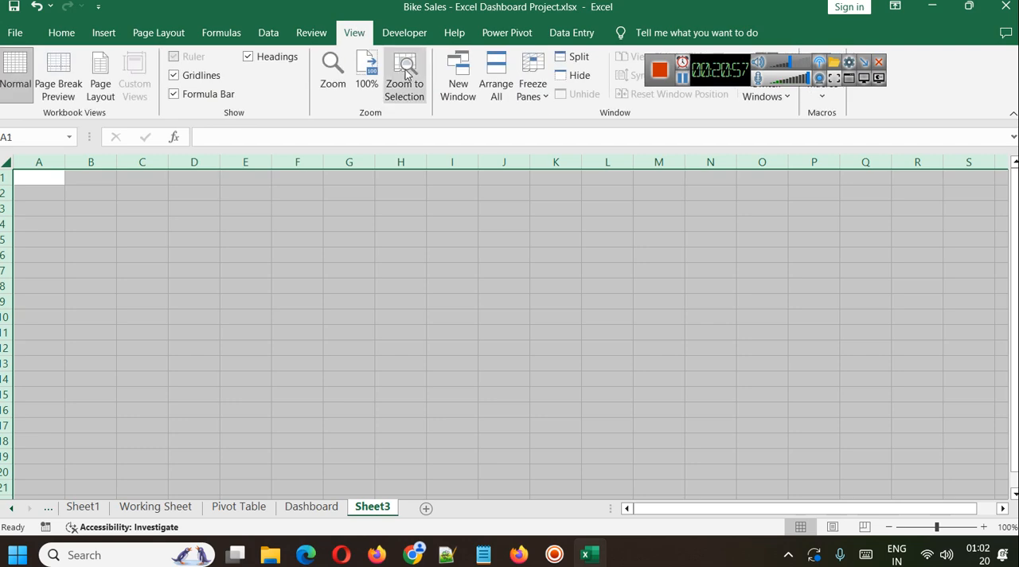
pyautogui.click(205, 75)
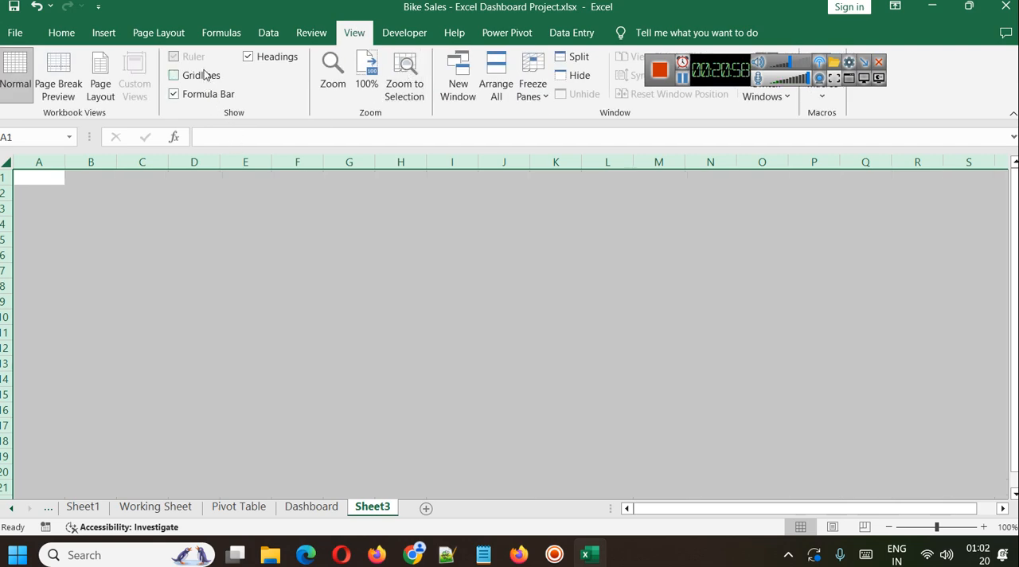
# Fill all cells of the new sheet with a light grey background.
pyautogui.click(214, 223)
pyautogui.hotkey('ctrl', 'a')
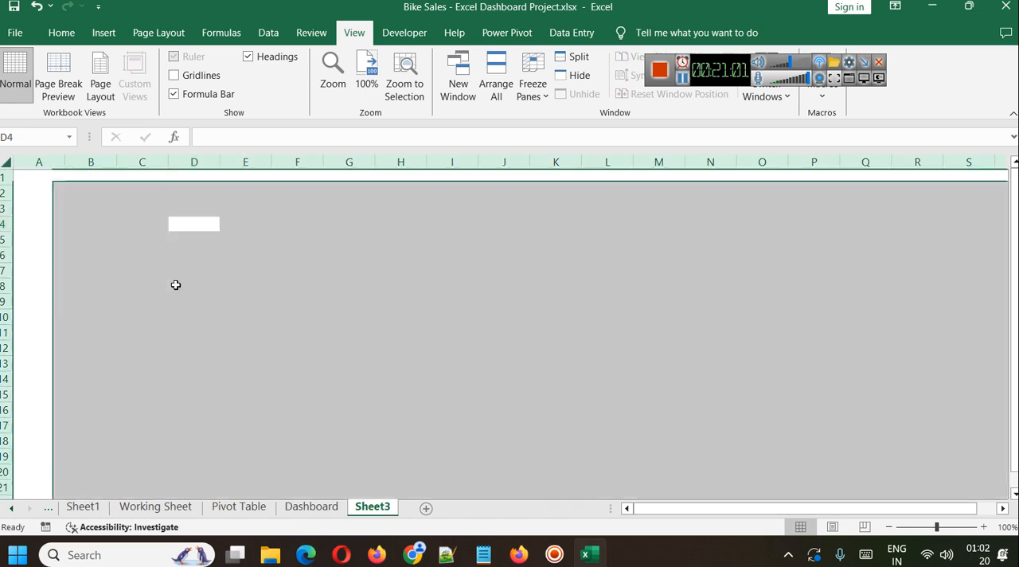
pyautogui.click(61, 32)
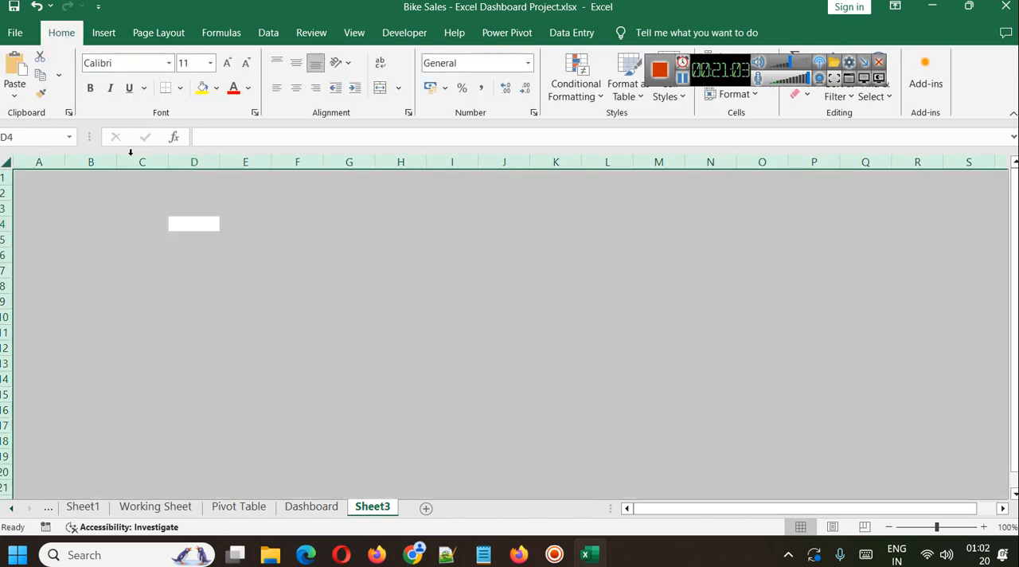
pyautogui.click(215, 88)
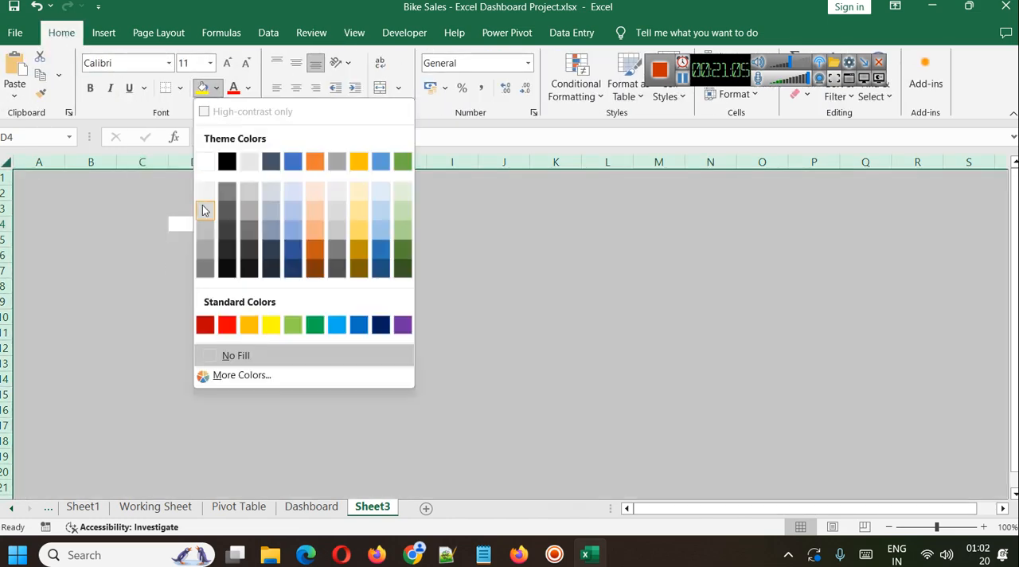
pyautogui.click(205, 209)
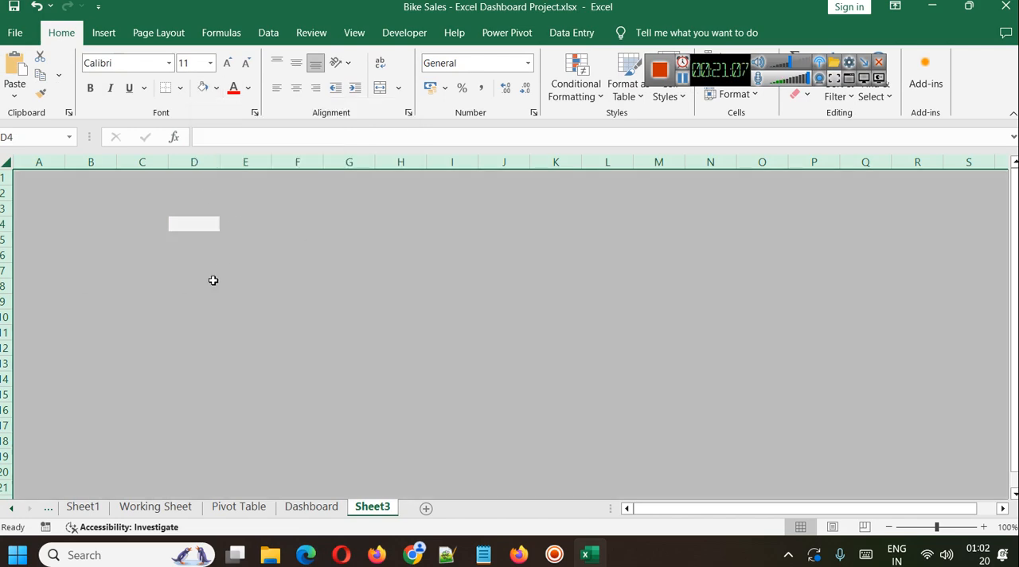
pyautogui.click(182, 281)
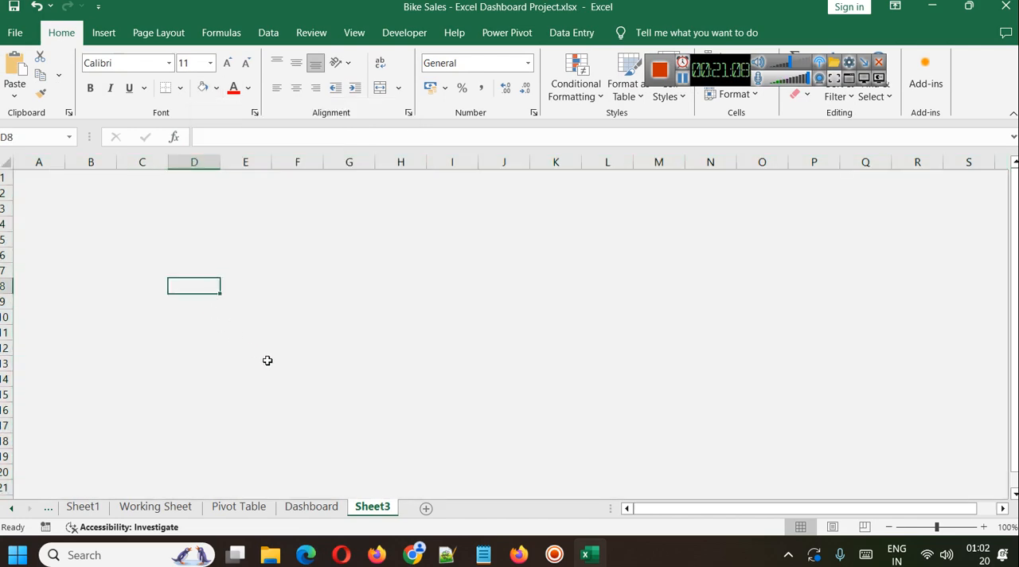
# Copy the Avg Income Per Purchase chart from the Pivot Table sheet and paste it into Sheet3.
pyautogui.click(261, 513)
pyautogui.scroll(7, 549, 382)
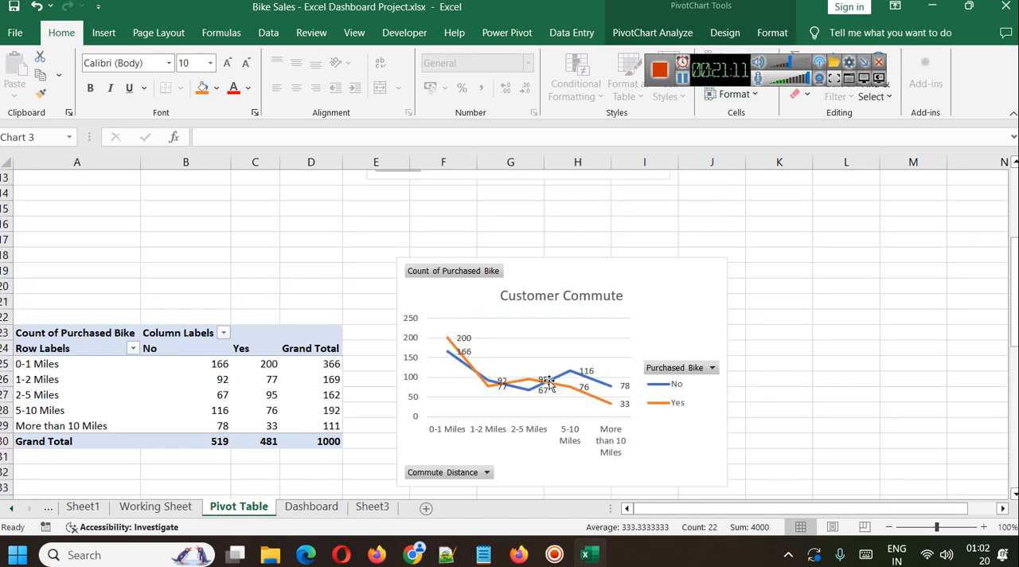
pyautogui.click(607, 244)
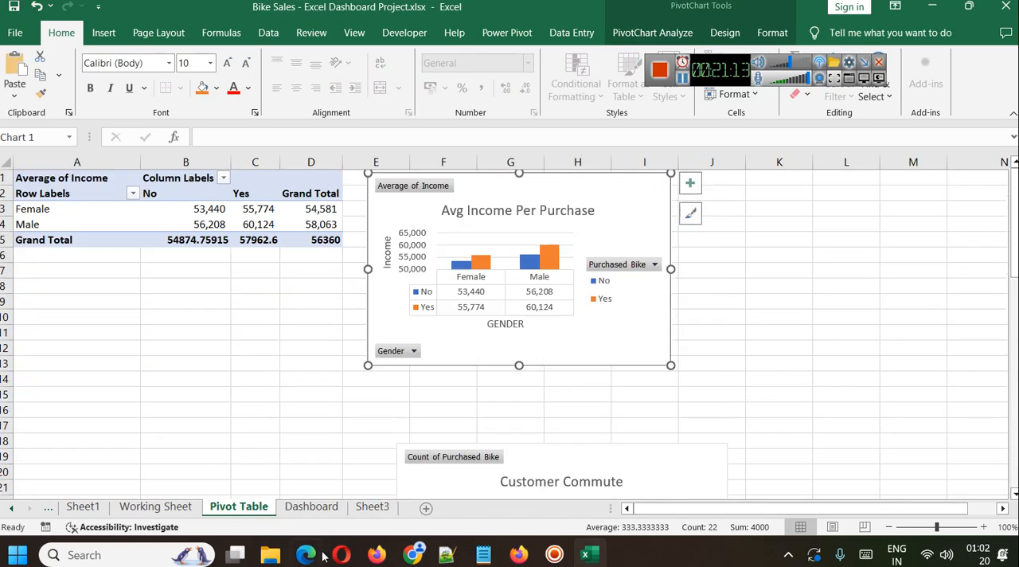
pyautogui.click(374, 507)
pyautogui.hotkey('ctrl', 'v')
# Move the pasted Avg Income Per Purchase chart to about columns C to H, rows 5 to 17, and adjust its size.
pyautogui.click(302, 313)
pyautogui.moveTo(302, 312); pyautogui.dragTo(334, 319)
pyautogui.click(391, 303)
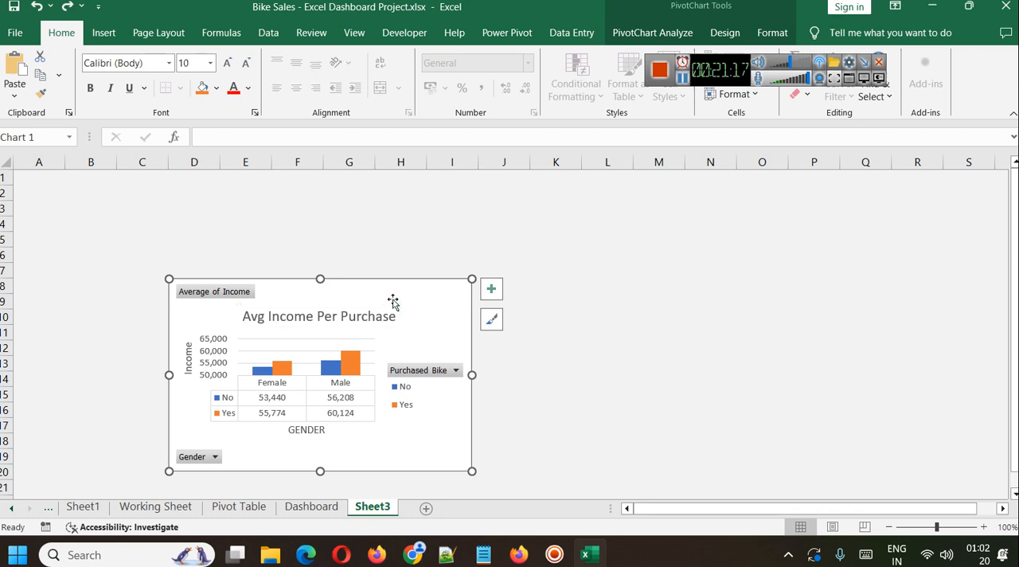
pyautogui.moveTo(409, 291)
pyautogui.mouseDown()
pyautogui.moveTo(300, 229)
pyautogui.moveTo(316, 230)
pyautogui.mouseUp()
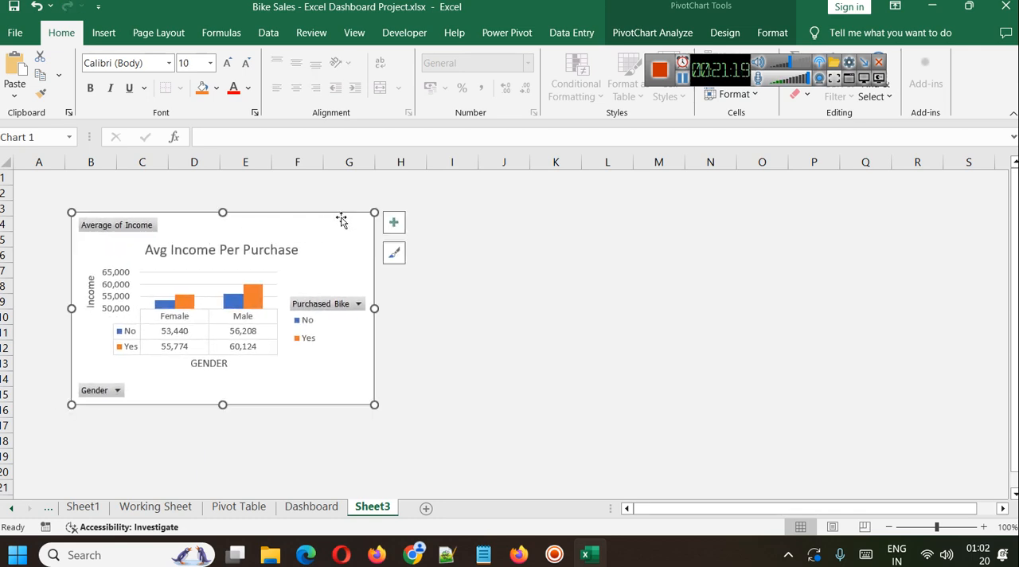
pyautogui.moveTo(375, 212)
pyautogui.mouseDown()
pyautogui.moveTo(356, 232)
pyautogui.moveTo(365, 216)
pyautogui.mouseUp()
pyautogui.moveTo(219, 216); pyautogui.dragTo(217, 200)
pyautogui.moveTo(276, 215); pyautogui.dragTo(335, 242)
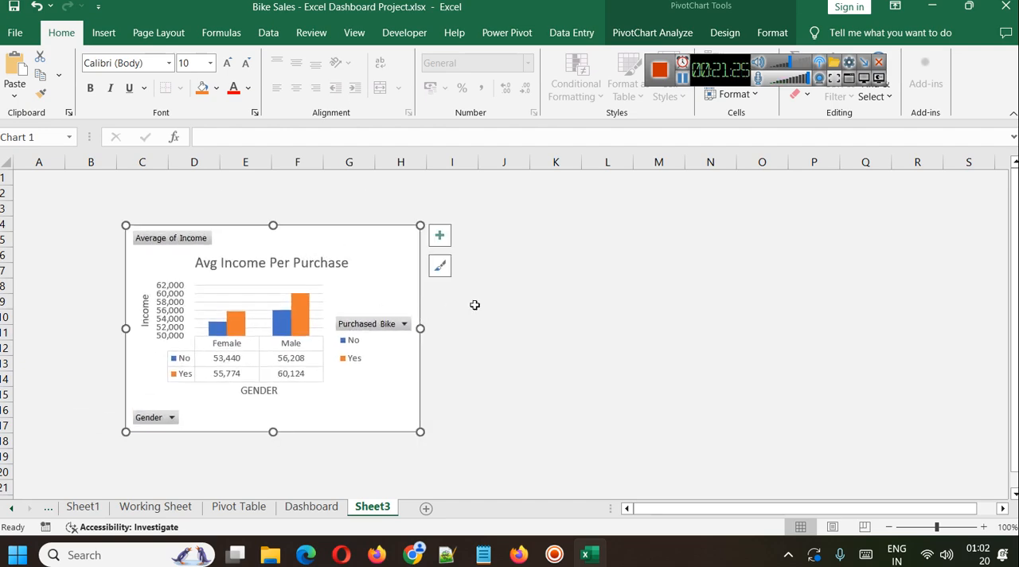
pyautogui.moveTo(273, 225); pyautogui.dragTo(273, 231)
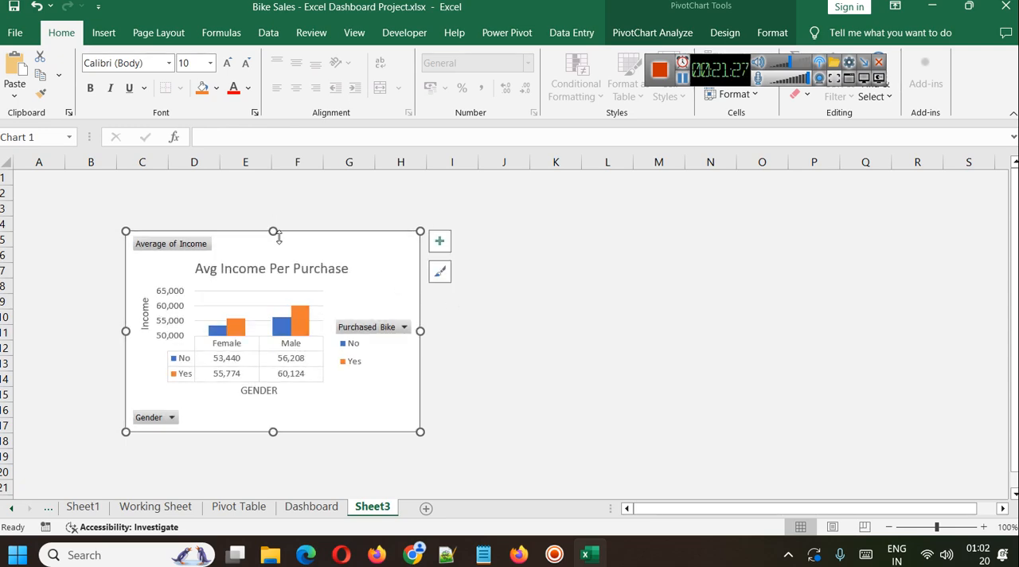
# Change the Avg Income Per Purchase chart's type to 3-D Clustered Column.
pyautogui.rightClick(370, 263)
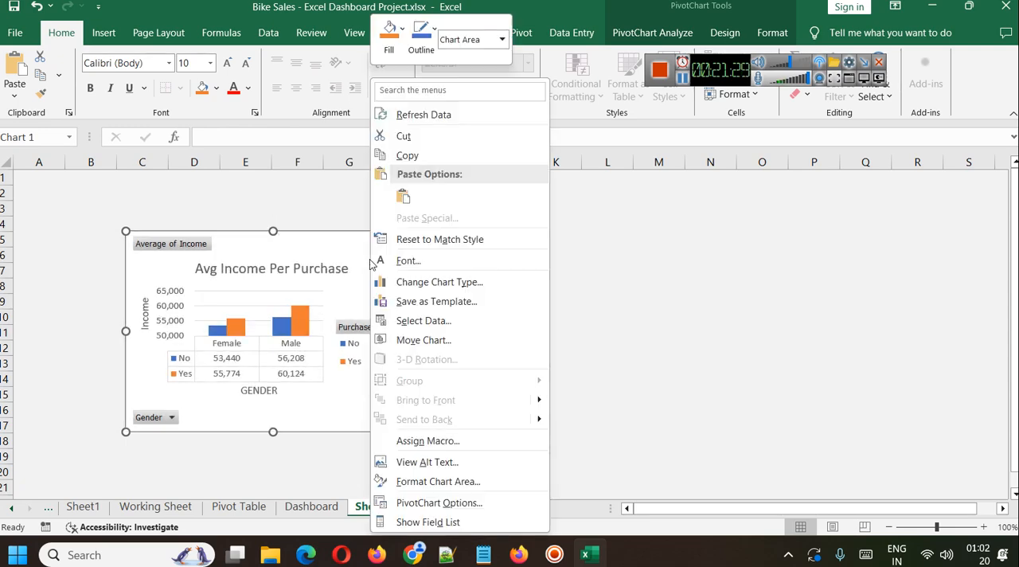
pyautogui.click(434, 283)
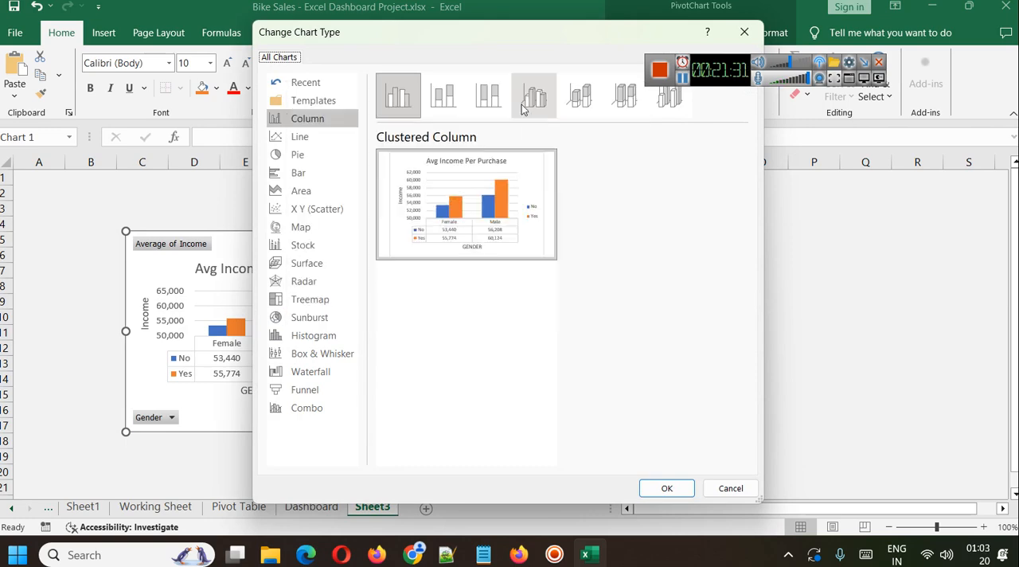
pyautogui.click(530, 106)
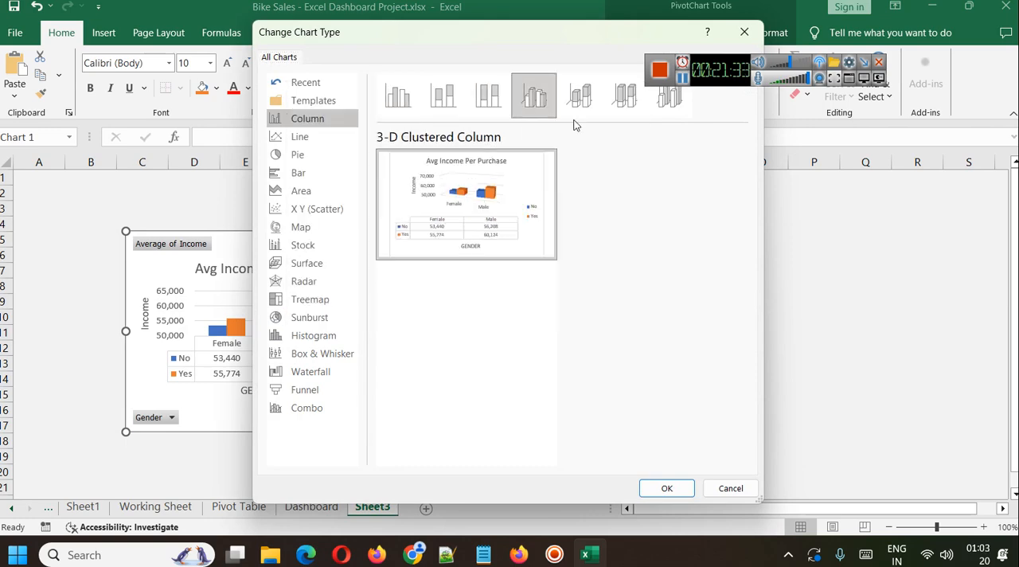
pyautogui.click(662, 485)
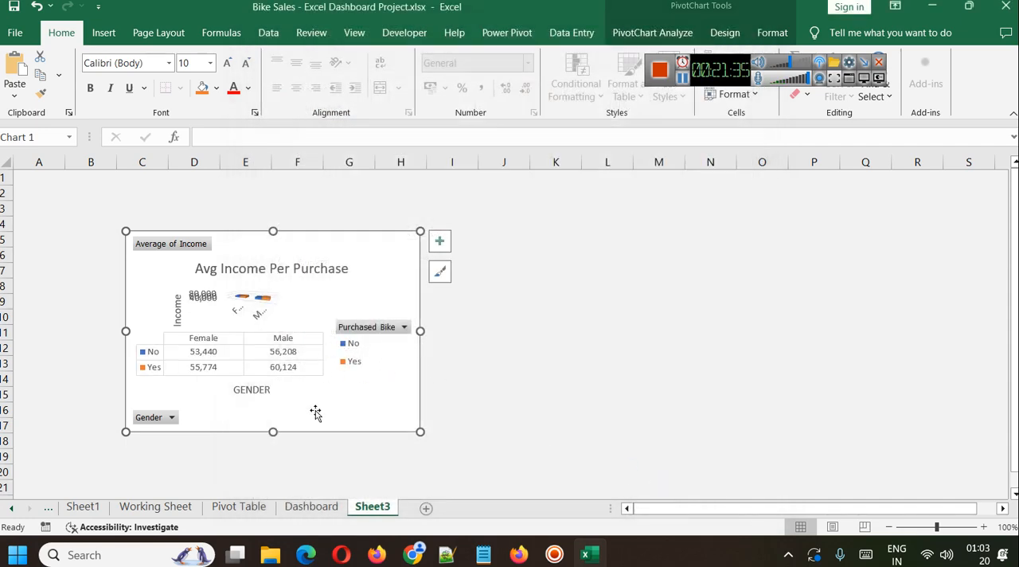
# Enlarge the chart's plot area upward and shift it down toward the legend so the 3-D columns have more room.
pyautogui.click(266, 310)
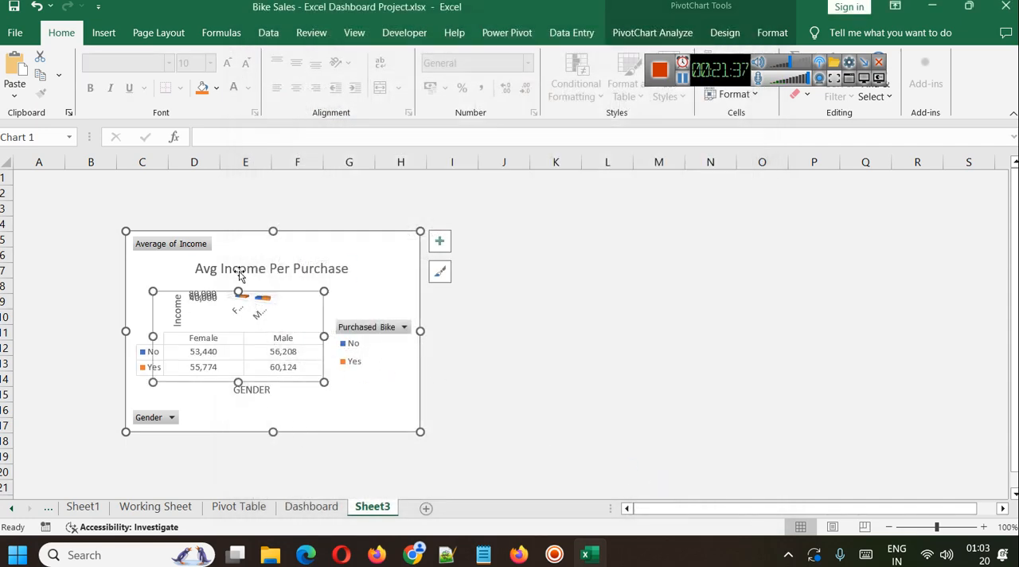
pyautogui.click(239, 283)
pyautogui.click(240, 295)
pyautogui.click(297, 316)
pyautogui.moveTo(238, 286); pyautogui.dragTo(238, 254)
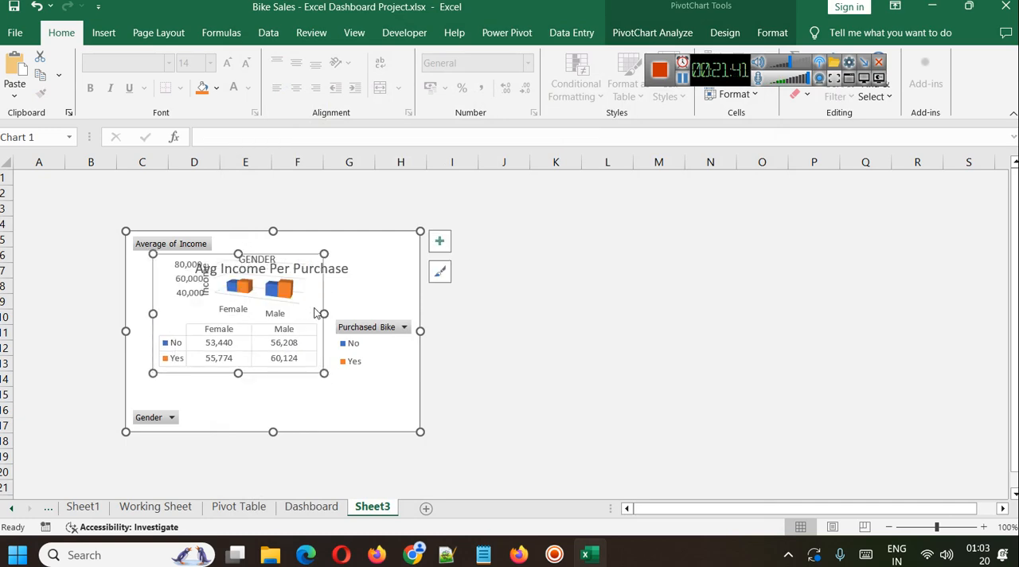
pyautogui.moveTo(306, 372); pyautogui.dragTo(329, 412)
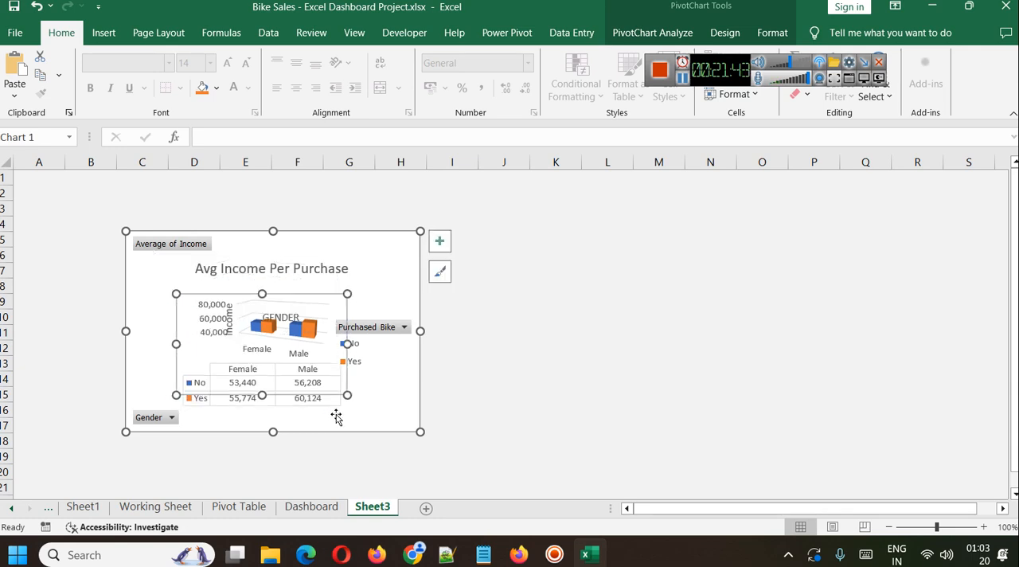
pyautogui.moveTo(261, 294); pyautogui.dragTo(262, 270)
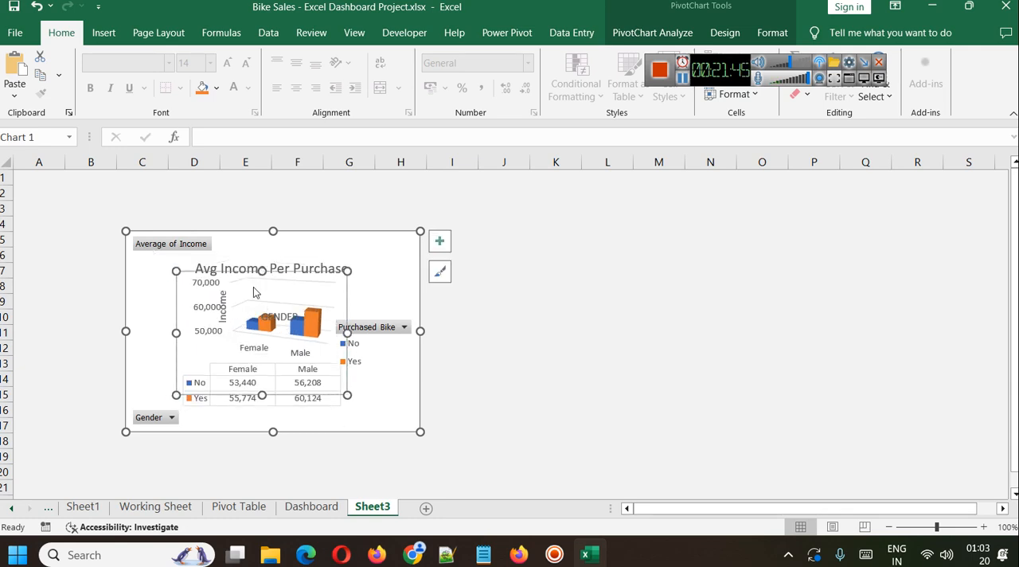
# Move the GENDER axis title below the data table and the chart title up beside the Average of Income field button.
pyautogui.click(400, 326)
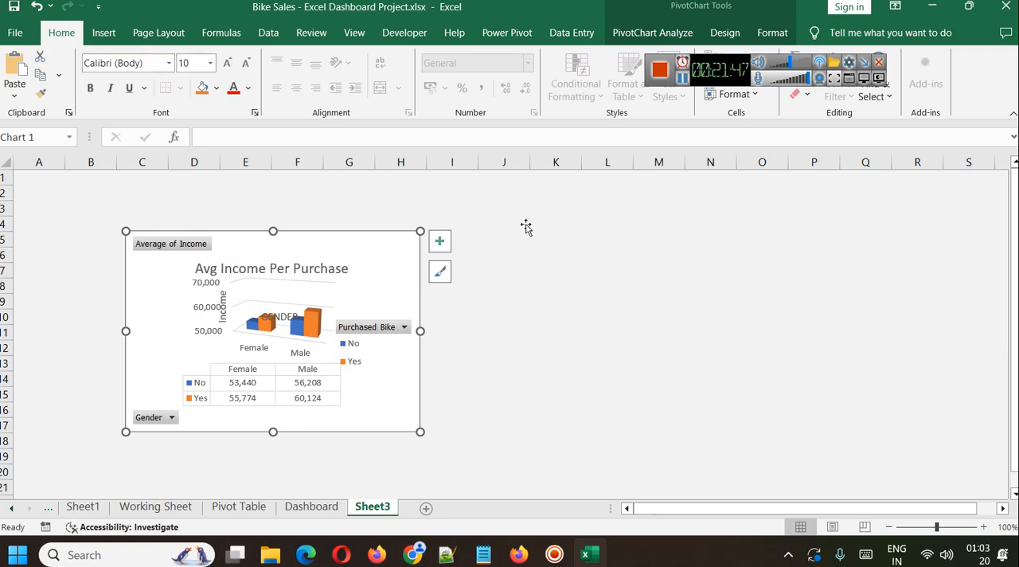
pyautogui.click(308, 269)
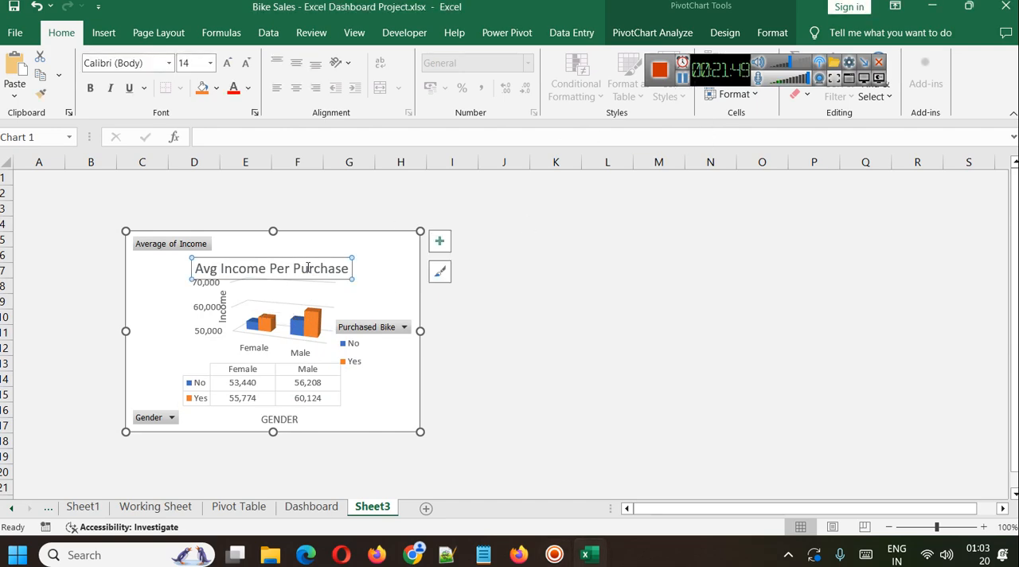
pyautogui.moveTo(306, 259); pyautogui.dragTo(340, 238)
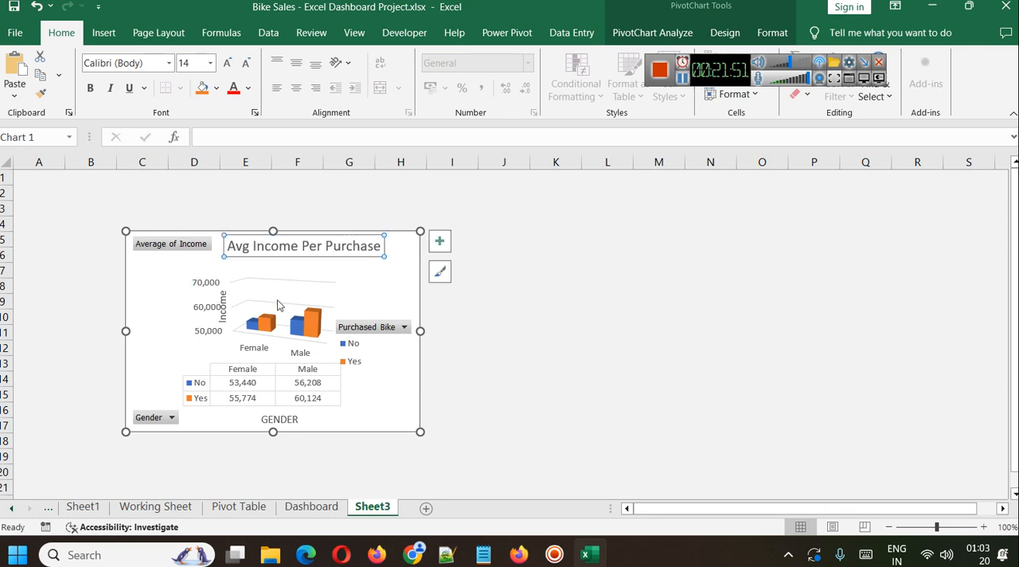
# Stretch the Avg Income Per Purchase chart's plot area upward to just below the chart title.
pyautogui.click(213, 294)
pyautogui.click(266, 291)
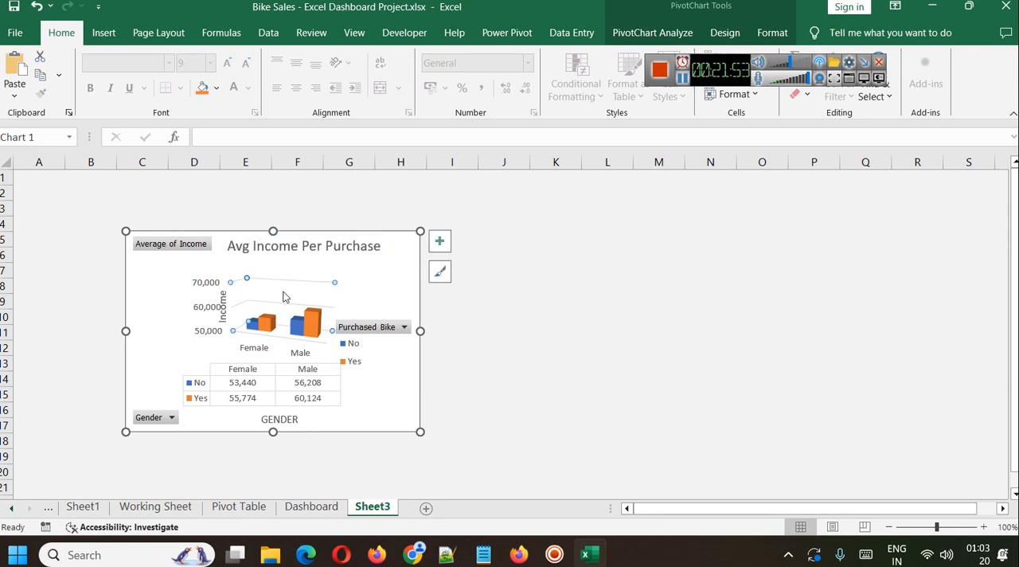
pyautogui.click(217, 344)
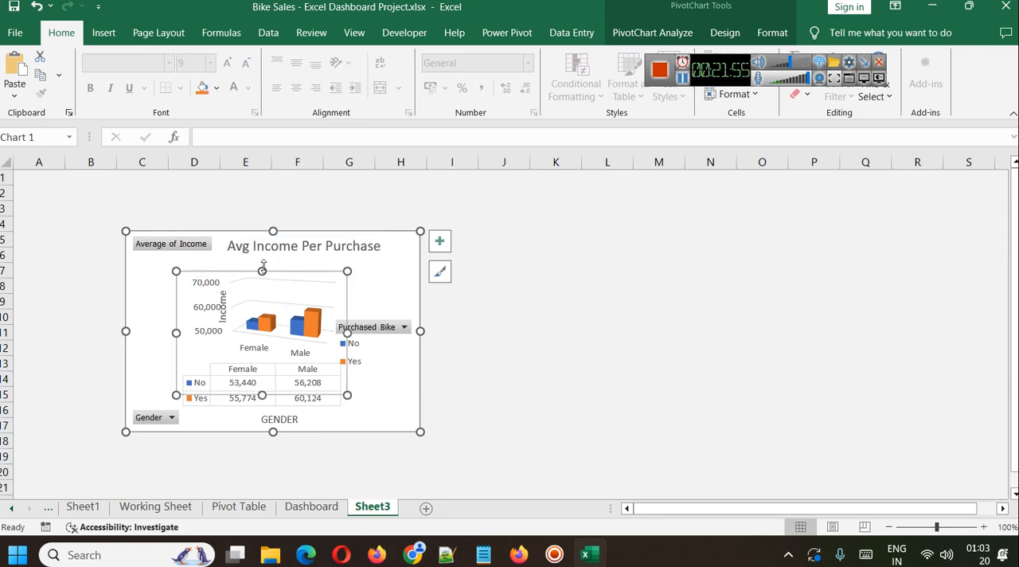
pyautogui.moveTo(263, 269); pyautogui.dragTo(263, 256)
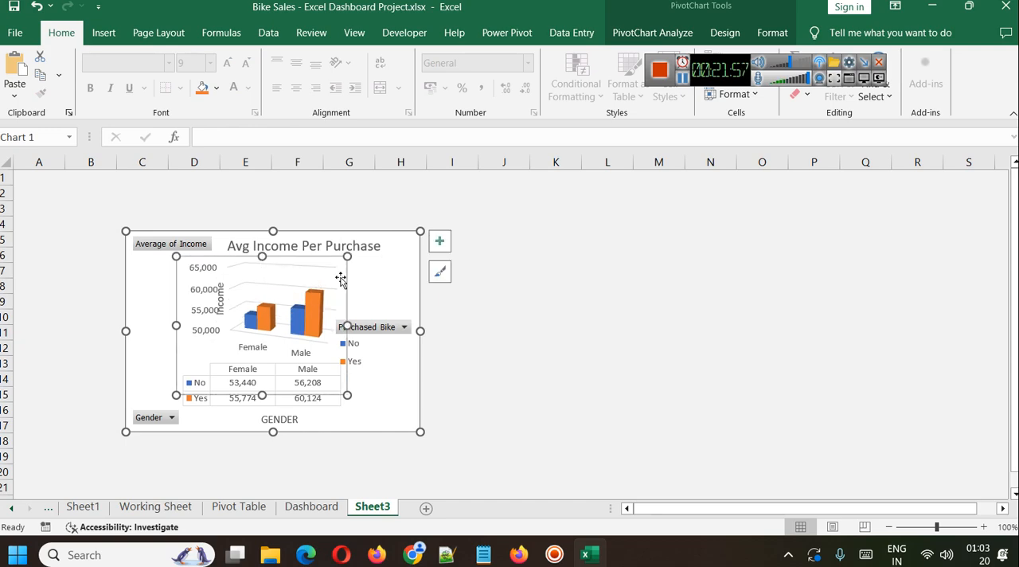
# Apply the dark-background chart style with light text to the Avg Income Per Purchase chart.
pyautogui.click(366, 287)
pyautogui.click(440, 271)
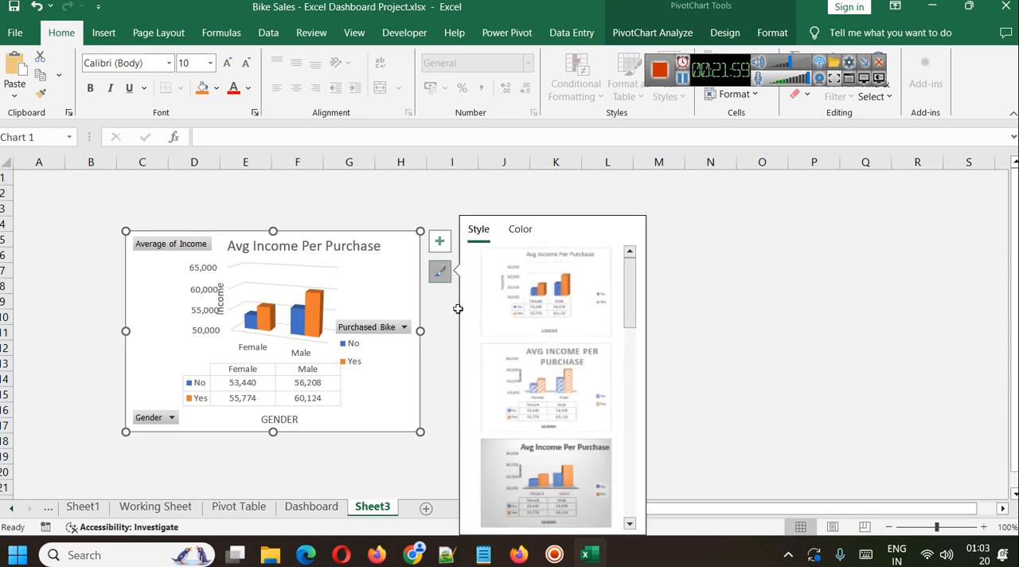
pyautogui.scroll(-3, 549, 446)
pyautogui.click(570, 474)
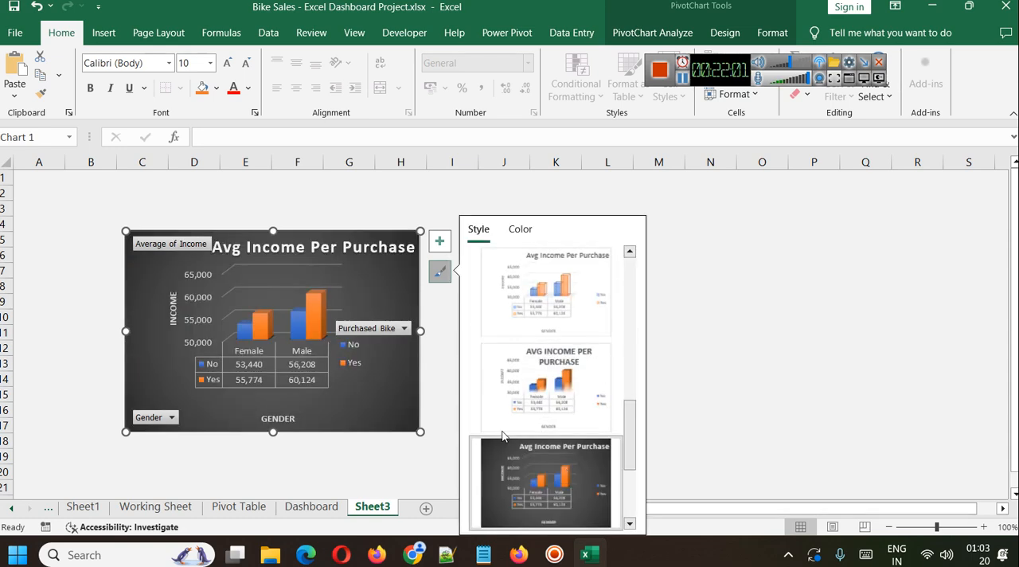
pyautogui.click(519, 189)
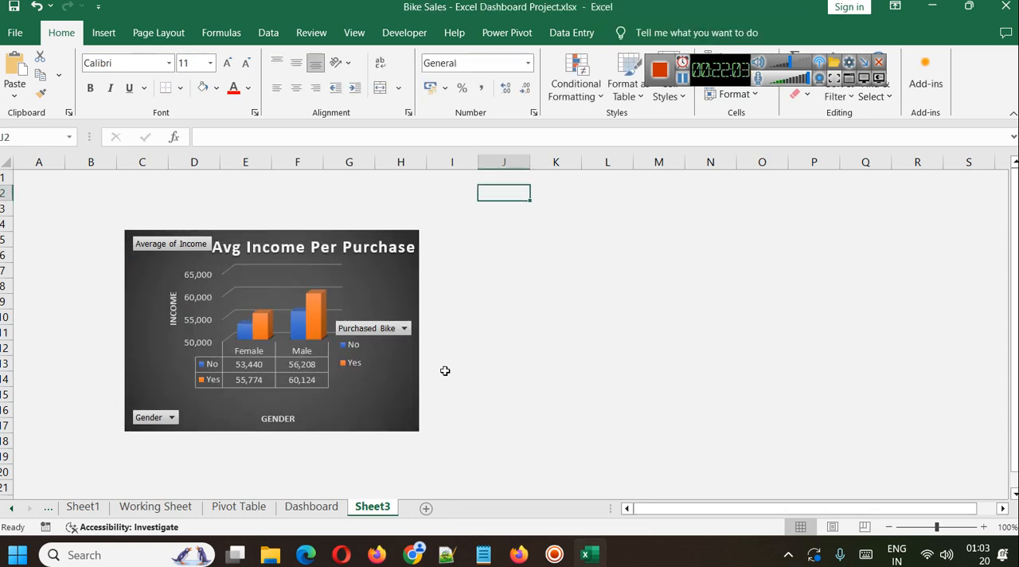
# Review the source charts on the Pivot Table sheet and the finished layout on the Dashboard sheet, and return to Sheet3.
pyautogui.click(239, 507)
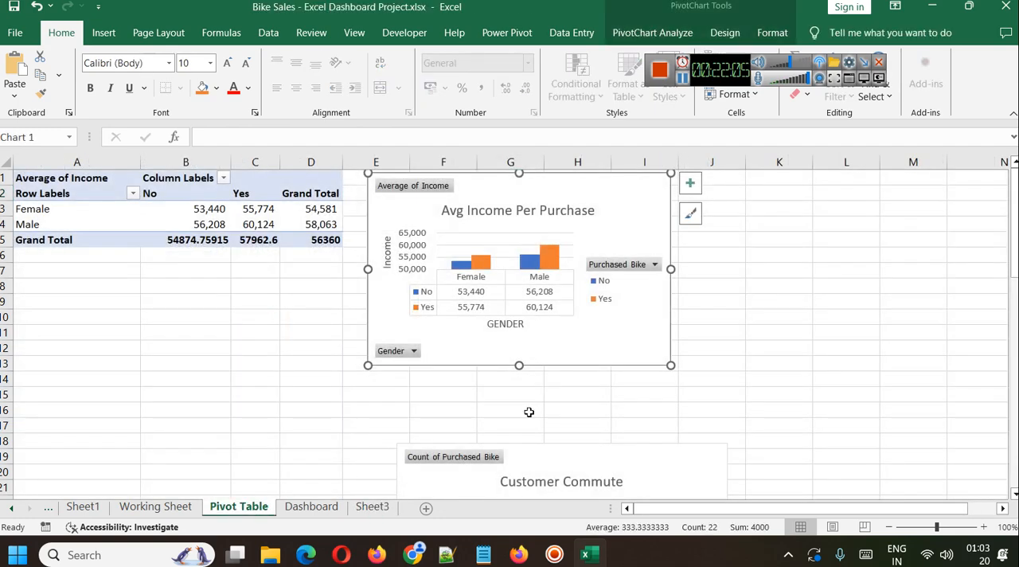
pyautogui.scroll(-2, 490, 313)
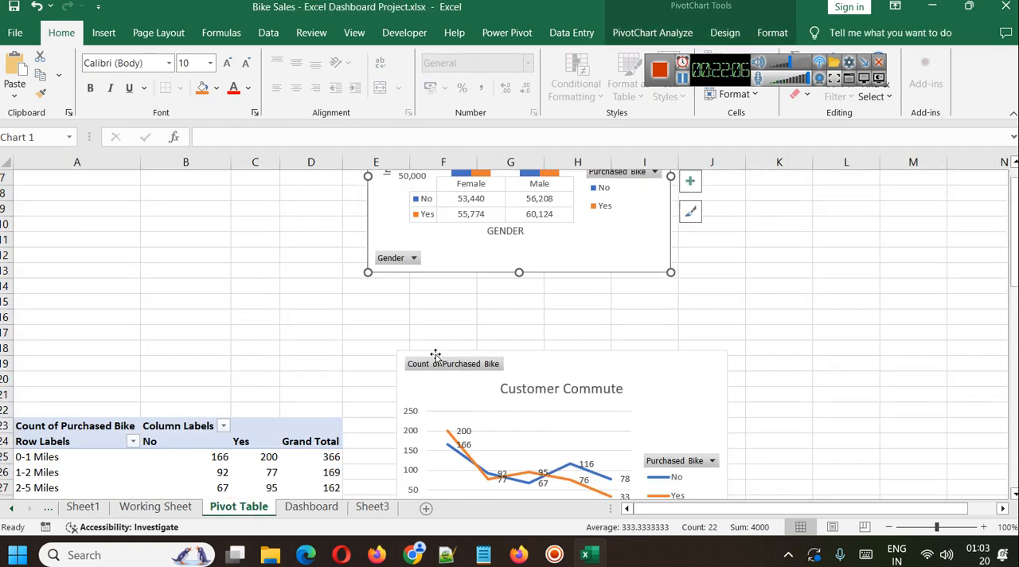
pyautogui.click(311, 507)
pyautogui.click(63, 189)
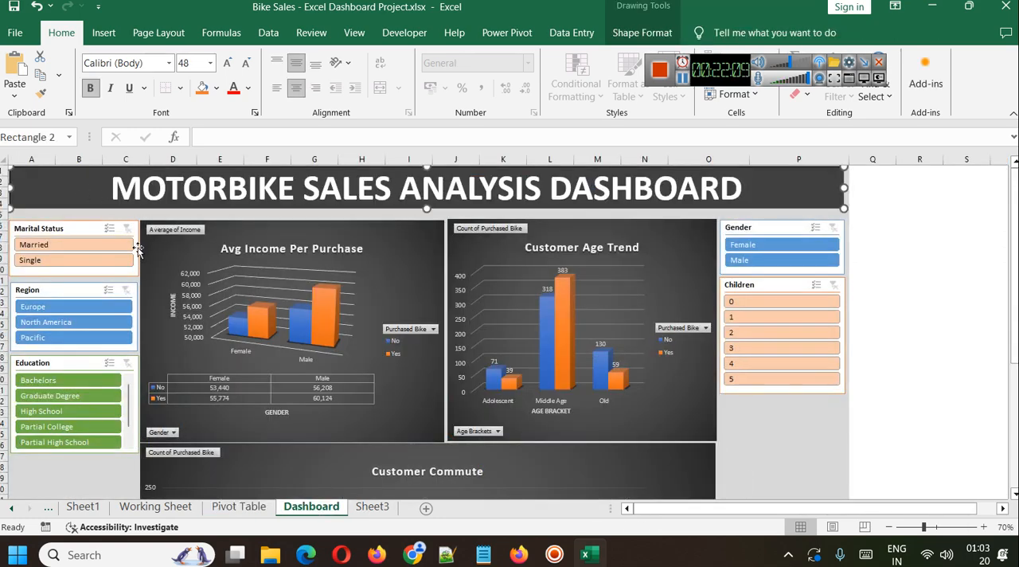
pyautogui.click(366, 507)
pyautogui.click(576, 317)
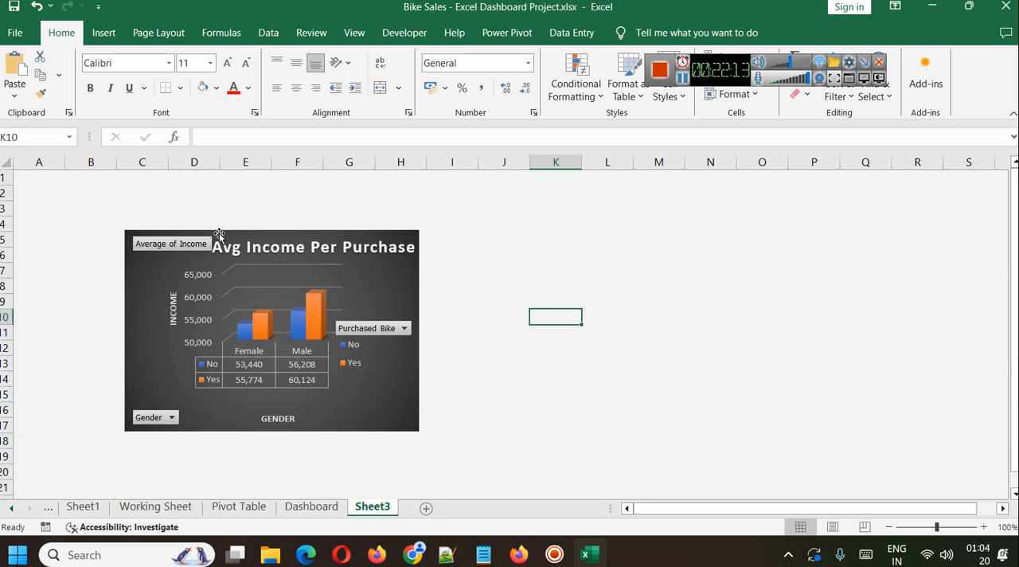
# Shift the income chart slightly to the right and draw a rectangle of about 31.71 × 1.69 cm across columns A to S above it.
pyautogui.moveTo(353, 292); pyautogui.dragTo(387, 293)
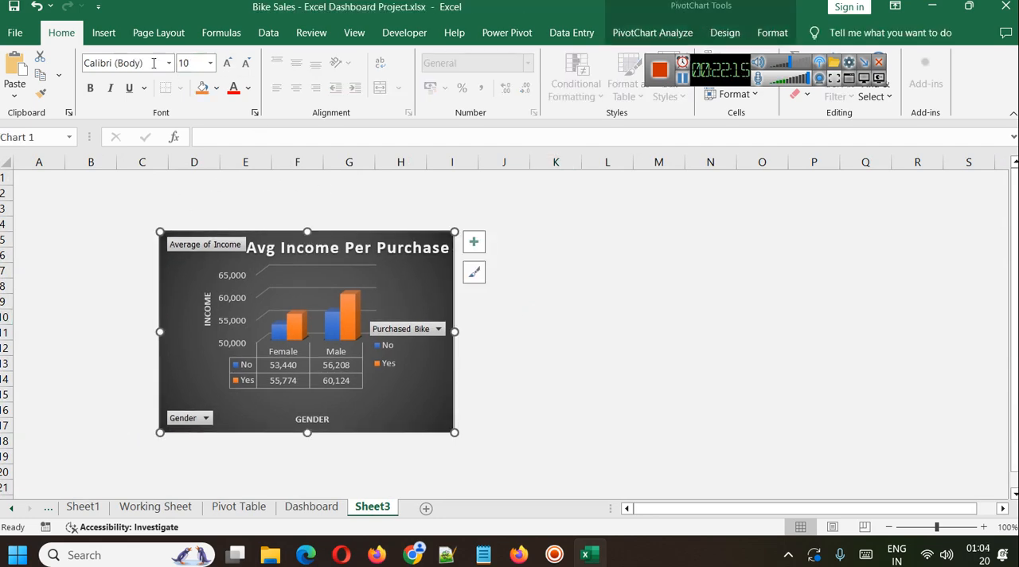
pyautogui.click(104, 36)
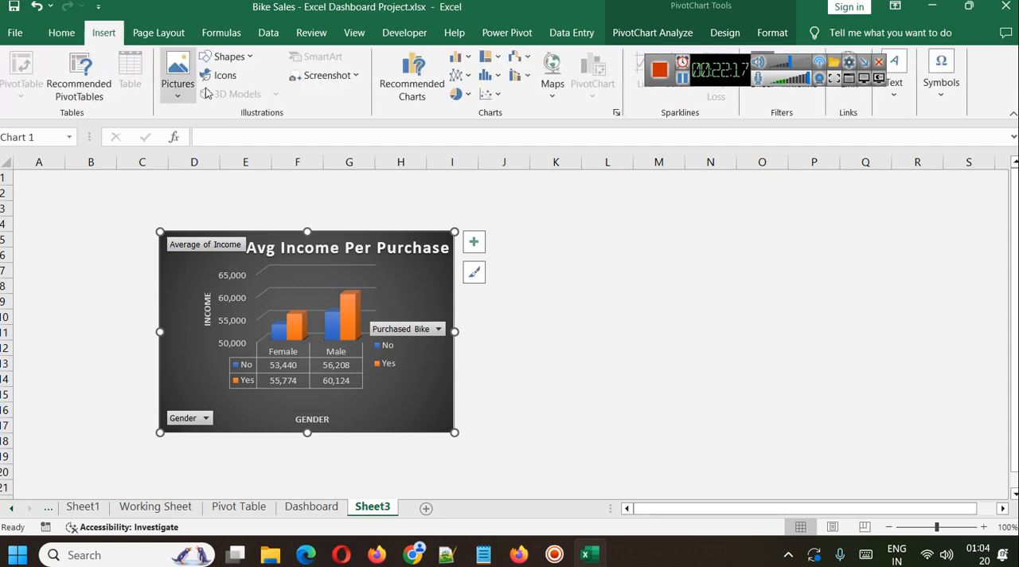
pyautogui.click(229, 56)
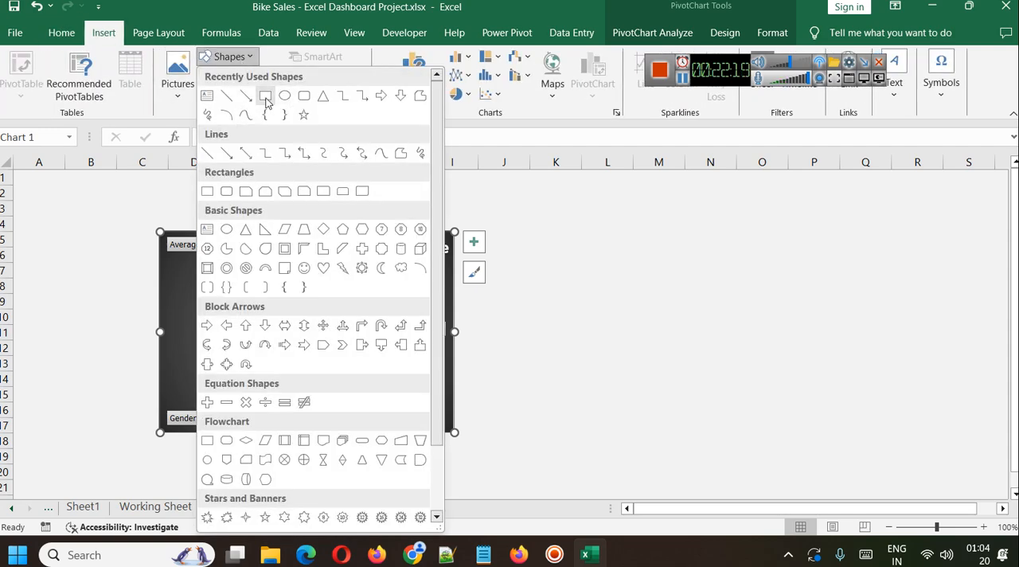
pyautogui.click(265, 96)
pyautogui.moveTo(15, 169); pyautogui.dragTo(983, 223)
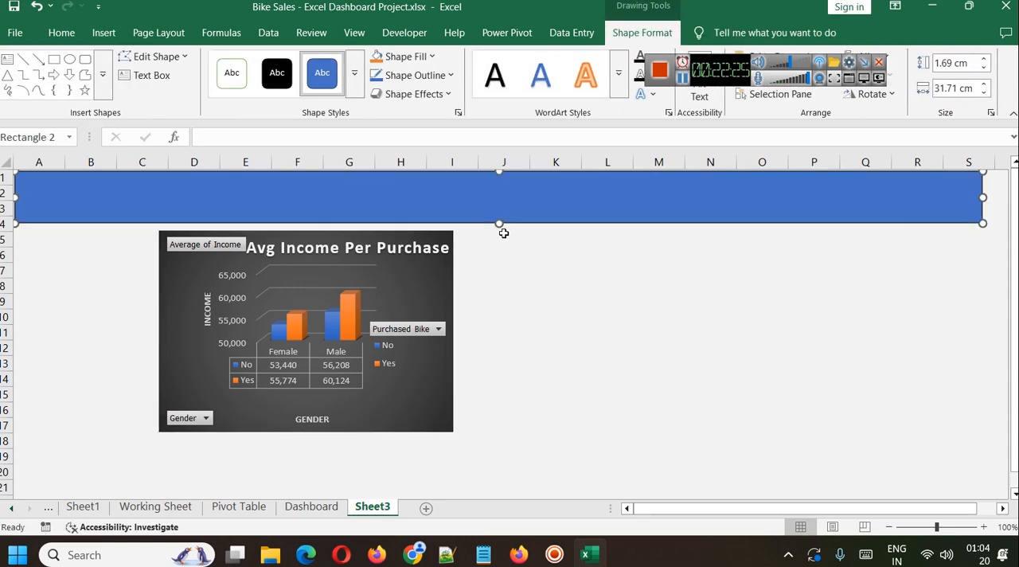
# Fill the banner rectangle with dark gray and enter the title BIKE SALES ANALYSIS in it.
pyautogui.click(428, 56)
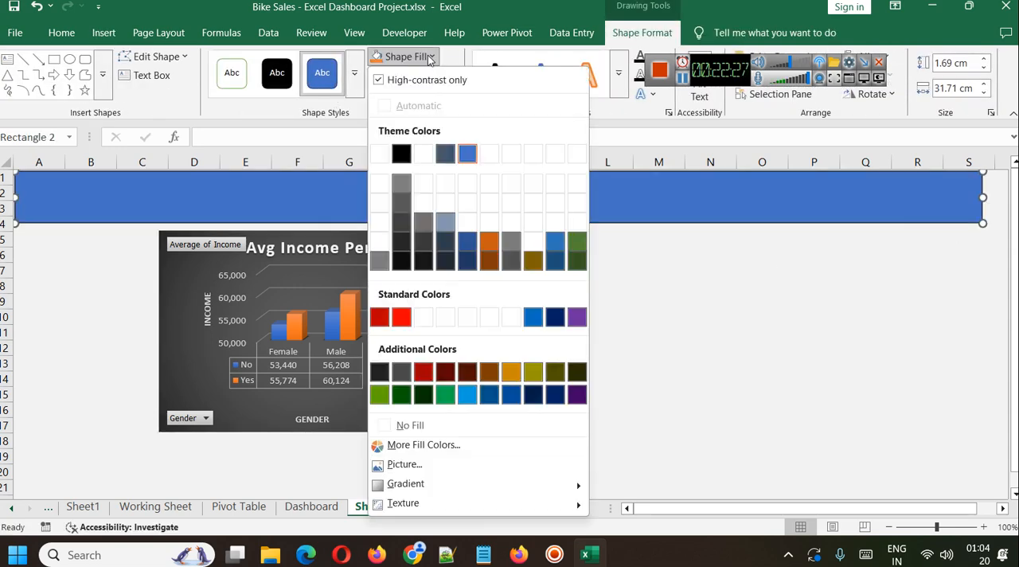
pyautogui.click(401, 225)
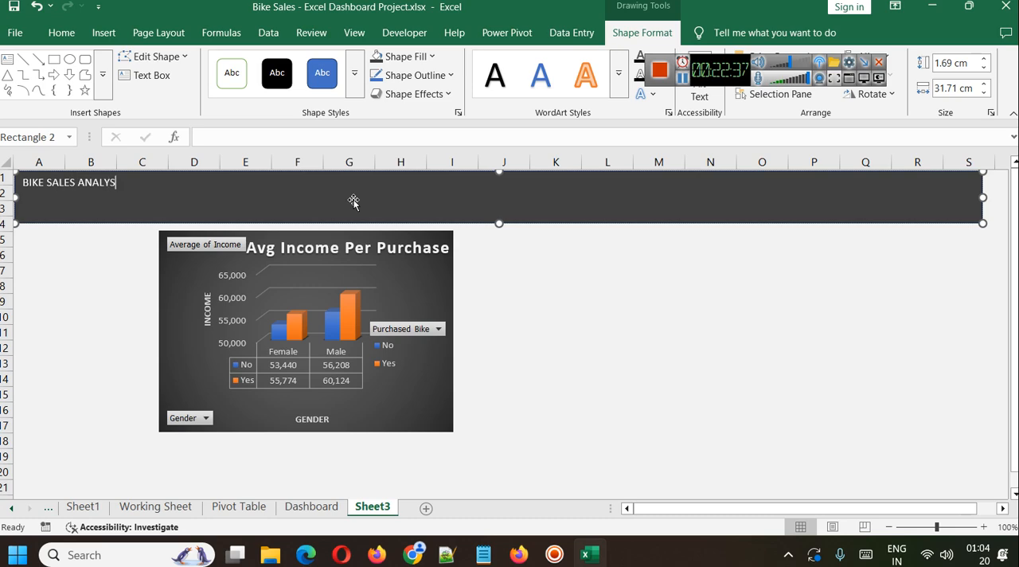
# Center the banner title vertically and horizontally and make it 32 pt bold.
pyautogui.hotkey('ctrl', 'a')
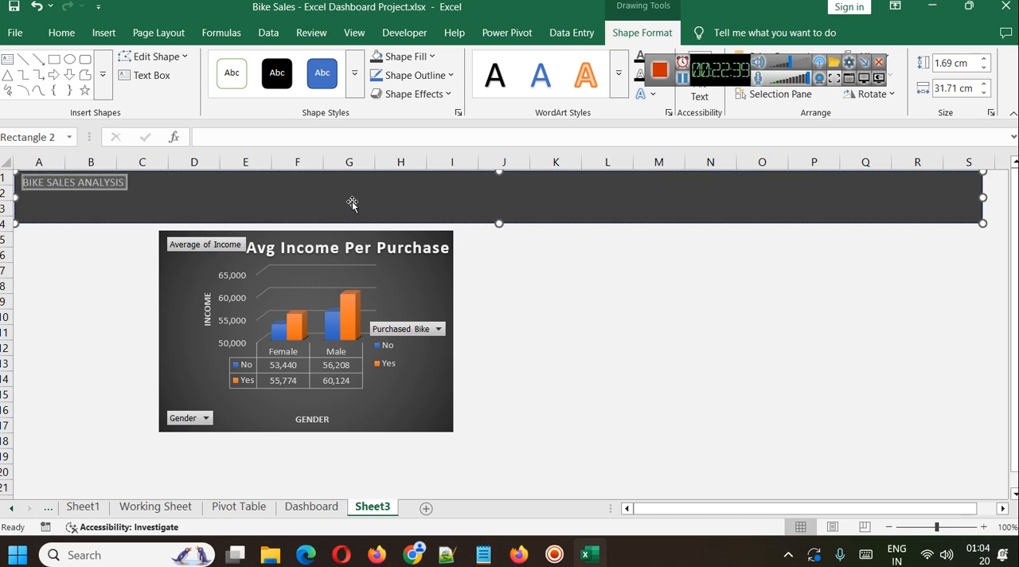
pyautogui.click(61, 32)
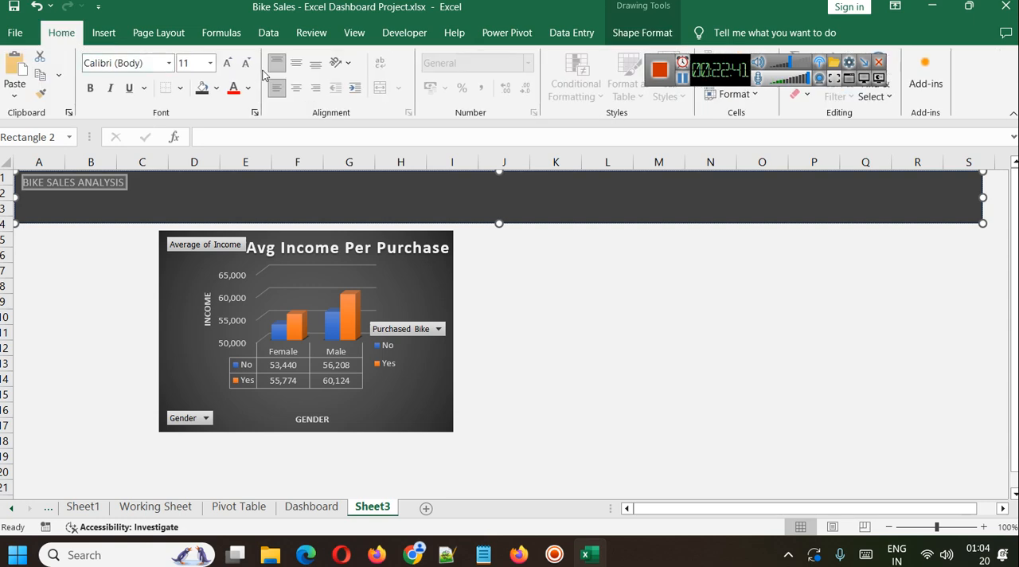
pyautogui.click(294, 64)
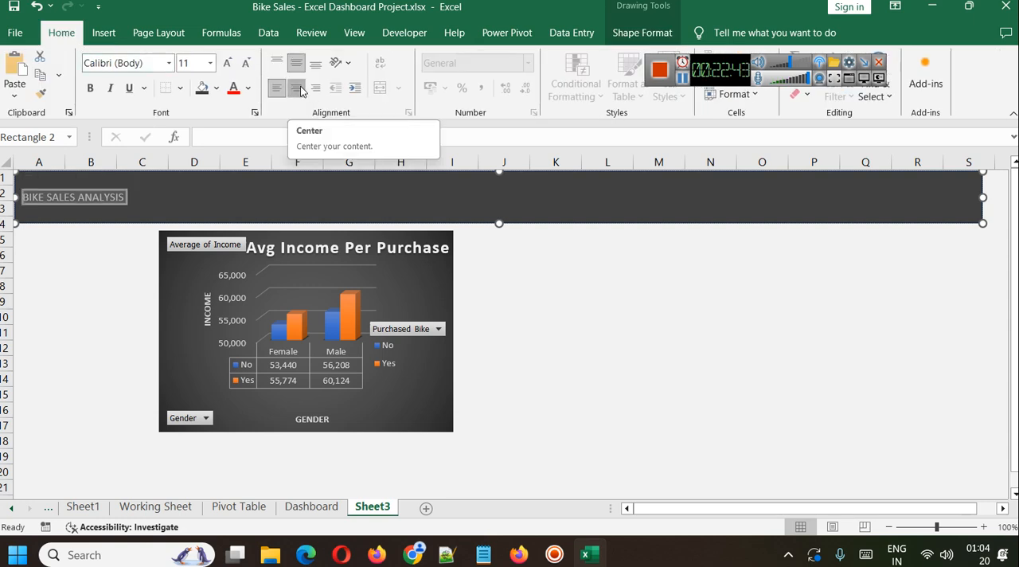
pyautogui.click(302, 89)
pyautogui.hotkey('ctrl', 'shift', '.')
pyautogui.hotkey('ctrl', 'shift', '.')
pyautogui.hotkey('ctrl', 'shift', '.')
pyautogui.hotkey('ctrl', 'shift', '.')
pyautogui.hotkey('ctrl', 'shift', '.')
pyautogui.hotkey('ctrl', 'shift', '.')
pyautogui.hotkey('ctrl', 'shift', '.')
pyautogui.hotkey('ctrl', 'shift', '.')
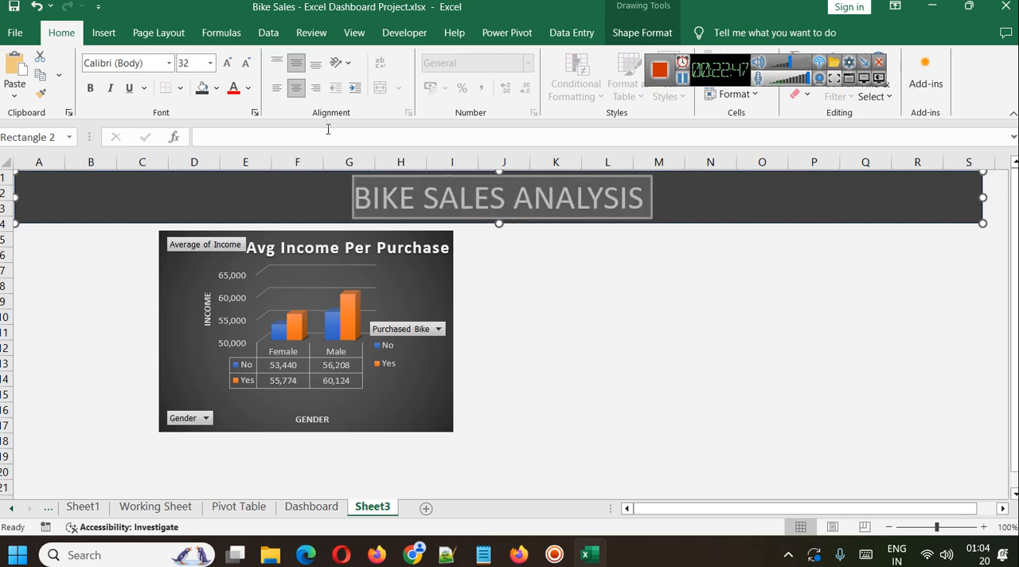
pyautogui.hotkey('ctrl', 'b')
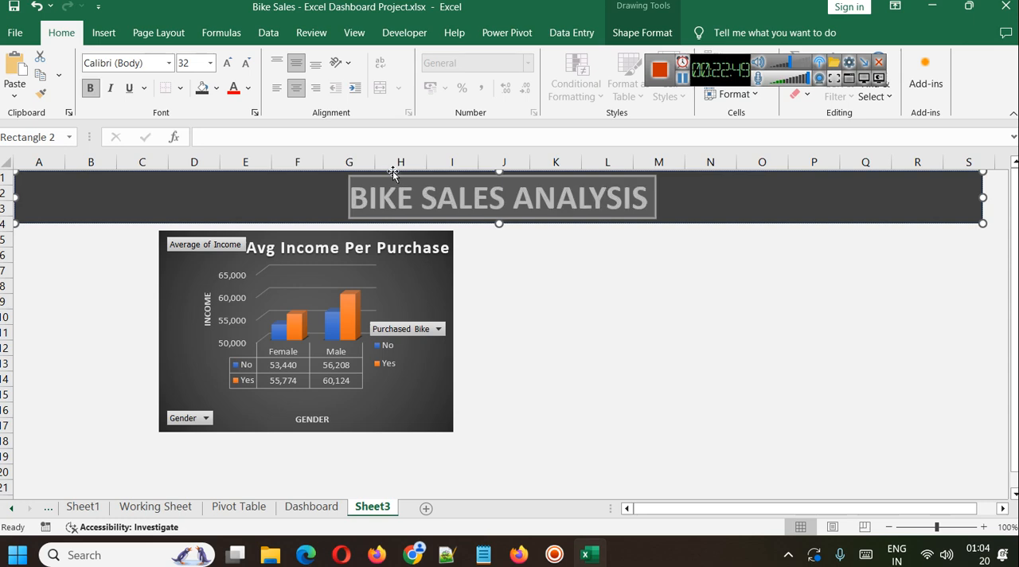
pyautogui.click(681, 196)
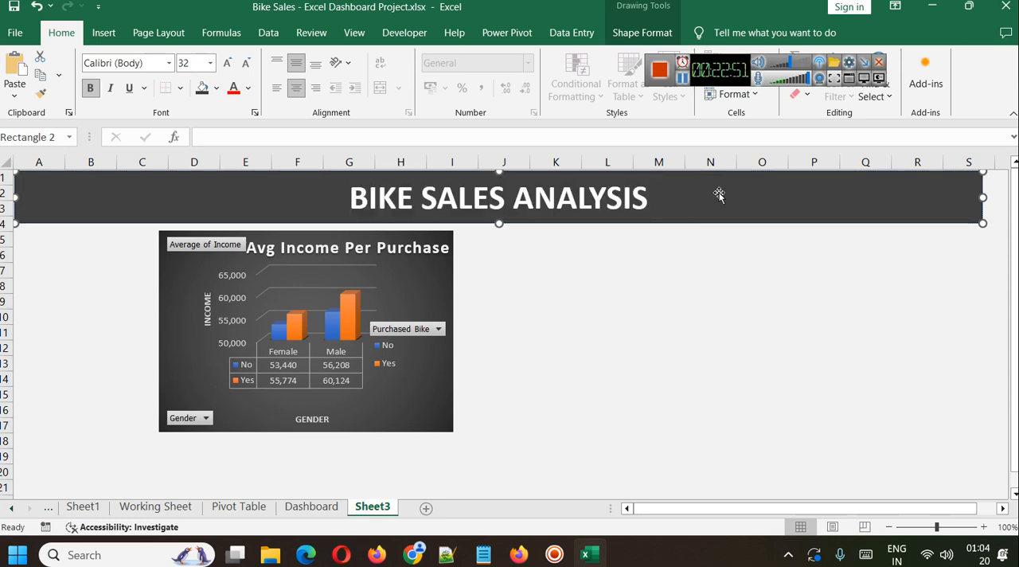
pyautogui.click(709, 291)
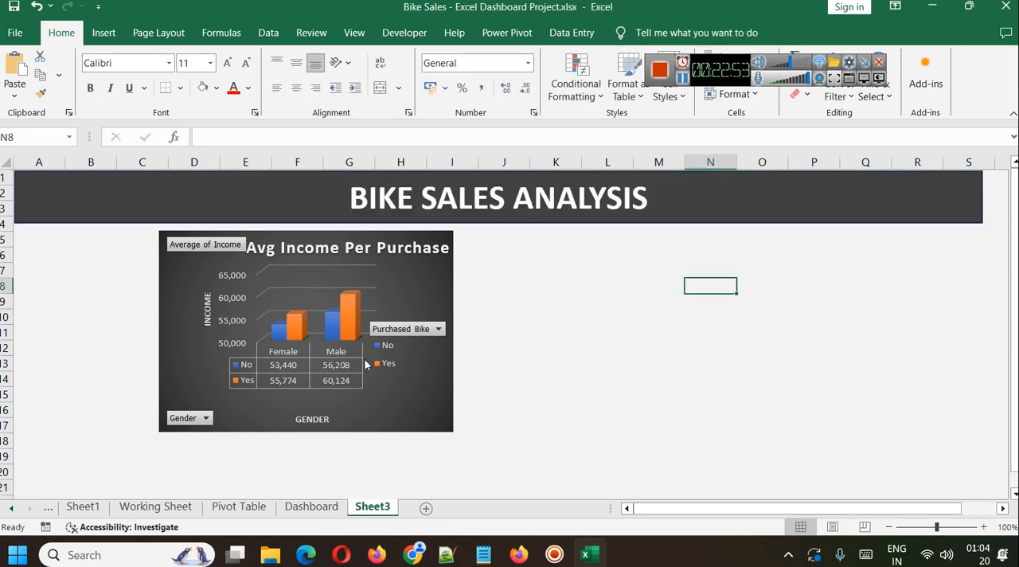
# On the Pivot Table sheet, insert Gender, Education and Occupation slicers for the Average of Income pivot table.
pyautogui.click(254, 513)
pyautogui.scroll(2, 585, 342)
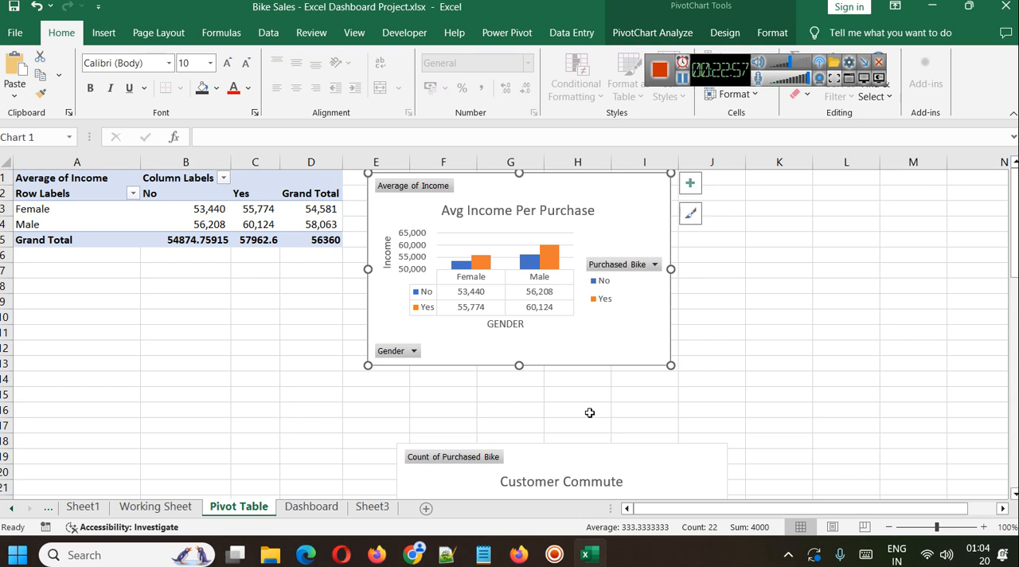
pyautogui.click(39, 184)
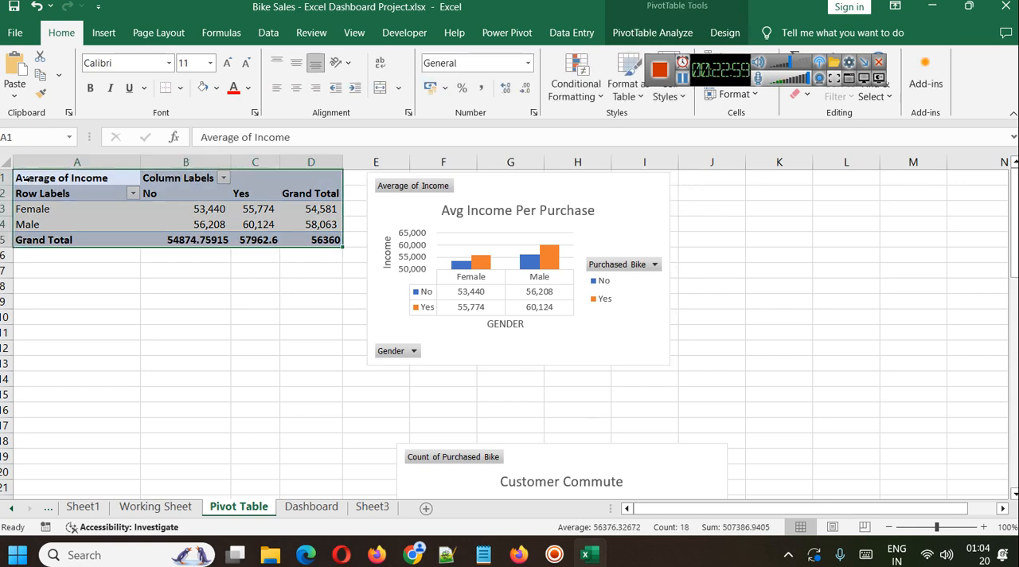
pyautogui.click(651, 32)
pyautogui.click(361, 60)
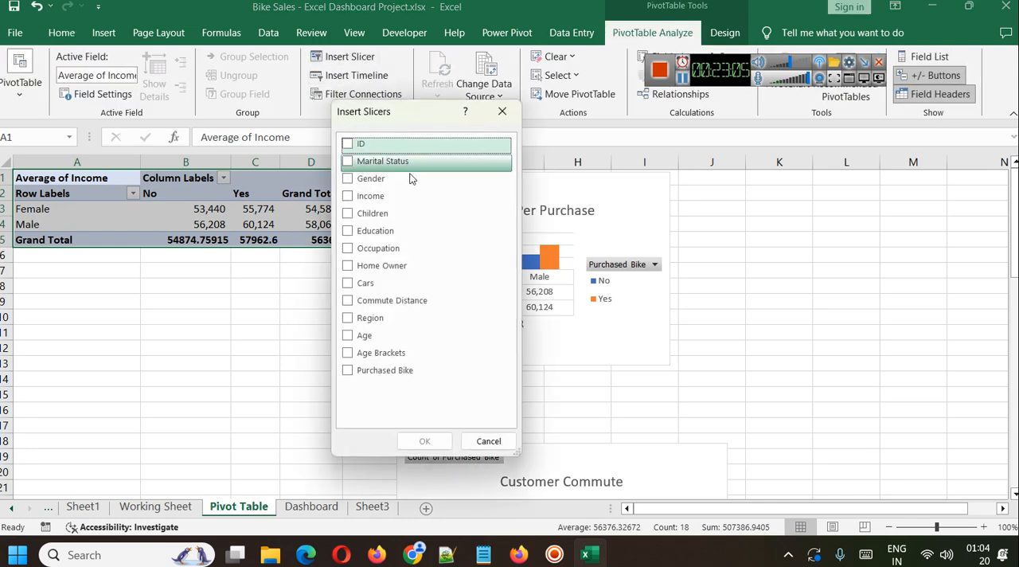
pyautogui.click(350, 178)
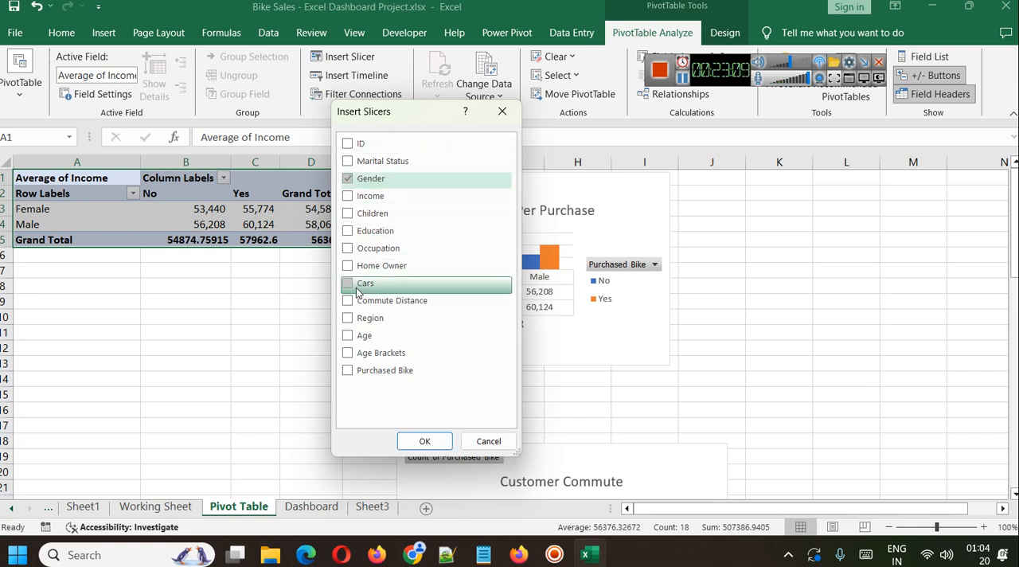
pyautogui.click(348, 236)
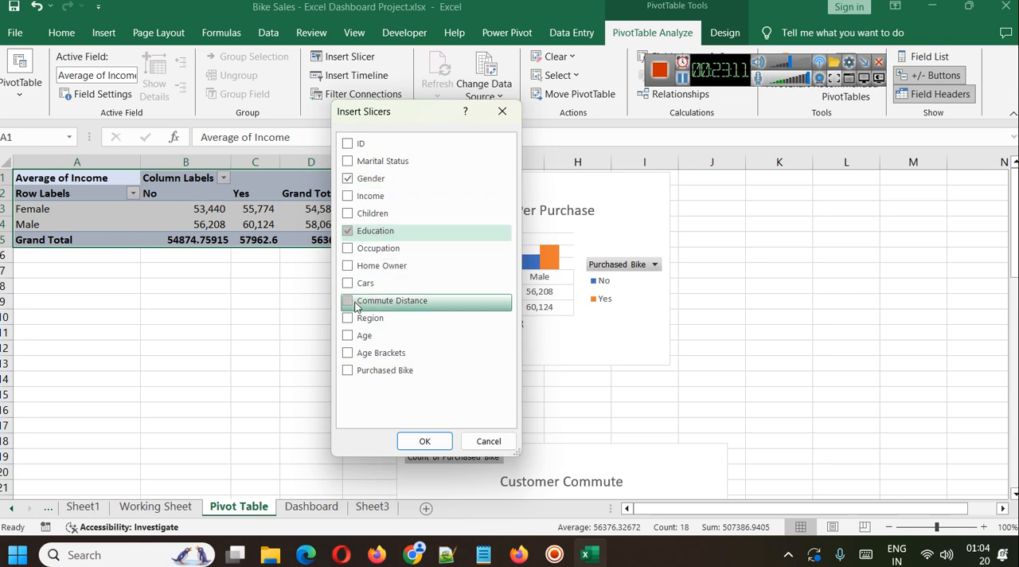
pyautogui.click(347, 248)
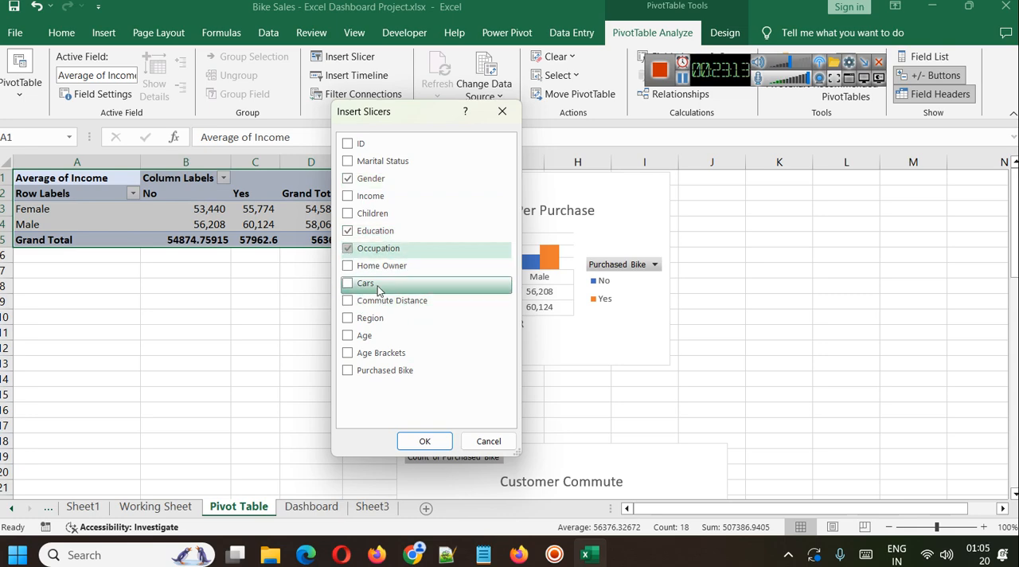
pyautogui.click(424, 441)
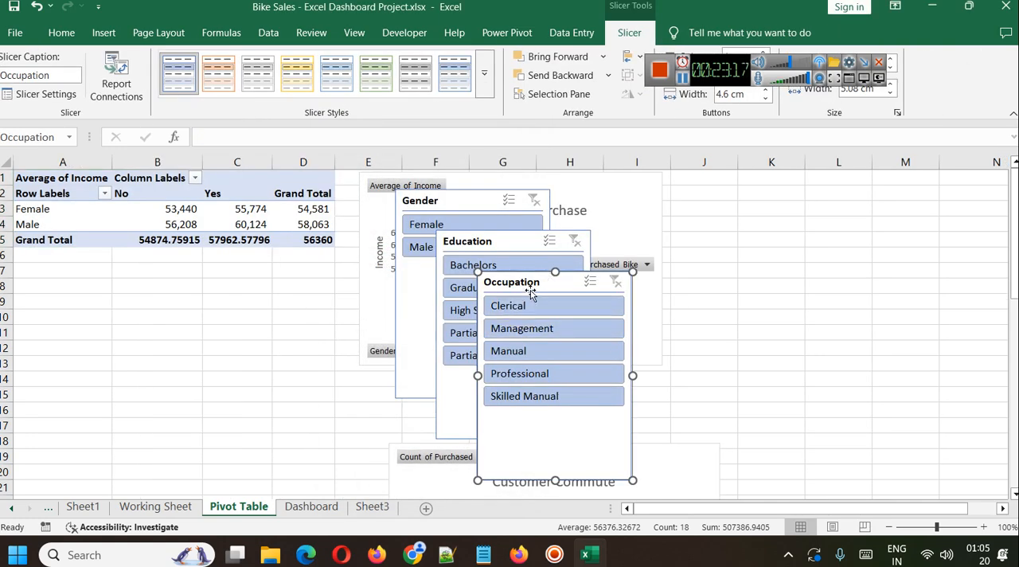
# Transfer the Gender, Education and Occupation slicers together to Sheet3, pasting them at cell M6.
pyautogui.keyDown('ctrl'); pyautogui.click(497, 238); pyautogui.keyUp('ctrl')
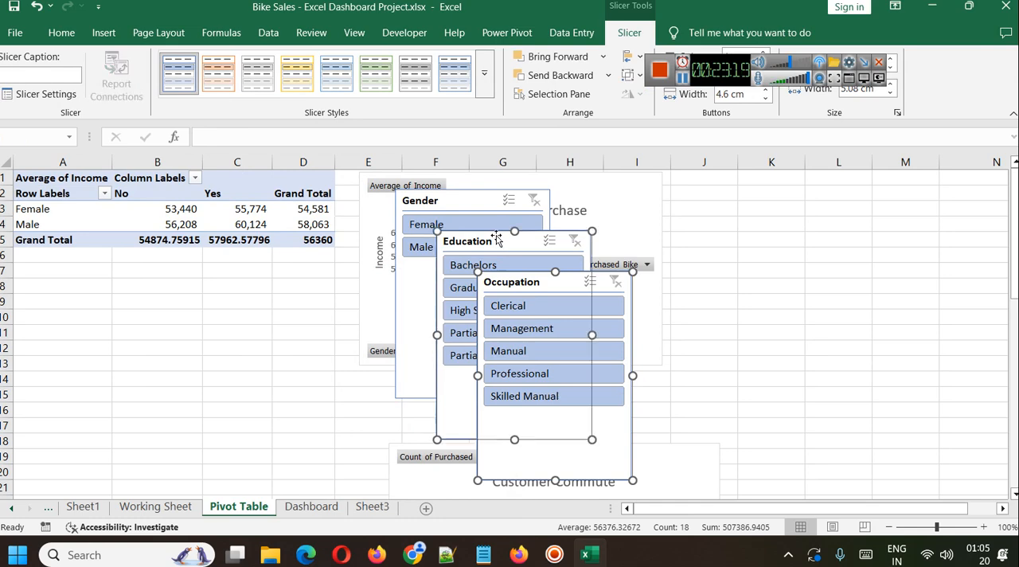
pyautogui.keyDown('ctrl'); pyautogui.click(471, 199); pyautogui.keyUp('ctrl')
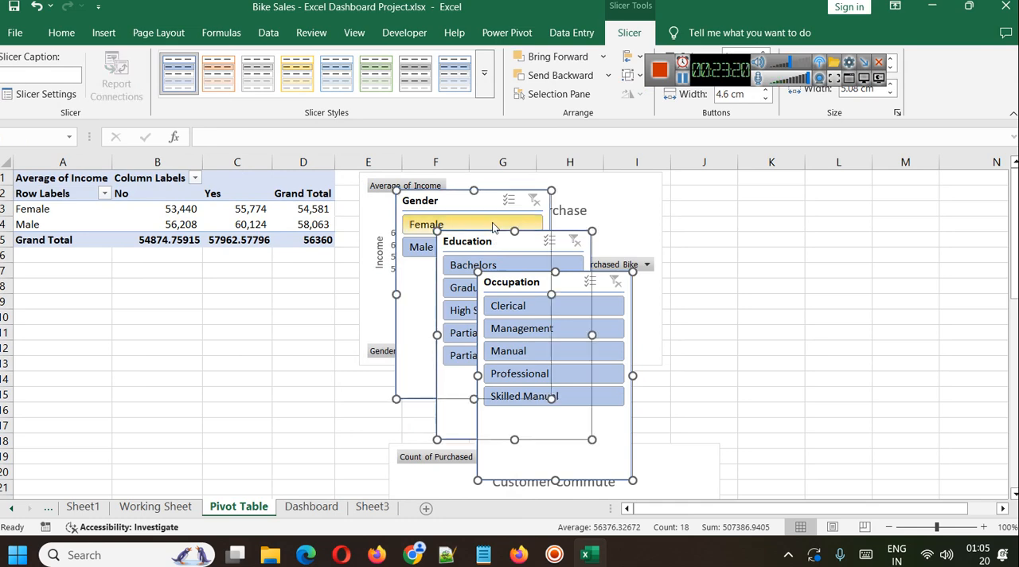
pyautogui.click(372, 506)
pyautogui.click(666, 258)
pyautogui.hotkey('ctrl', 'v')
pyautogui.click(504, 348)
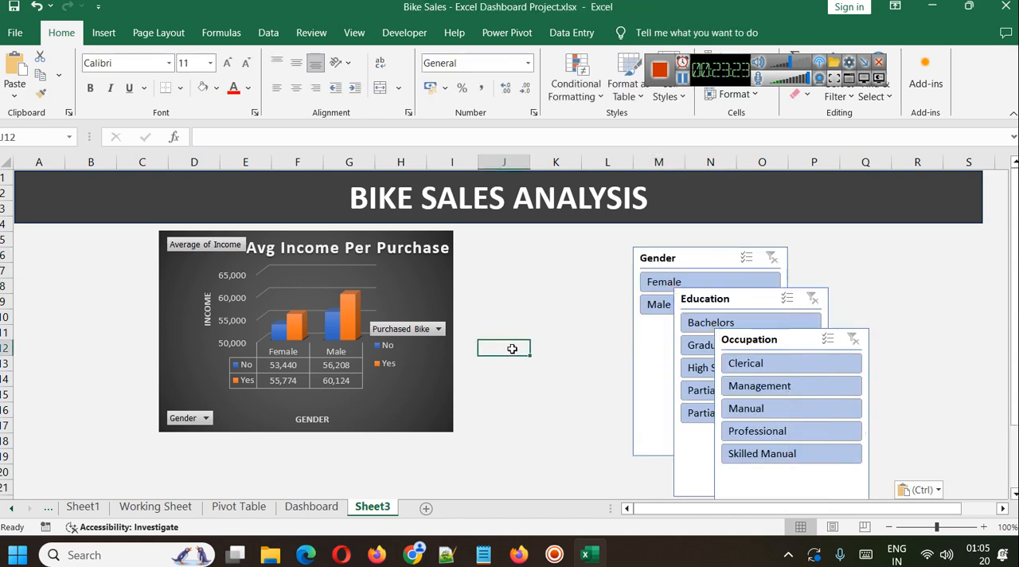
# Place the Occupation slicer under the banner to the left of the income chart and narrow it to fit the gap.
pyautogui.click(738, 343)
pyautogui.moveTo(737, 342); pyautogui.dragTo(36, 242)
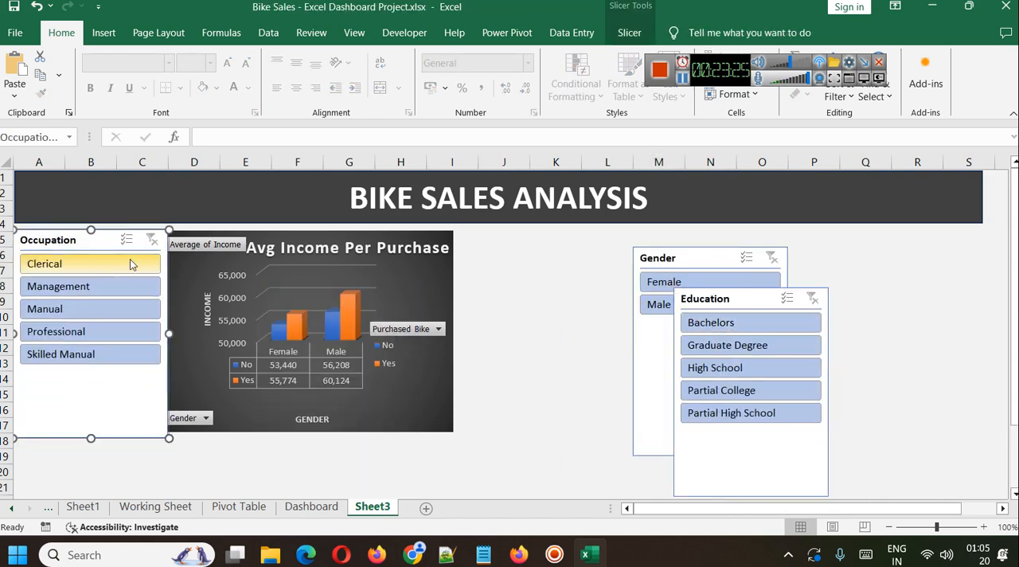
pyautogui.moveTo(160, 336); pyautogui.dragTo(151, 336)
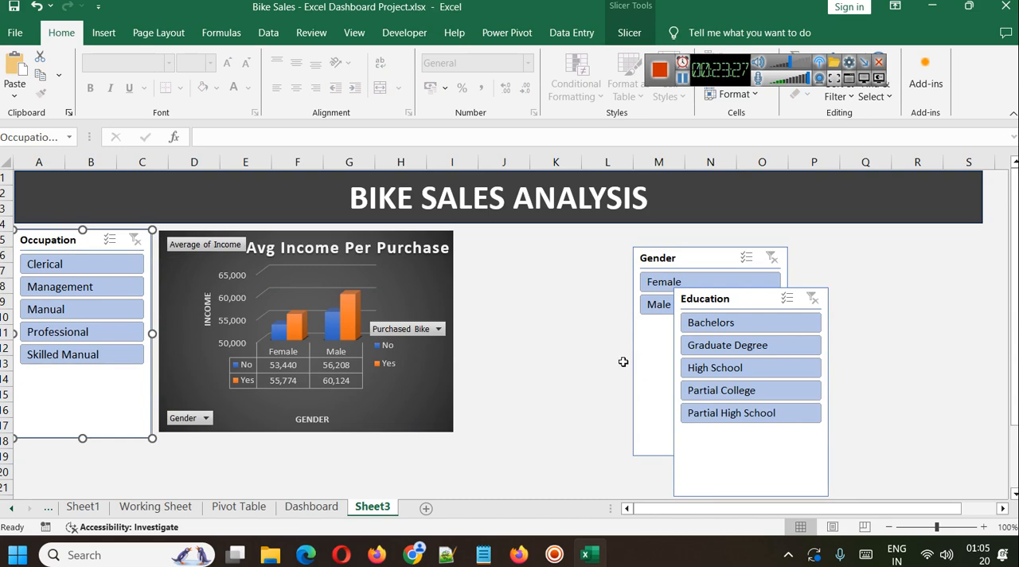
# Shorten the Occupation slicer so it ends just below the Skilled Manual entry.
pyautogui.moveTo(82, 438); pyautogui.dragTo(82, 371)
pyautogui.click(366, 360)
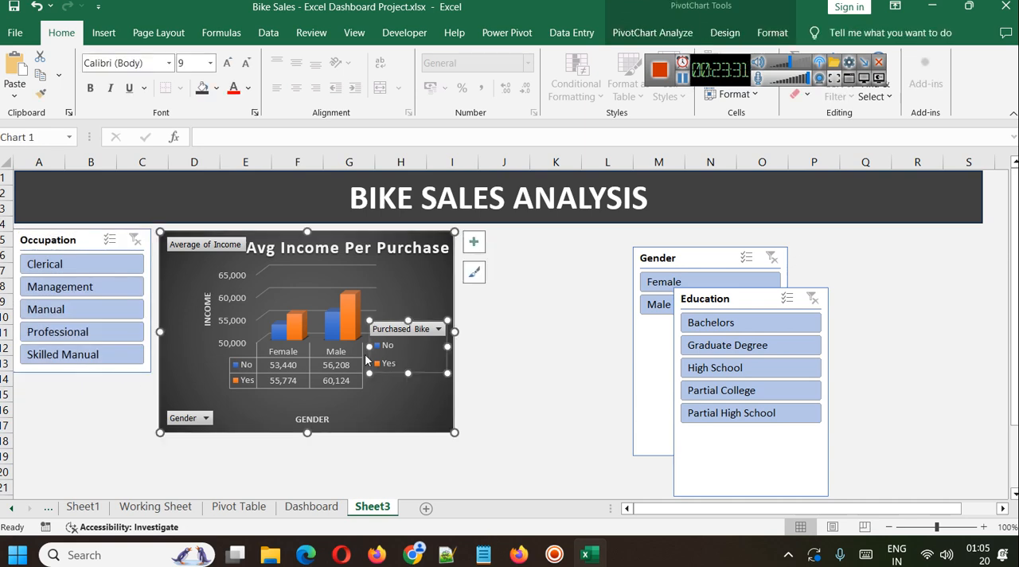
pyautogui.click(546, 303)
# Place the Education slicer directly below the Occupation slicer, narrowed to a similar width and shortened to end around its last entry.
pyautogui.moveTo(708, 298); pyautogui.dragTo(47, 390)
pyautogui.moveTo(168, 485)
pyautogui.mouseDown()
pyautogui.moveTo(137, 480)
pyautogui.moveTo(153, 478)
pyautogui.mouseUp()
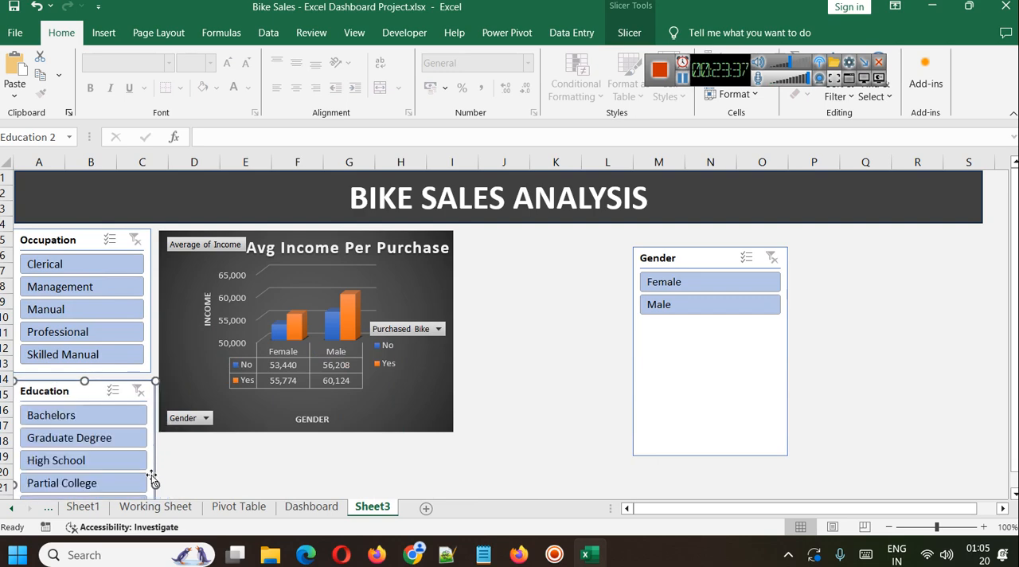
pyautogui.click(246, 470)
pyautogui.scroll(-2, 230, 456)
pyautogui.click(105, 484)
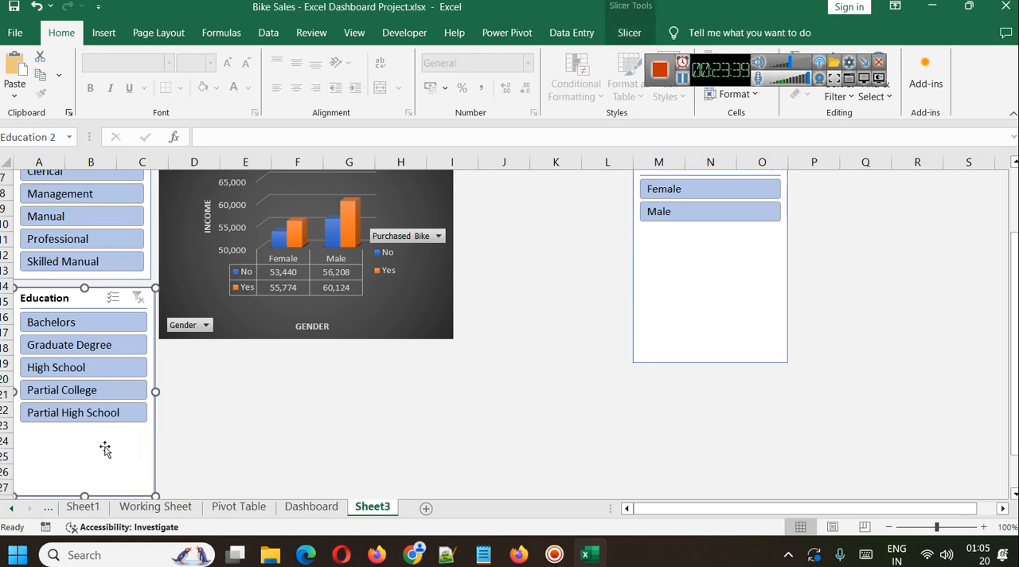
pyautogui.moveTo(80, 491); pyautogui.dragTo(79, 422)
pyautogui.click(320, 423)
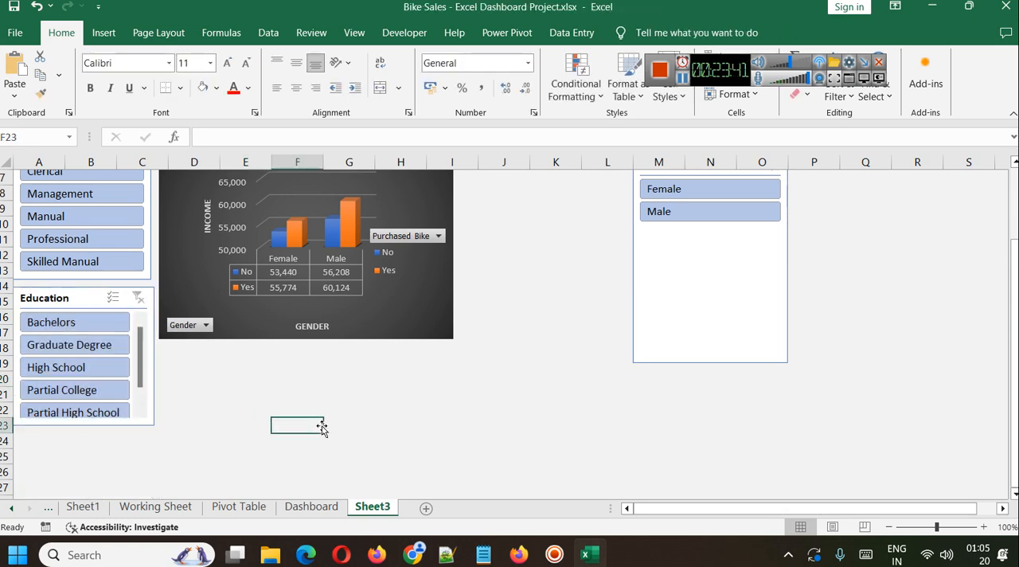
# Move the Gender slicer under the banner's right end and shorten it to fit its Female and Male entries.
pyautogui.scroll(2, 342, 421)
pyautogui.moveTo(712, 257); pyautogui.dragTo(904, 244)
pyautogui.moveTo(906, 432); pyautogui.dragTo(908, 311)
pyautogui.click(734, 348)
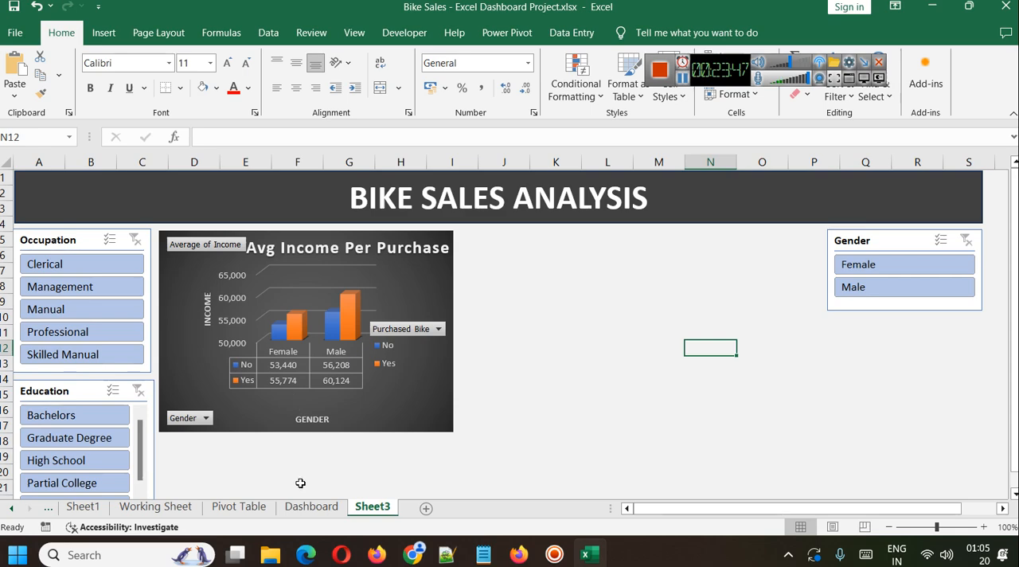
# On the Pivot Table sheet, move the Occupation, Education and Gender slicers off the income chart into the empty columns beside it.
pyautogui.click(239, 506)
pyautogui.click(764, 287)
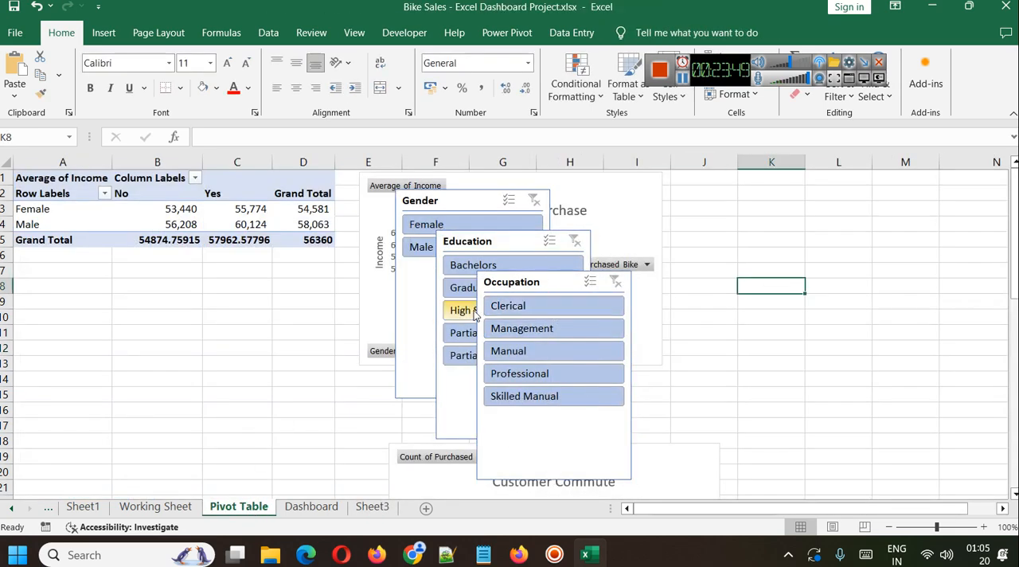
pyautogui.moveTo(539, 287); pyautogui.dragTo(858, 275)
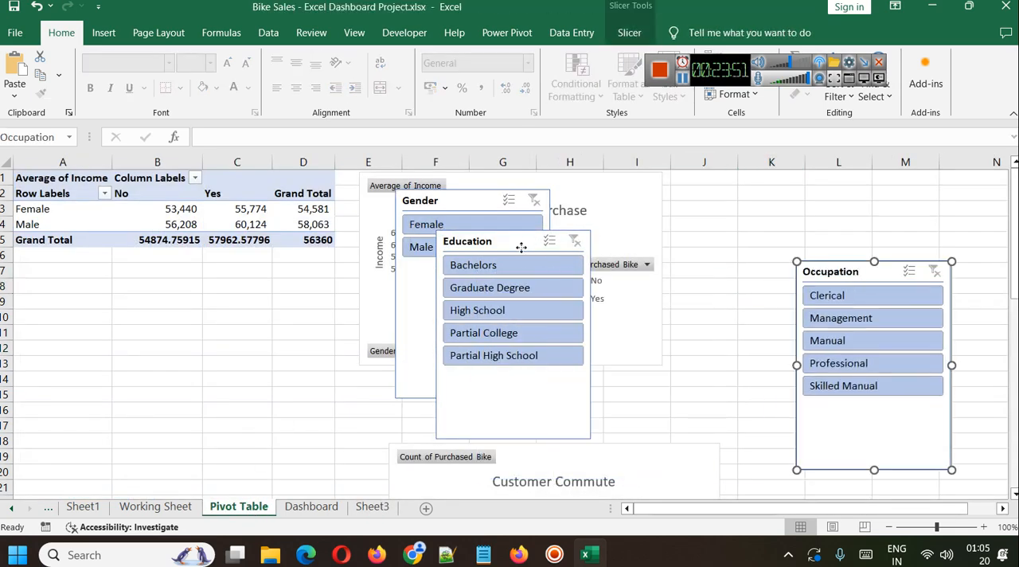
pyautogui.moveTo(521, 249); pyautogui.dragTo(866, 239)
pyautogui.moveTo(460, 211); pyautogui.dragTo(828, 211)
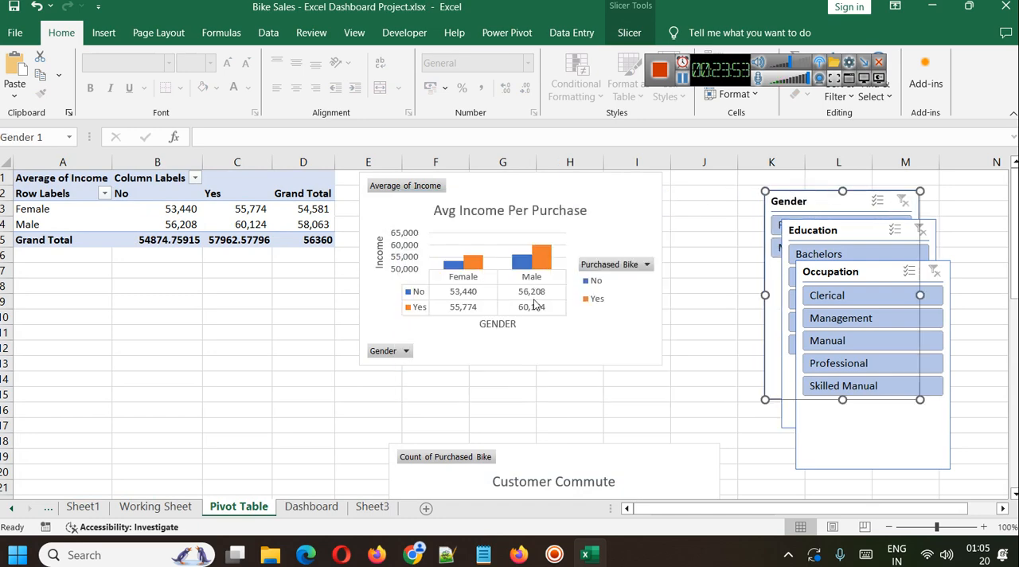
# Copy the Customer Commute chart from the Pivot Table sheet and paste it into Sheet3.
pyautogui.click(591, 445)
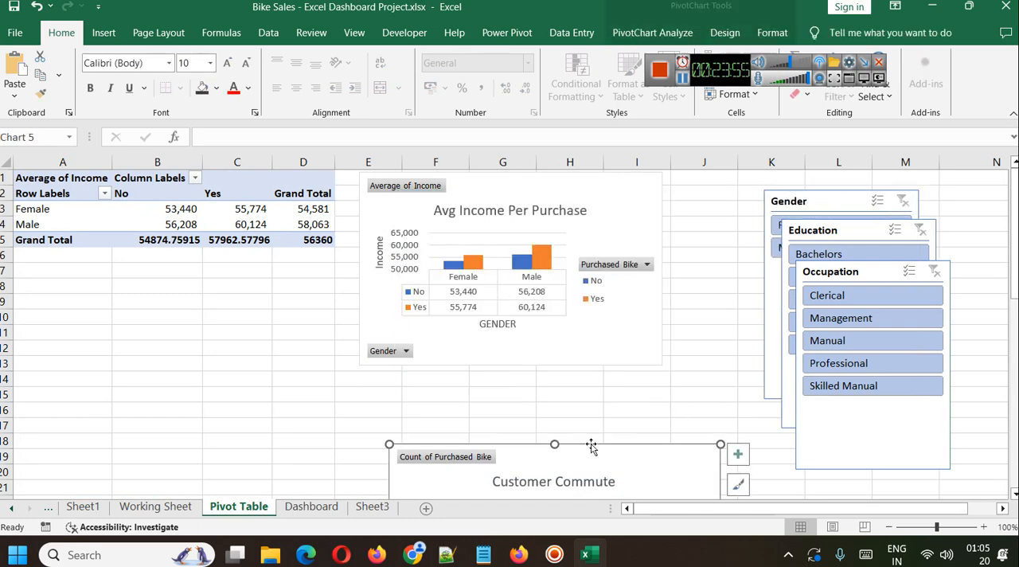
pyautogui.scroll(-7, 621, 402)
pyautogui.scroll(2, 561, 387)
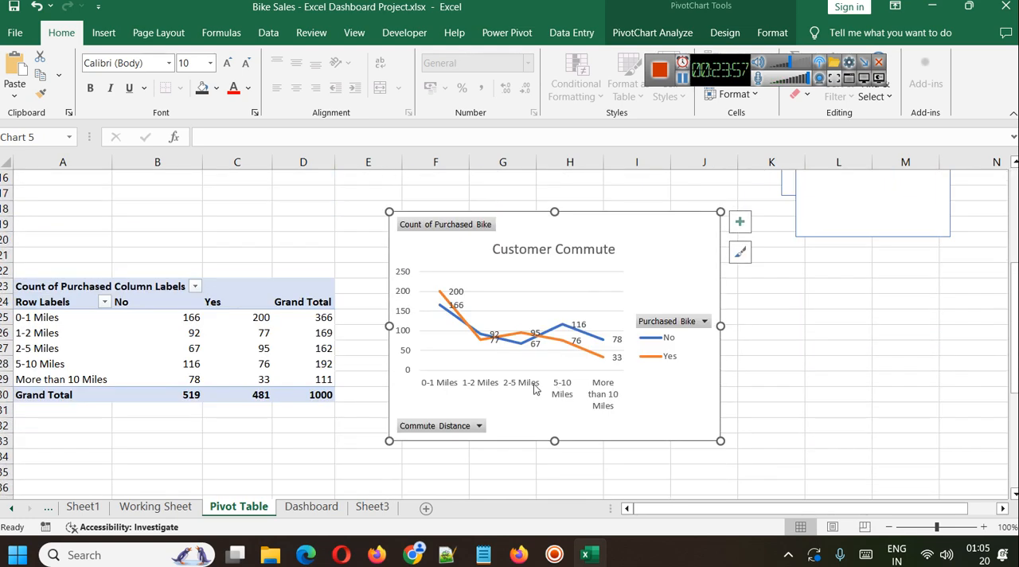
pyautogui.click(372, 506)
pyautogui.scroll(-4, 557, 340)
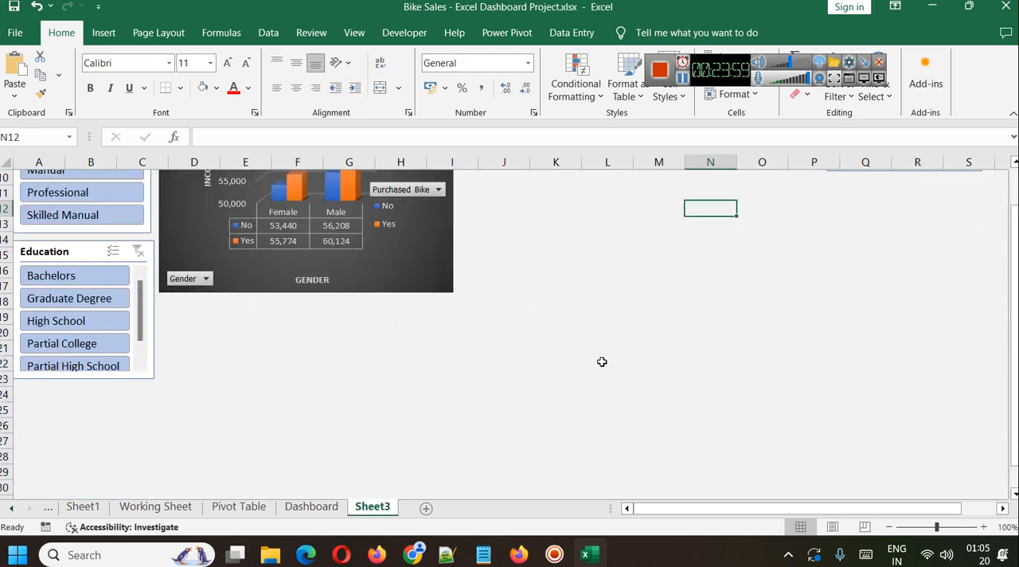
pyautogui.hotkey('ctrl', 'v')
pyautogui.scroll(3, 557, 339)
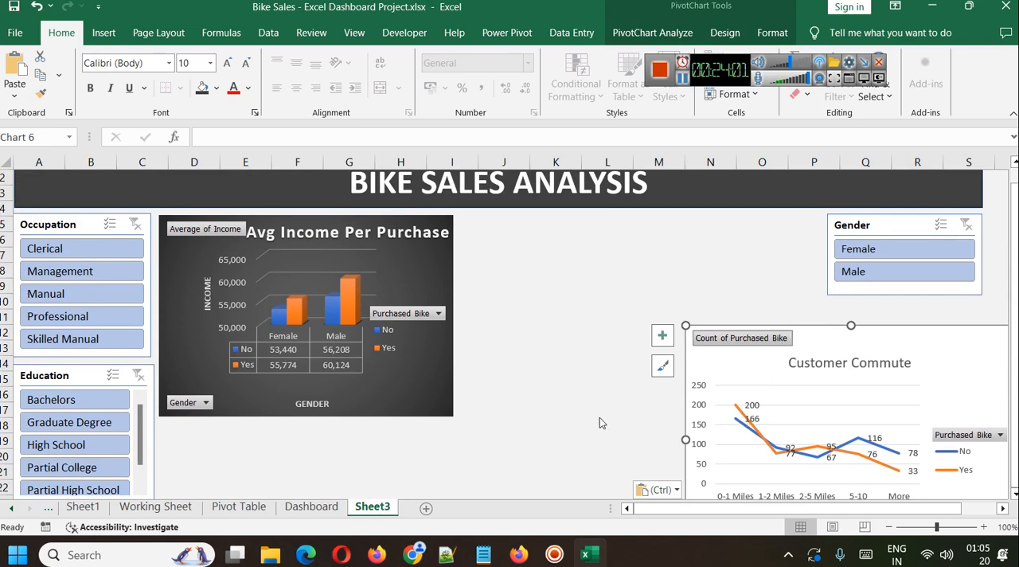
# Place the Customer Commute chart directly below the income chart and widen it to reach column P.
pyautogui.moveTo(908, 346); pyautogui.dragTo(389, 438)
pyautogui.scroll(-2, 520, 365)
pyautogui.moveTo(497, 445); pyautogui.dragTo(821, 442)
pyautogui.scroll(-2, 825, 437)
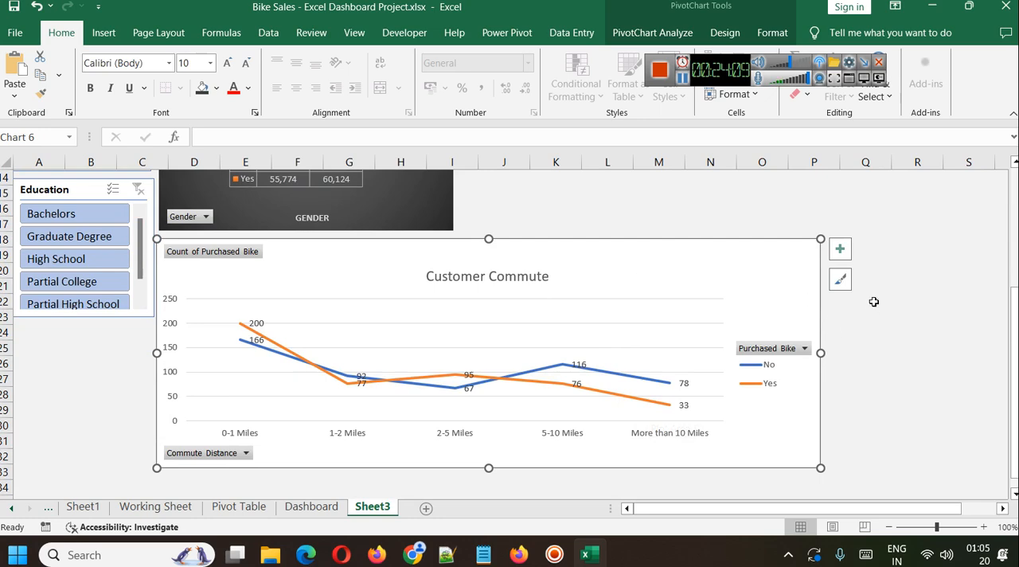
# Apply the dark gradient chart style to the Customer Commute chart to match the income chart.
pyautogui.click(840, 278)
pyautogui.scroll(-3, 762, 227)
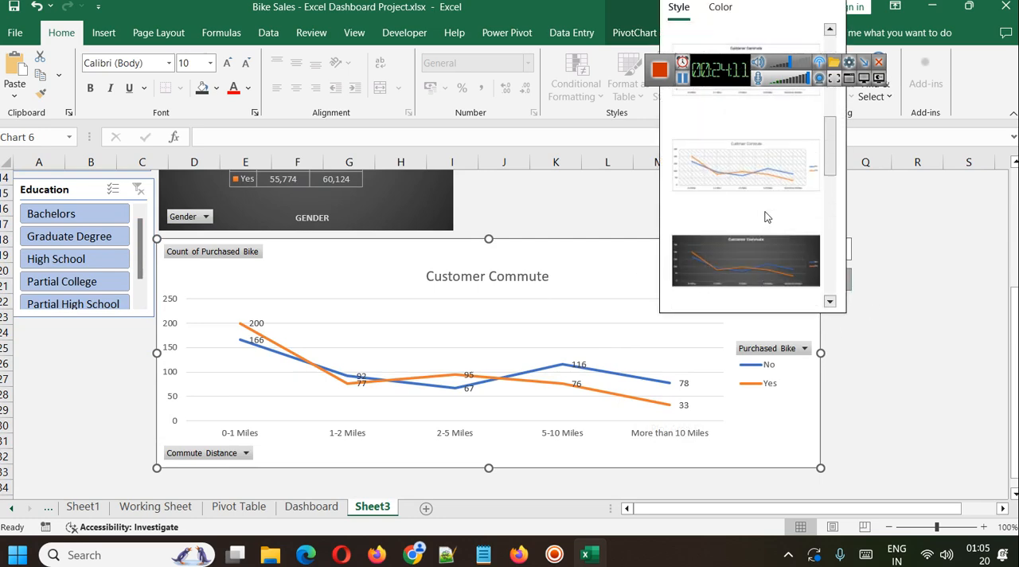
pyautogui.click(744, 264)
pyautogui.click(923, 394)
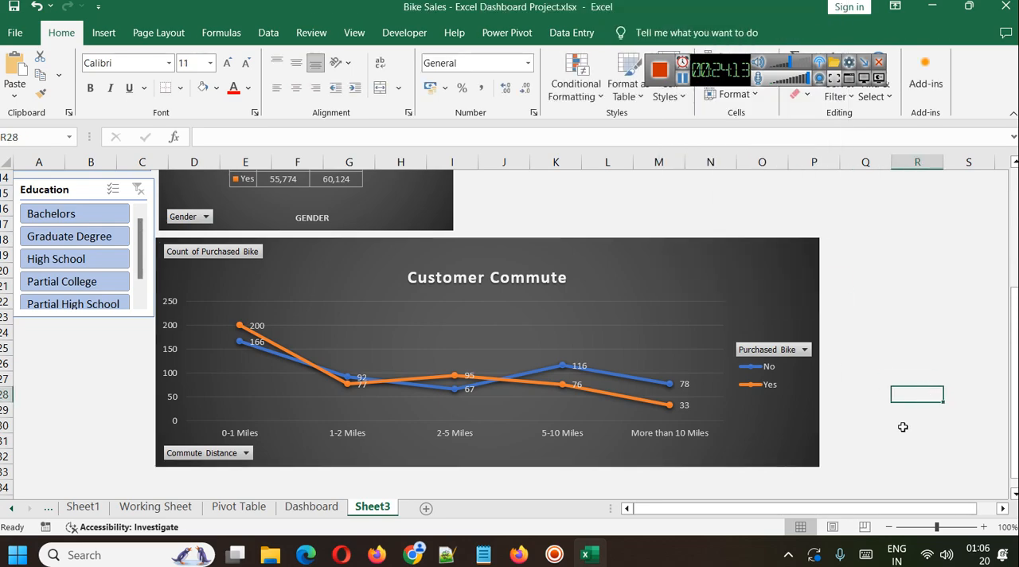
pyautogui.scroll(5, 902, 426)
pyautogui.scroll(-1, 810, 445)
pyautogui.scroll(1, 691, 396)
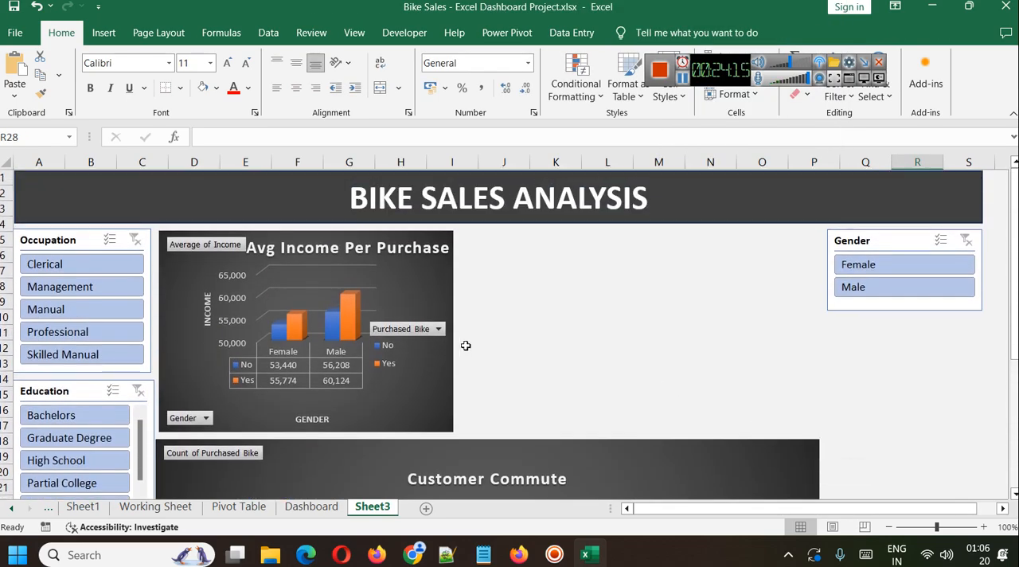
# Copy the Customer Age Trend chart from the Pivot Table sheet and paste it into Sheet3.
pyautogui.click(239, 506)
pyautogui.scroll(-6, 613, 360)
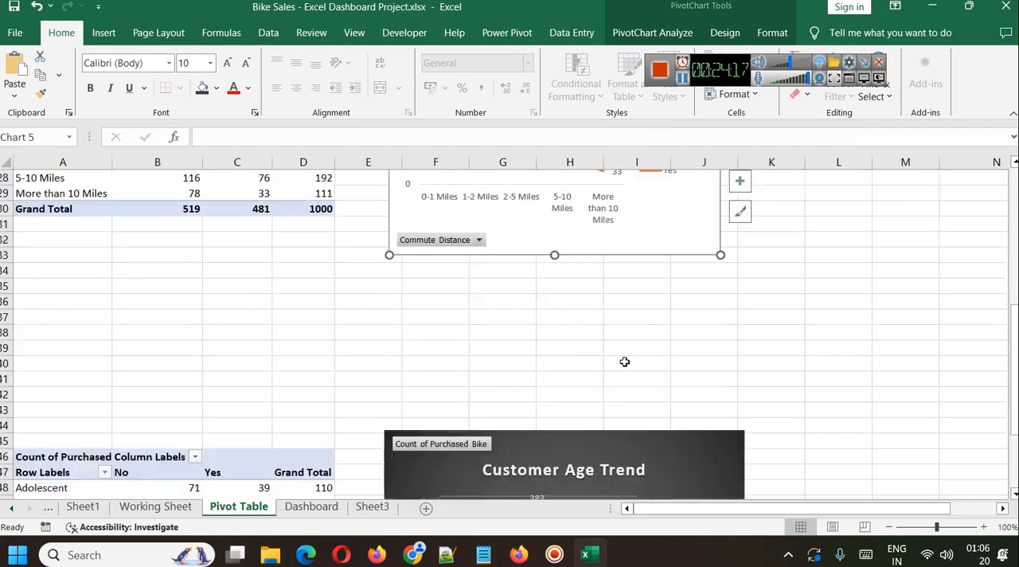
pyautogui.scroll(6, 585, 358)
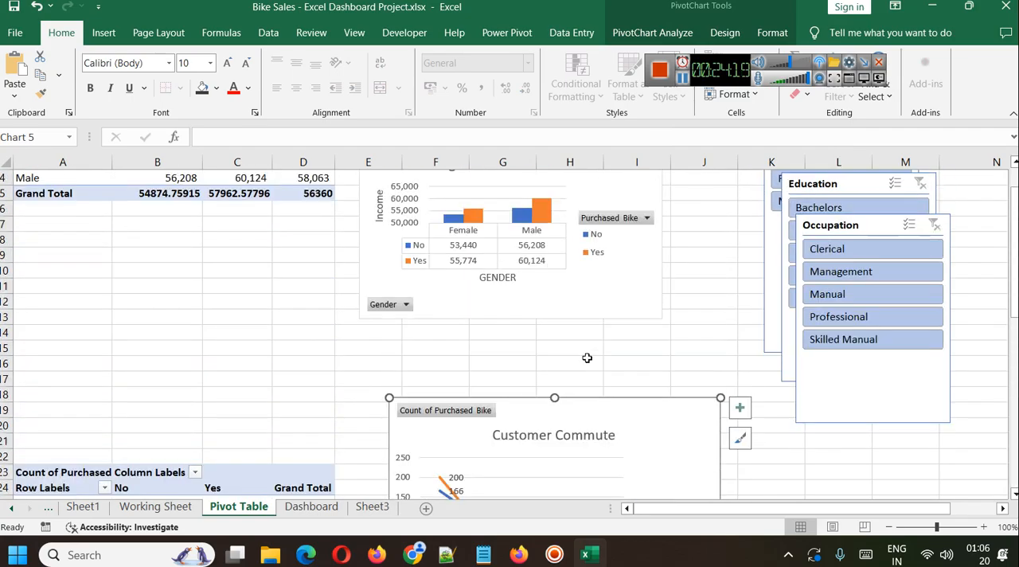
pyautogui.scroll(-5, 588, 358)
pyautogui.click(706, 366)
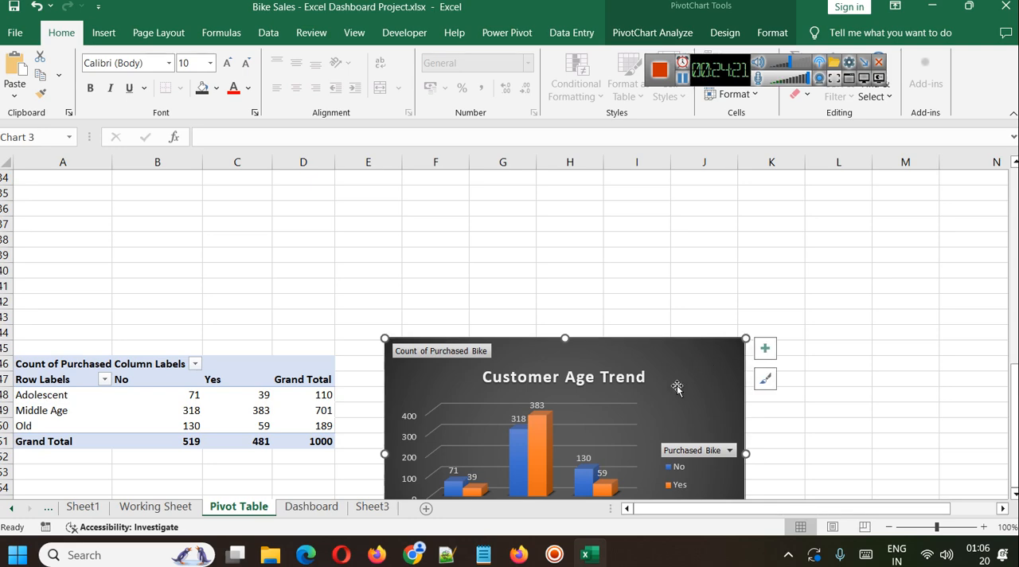
pyautogui.hotkey('ctrl', 'c')
pyautogui.click(373, 506)
pyautogui.scroll(-6, 509, 335)
pyautogui.hotkey('ctrl', 'v')
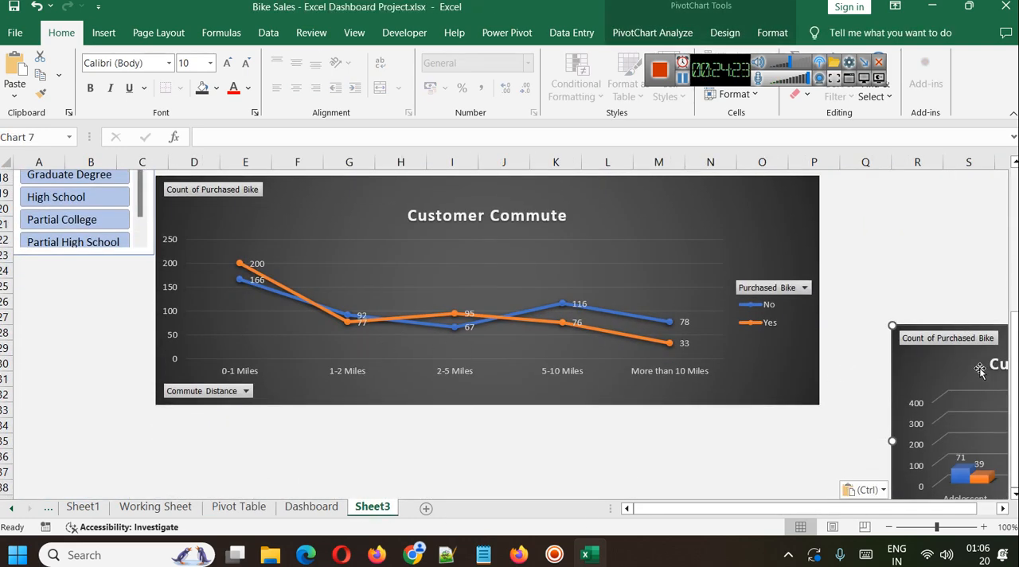
# Move the Customer Age Trend chart under the banner, between the income chart and the Gender slicer.
pyautogui.moveTo(939, 373); pyautogui.dragTo(632, 298)
pyautogui.scroll(1, 632, 298)
pyautogui.moveTo(951, 409); pyautogui.dragTo(771, 365)
pyautogui.moveTo(878, 345); pyautogui.dragTo(669, 192)
pyautogui.scroll(3, 734, 295)
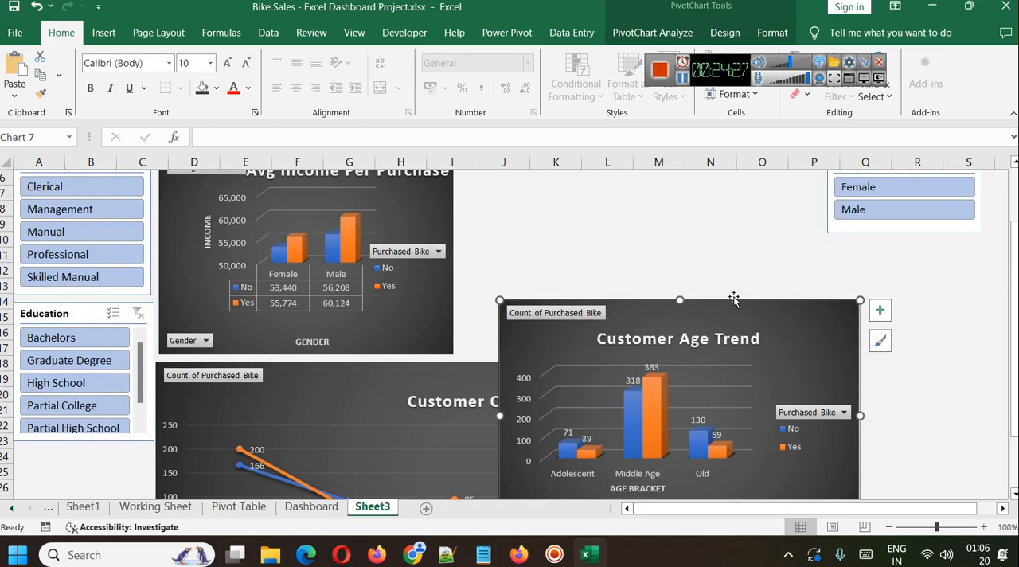
pyautogui.moveTo(657, 313); pyautogui.dragTo(617, 180)
pyautogui.scroll(1, 665, 289)
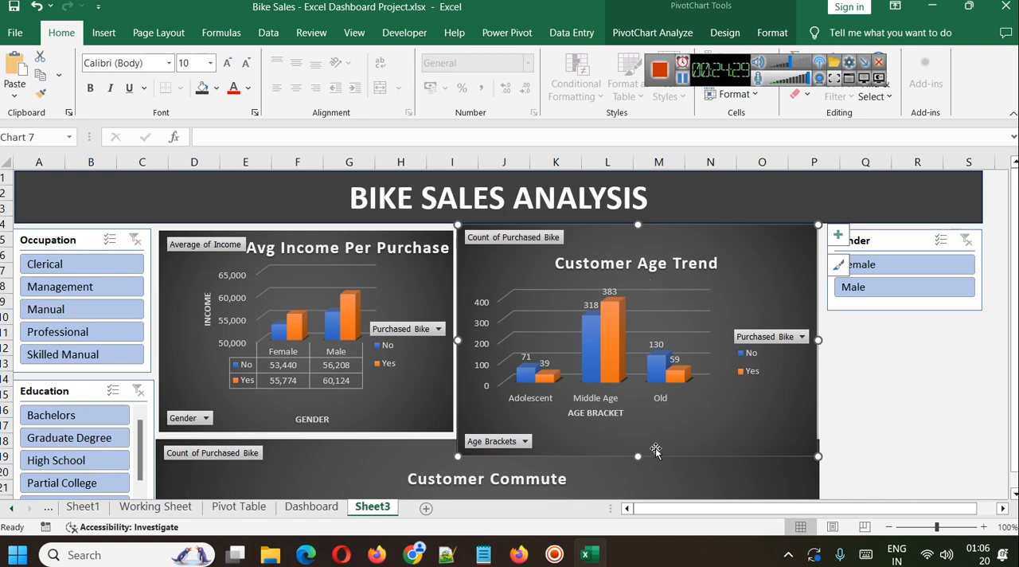
# Reduce the Customer Age Trend chart's height to fit between the banner and the Customer Commute chart, aligned with the income chart.
pyautogui.moveTo(636, 456); pyautogui.dragTo(636, 430)
pyautogui.moveTo(639, 227); pyautogui.dragTo(639, 235)
pyautogui.click(863, 348)
pyautogui.click(658, 242)
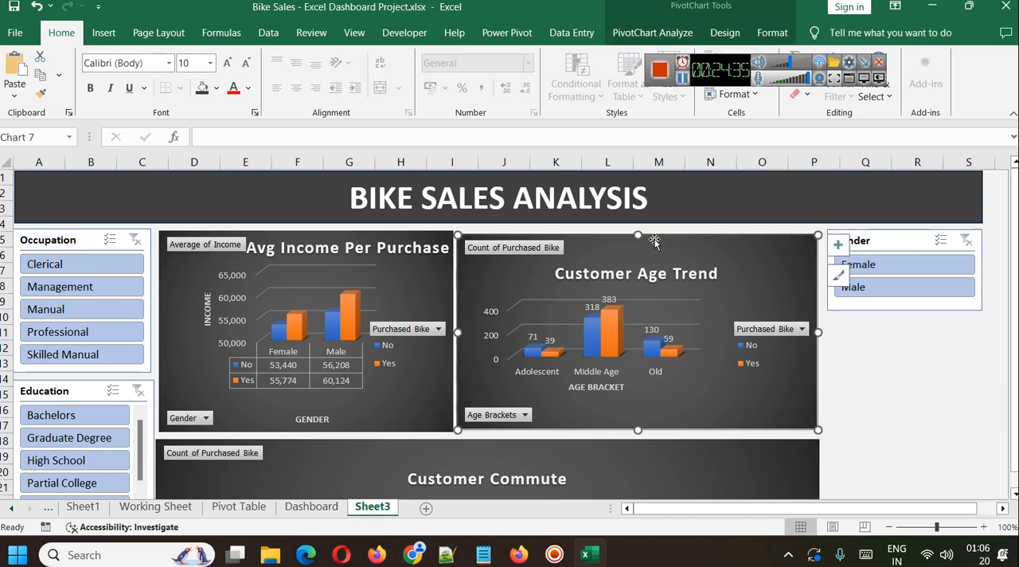
pyautogui.moveTo(634, 230); pyautogui.dragTo(635, 230)
# Narrow the Customer Age Trend chart from its inner side and widen the income chart into the freed space.
pyautogui.moveTo(466, 332); pyautogui.dragTo(488, 332)
pyautogui.click(443, 307)
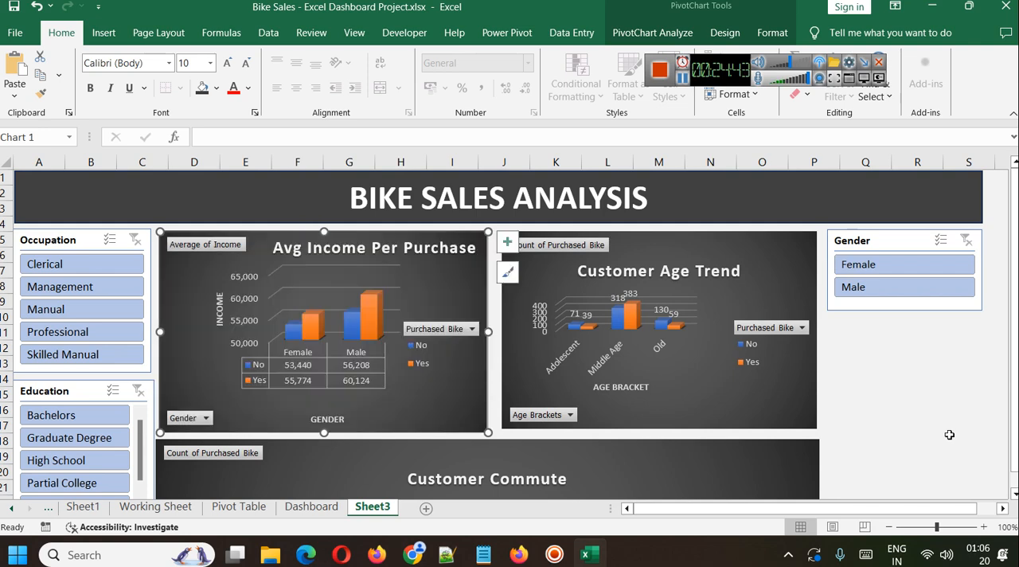
pyautogui.click(948, 434)
# Enlarge and reposition the Customer Age Trend plot area below its title, and nudge the whole chart closer to the income chart.
pyautogui.click(732, 292)
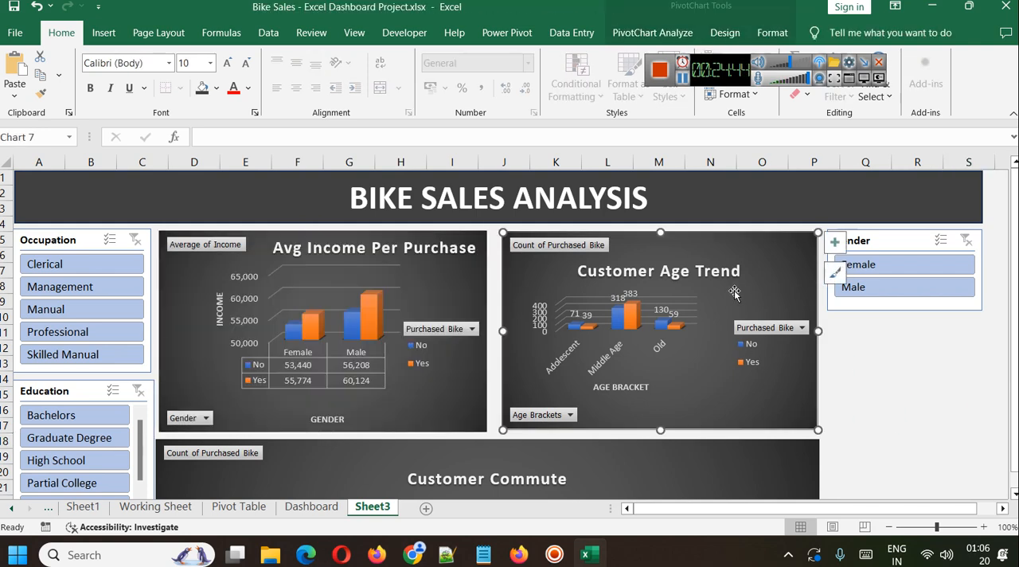
pyautogui.click(679, 377)
pyautogui.moveTo(618, 292); pyautogui.dragTo(617, 272)
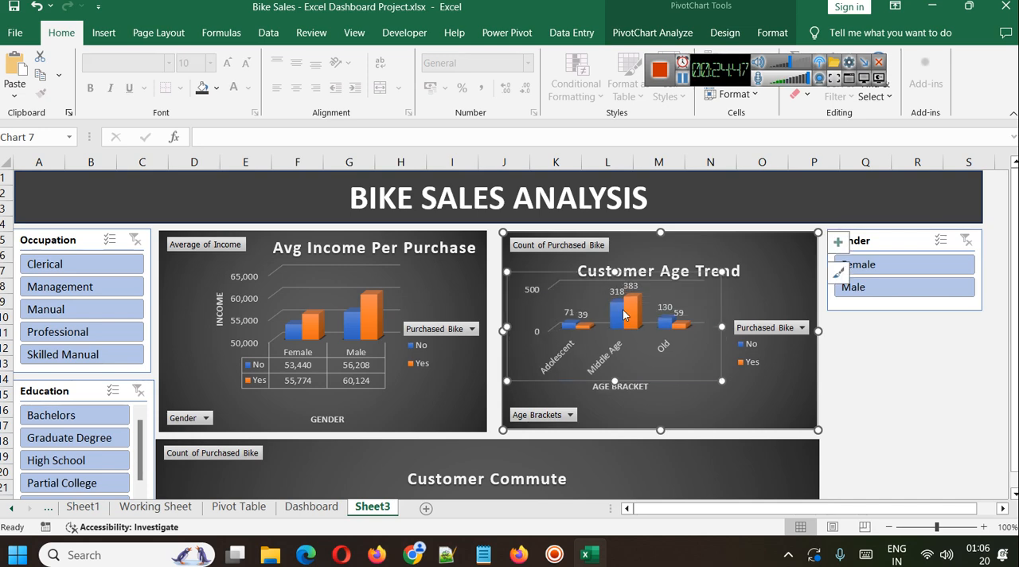
pyautogui.moveTo(674, 375); pyautogui.dragTo(687, 388)
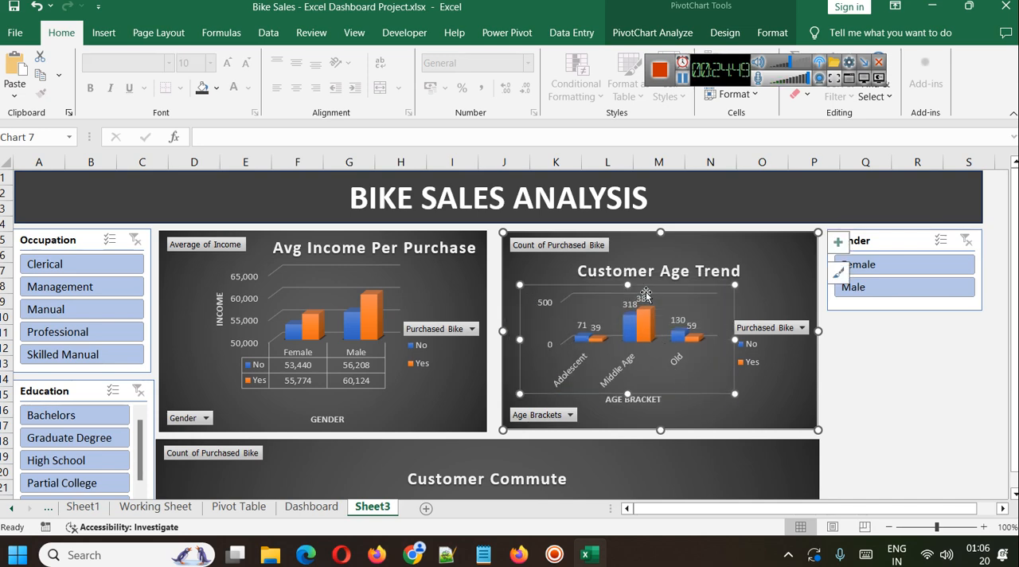
pyautogui.moveTo(628, 285); pyautogui.dragTo(628, 268)
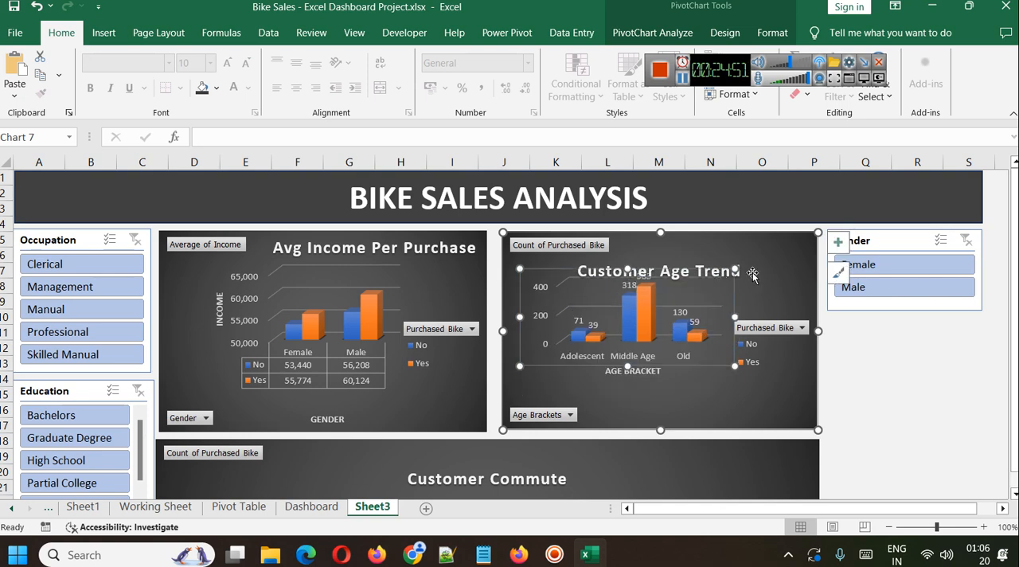
pyautogui.moveTo(713, 364); pyautogui.dragTo(721, 384)
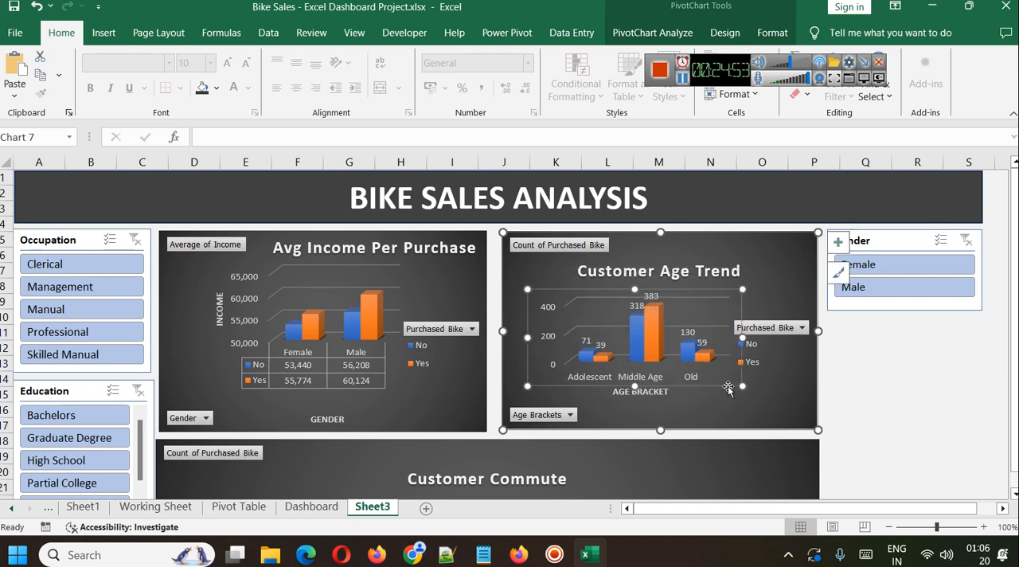
pyautogui.click(766, 389)
pyautogui.click(701, 260)
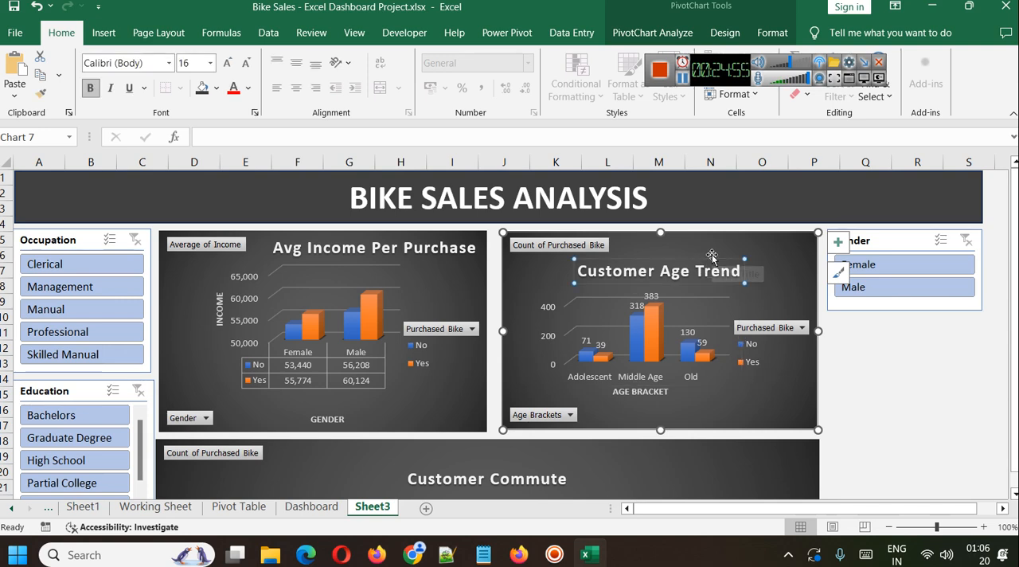
pyautogui.moveTo(711, 257)
pyautogui.mouseDown()
pyautogui.moveTo(741, 241)
pyautogui.moveTo(712, 251)
pyautogui.moveTo(729, 245)
pyautogui.moveTo(727, 257)
pyautogui.mouseUp()
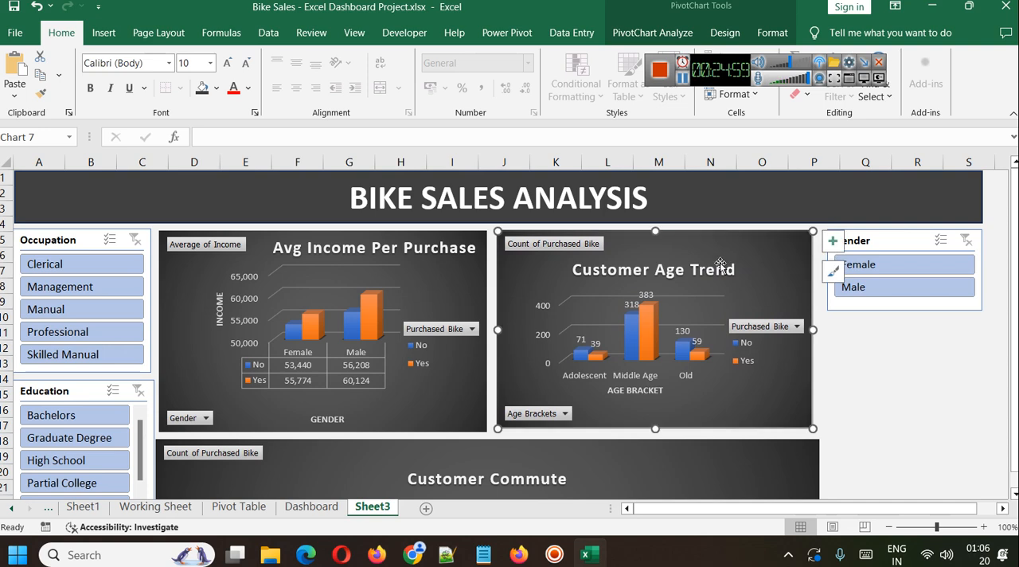
# Change the Customer Age Trend chart's title to "Customer Age Distribution", keeping it on a single line.
pyautogui.doubleClick(713, 266)
pyautogui.click(682, 259)
pyautogui.click(676, 268)
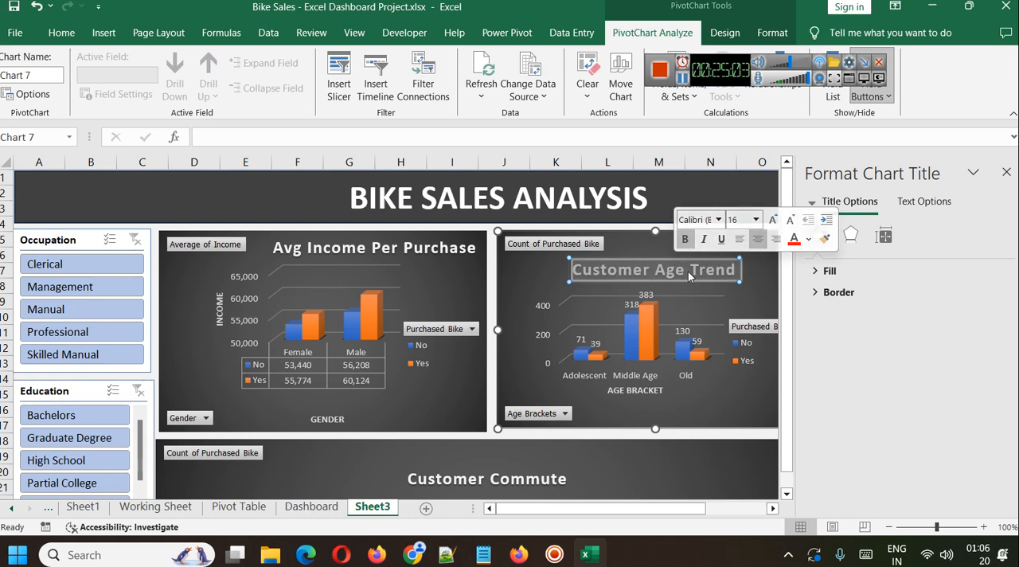
pyautogui.click(692, 271)
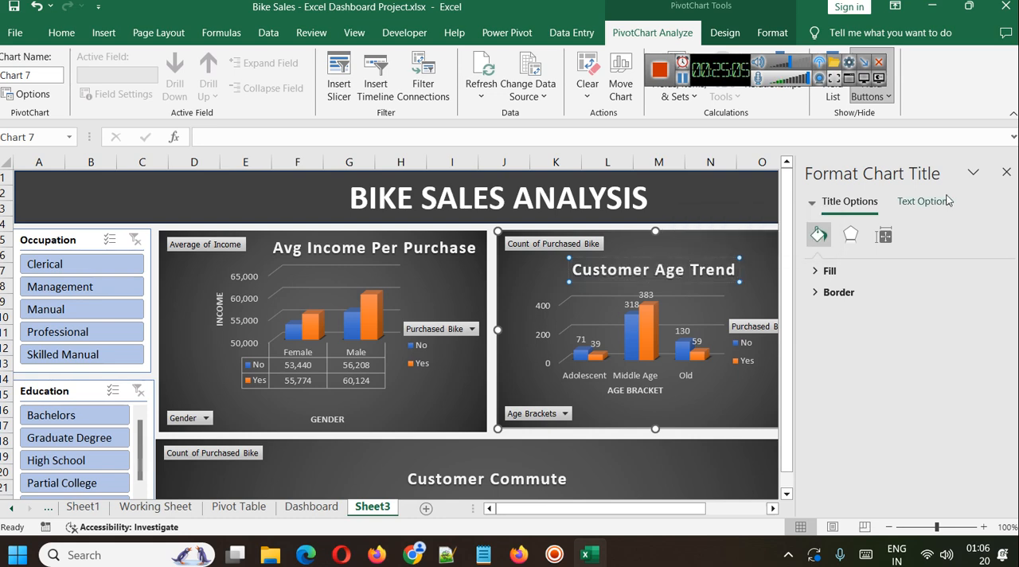
pyautogui.click(1006, 171)
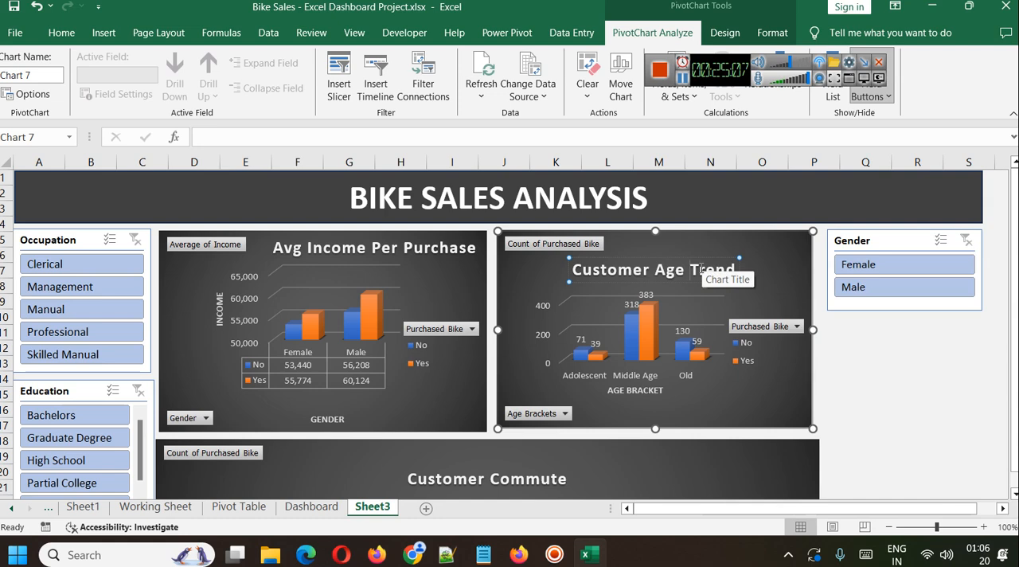
pyautogui.write('Distr')
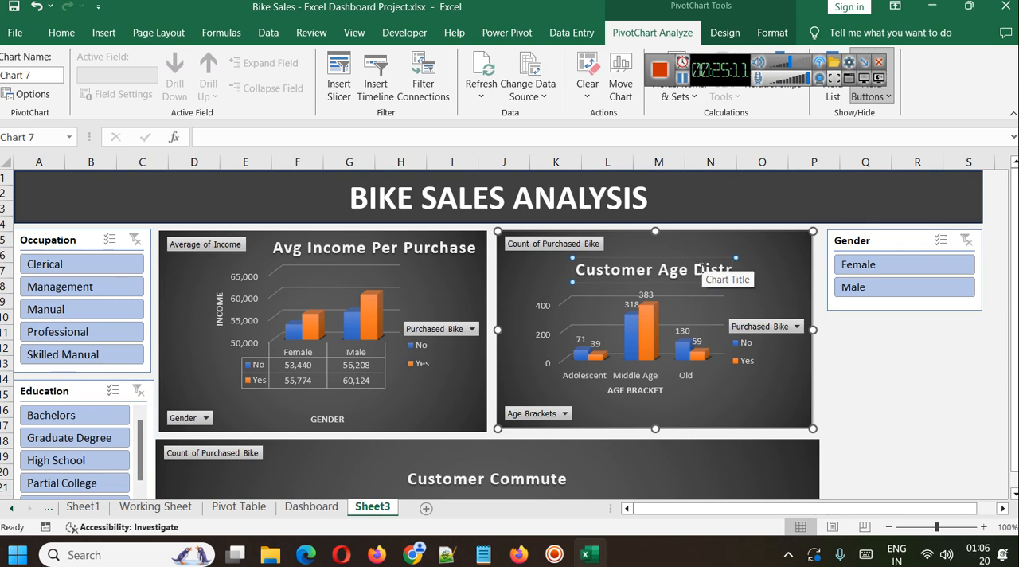
pyautogui.write('ibution')
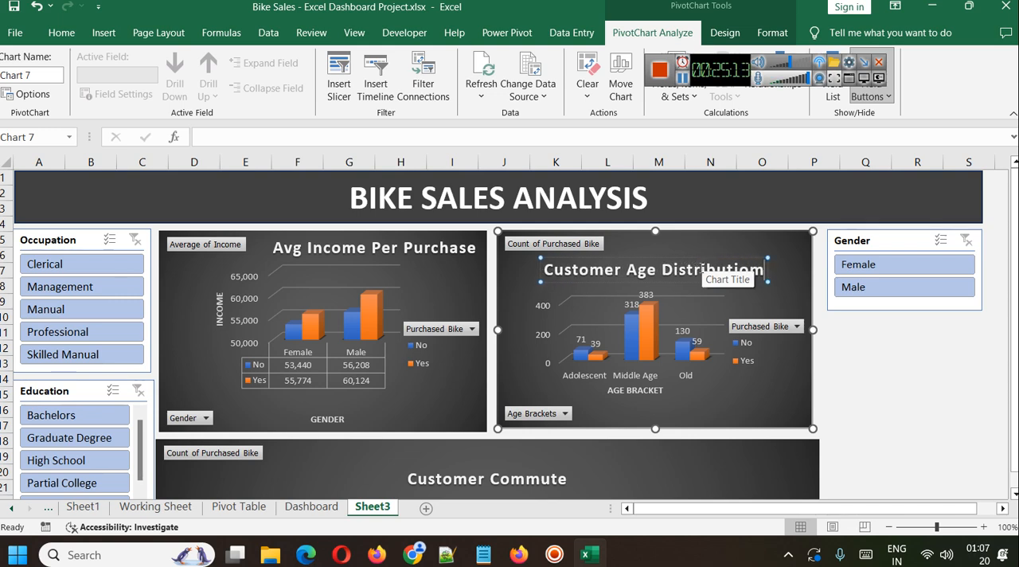
pyautogui.press('BackSpace')
pyautogui.write('n')
pyautogui.press('Return')
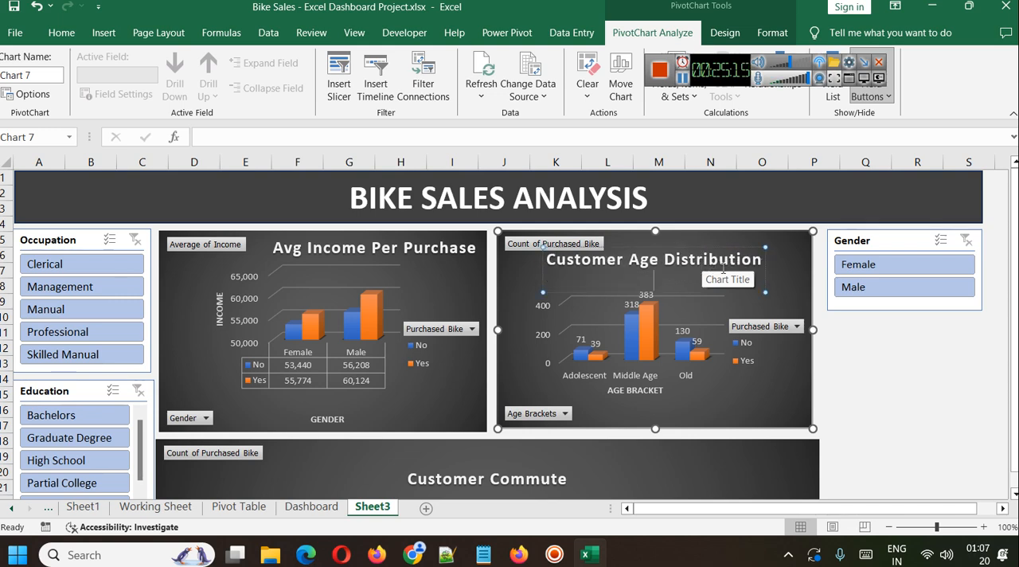
pyautogui.press('BackSpace')
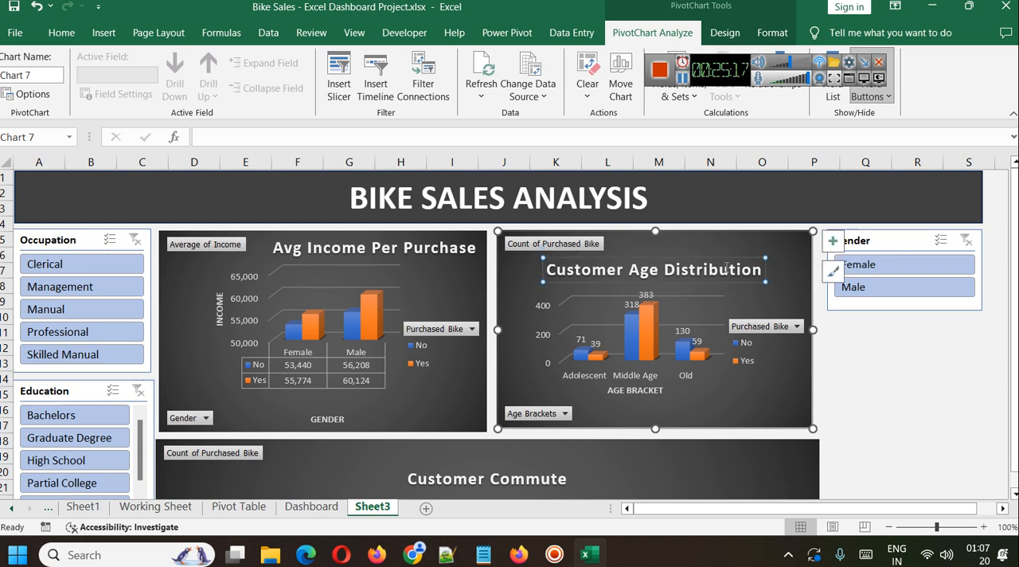
# Move the Customer Age Distribution title to the chart's upper-right corner and extend the plot area upward beneath it.
pyautogui.moveTo(727, 255); pyautogui.dragTo(757, 243)
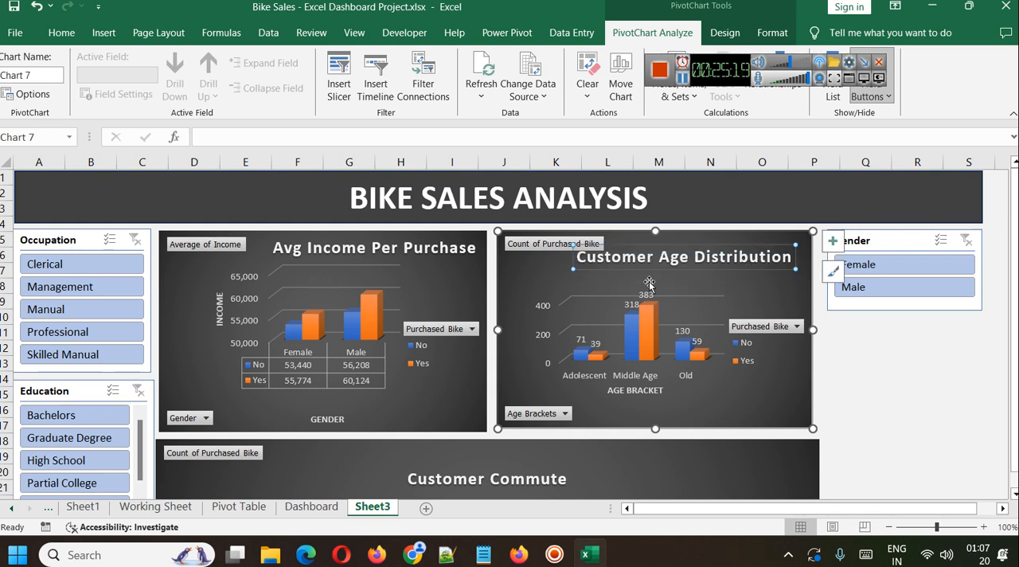
pyautogui.moveTo(687, 249); pyautogui.dragTo(708, 244)
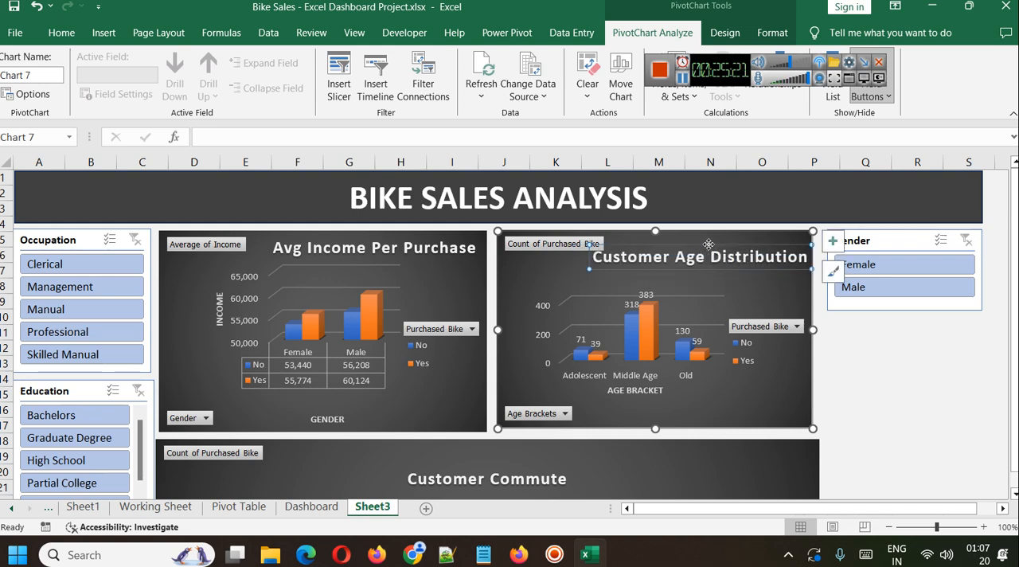
pyautogui.click(721, 291)
pyautogui.click(689, 245)
pyautogui.click(731, 293)
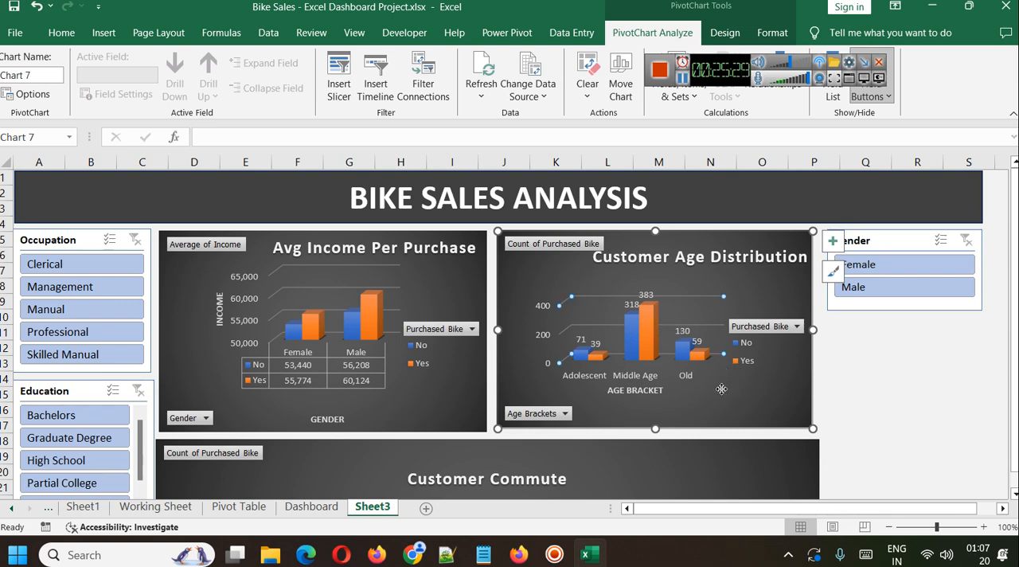
pyautogui.click(644, 349)
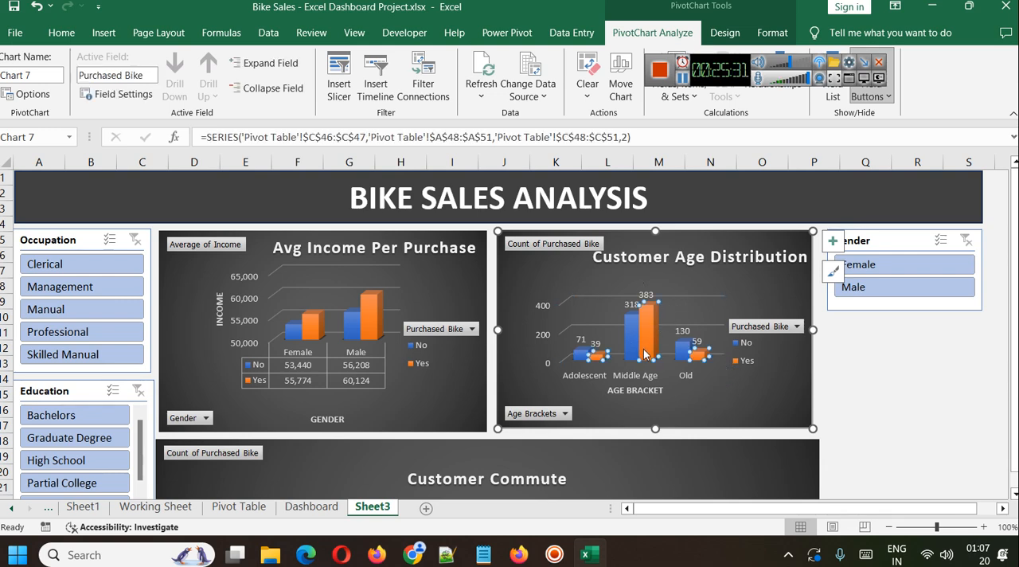
pyautogui.click(677, 378)
pyautogui.click(723, 380)
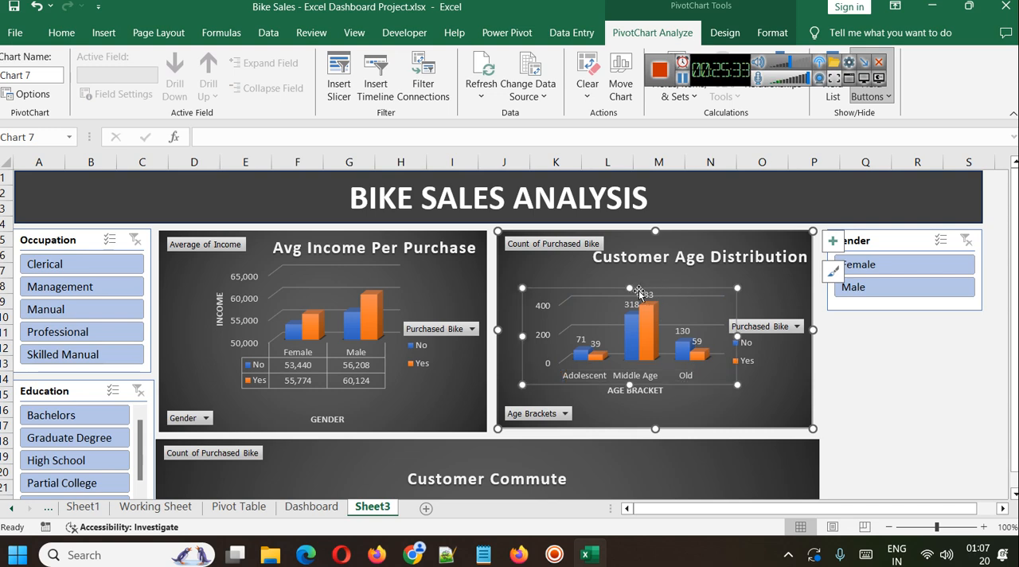
pyautogui.moveTo(629, 285); pyautogui.dragTo(628, 266)
pyautogui.click(786, 424)
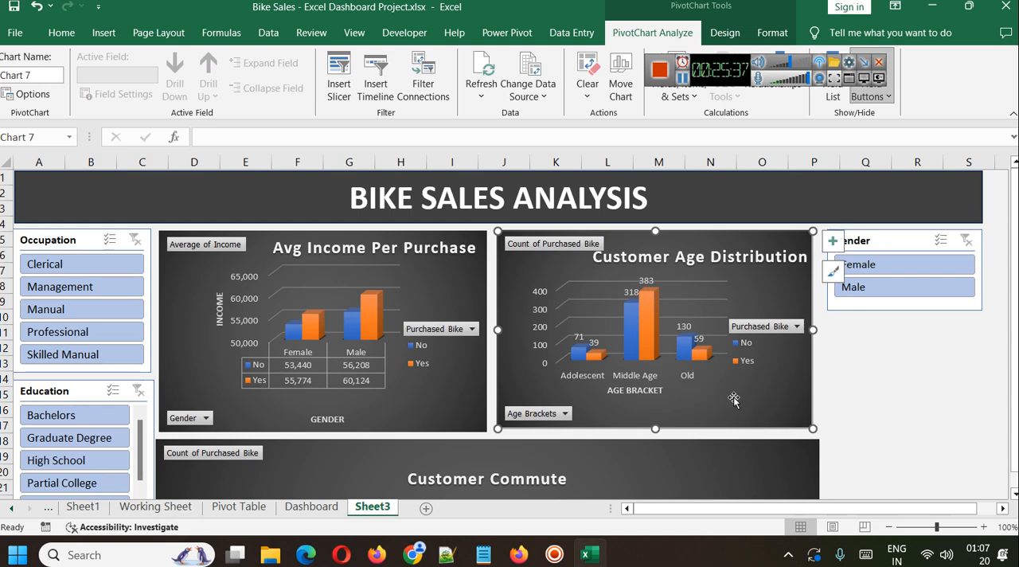
# Test the slicers by filtering Occupation through Clerical and Management to Professional, and Education to Partial College.
pyautogui.click(77, 267)
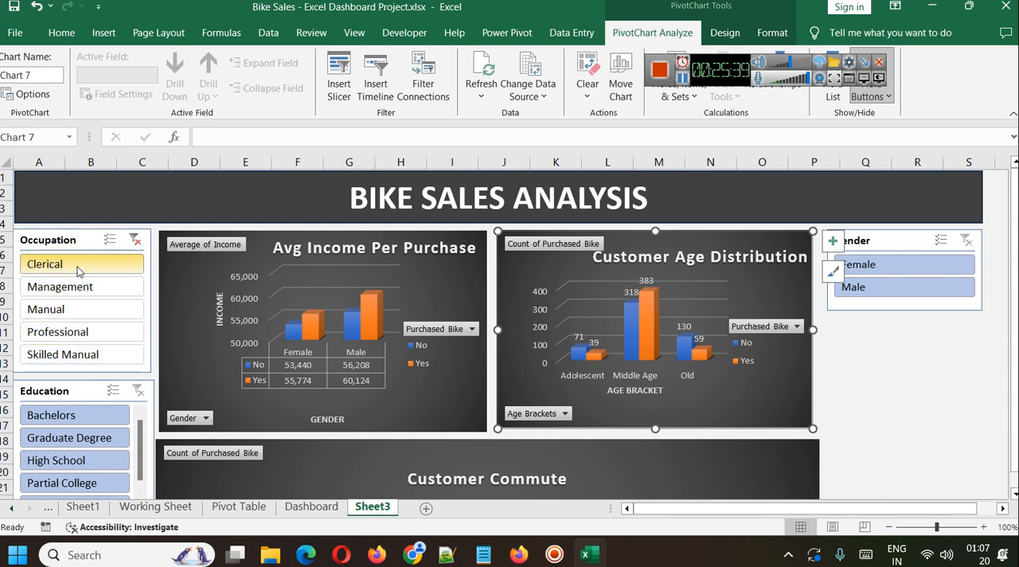
pyautogui.click(80, 287)
pyautogui.click(83, 332)
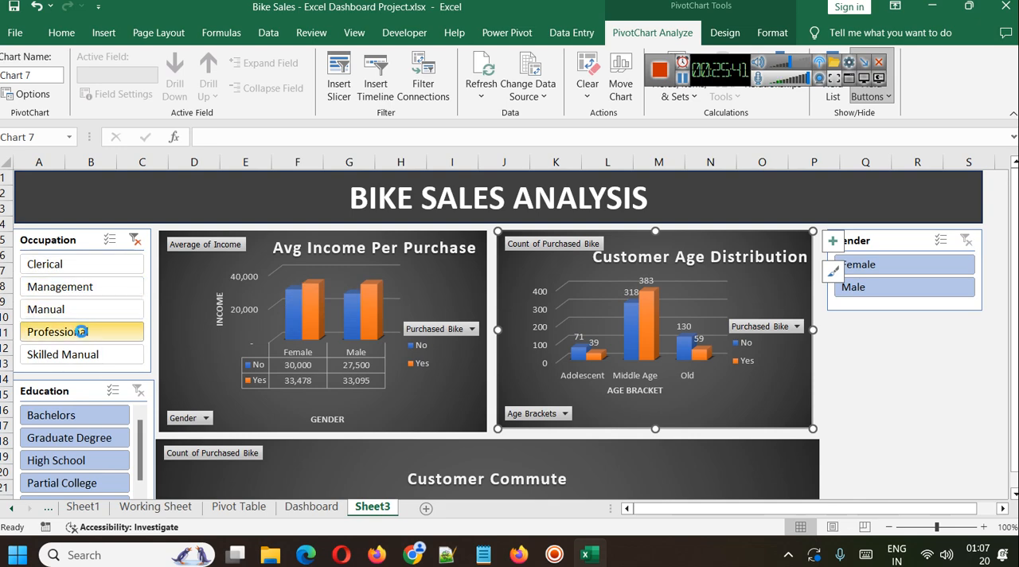
pyautogui.scroll(-2, 203, 367)
pyautogui.click(72, 367)
pyautogui.click(75, 327)
pyautogui.keyDown('ctrl'); pyautogui.click(79, 389); pyautogui.keyUp('ctrl')
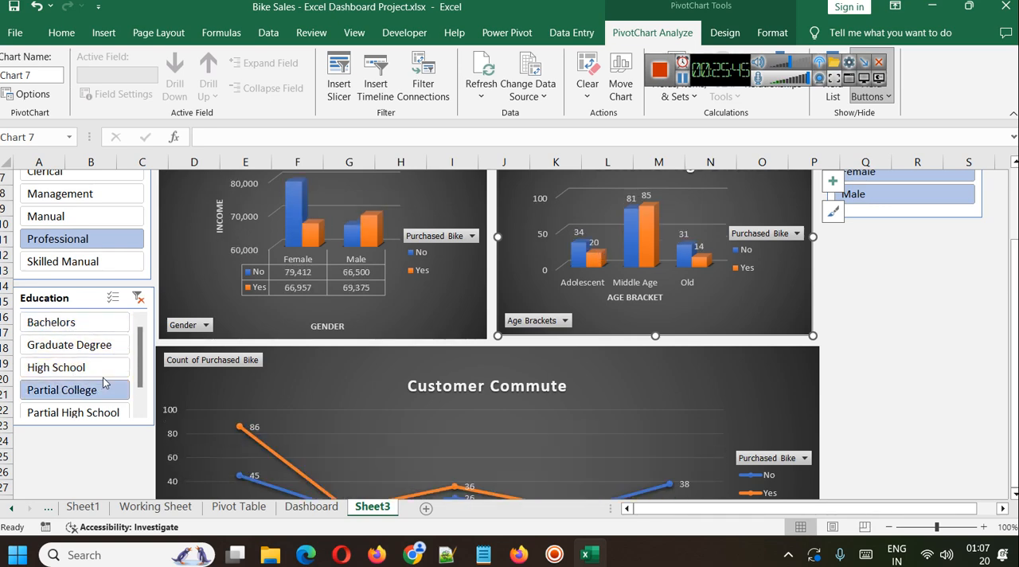
# Filter Gender to Female and to Male, and clear the Gender, Occupation and Education slicer filters.
pyautogui.scroll(1, 151, 374)
pyautogui.click(892, 224)
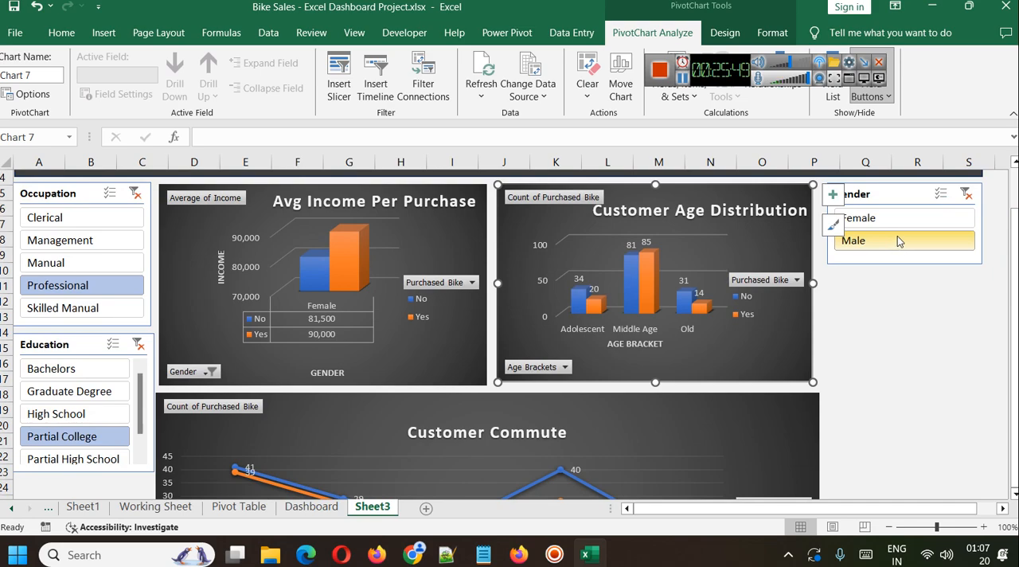
pyautogui.click(898, 241)
pyautogui.click(965, 194)
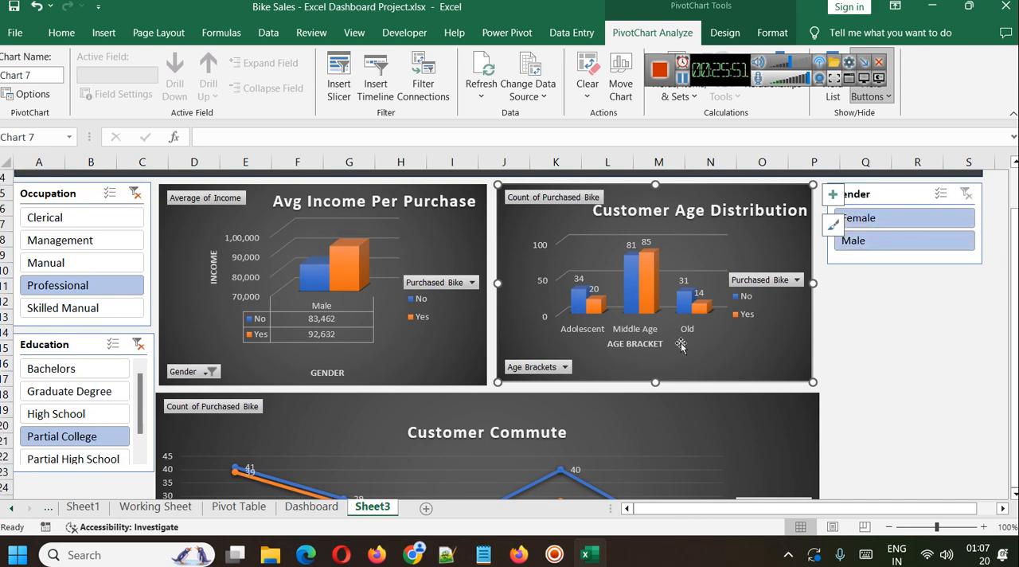
pyautogui.scroll(-4, 714, 394)
pyautogui.scroll(5, 714, 393)
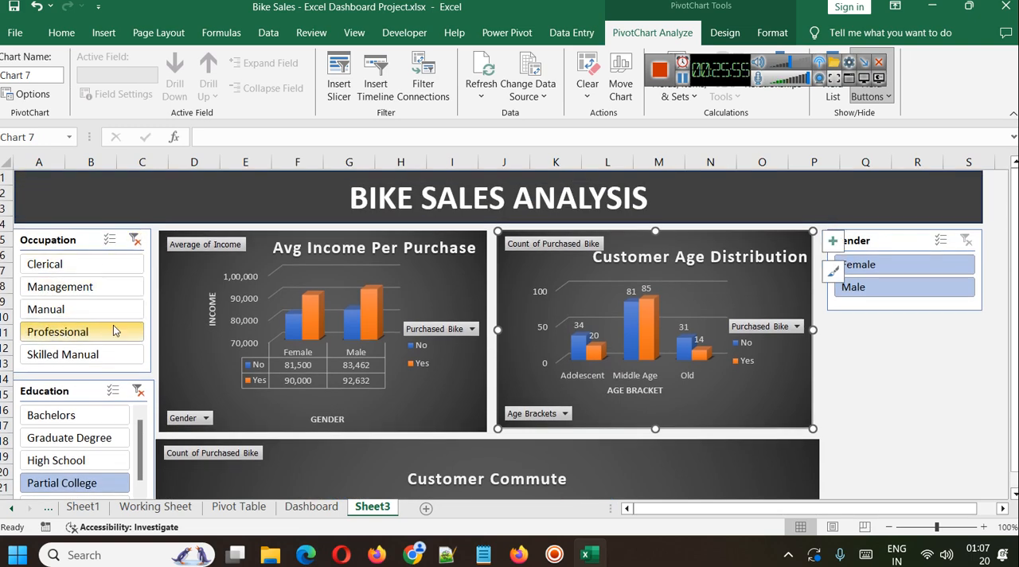
pyautogui.click(134, 240)
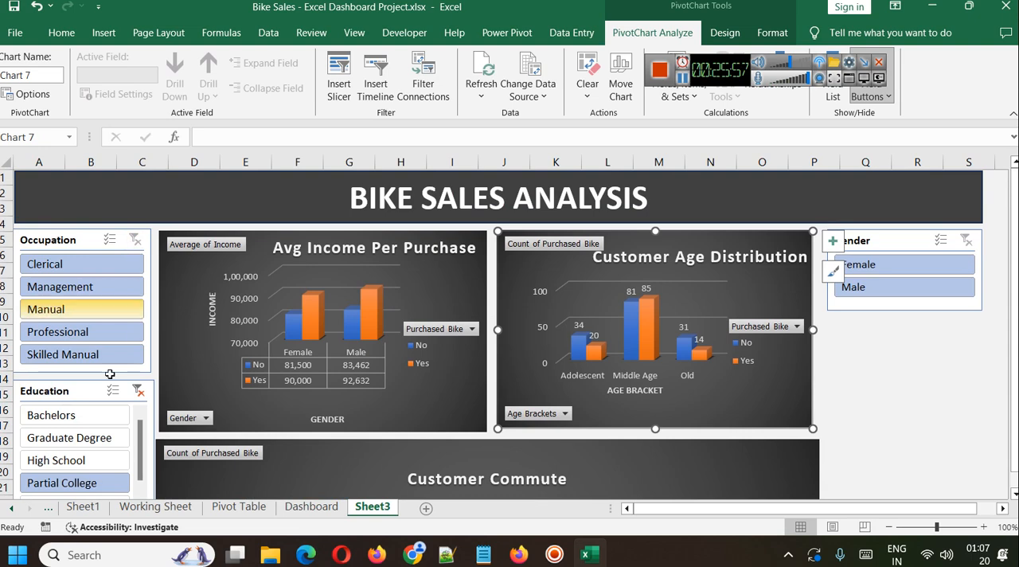
pyautogui.click(138, 391)
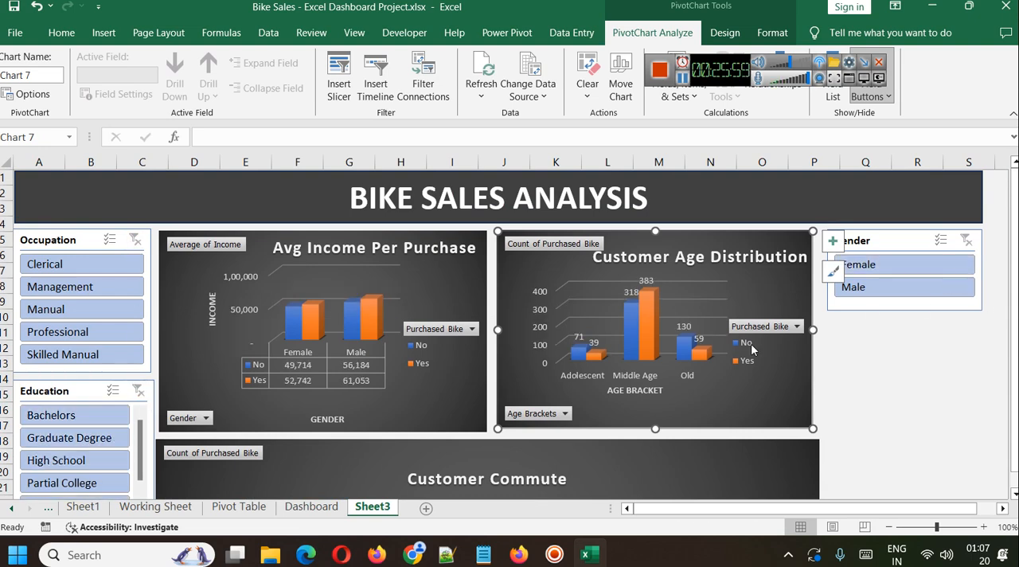
# Open the Pivot Table sheet and examine the Occupation slicer's settings and the Average of Income PivotTable.
pyautogui.click(237, 506)
pyautogui.scroll(2, 408, 326)
pyautogui.scroll(9, 408, 327)
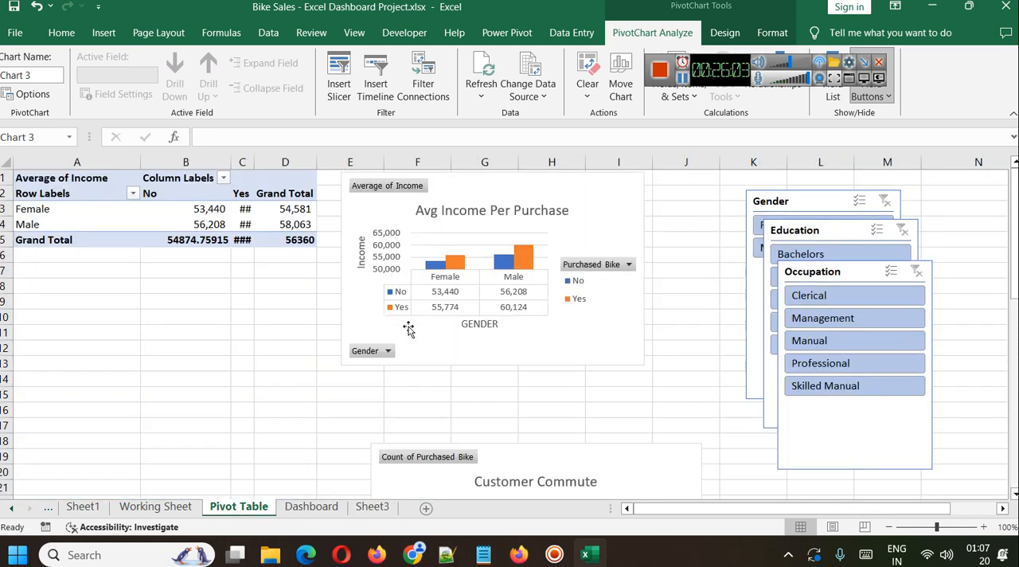
pyautogui.click(814, 273)
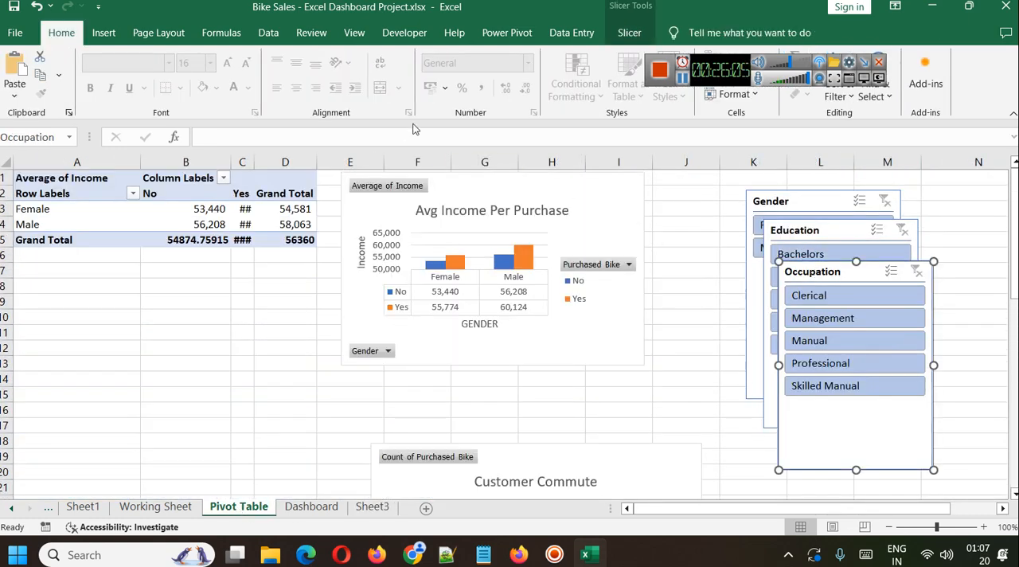
pyautogui.click(629, 32)
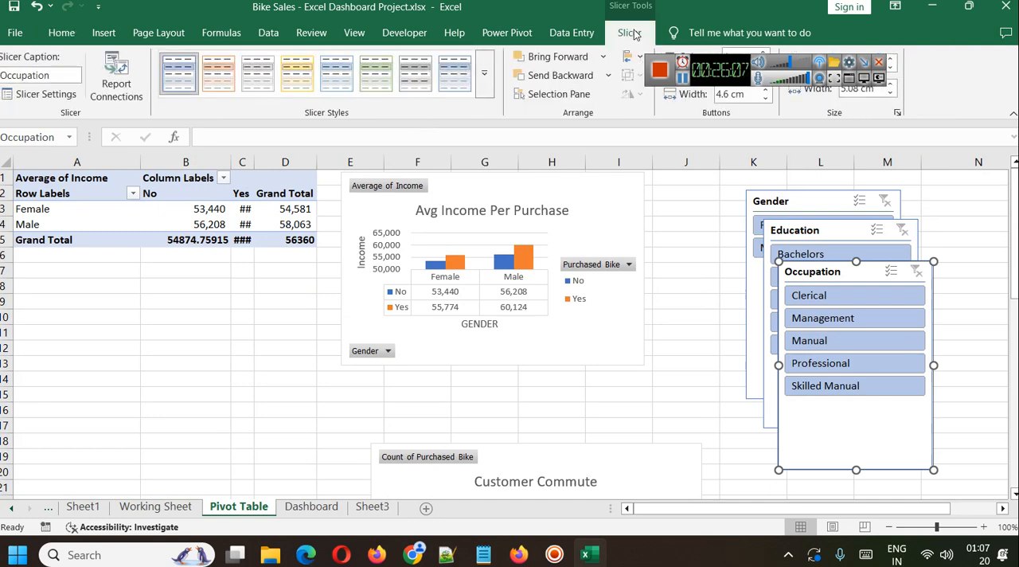
pyautogui.press('Escape')
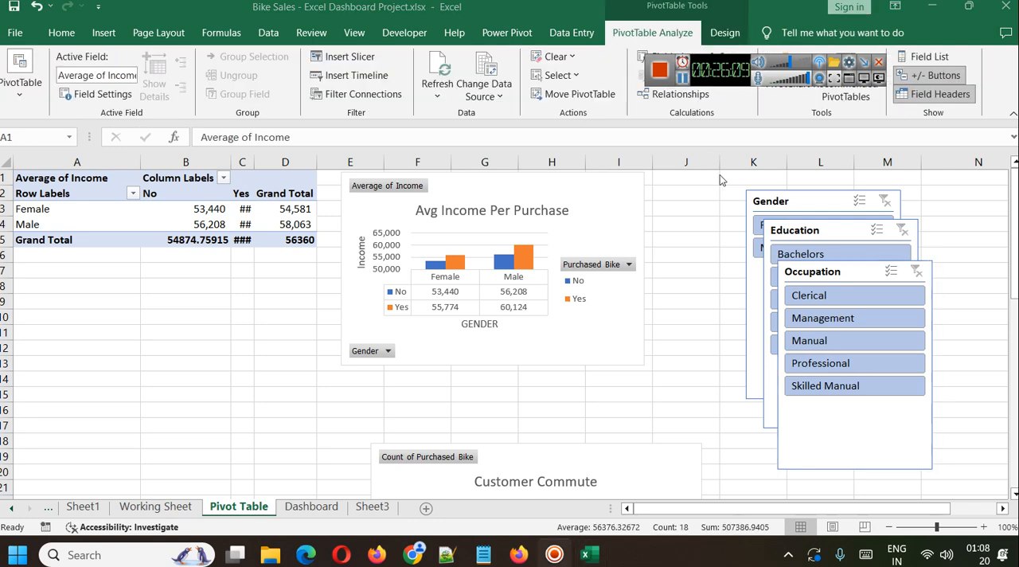
pyautogui.click(27, 177)
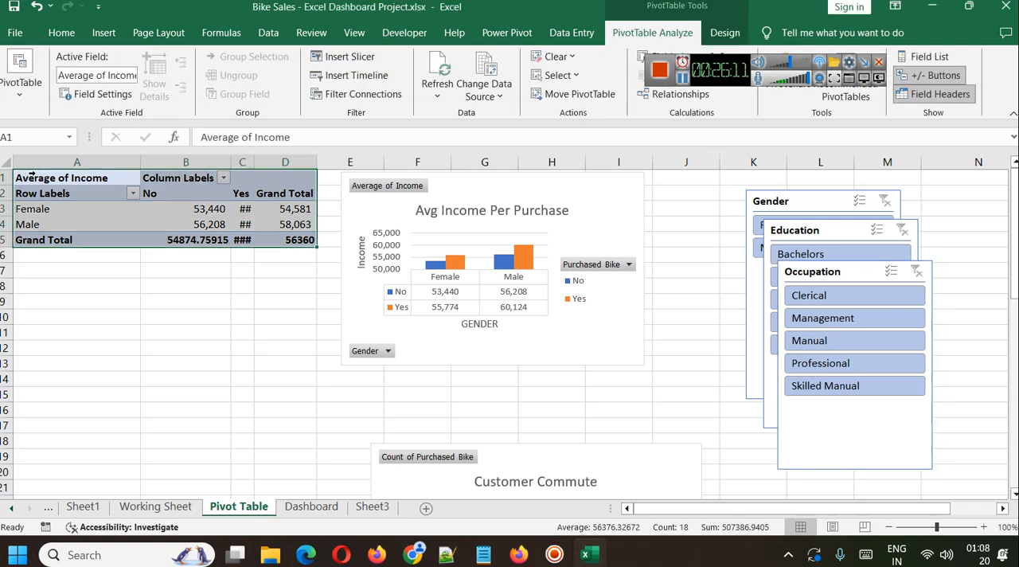
# Connect the Customer Commute PivotTable to further filters, including Children and Gender on Dashboard and the Occupation slicer on Sheet3.
pyautogui.scroll(-6, 141, 305)
pyautogui.click(33, 240)
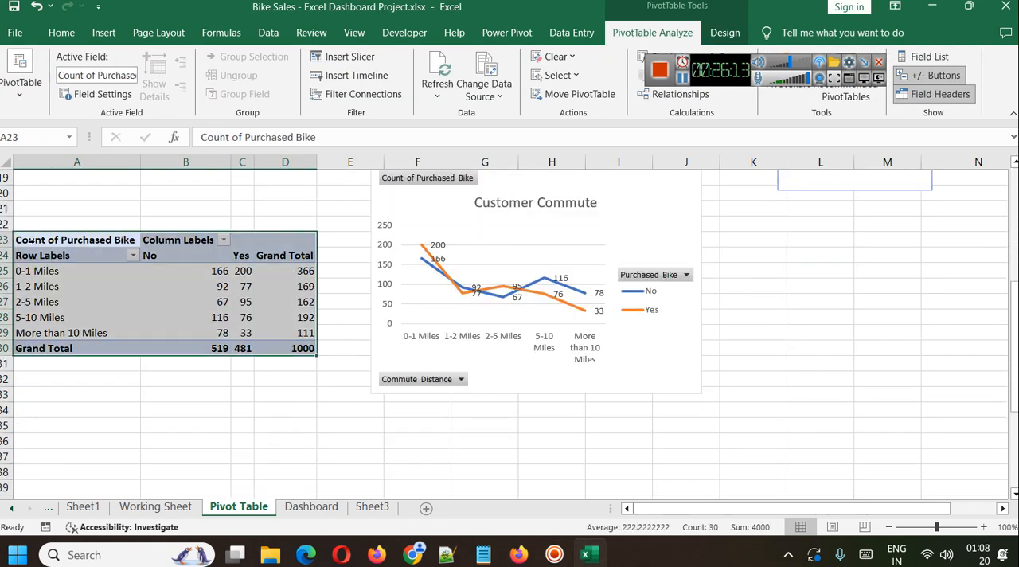
pyautogui.click(381, 96)
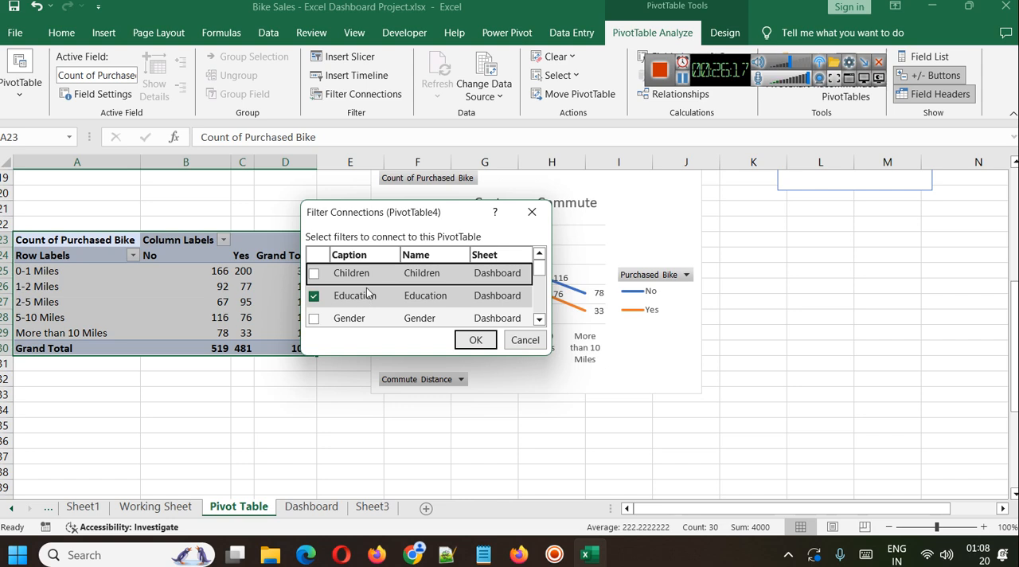
pyautogui.scroll(-1, 370, 306)
pyautogui.scroll(1, 370, 306)
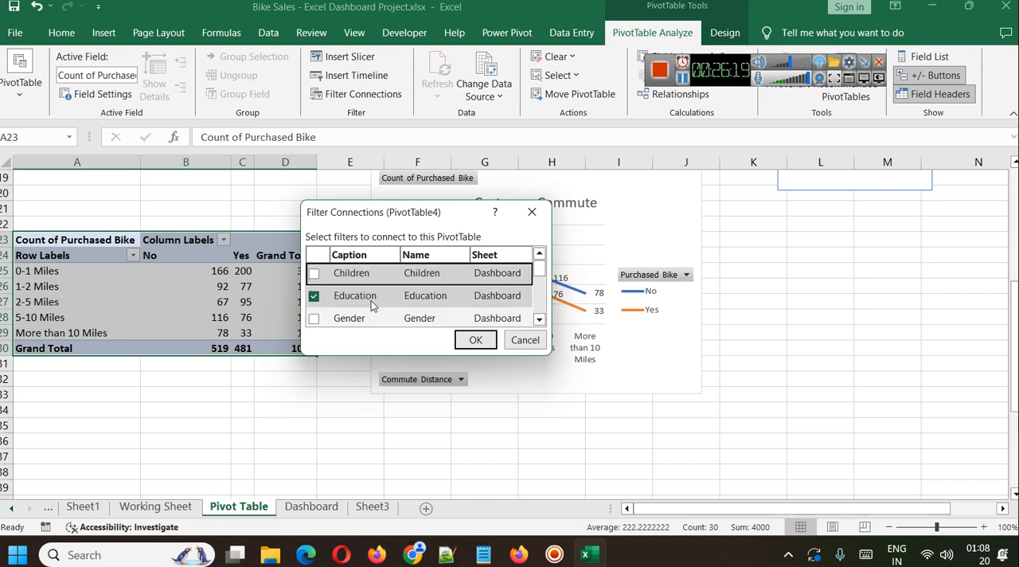
pyautogui.click(313, 276)
pyautogui.click(315, 320)
pyautogui.scroll(-3, 388, 297)
pyautogui.scroll(-3, 390, 300)
pyautogui.click(315, 315)
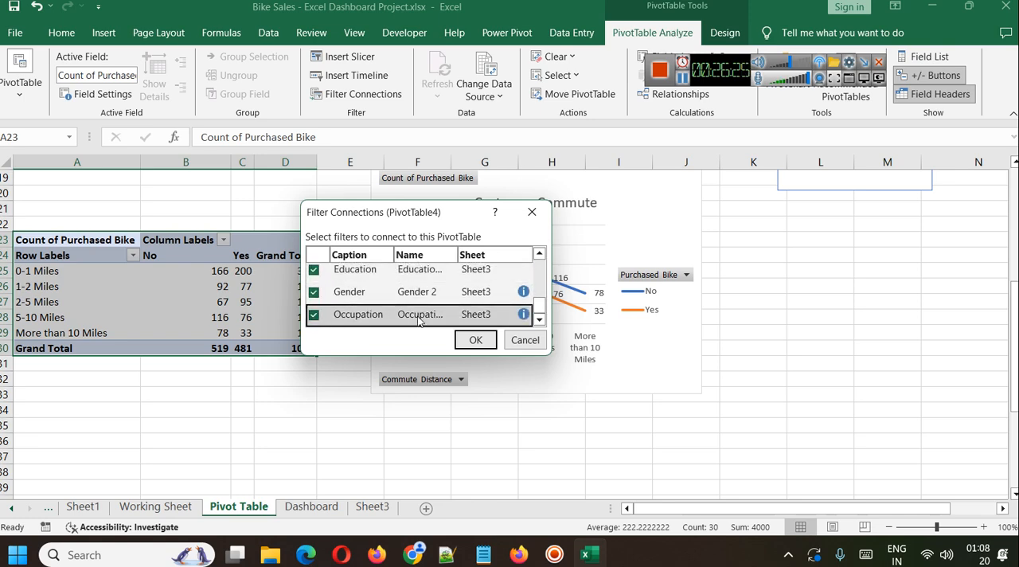
pyautogui.click(475, 340)
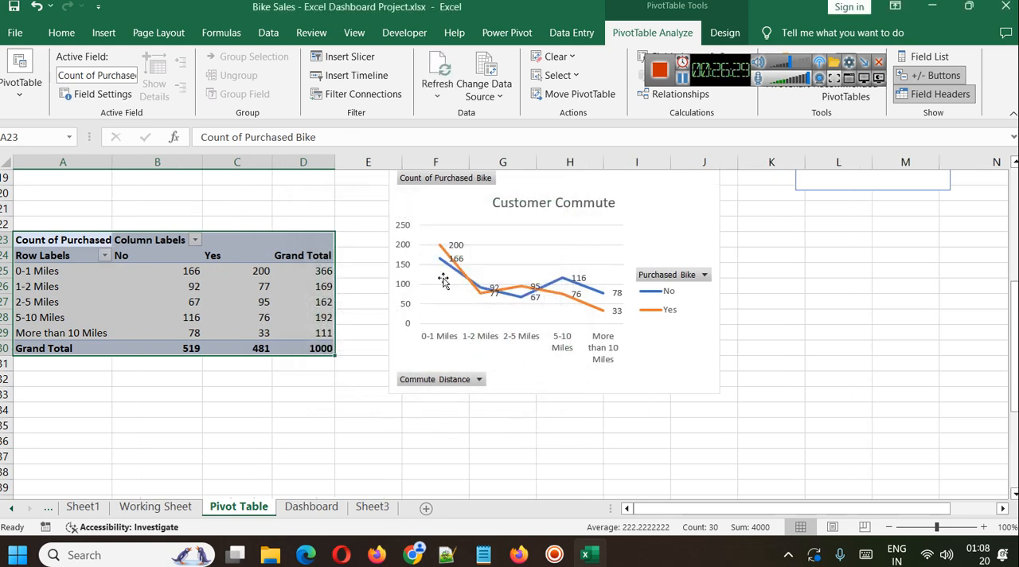
# Return to Sheet3 and filter the dashboard by Female gender and by education, trying Graduate Degree and settling on Bachelors.
pyautogui.scroll(-1, 434, 318)
pyautogui.click(371, 506)
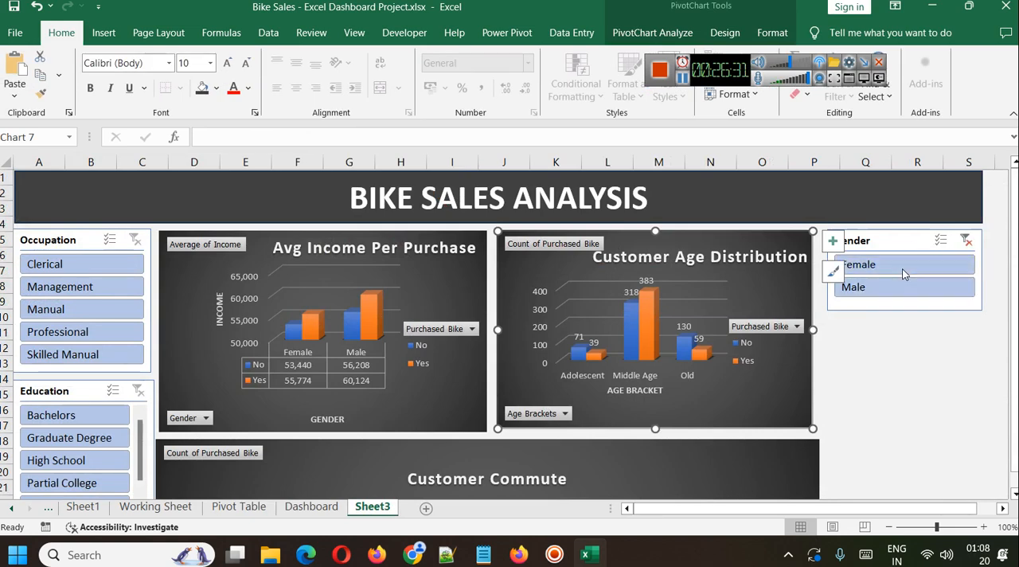
pyautogui.click(891, 269)
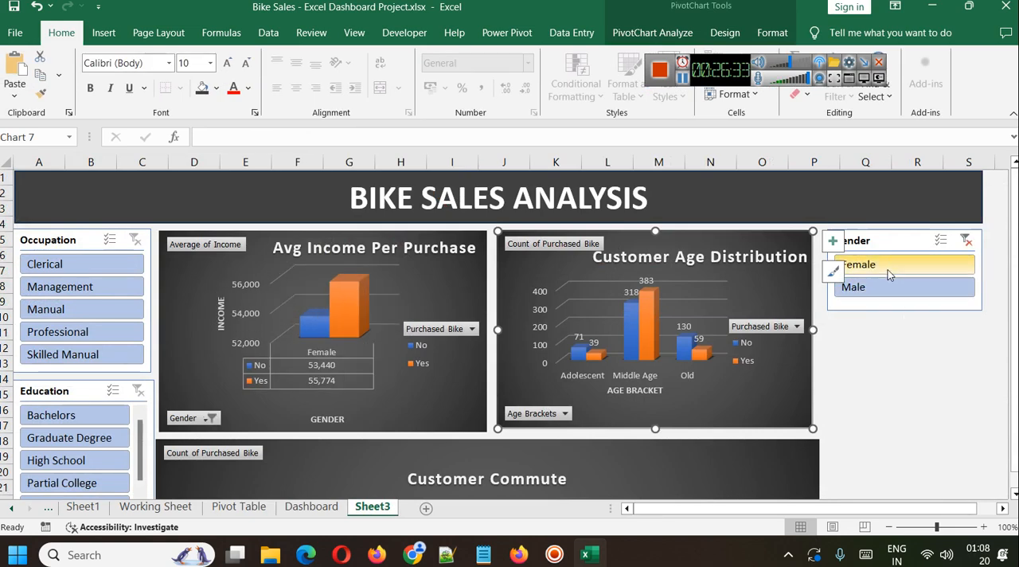
pyautogui.scroll(-1, 510, 334)
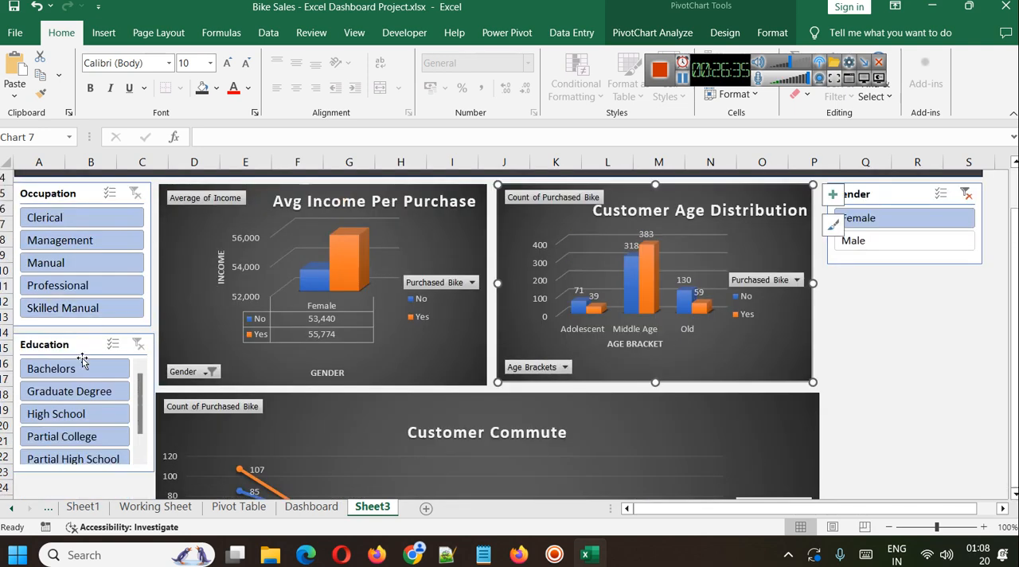
pyautogui.click(72, 390)
pyautogui.click(82, 371)
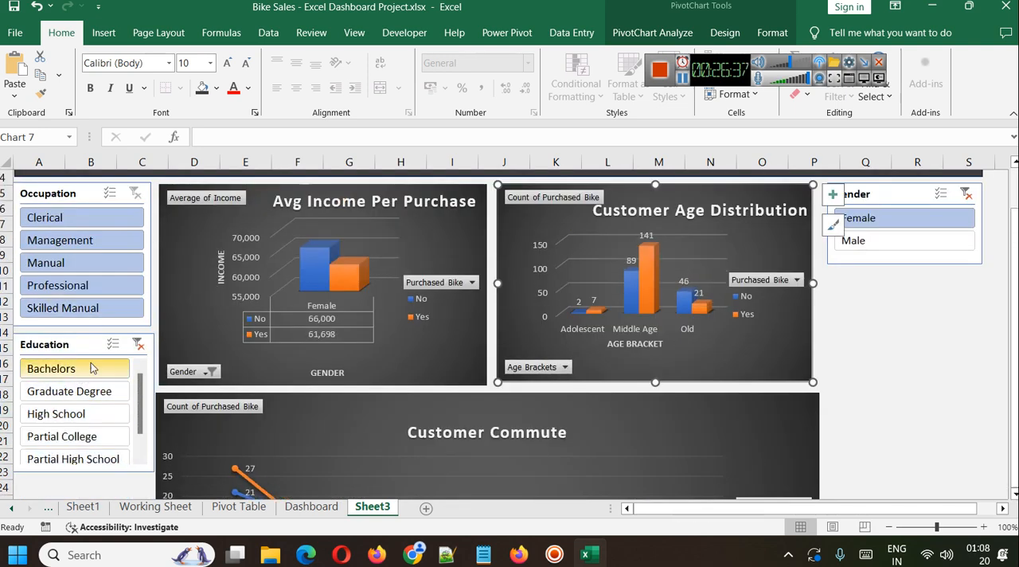
# Clear the Education slicer filter on Sheet3 and open the Dashboard sheet to look over its charts.
pyautogui.click(142, 344)
pyautogui.click(309, 506)
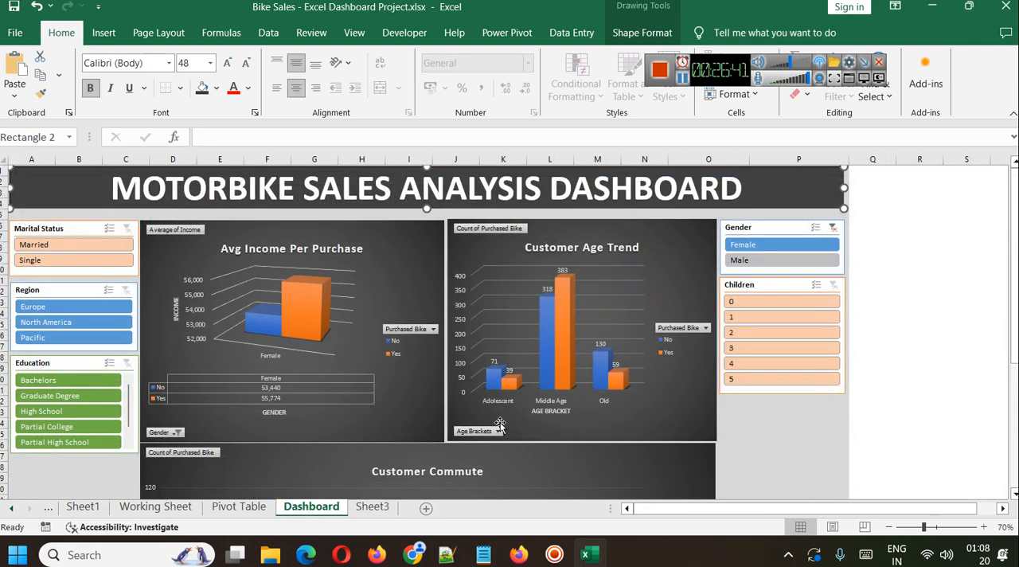
pyautogui.scroll(-2, 680, 311)
pyautogui.scroll(2, 678, 315)
# Set the ribbon to auto-hide and look over the whole motorbike sales dashboard.
pyautogui.click(894, 8)
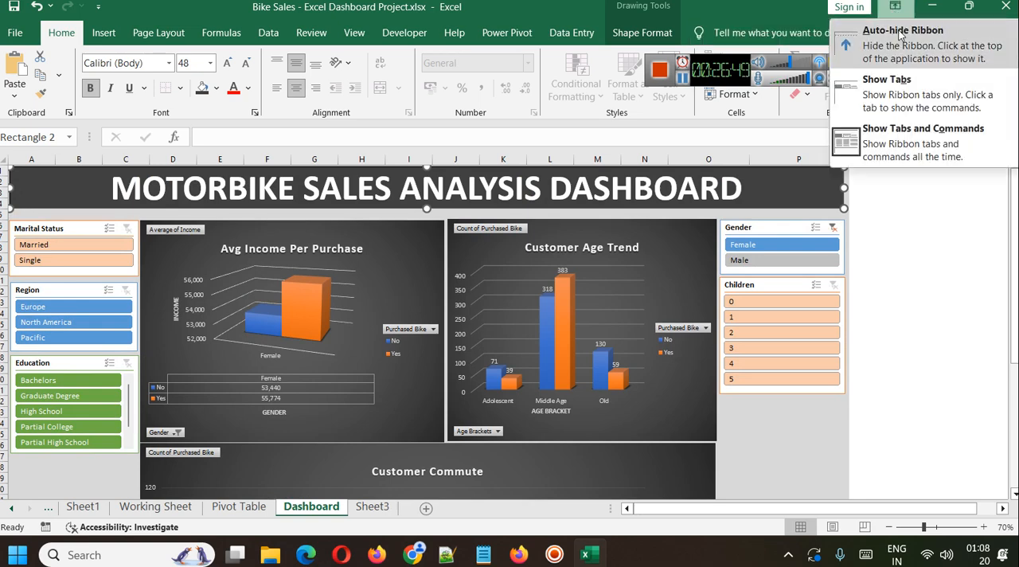
pyautogui.click(900, 35)
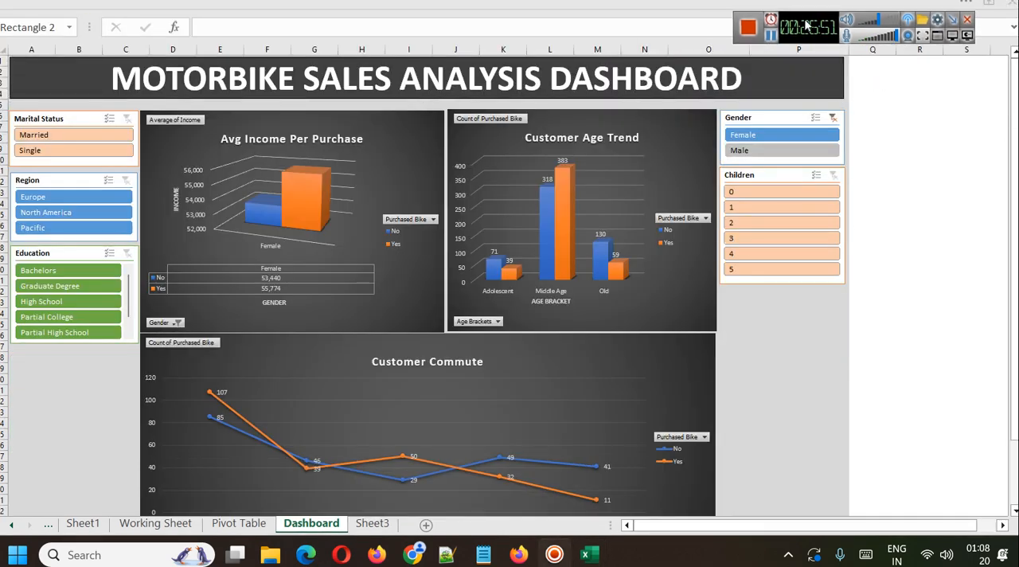
pyautogui.scroll(-4, 942, 193)
pyautogui.scroll(4, 942, 194)
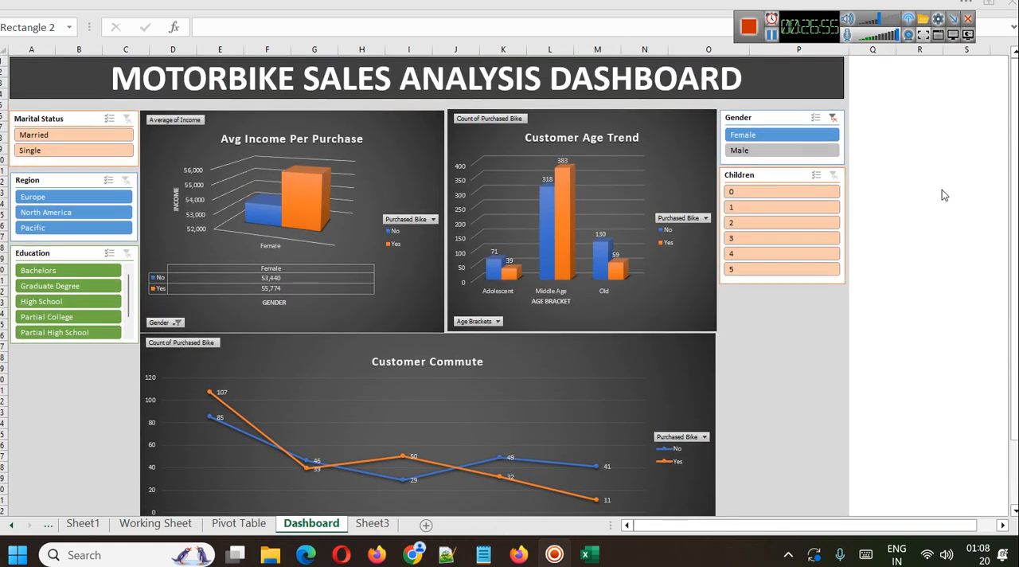
# Filter the dashboard by 2 and by 3 in the Children slicer, and clear the Children filter.
pyautogui.click(764, 224)
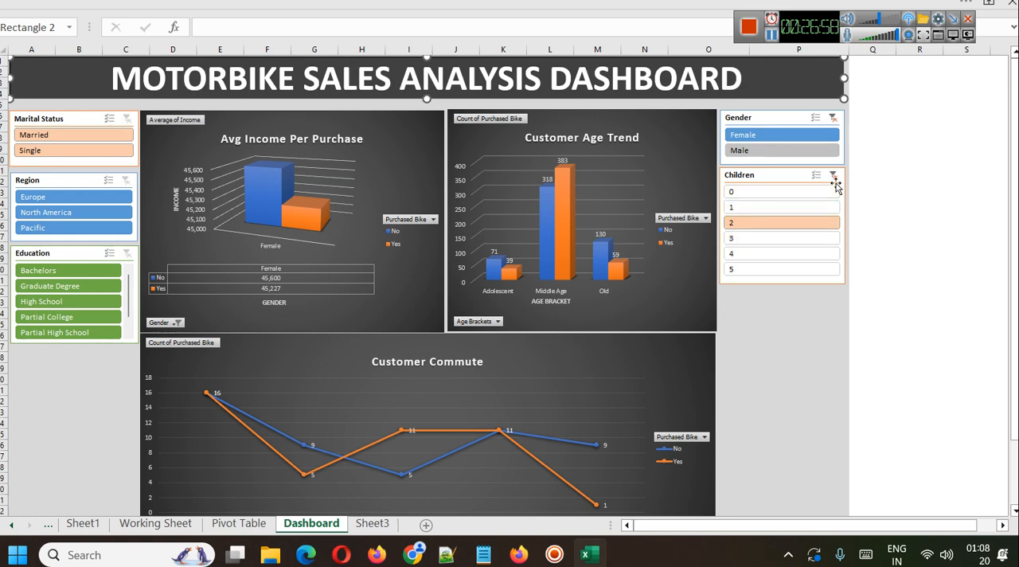
pyautogui.click(755, 239)
pyautogui.click(833, 176)
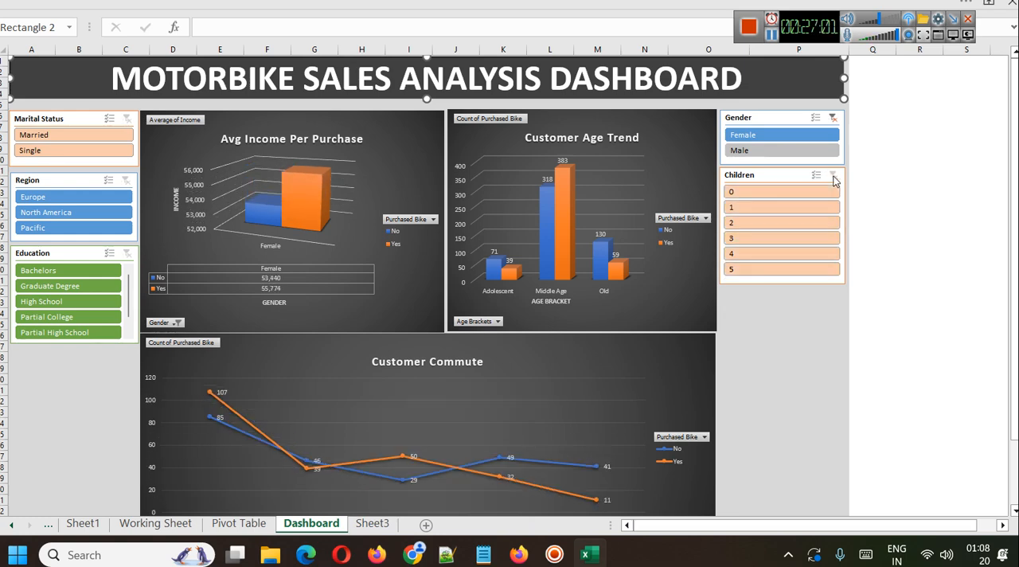